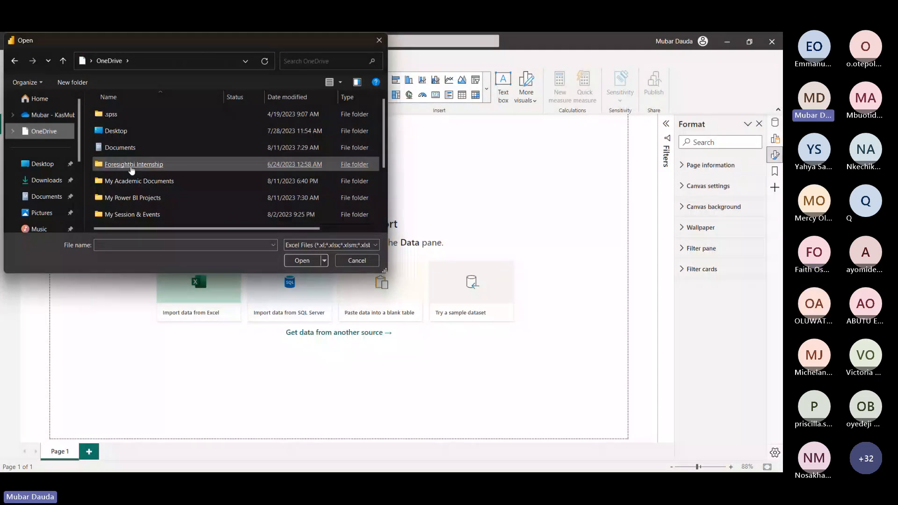
Import Northwind Sales from the Data Prep & Modelling workbook in Power BI Masterclass > Data Preparation & Modelling, opening it for transformation in Power Query
scroll(132, 170, down, 3)
click(130, 137)
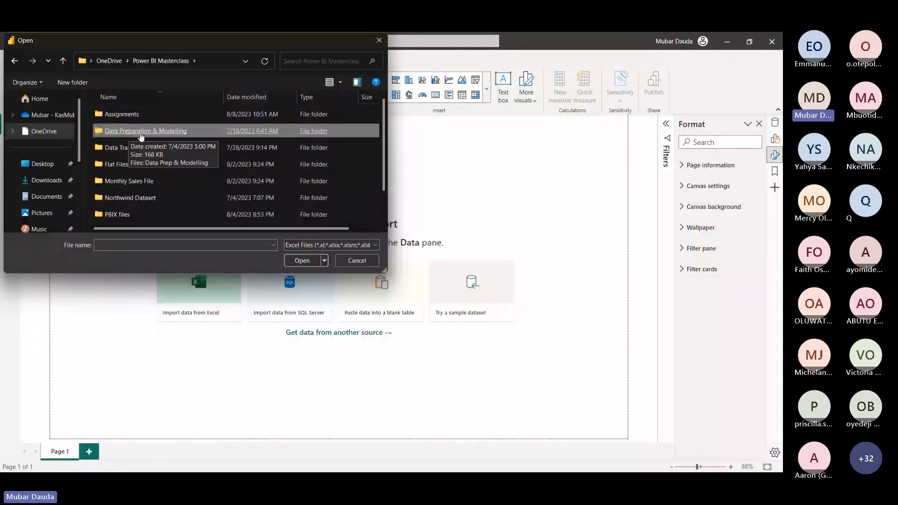
double_click(141, 135)
click(131, 117)
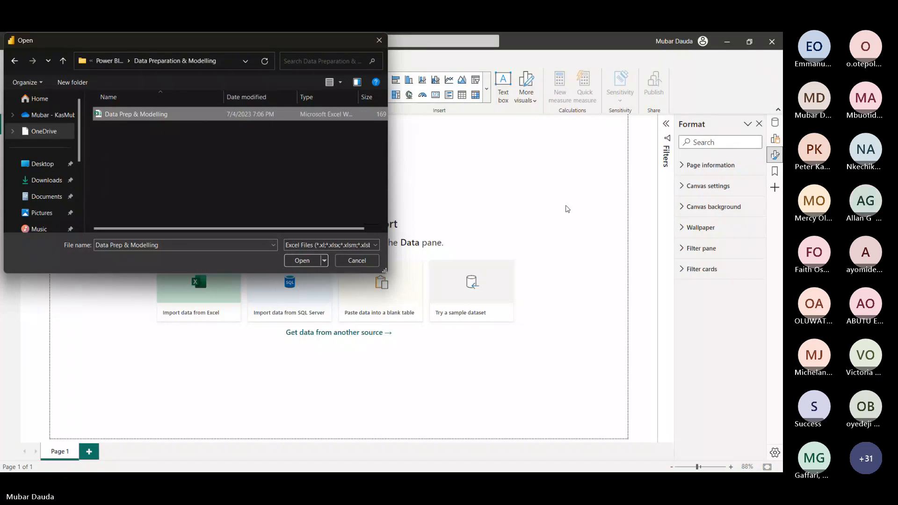
double_click(146, 118)
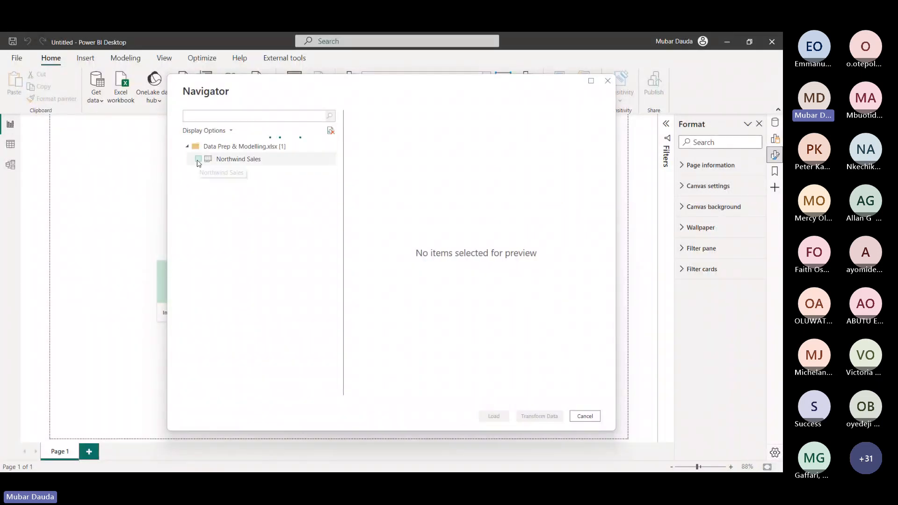
click(199, 159)
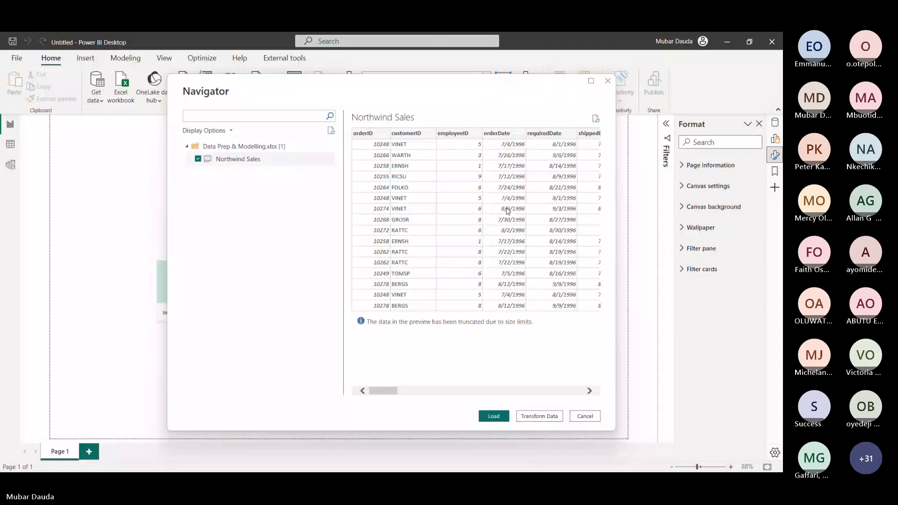
click(541, 416)
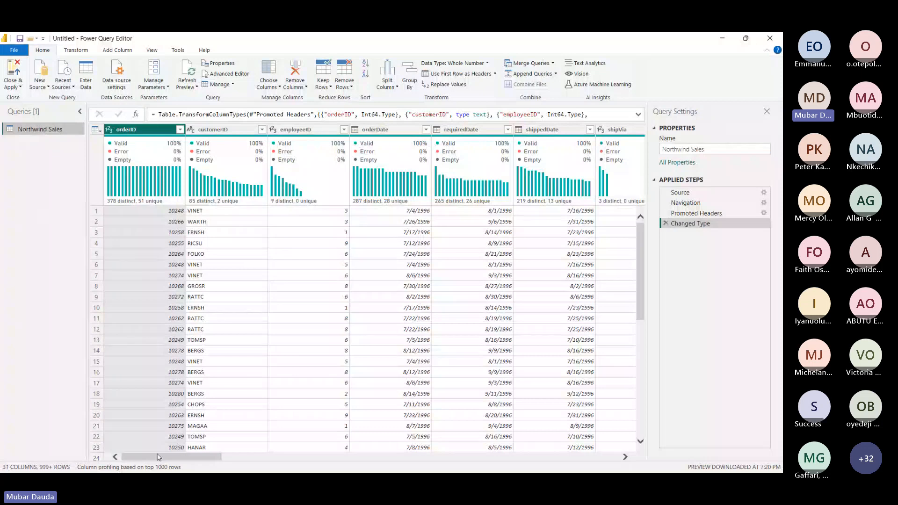
Examine the Northwind Sales columns and their profiles from orderID through suppliers.contactTitle, returning to the first column
drag(174, 461, 156, 434)
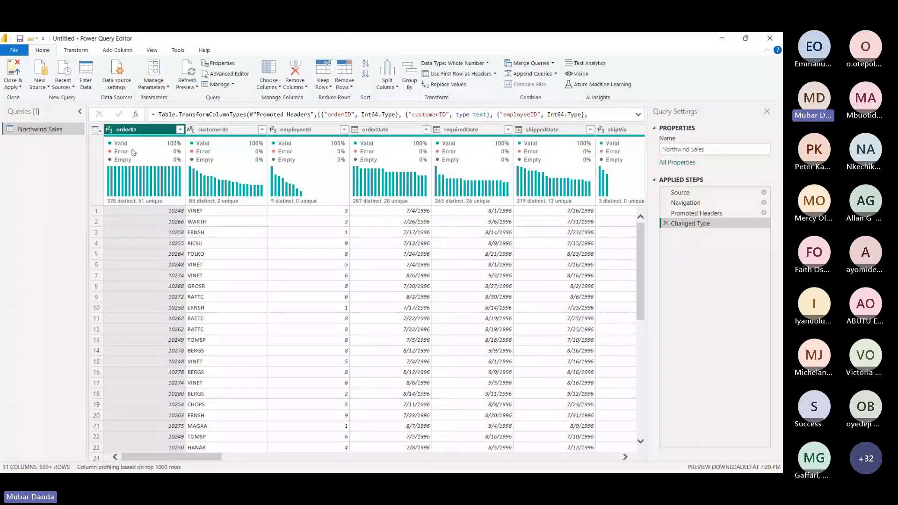
mouse_move(162, 172)
scroll(161, 434, right, 3)
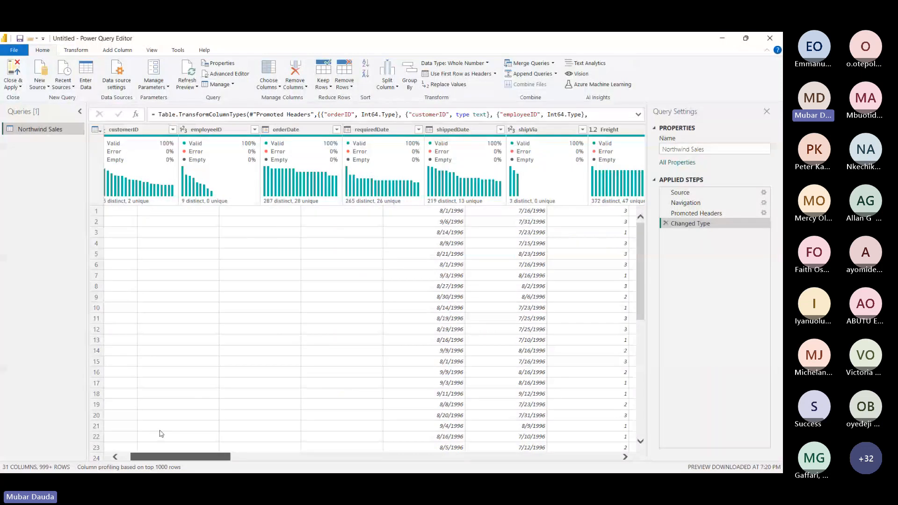
scroll(161, 434, left, 3)
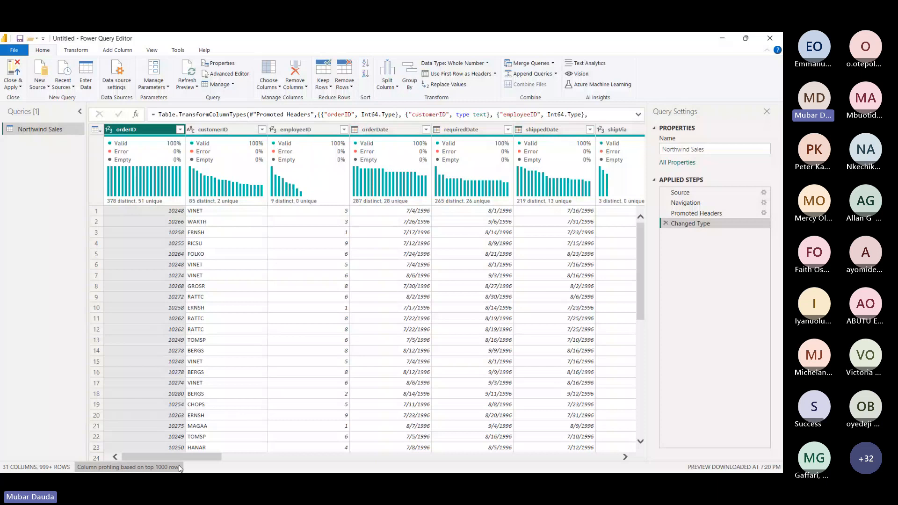
drag(179, 459, 200, 463)
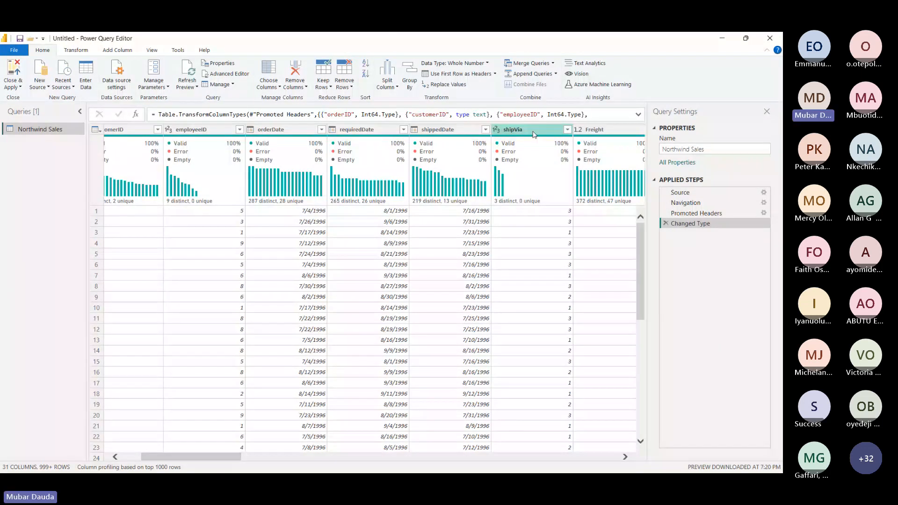
scroll(533, 135, right, 3)
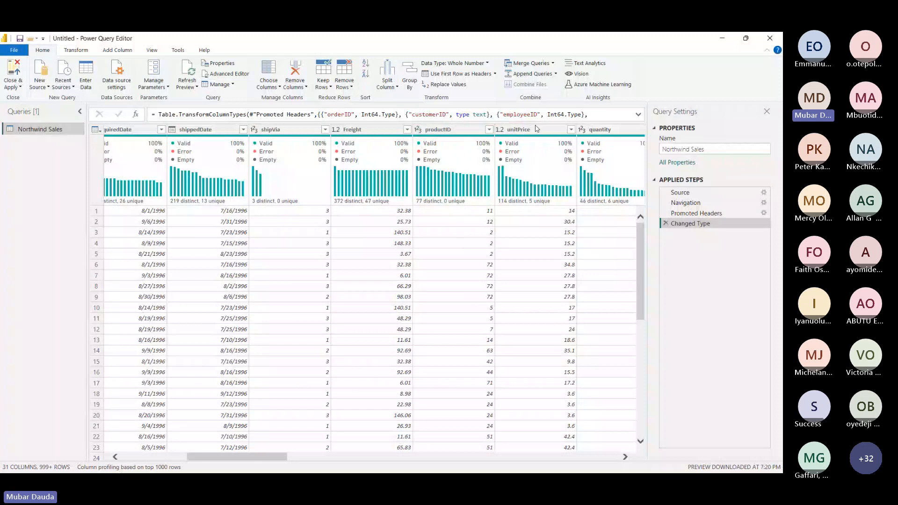
drag(273, 458, 313, 460)
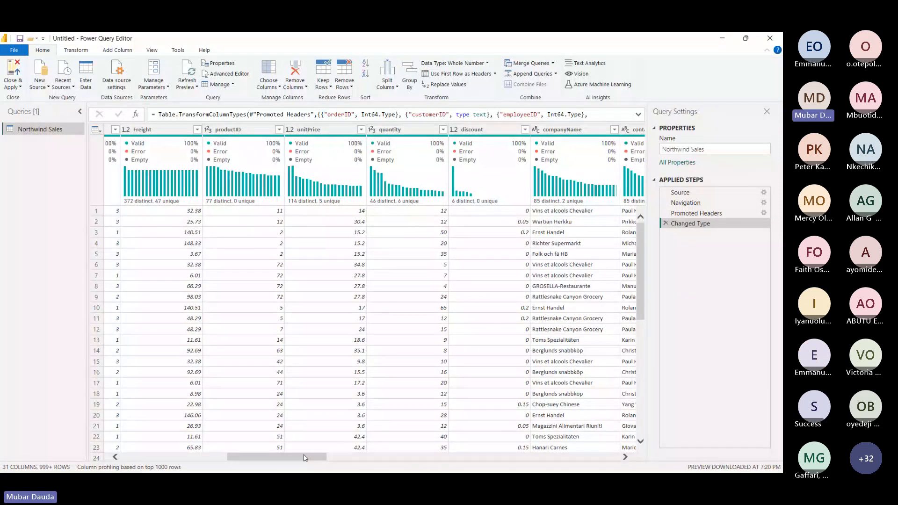
drag(305, 458, 366, 463)
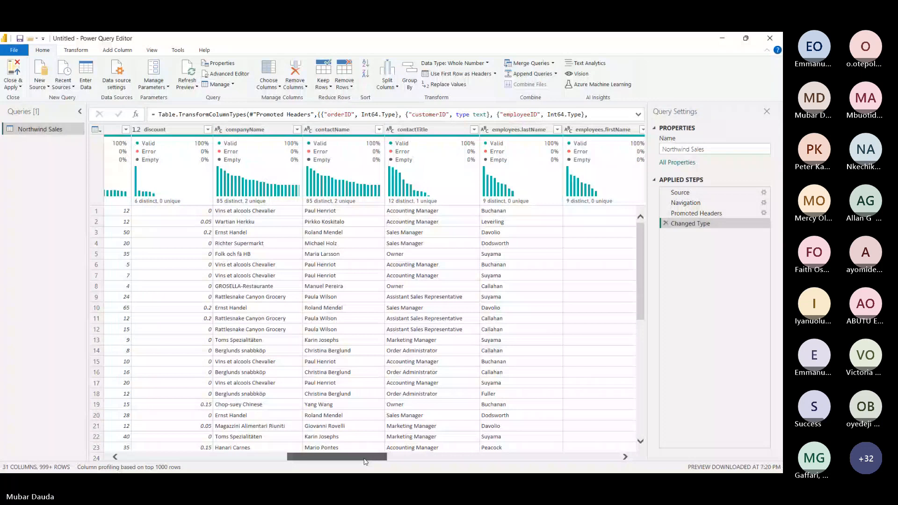
click(422, 132)
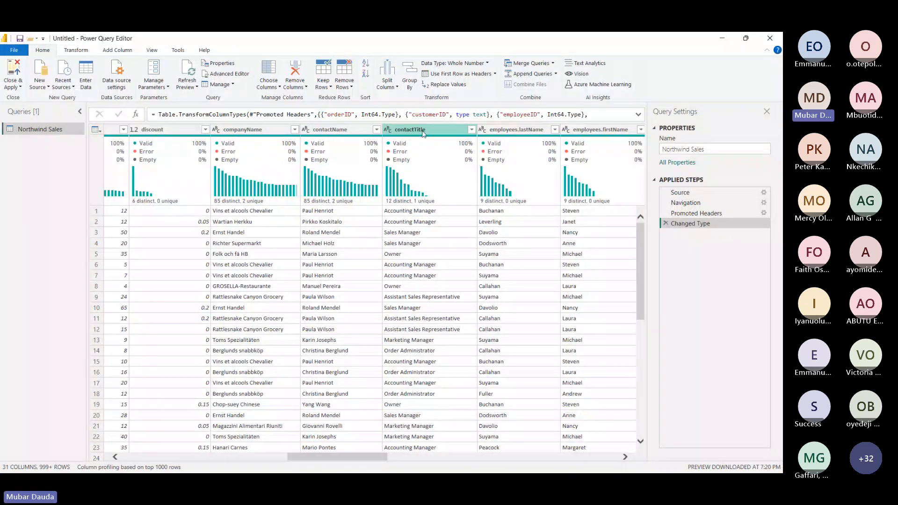
click(517, 135)
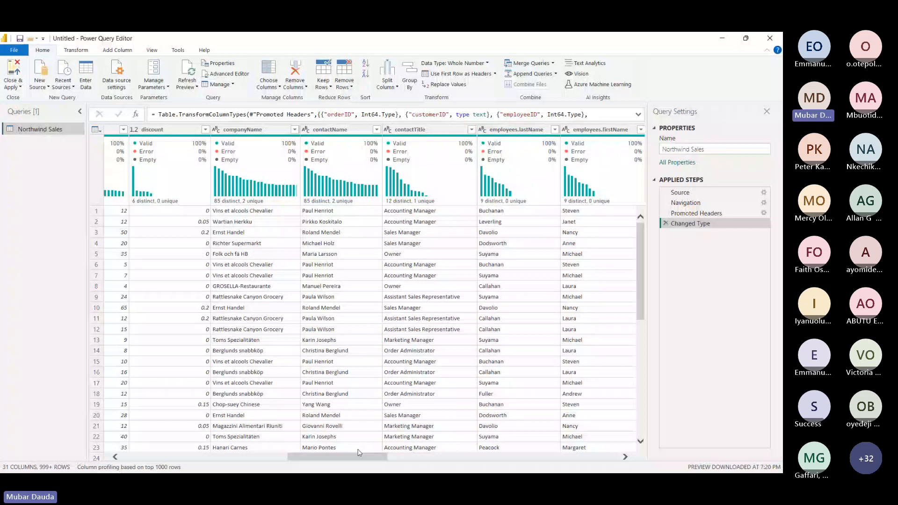
drag(359, 456, 437, 463)
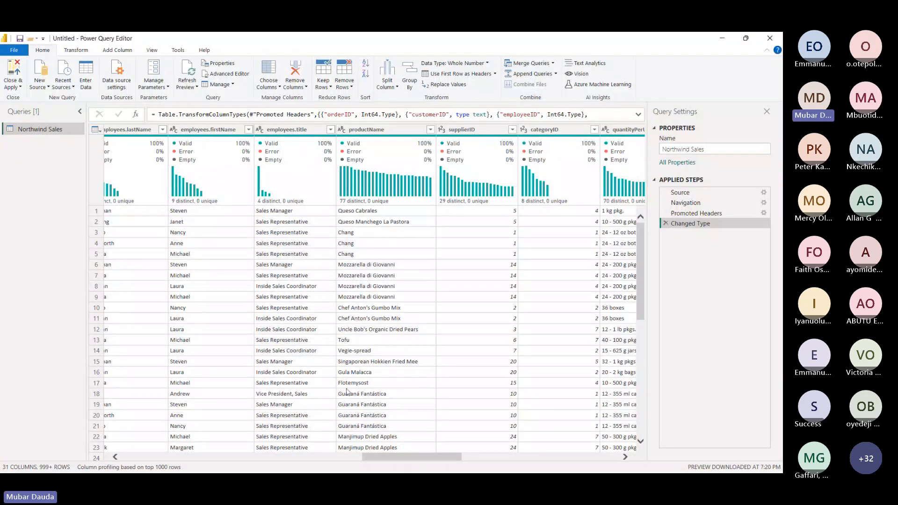
drag(396, 460, 564, 460)
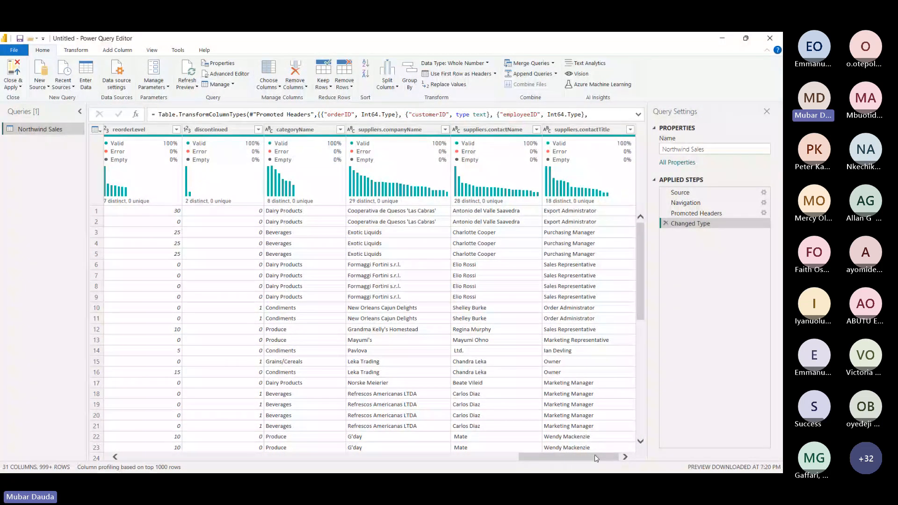
drag(596, 458, 176, 445)
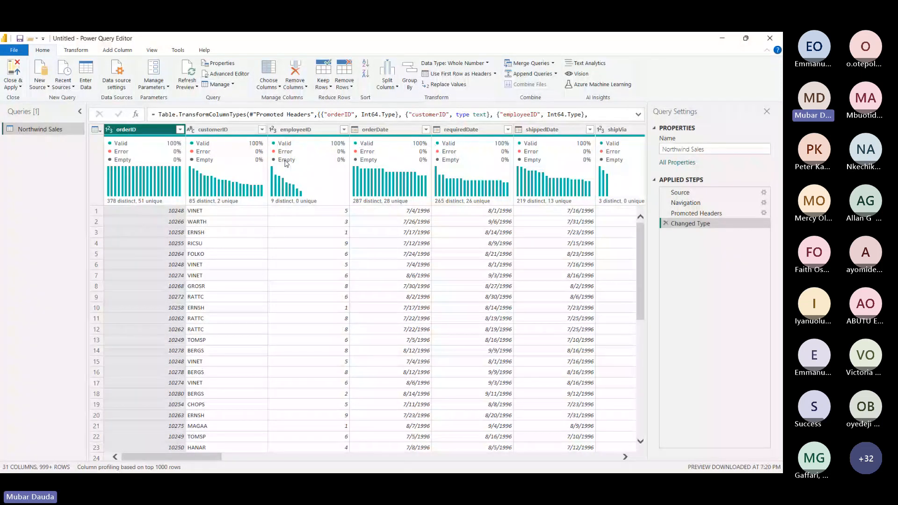
Open the column chooser for Northwind Sales and review the full list of column names
click(269, 71)
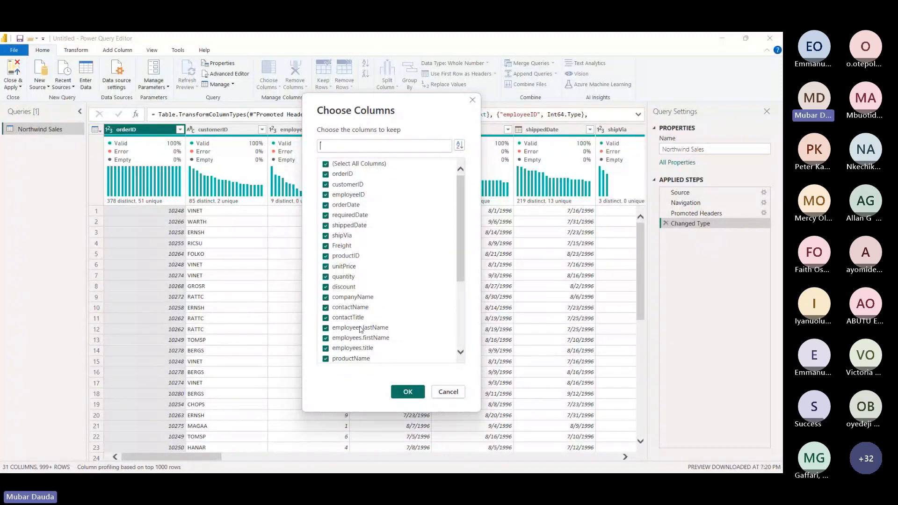
scroll(352, 335, down, 3)
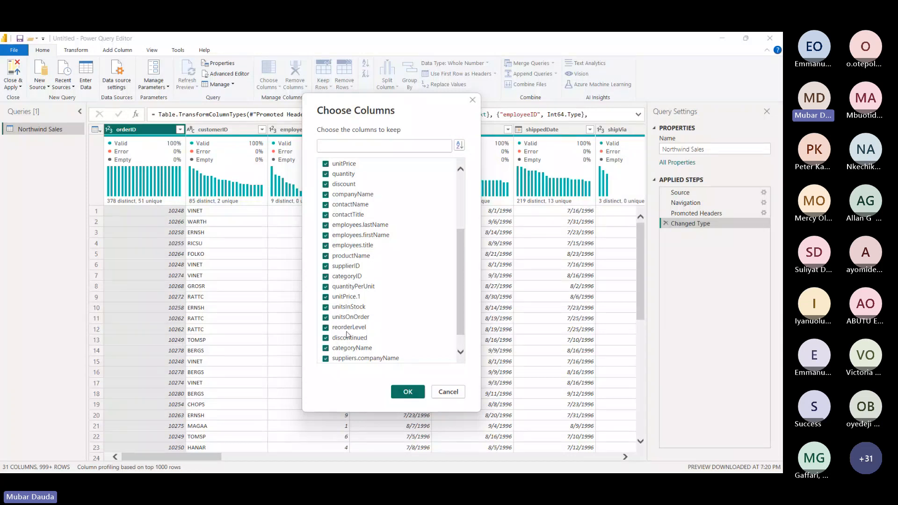
scroll(348, 334, down, 1)
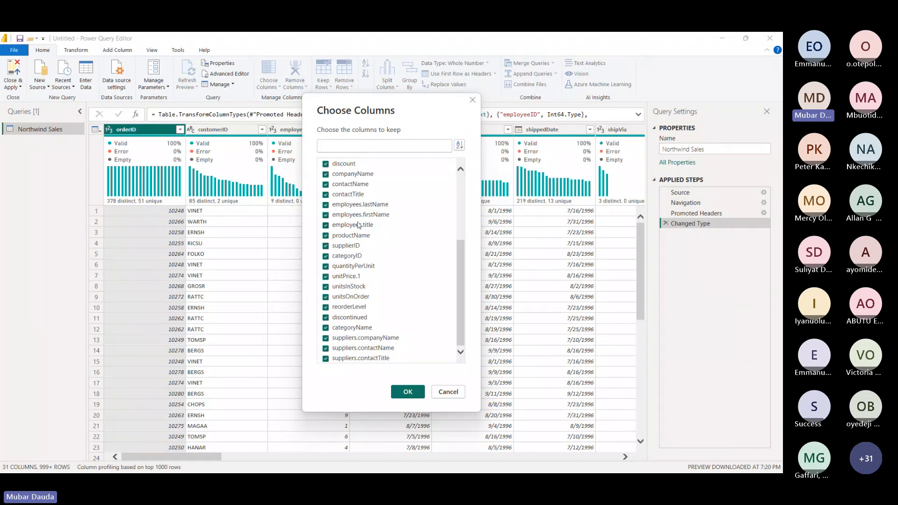
scroll(359, 225, up, 5)
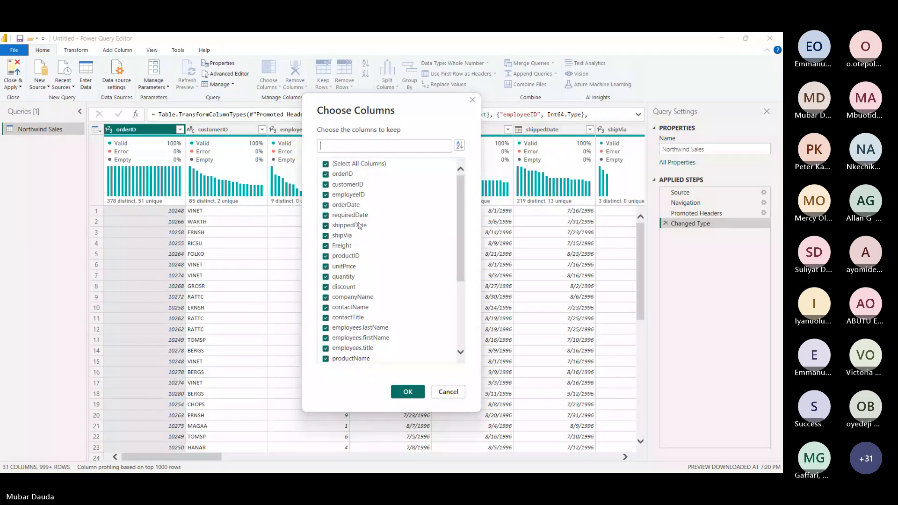
scroll(359, 225, down, 4)
scroll(359, 225, up, 4)
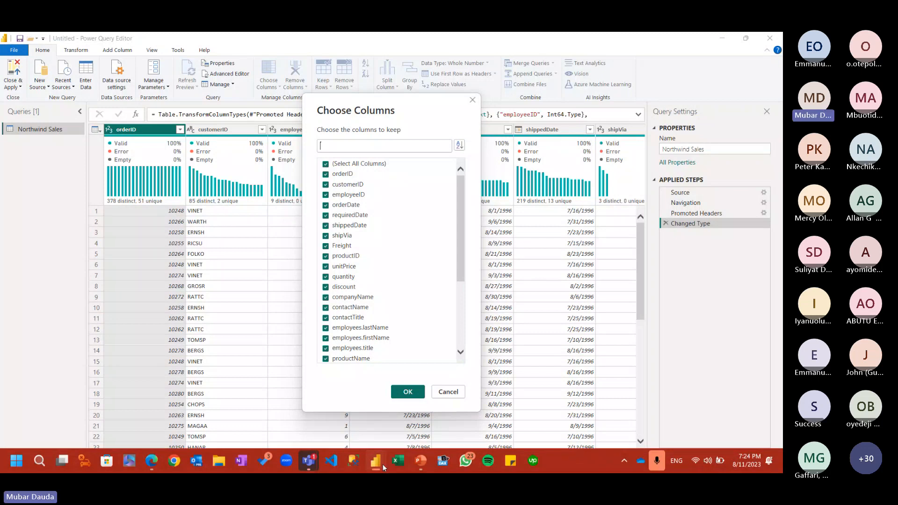
Switch to Microsoft Whiteboard, create a new blank whiteboard without a template, and maximize its window
click(39, 461)
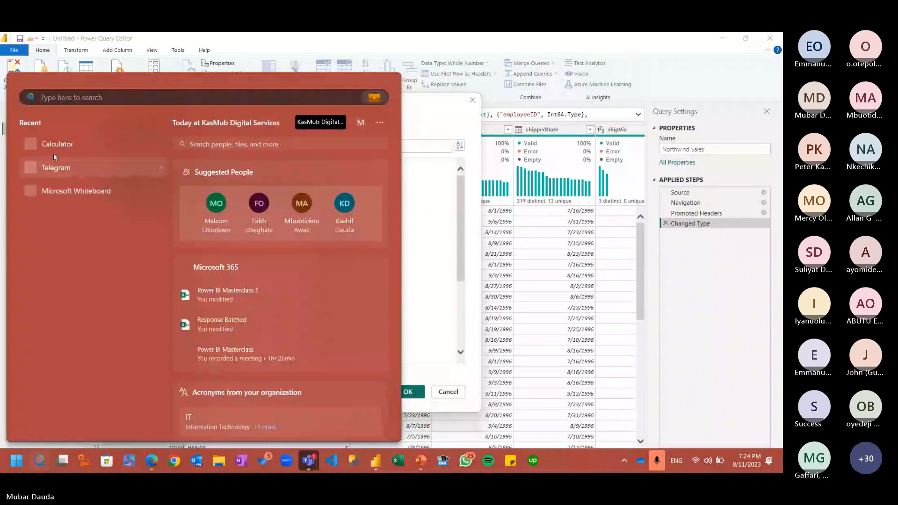
click(69, 170)
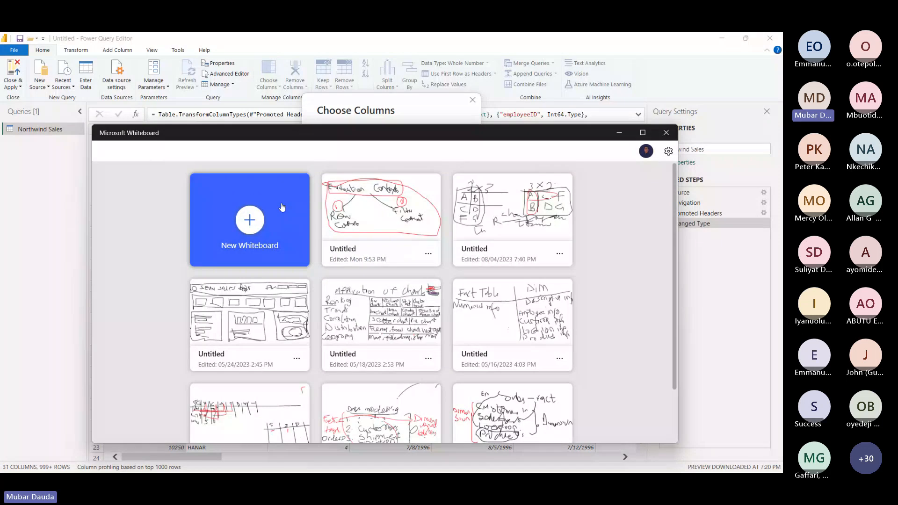
click(284, 202)
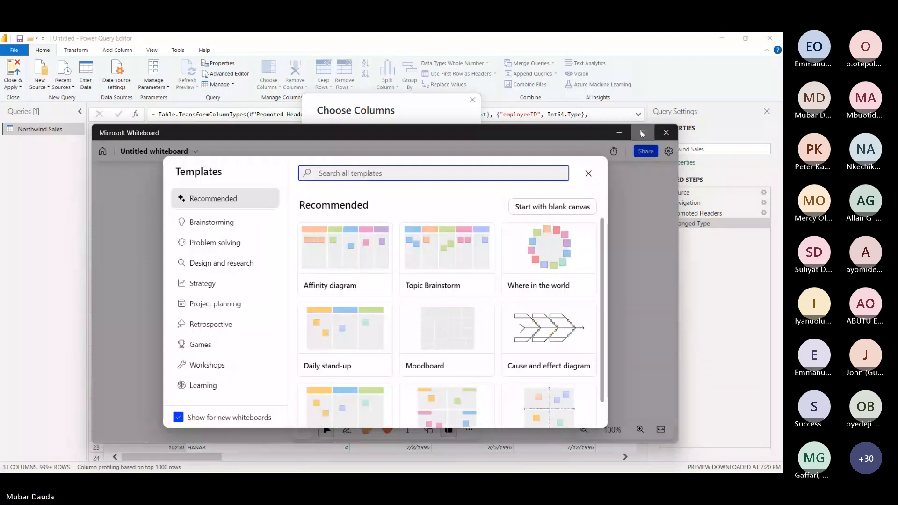
click(643, 133)
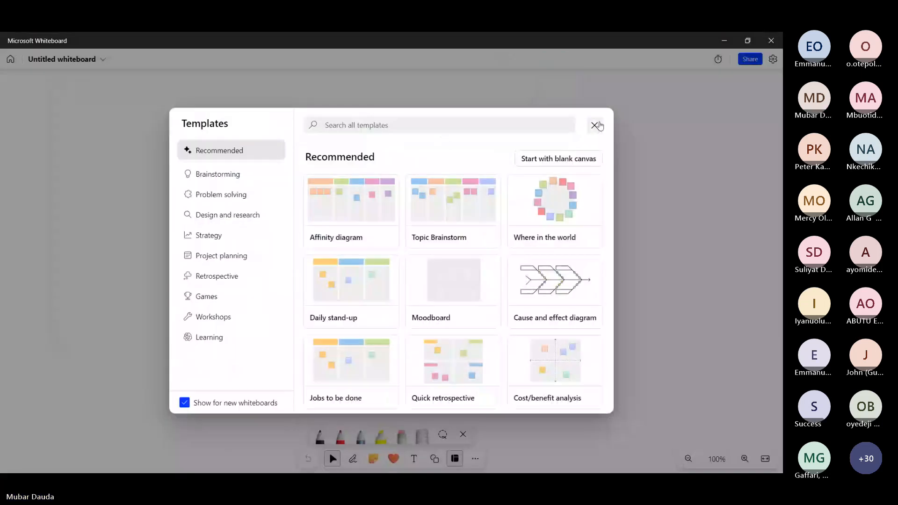
click(595, 126)
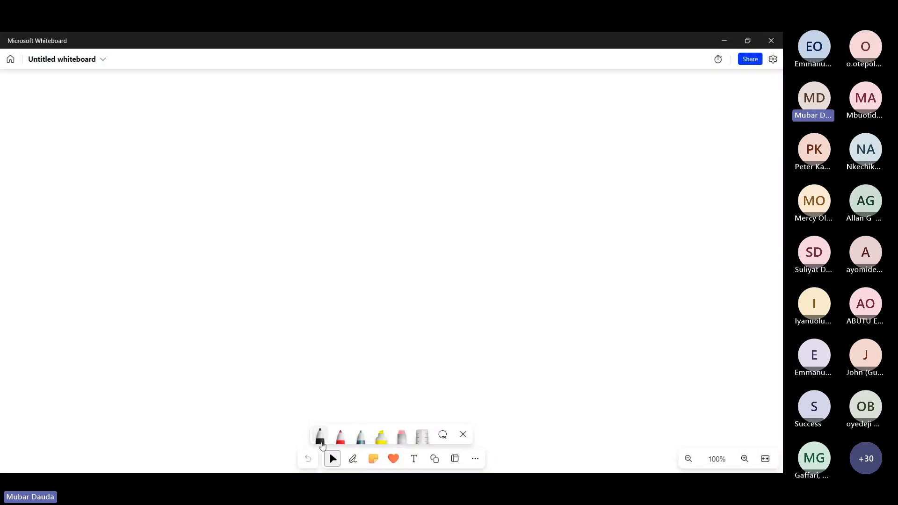
Handwrite the title "Fact & Dimension" in black pen along the upper edge of the canvas
click(321, 444)
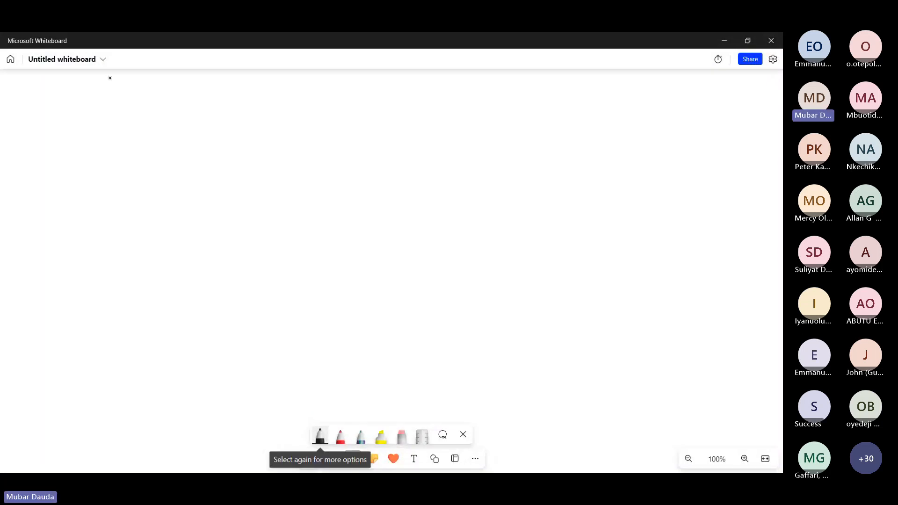
mouse_move(108, 78)
mouse_down()
mouse_move(107, 110)
mouse_move(110, 78)
mouse_move(119, 77)
mouse_move(185, 116)
mouse_up()
mouse_move(224, 81)
mouse_down()
mouse_move(201, 120)
mouse_move(227, 127)
mouse_up()
drag(256, 81, 254, 112)
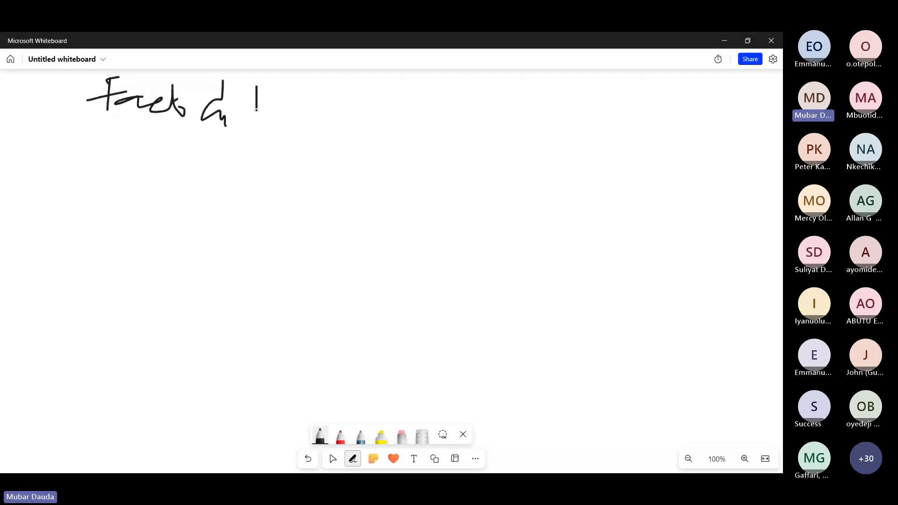
mouse_move(255, 82)
mouse_down()
mouse_move(253, 114)
mouse_move(284, 96)
mouse_move(321, 108)
mouse_move(373, 99)
mouse_up()
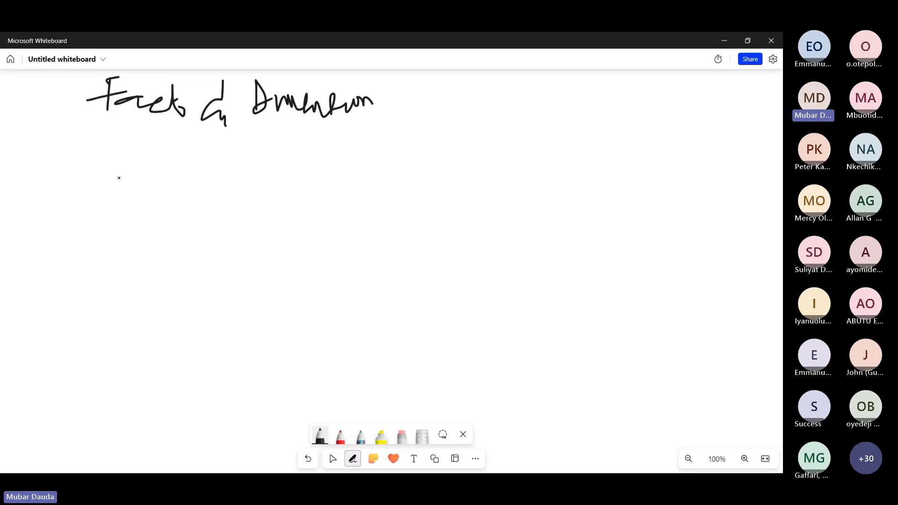
Handwrite two column headings below the title, "Fact" on the left and "Dimension" on the right
drag(128, 155, 128, 186)
drag(126, 151, 155, 145)
mouse_move(105, 178)
mouse_down()
mouse_move(133, 171)
mouse_move(149, 180)
mouse_move(186, 165)
mouse_move(199, 172)
mouse_up()
mouse_move(202, 150)
mouse_down()
mouse_move(216, 170)
mouse_move(207, 158)
mouse_up()
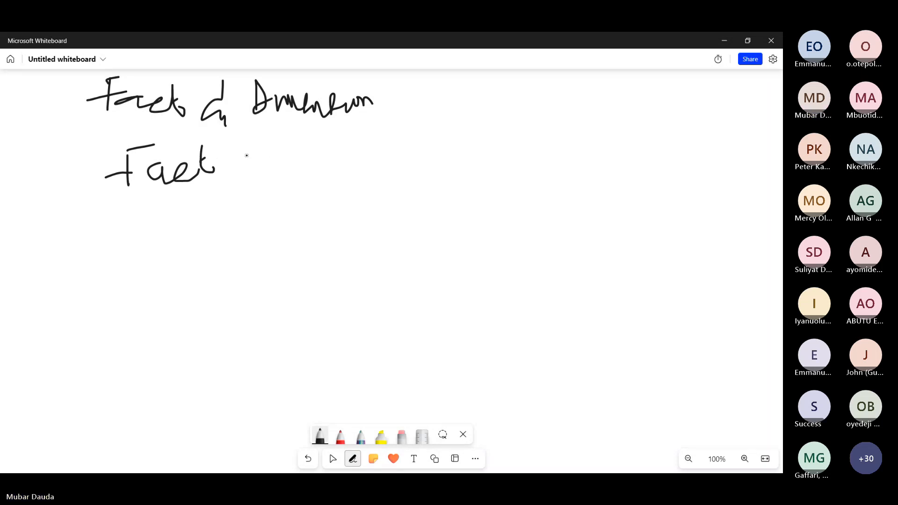
mouse_move(489, 137)
mouse_down()
mouse_move(489, 165)
mouse_move(529, 152)
mouse_move(572, 163)
mouse_move(624, 148)
mouse_up()
Switch to the Teams meeting, open its chat, and read the participants' messages about facts and dimensions, including earlier ones
mouse_move(313, 461)
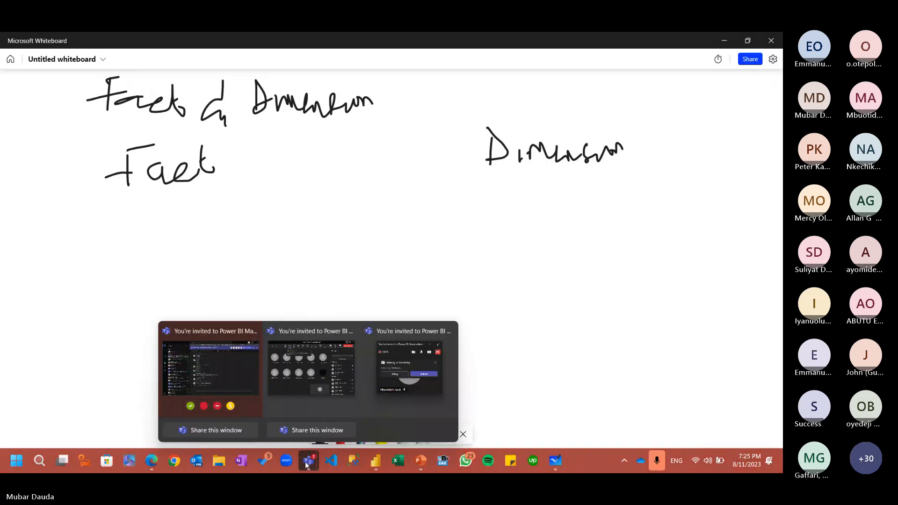
click(305, 382)
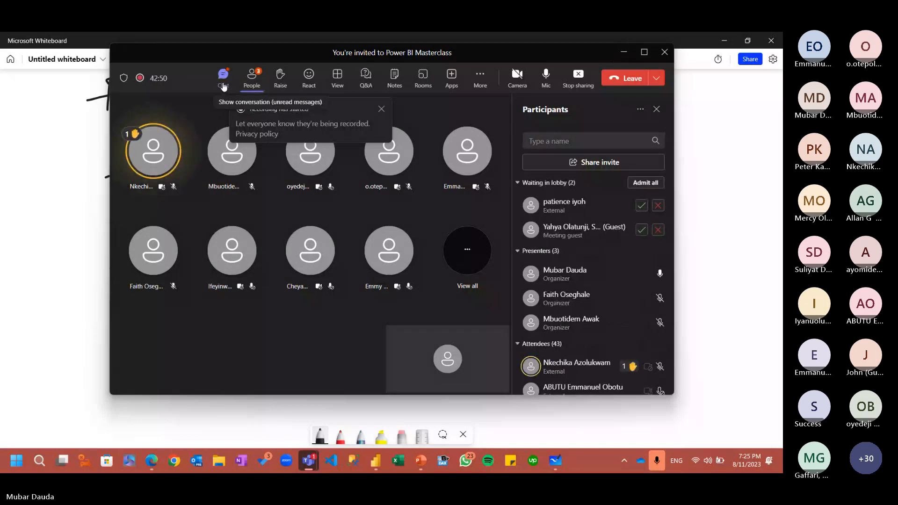
click(224, 84)
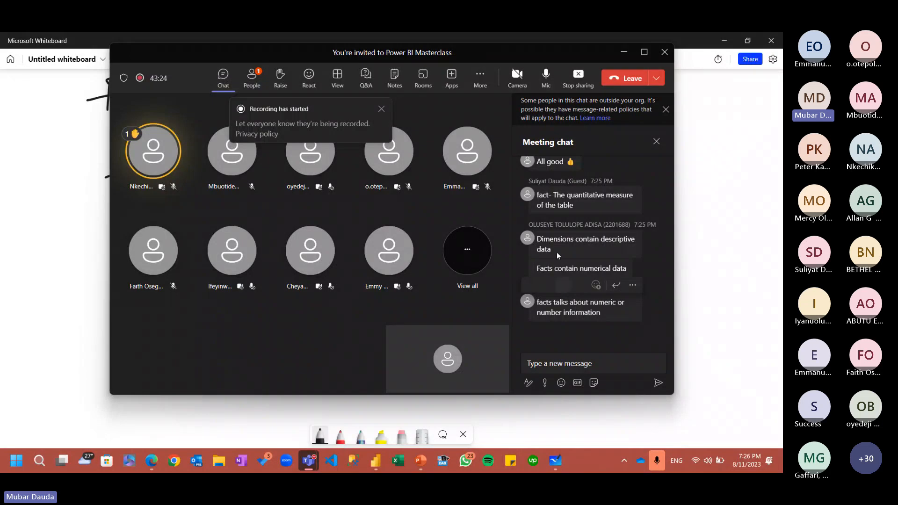
scroll(555, 227, up, 5)
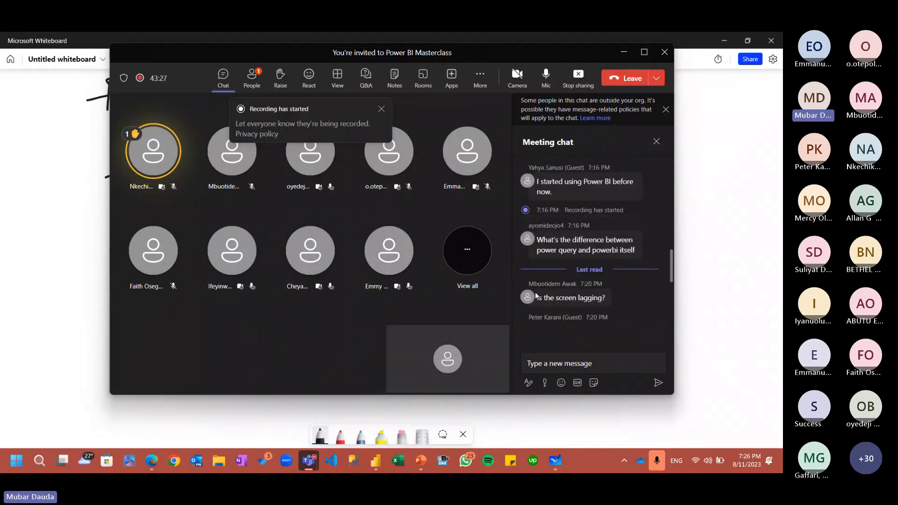
Read through the newer and earlier meeting chat answers about facts and dimensions, and minimize the Teams meeting window
scroll(536, 292, down, 5)
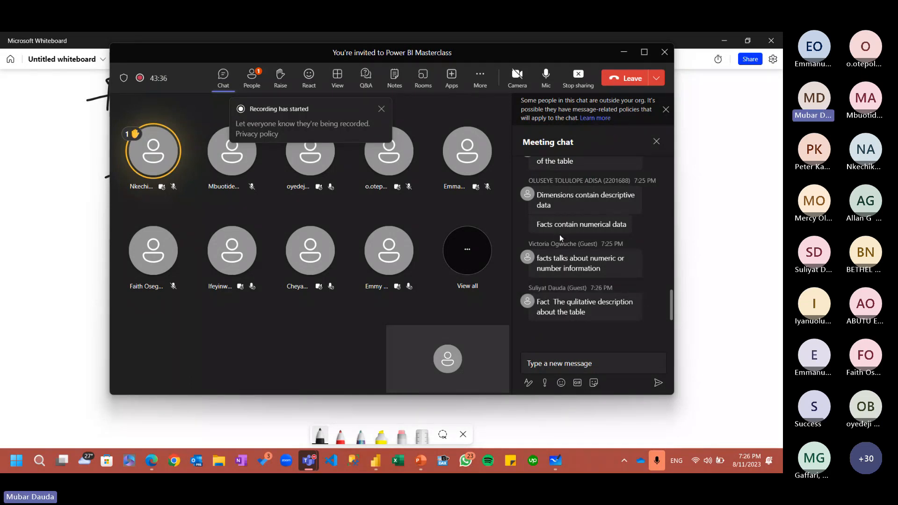
scroll(560, 234, up, 10)
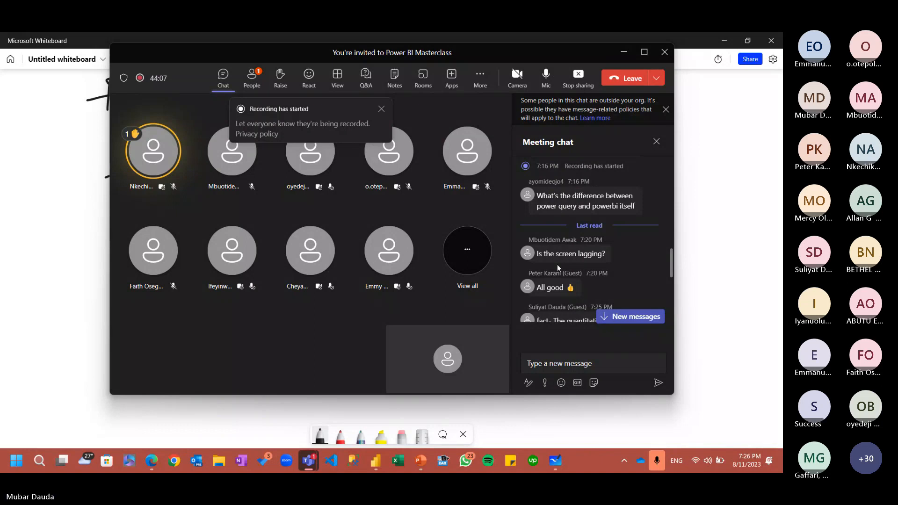
scroll(557, 265, down, 5)
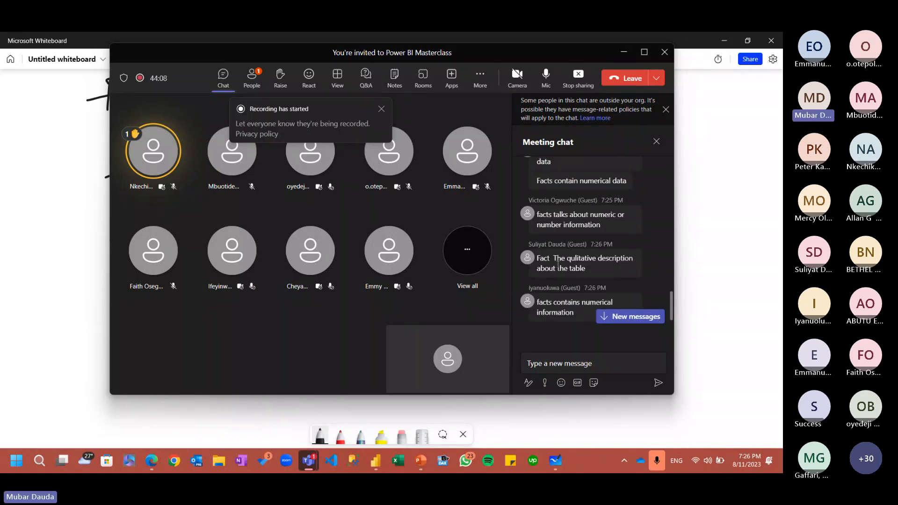
scroll(558, 265, up, 5)
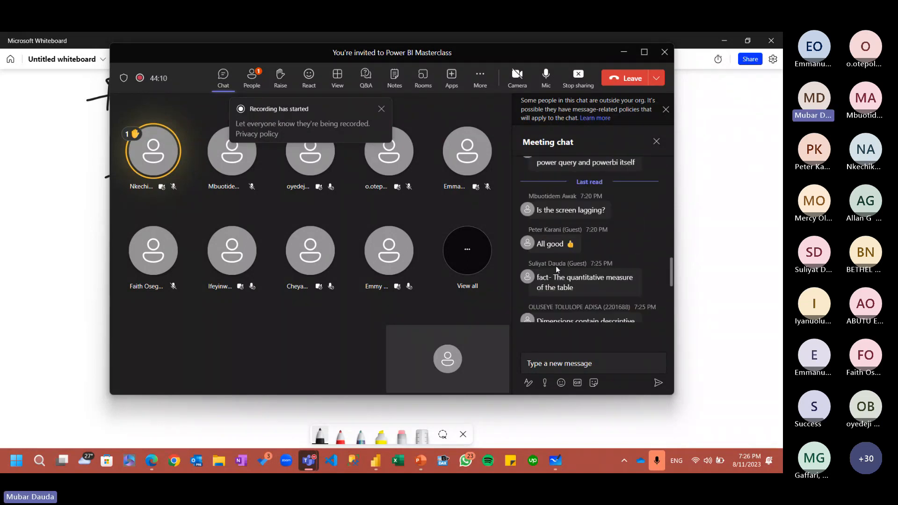
scroll(556, 265, up, 5)
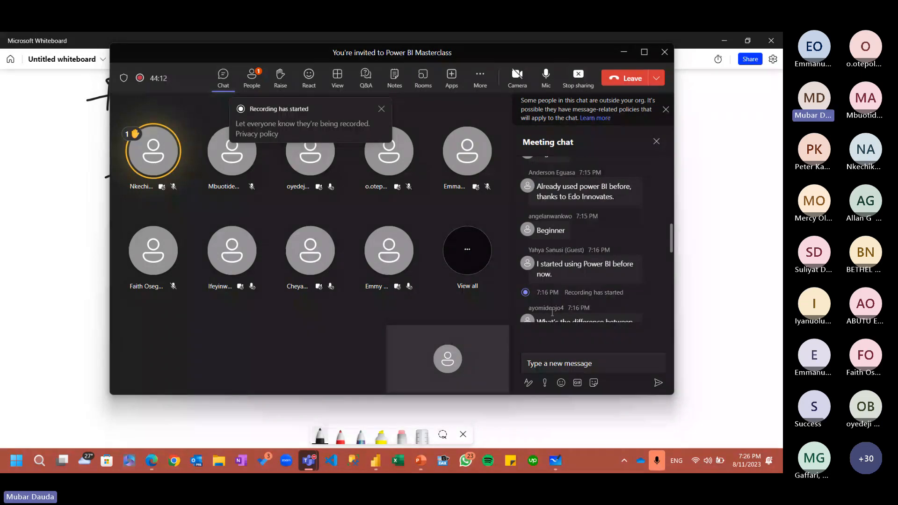
scroll(557, 300, down, 10)
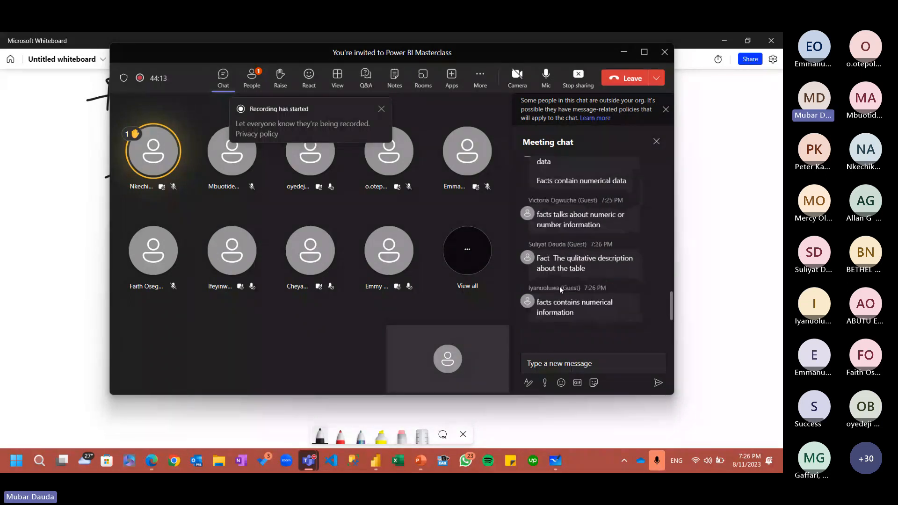
click(623, 53)
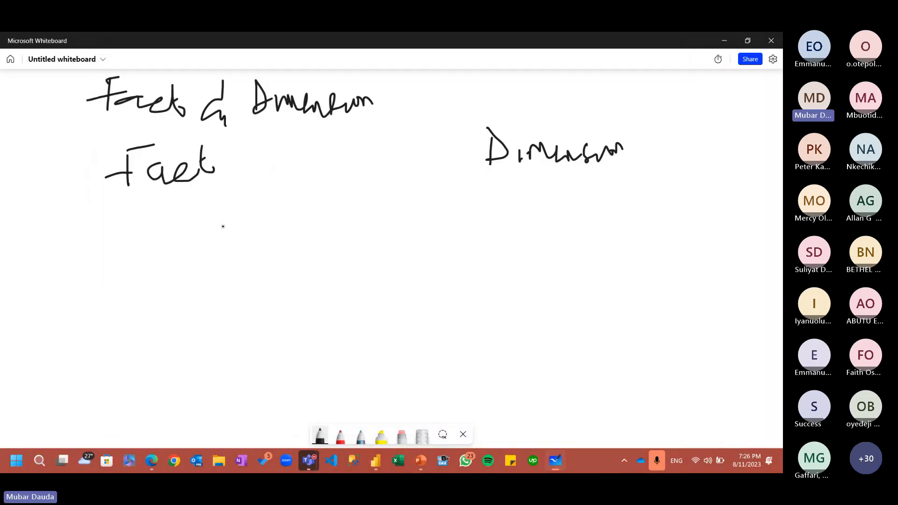
Draw a vertical and a horizontal line separating the two columns, and handwrite "numeric" beside Fact and "Descriptive" beside Dimension
drag(380, 136, 387, 377)
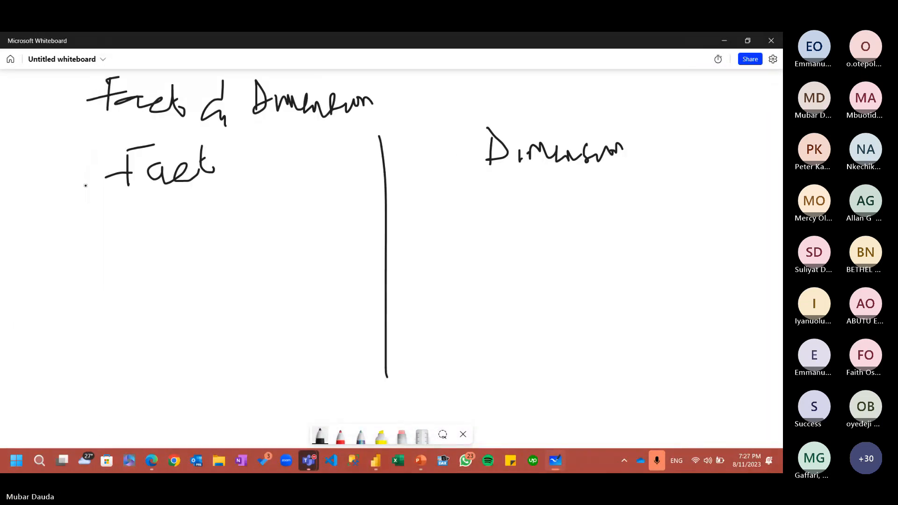
drag(86, 186, 694, 165)
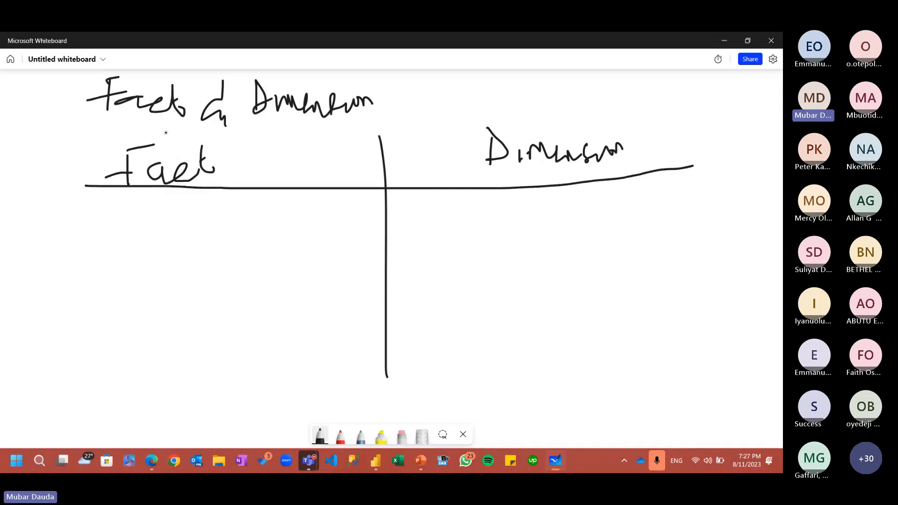
mouse_move(234, 142)
mouse_down()
mouse_move(227, 158)
mouse_move(242, 186)
mouse_move(331, 179)
mouse_move(340, 143)
mouse_up()
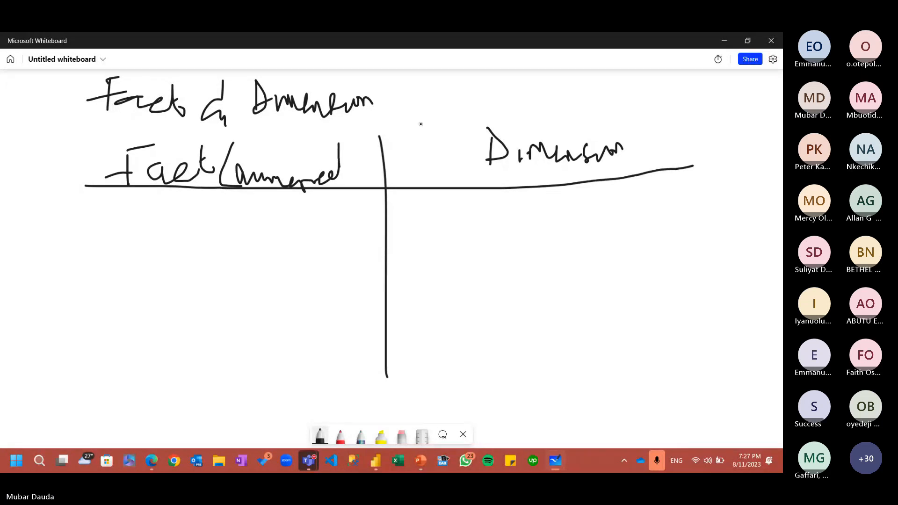
mouse_move(653, 121)
mouse_down()
mouse_move(646, 168)
mouse_move(675, 162)
mouse_move(698, 136)
mouse_move(700, 161)
mouse_move(716, 135)
mouse_move(723, 155)
mouse_move(727, 143)
mouse_move(745, 159)
mouse_move(781, 145)
mouse_up()
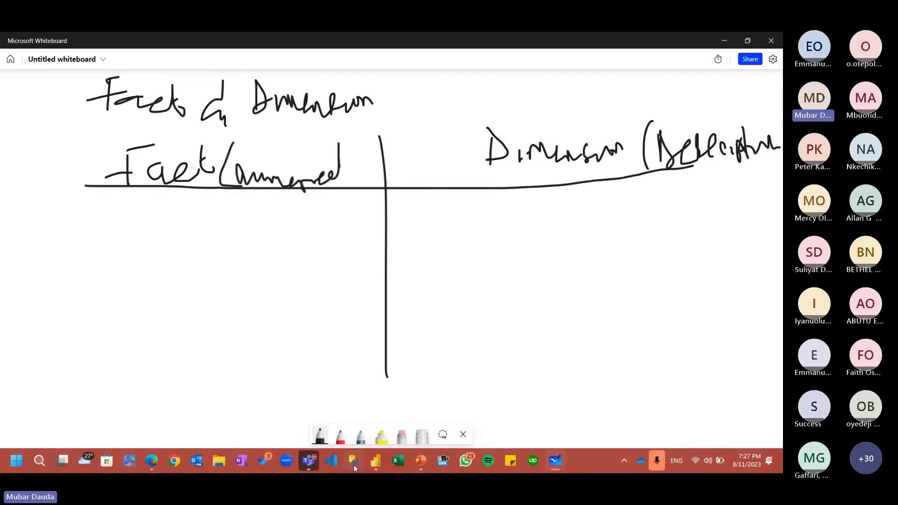
Switch to the Power Query Editor and dismiss the Choose Columns dialog without changing the columns
mouse_move(376, 461)
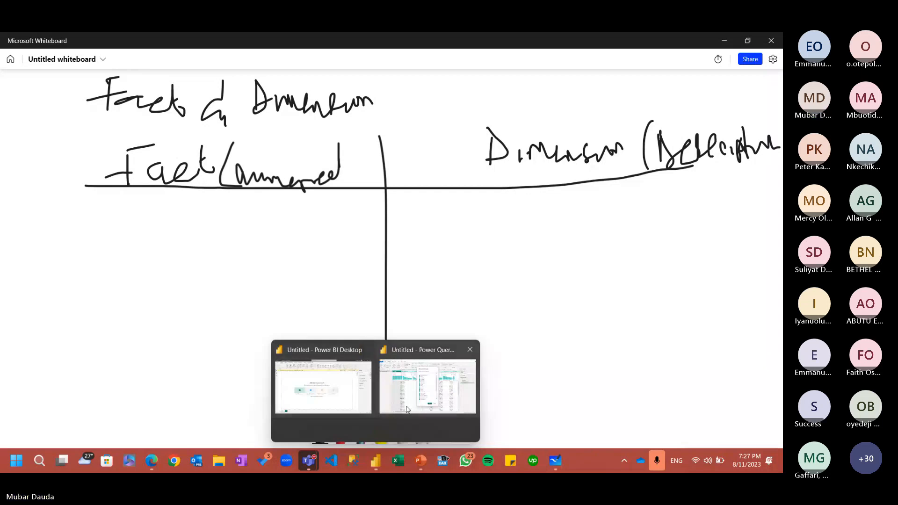
click(407, 410)
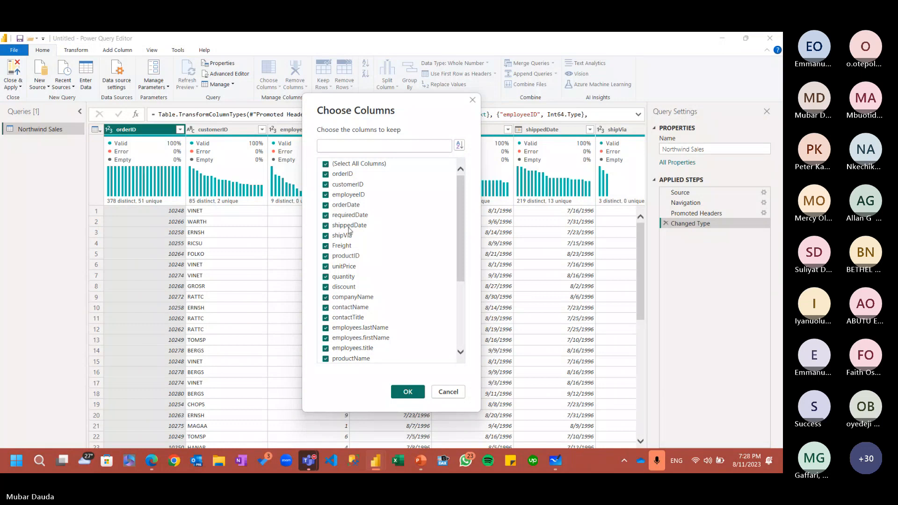
click(473, 101)
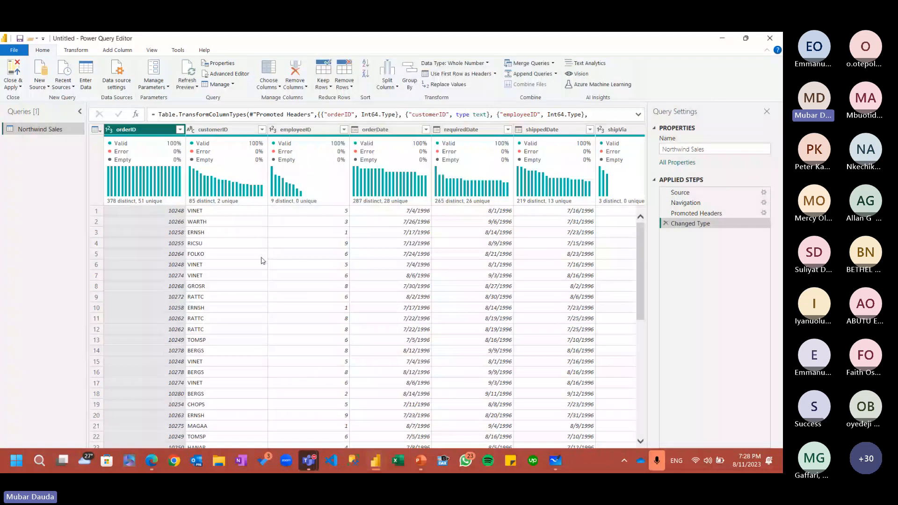
Examine the columns of the Northwind Sales query one by one from orderID to suppliers.contactTitle
key(Right)
key(Right)
key(Right)
key(Right)
key(Right)
key(Right)
key(Right)
key(Right)
key(Right)
key(Right)
key(Right)
key(Right)
key(Right)
key(Right)
key(Right)
key(Right)
key(Right)
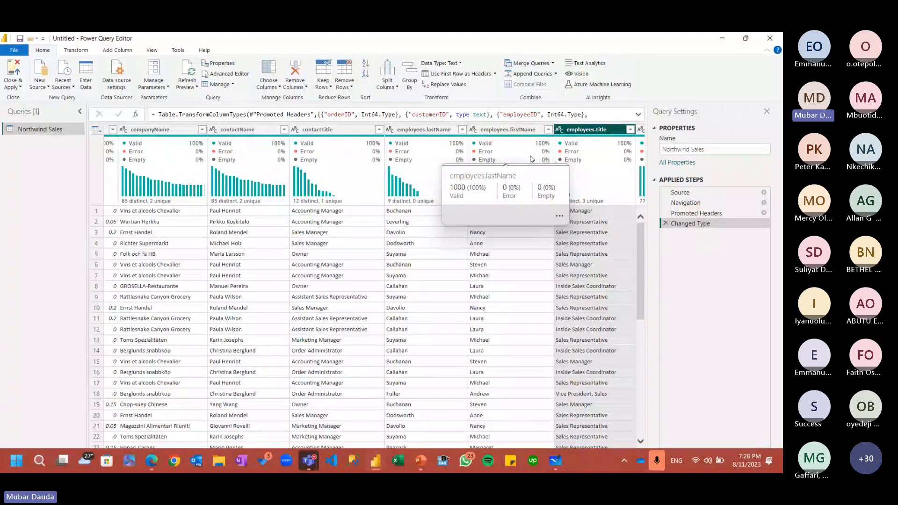
key(Right)
key(Right)
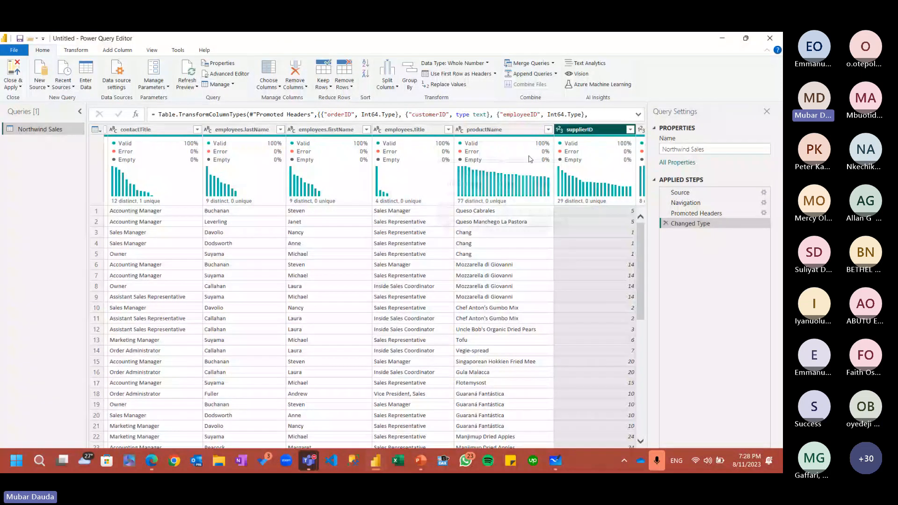
key(Left)
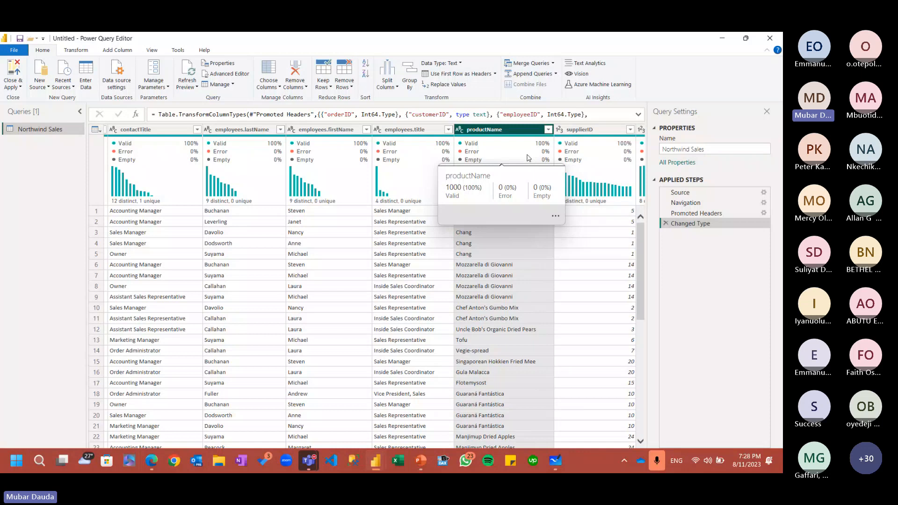
key(Right)
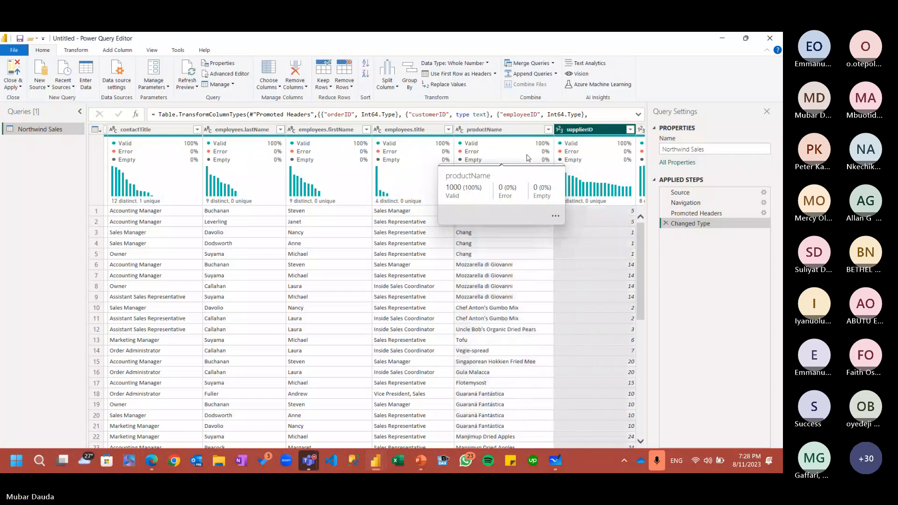
key(Right)
key(Right)
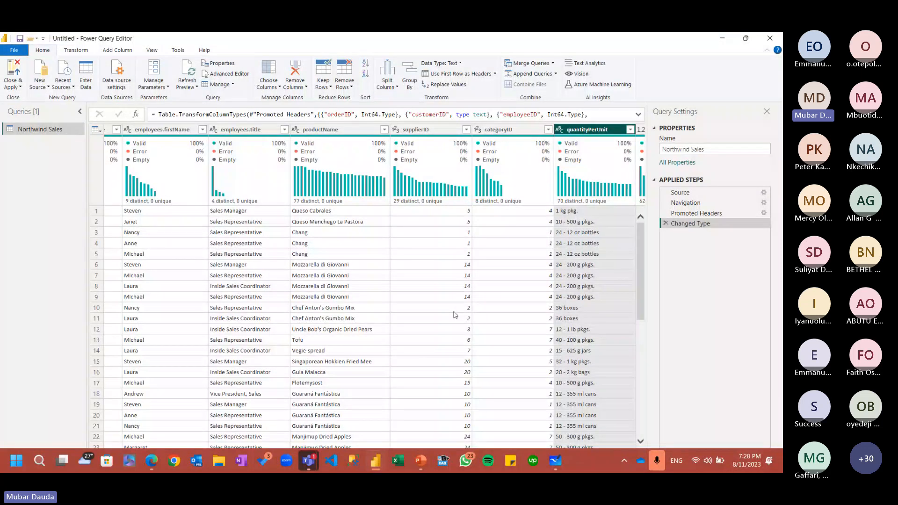
key(Right)
key(Right)
key(Right)
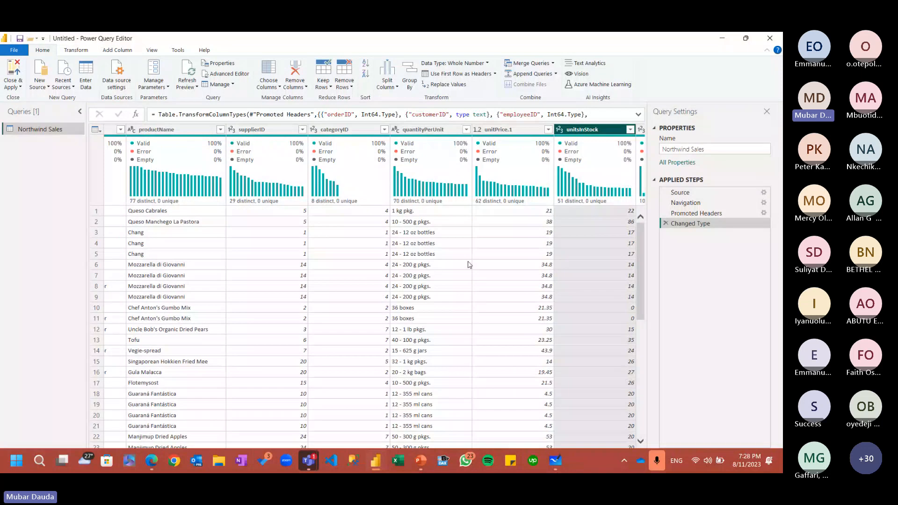
key(Right)
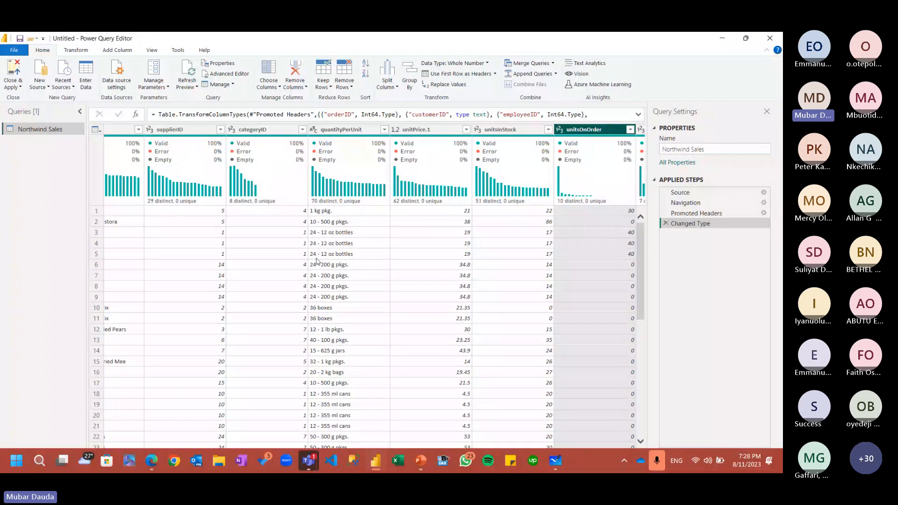
key(Right)
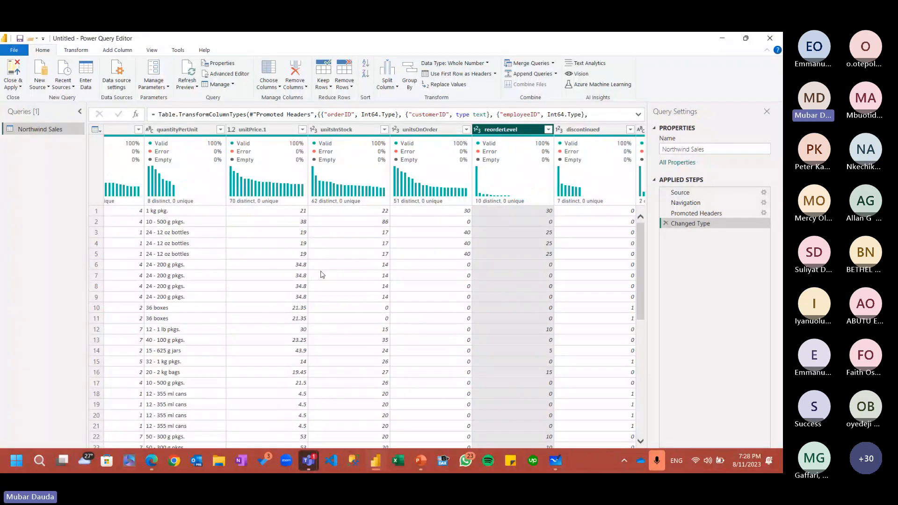
key(Right)
key(Right)
key(Right)
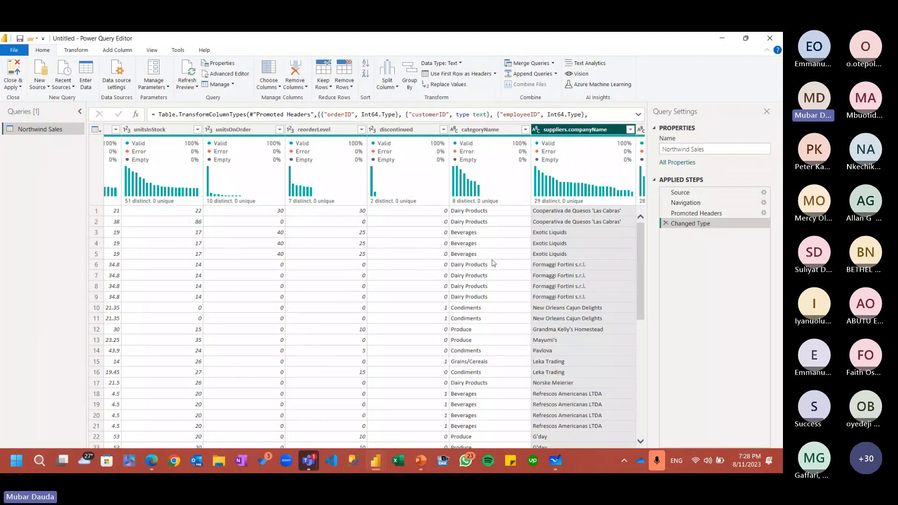
key(Right)
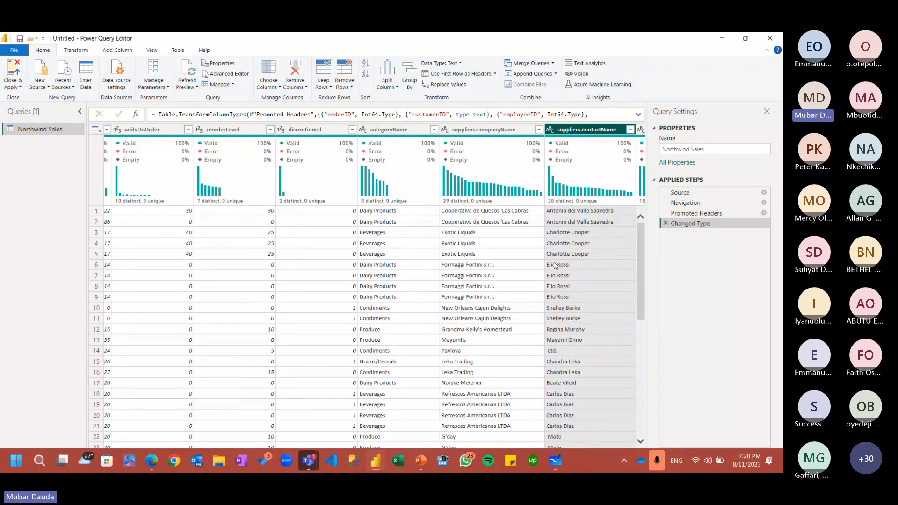
key(Right)
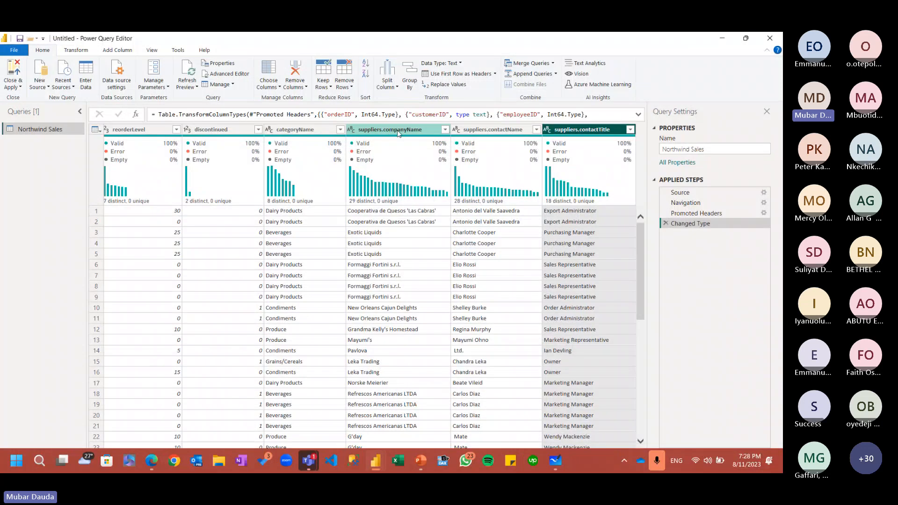
Review the full column list of Northwind Sales in the Choose Columns dialog, and cancel it without changes
click(275, 65)
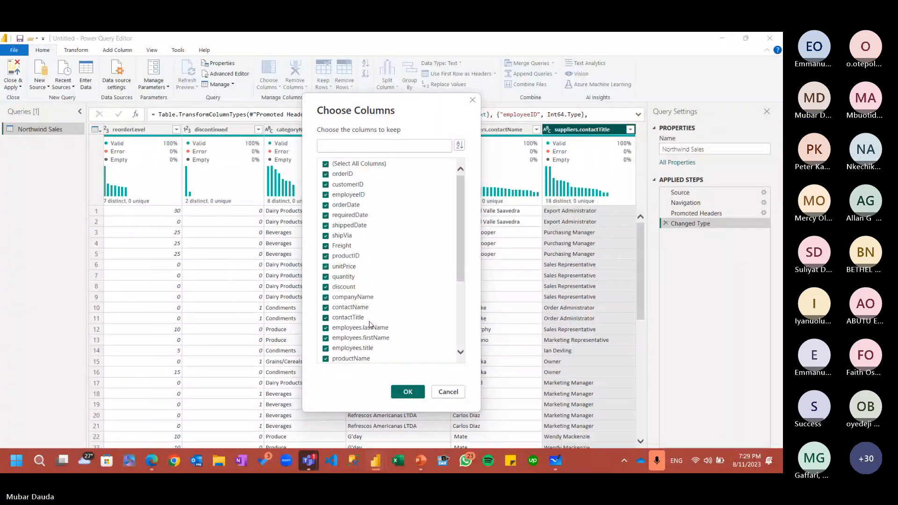
scroll(369, 323, down, 3)
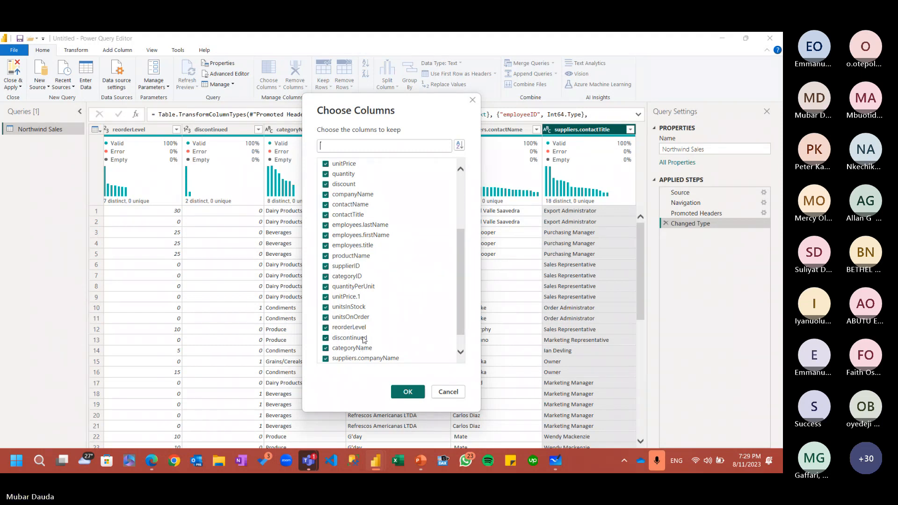
scroll(359, 339, down, 1)
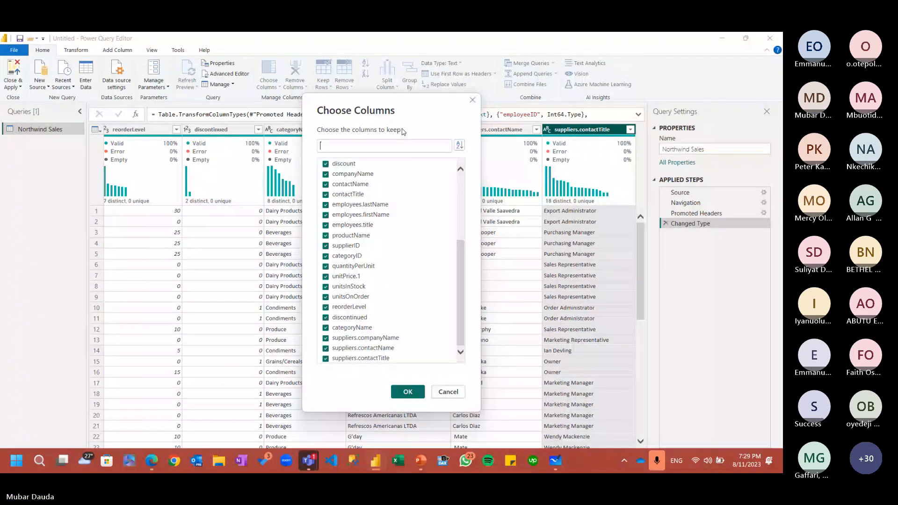
click(449, 393)
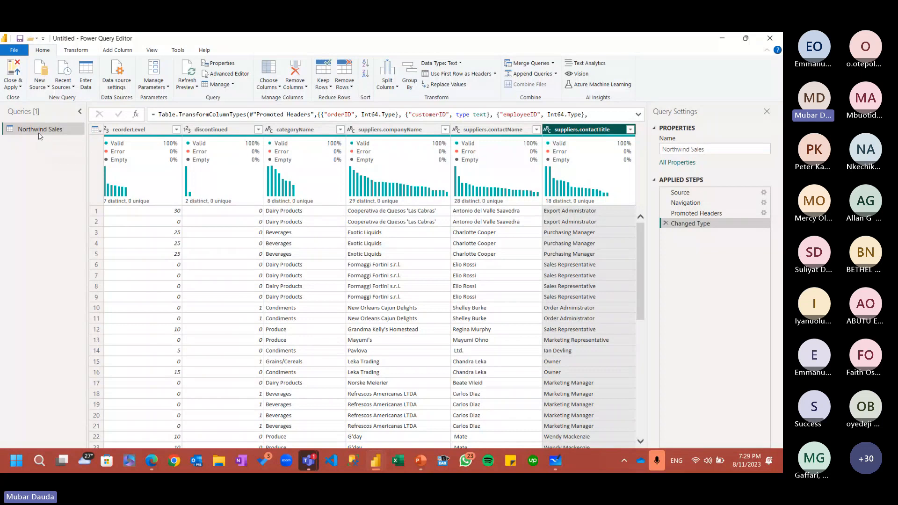
Create four copies of the Northwind Sales query
right_click(40, 133)
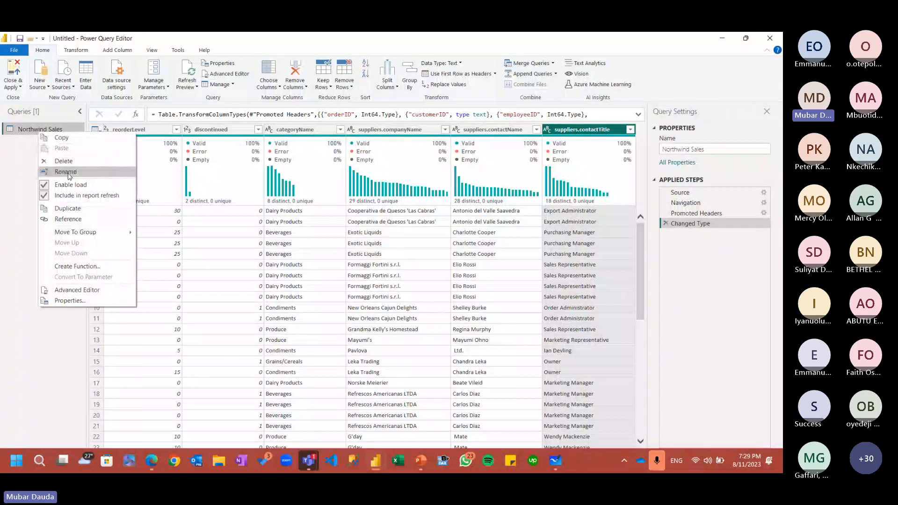
click(66, 209)
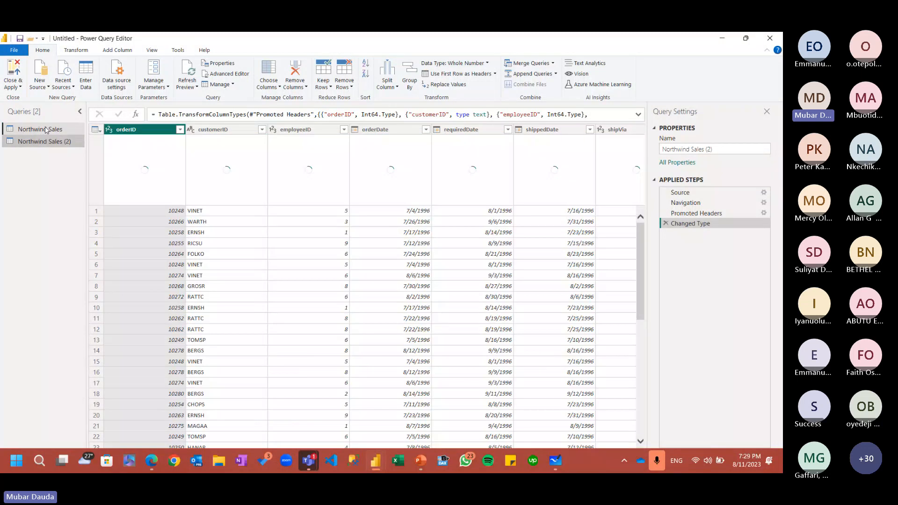
key(ctrl+v)
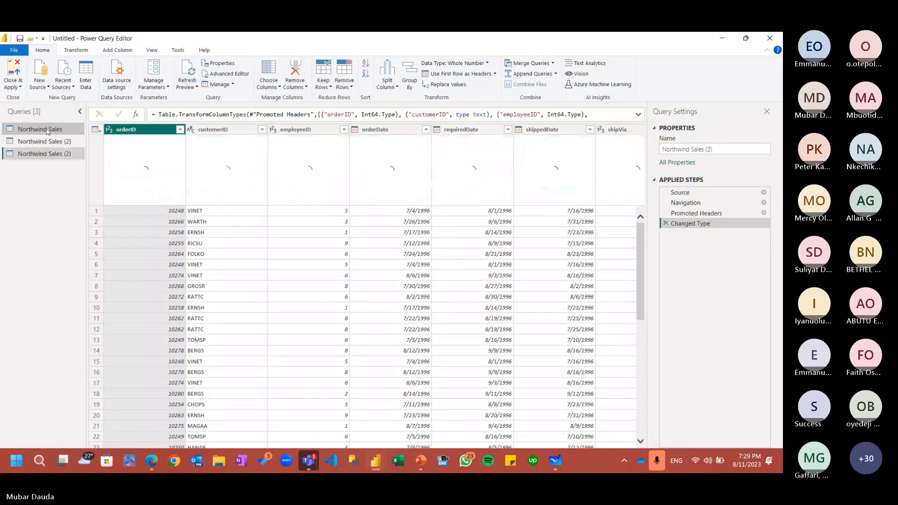
right_click(47, 130)
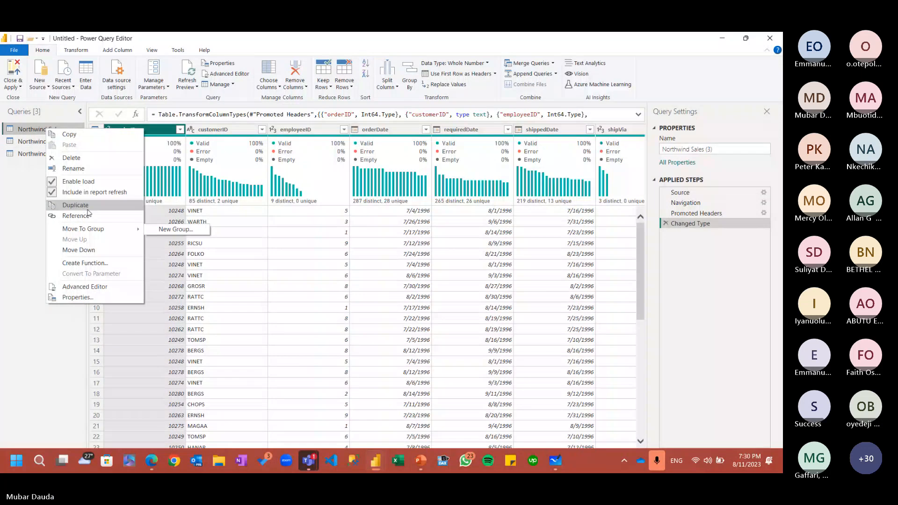
click(89, 208)
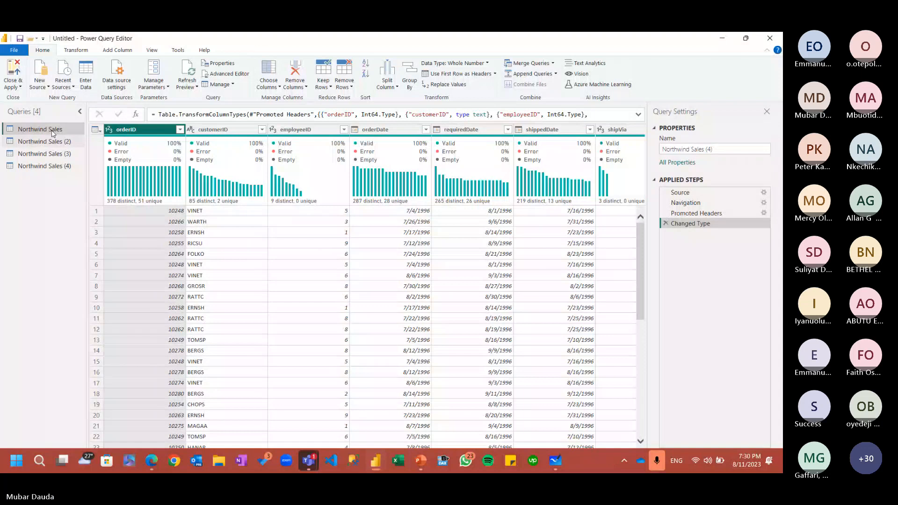
click(81, 215)
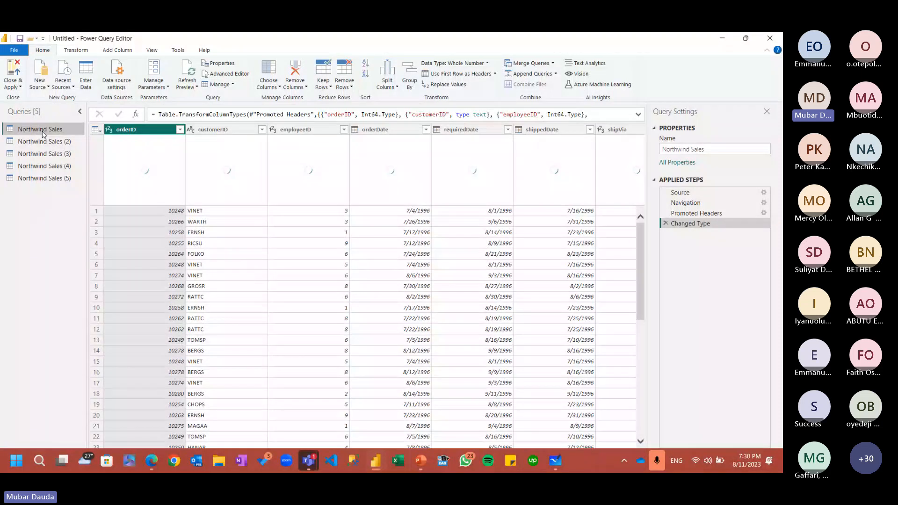
Rename the original Northwind Sales query as "Fact table"
double_click(43, 130)
text(Fact a)
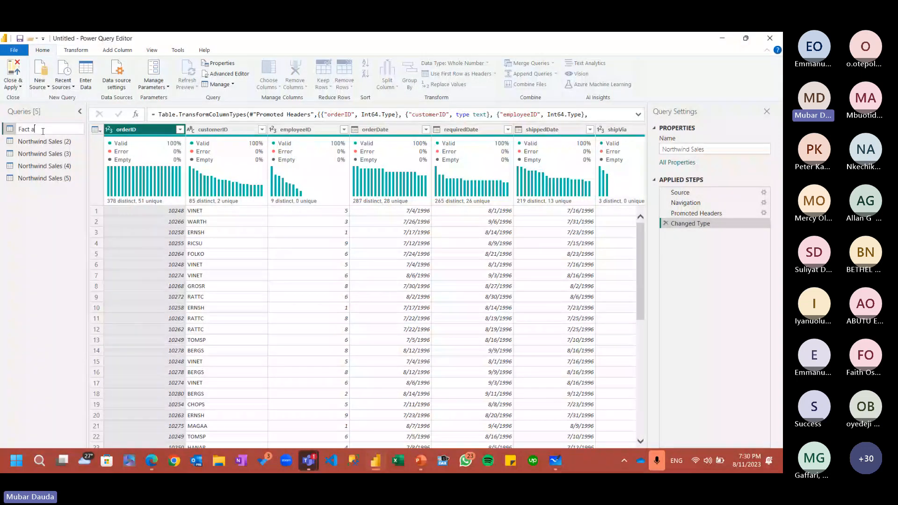
key(BackSpace)
key(BackSpace)
text(ta)
text(ble)
Rename the Northwind Sales (2) query as "DimCustomer"
double_click(49, 142)
text(DimCustomer)
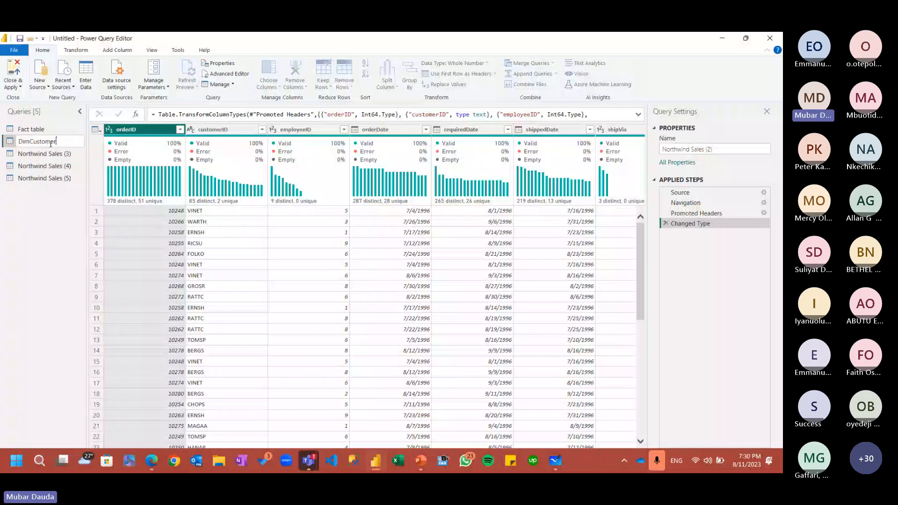
key(Return)
Rename the Northwind Sales (3) query as "DimEmployee"
click(50, 152)
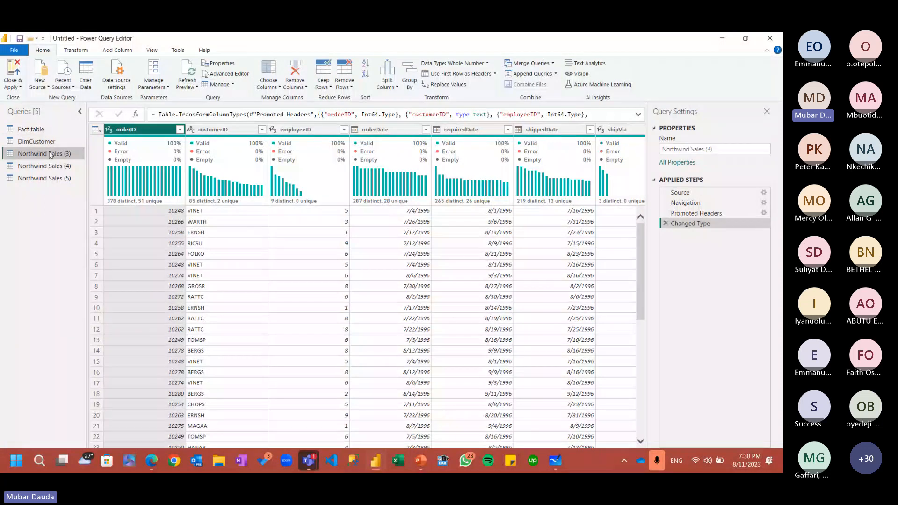
double_click(50, 154)
text(D)
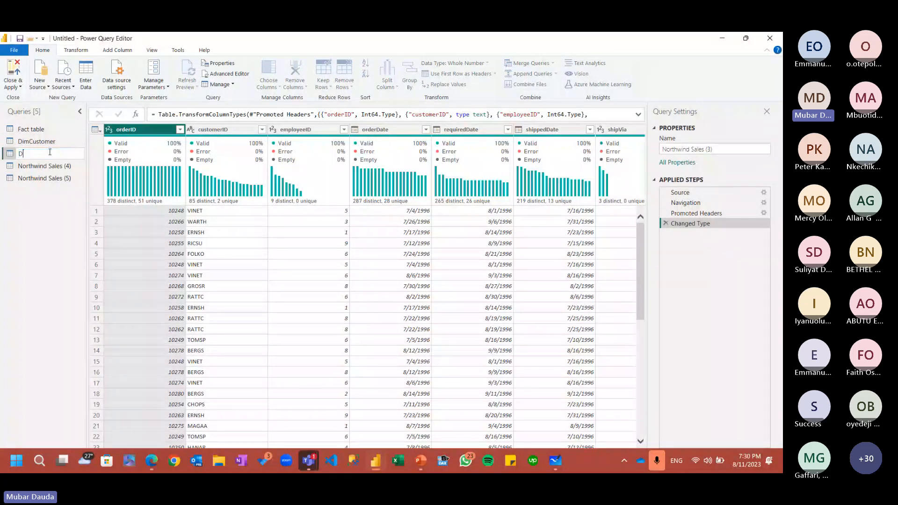
text(im)
text(Employee)
key(Return)
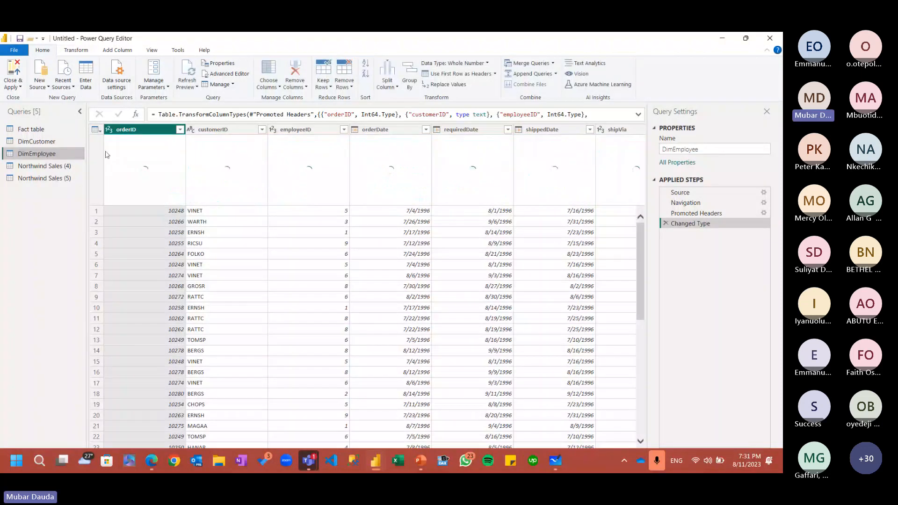
Rename the Northwind Sales (4) query as "DimProducts"
click(35, 167)
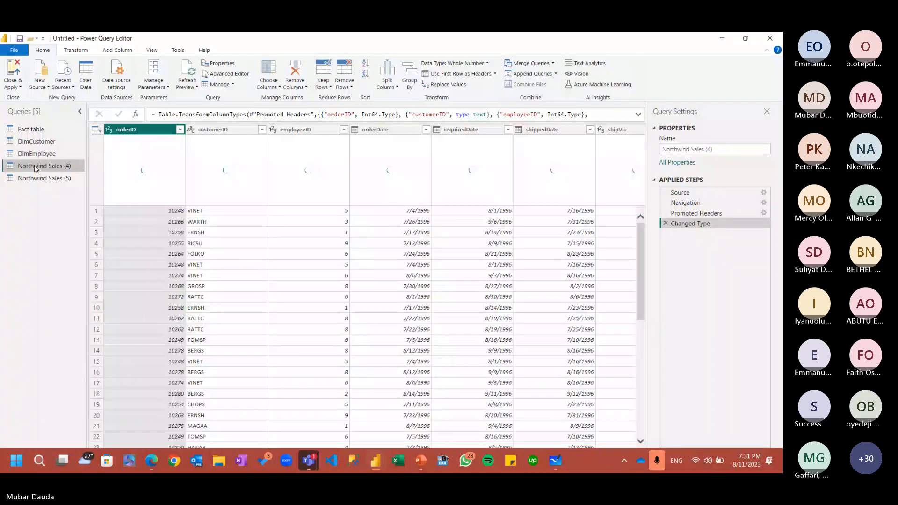
double_click(35, 167)
text(Dim)
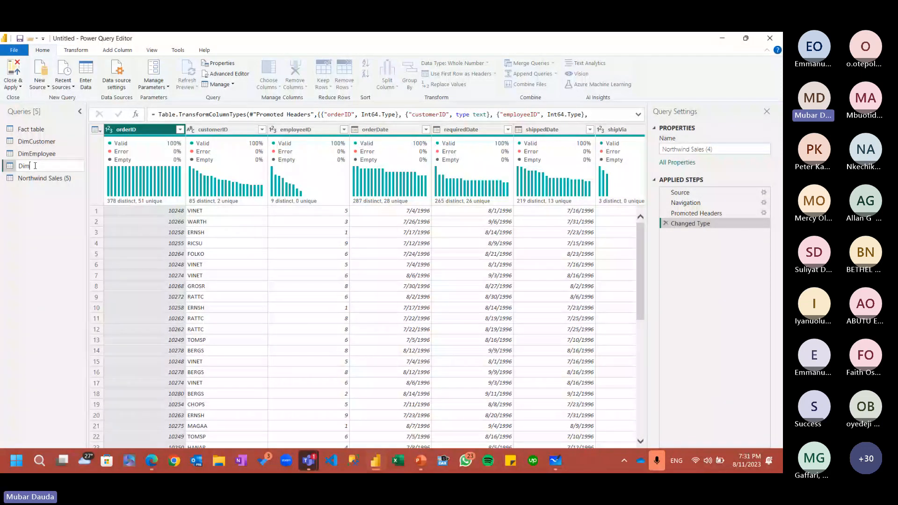
text(Produ)
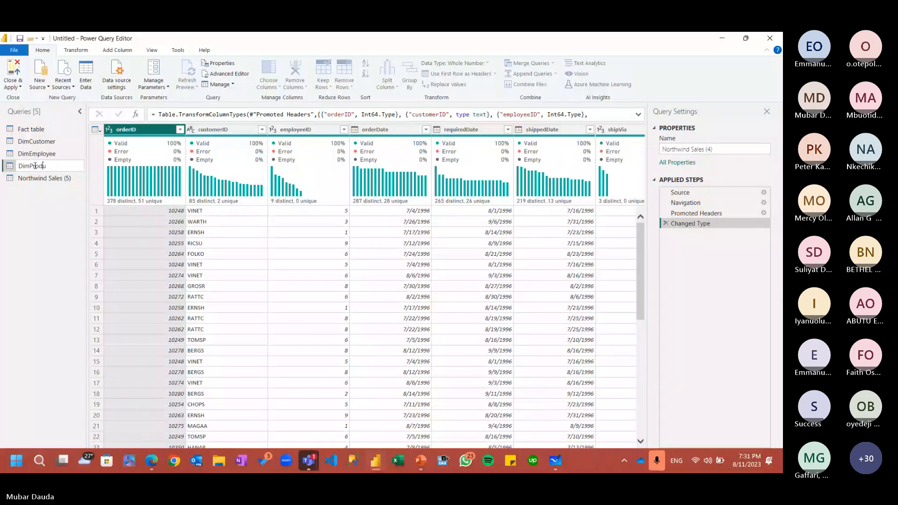
text(cts)
key(Return)
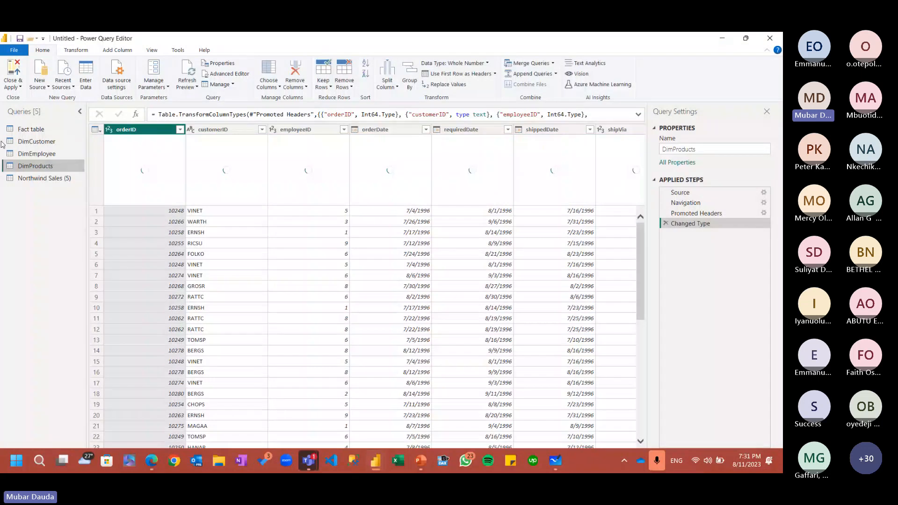
Rename the Northwind Sales (5) query as "DimSupllier"
double_click(53, 182)
text(D)
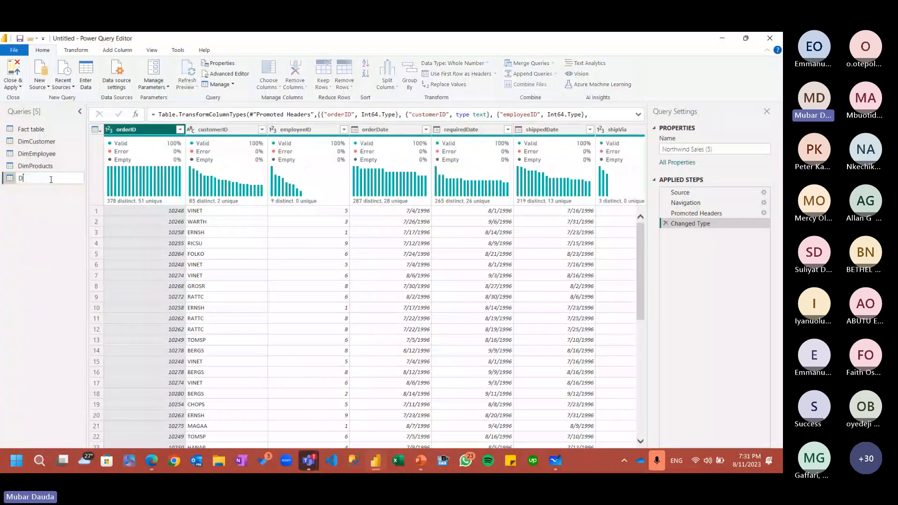
text(imSupllier)
key(Return)
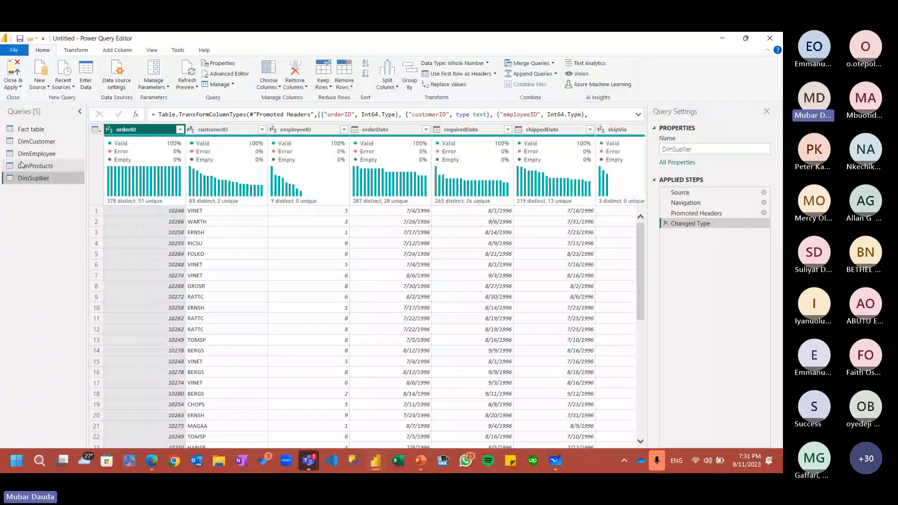
Start choosing the columns to keep in Fact table, deselecting all and selecting only the nine from orderID through productID
click(35, 133)
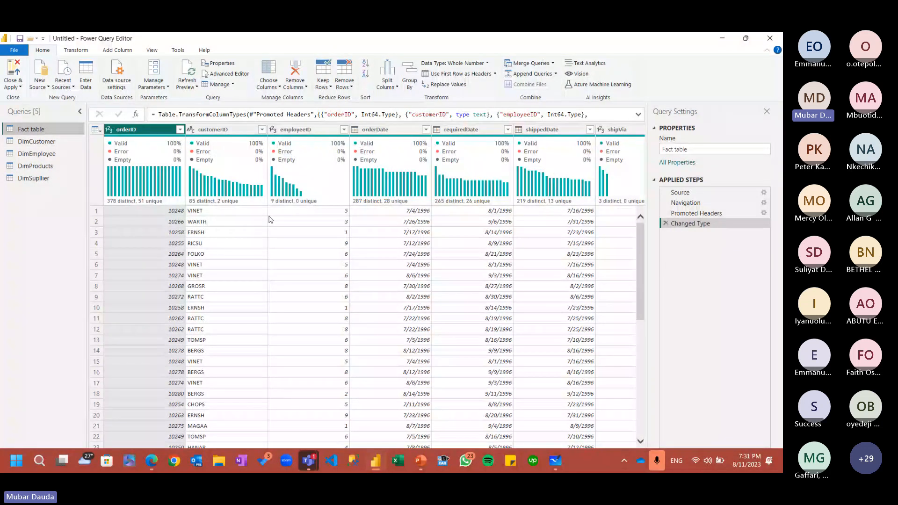
click(269, 72)
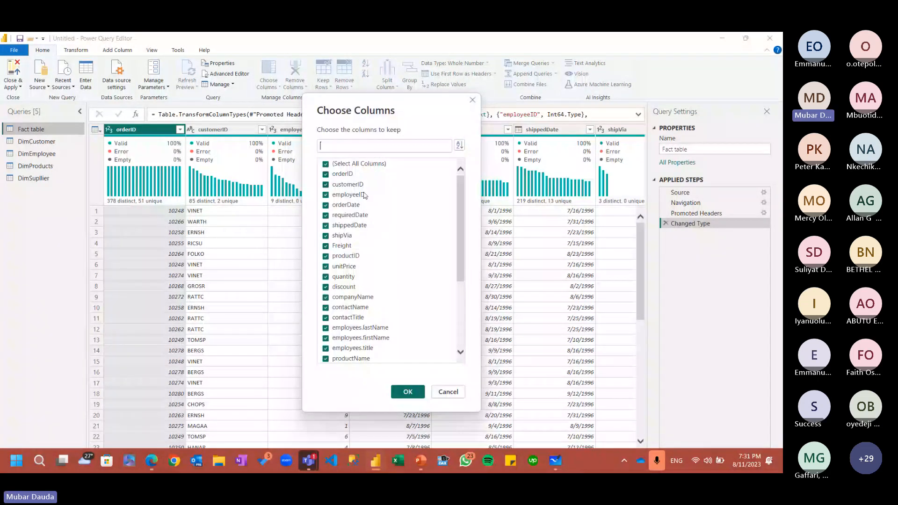
click(341, 164)
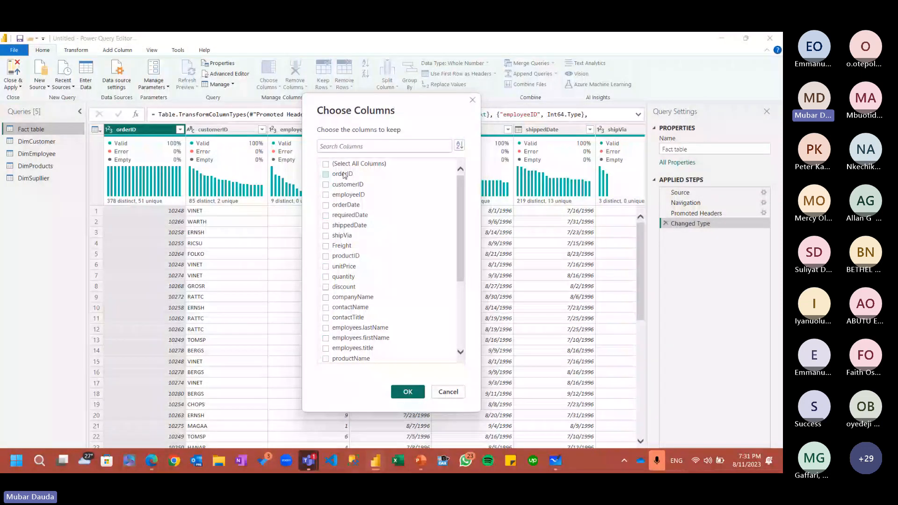
click(343, 175)
click(346, 184)
click(347, 195)
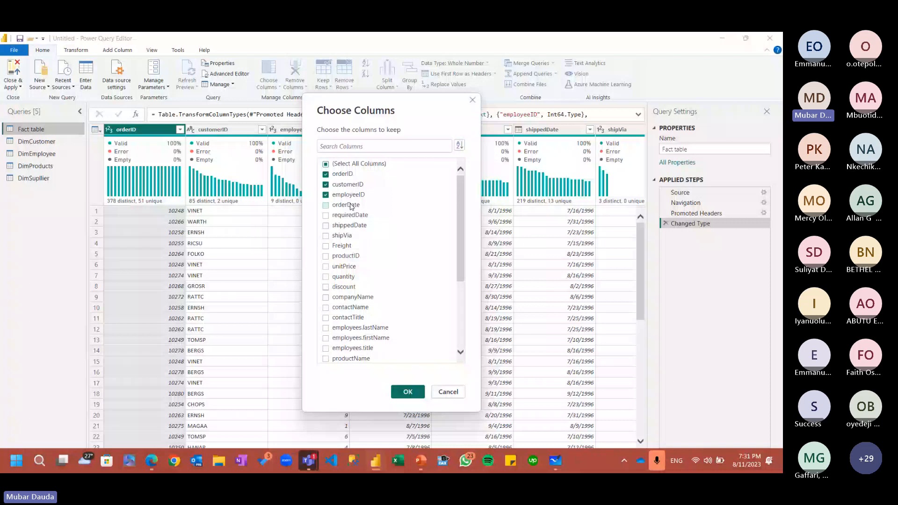
click(349, 205)
click(350, 216)
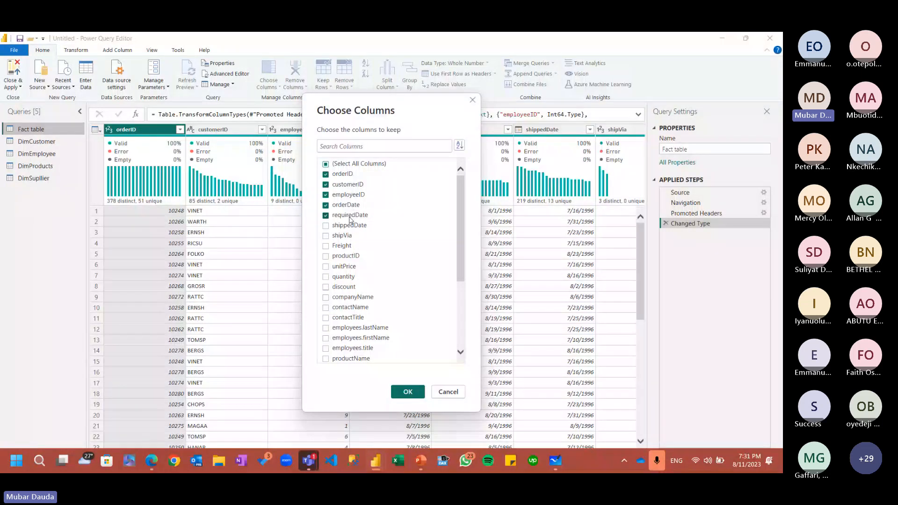
click(350, 226)
click(343, 236)
click(342, 246)
click(351, 257)
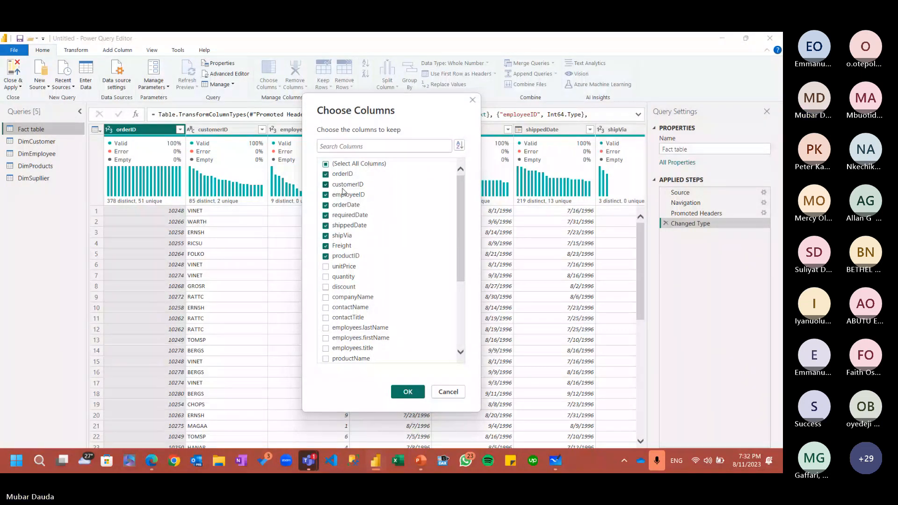
Add unitPrice, quantity and discount to the columns kept in Fact table, and apply the selection
scroll(361, 257, down, 5)
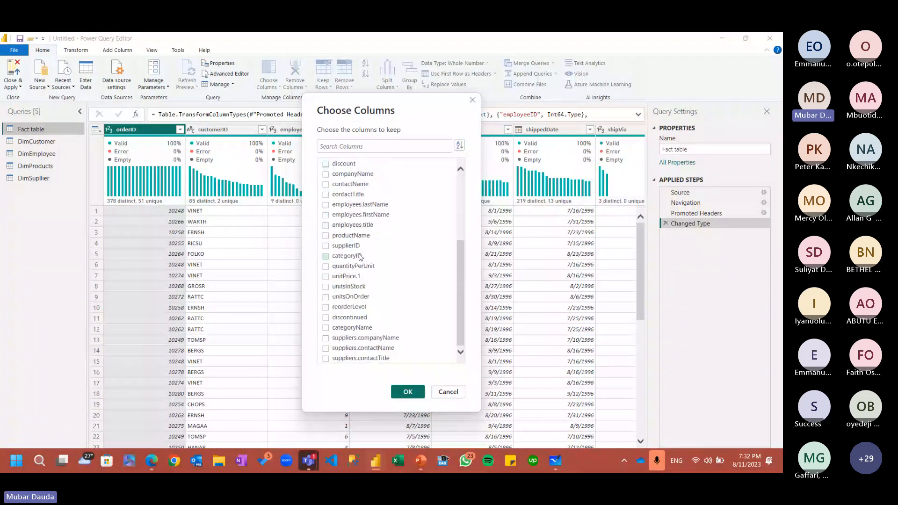
scroll(363, 262, up, 5)
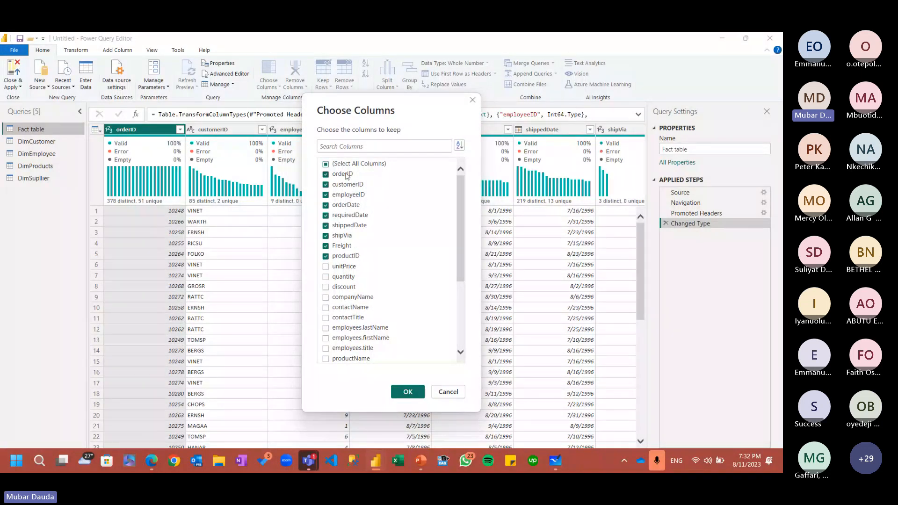
click(344, 266)
click(348, 278)
click(347, 286)
key(Return)
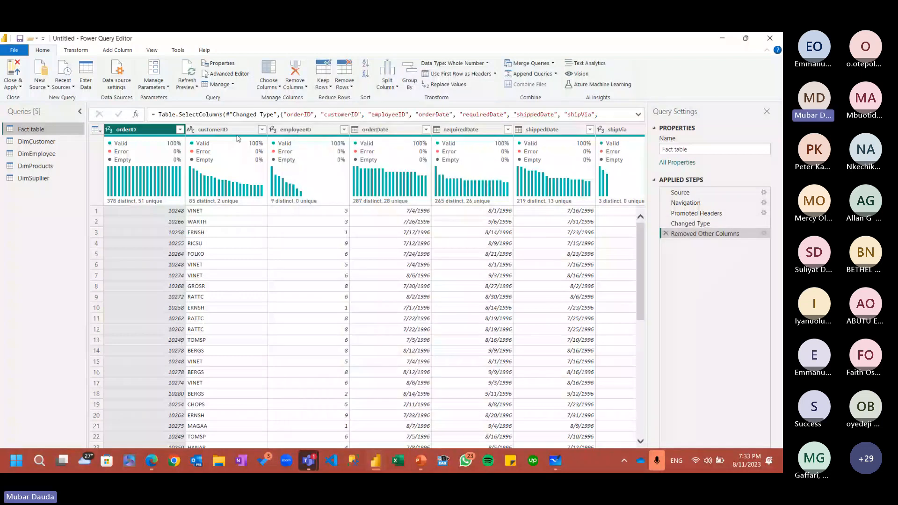
Examine the columns kept in Fact table one by one, from customerID to discount and back
click(239, 134)
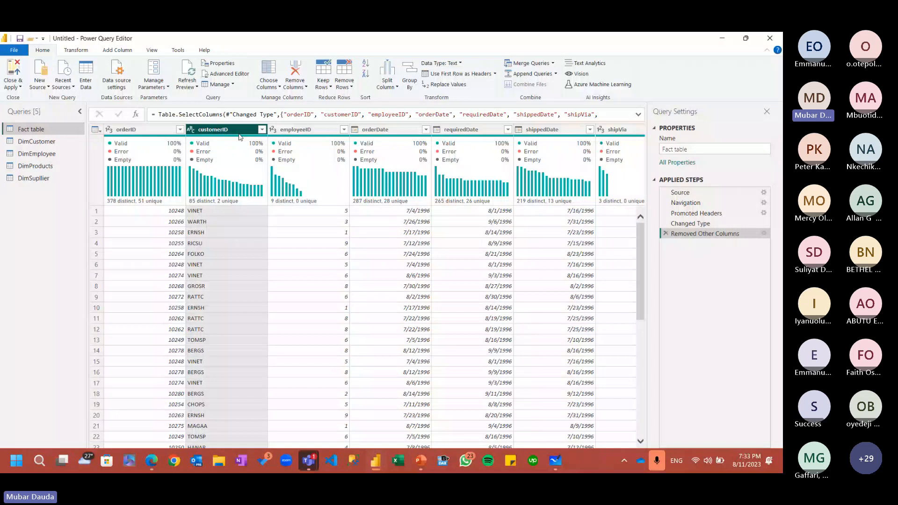
key(Right)
key(Right)
key(Right)
key(Right)
key(Right)
key(Right)
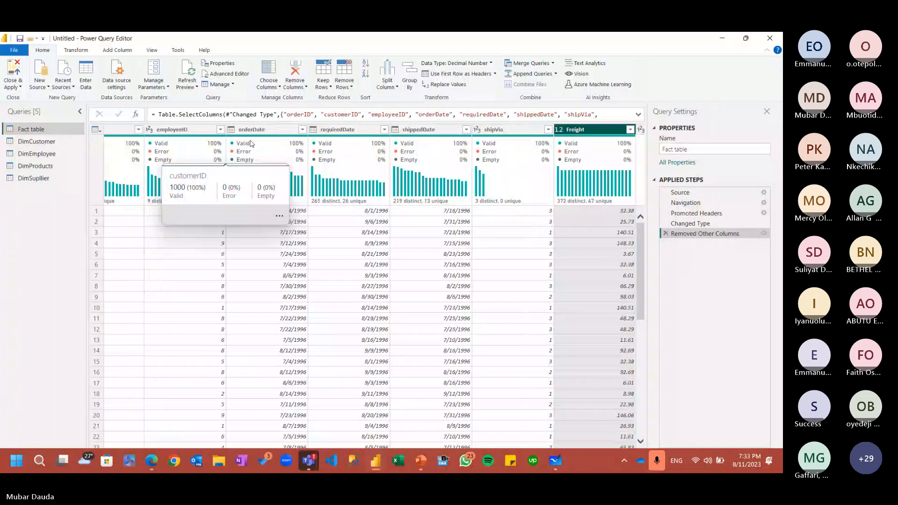
key(Right)
key(Right)
key(Right)
key(Right)
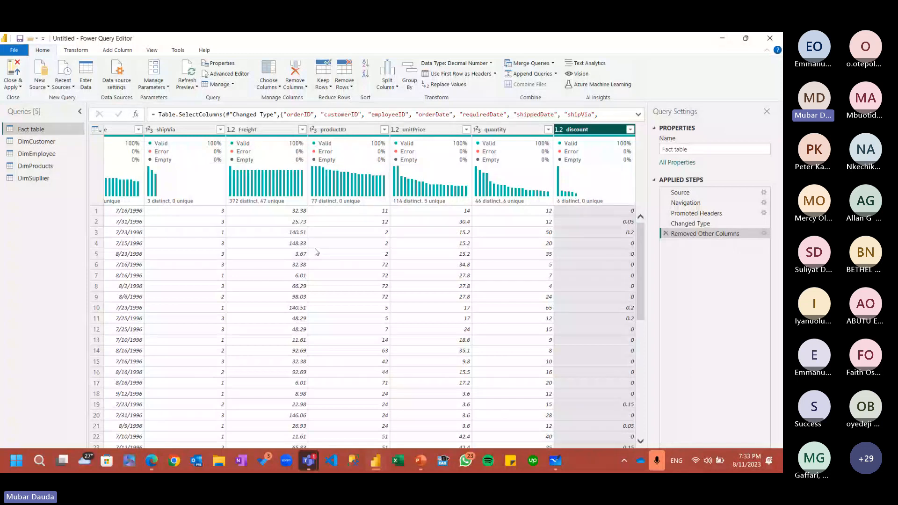
key(Left)
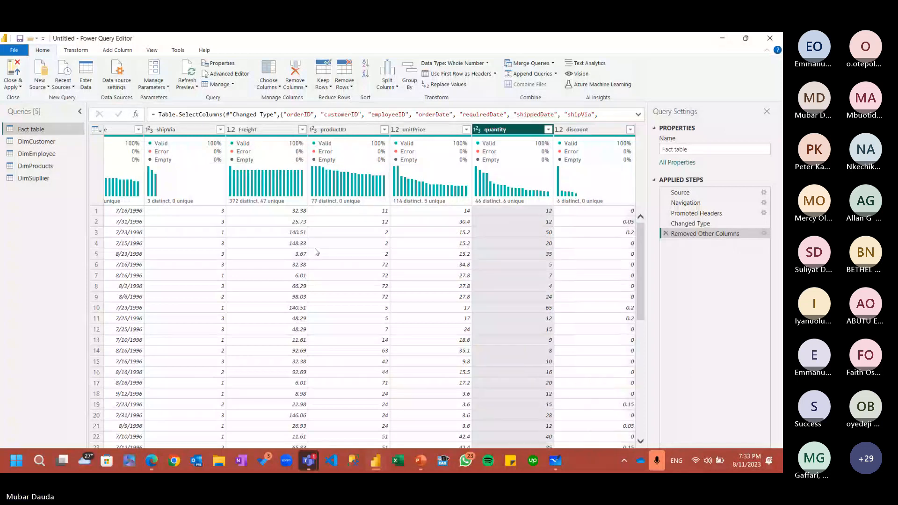
key(Left)
key(Left)
key(Left)
key(Left)
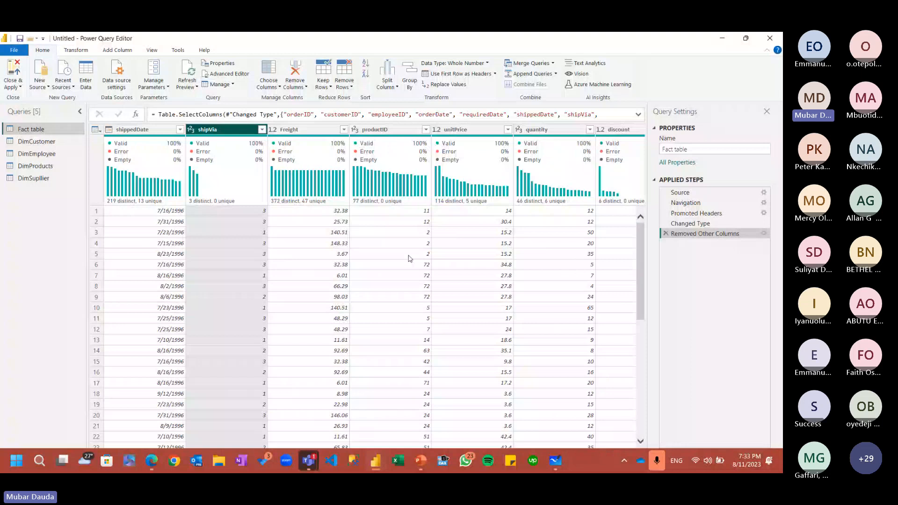
key(Left)
key(Left)
key(Left)
key(Left)
key(Left)
key(Left)
key(Left)
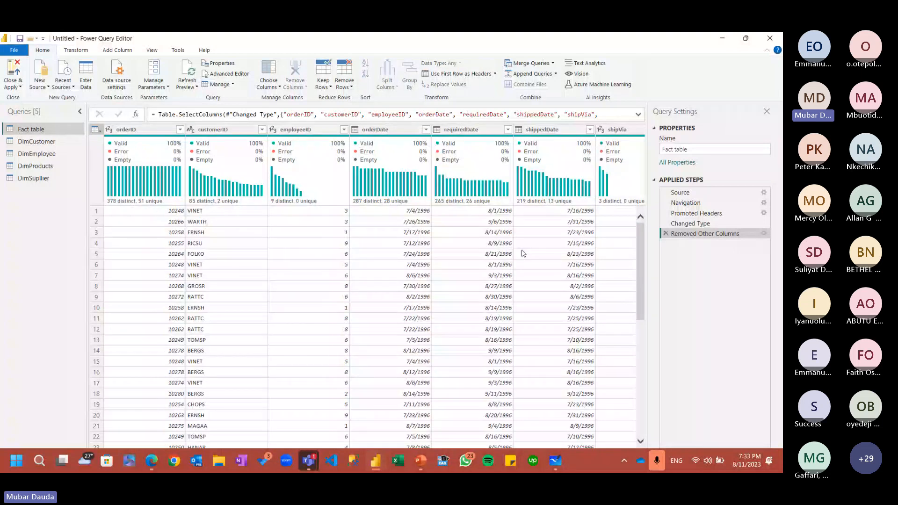
click(199, 130)
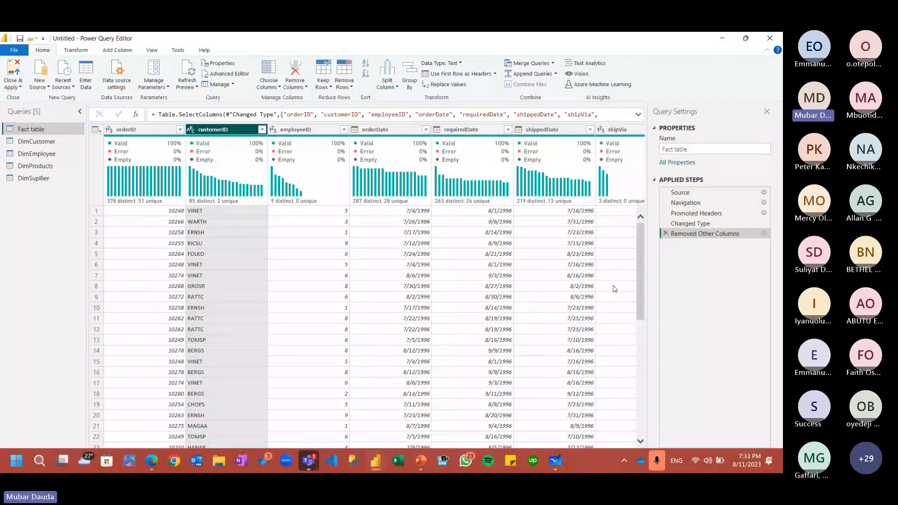
key(Right)
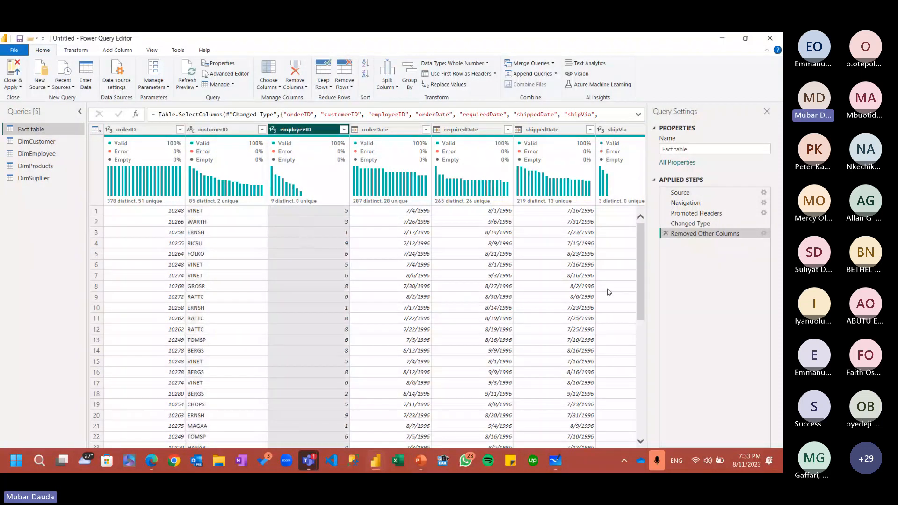
key(Right)
key(Right)
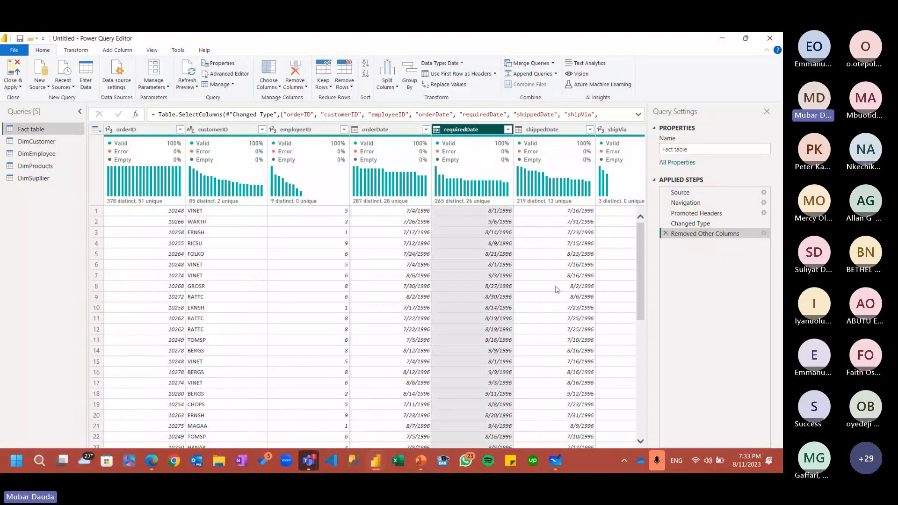
Keep only customerID, companyName, contactName and contactTitle as the columns of the DimCustomer query
click(60, 142)
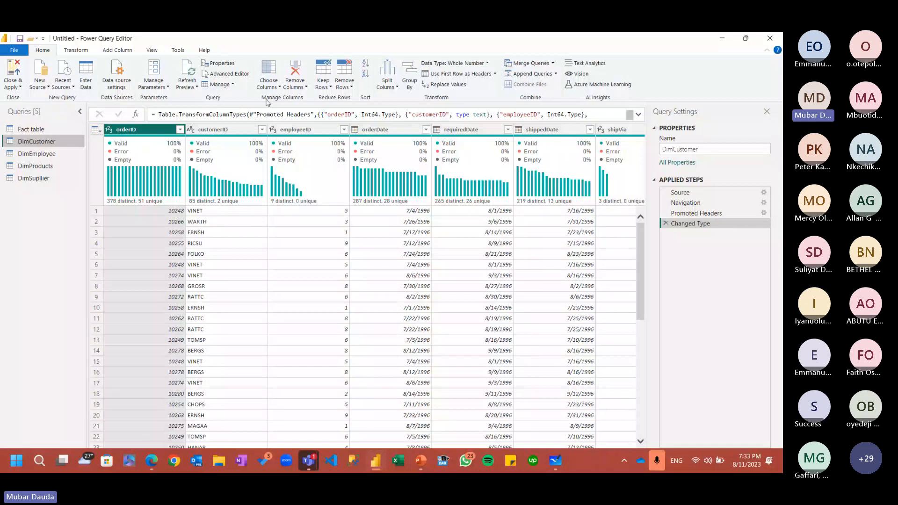
click(268, 74)
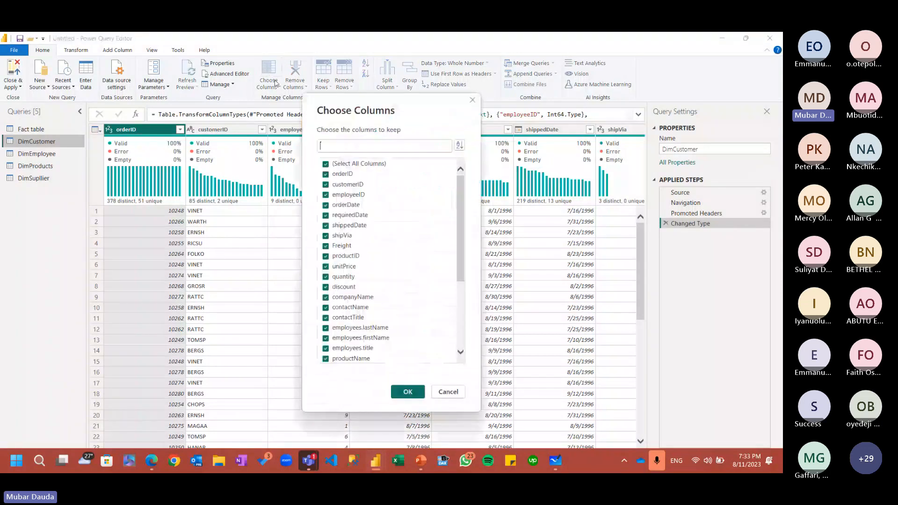
click(339, 164)
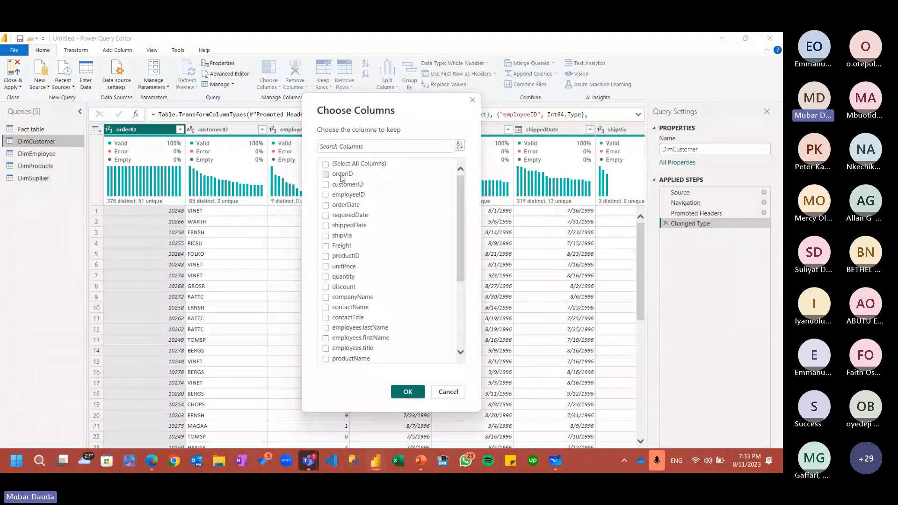
click(346, 185)
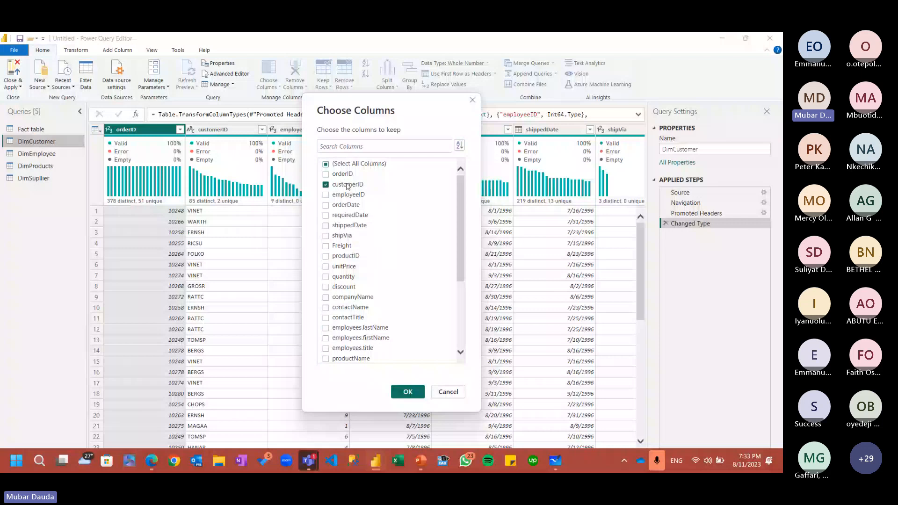
click(356, 298)
click(355, 308)
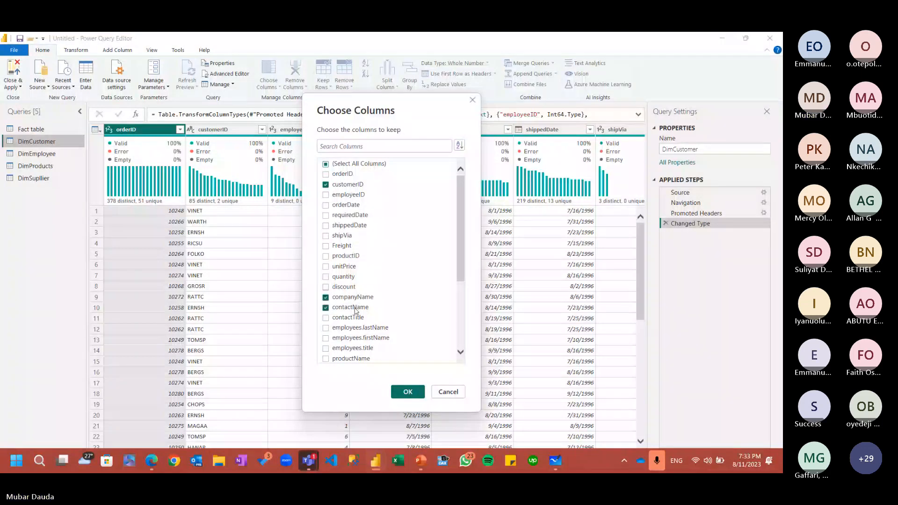
click(358, 318)
scroll(367, 291, down, 3)
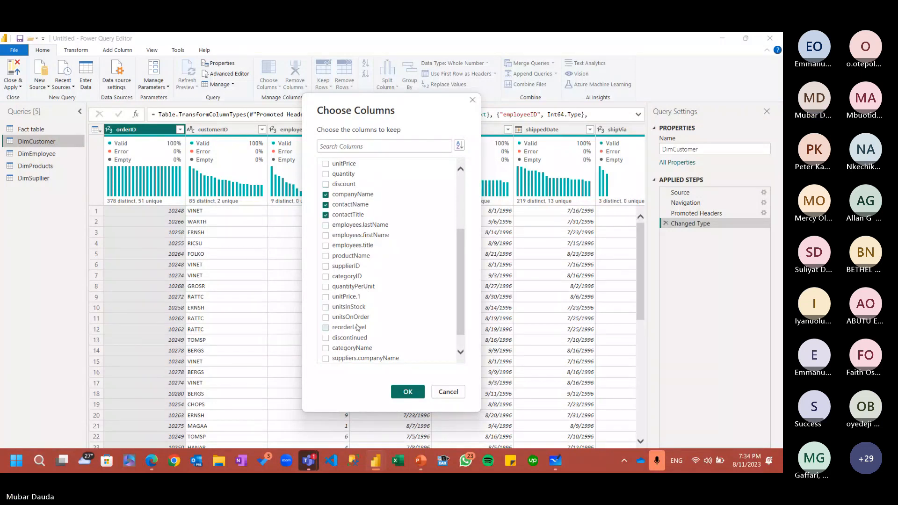
click(406, 391)
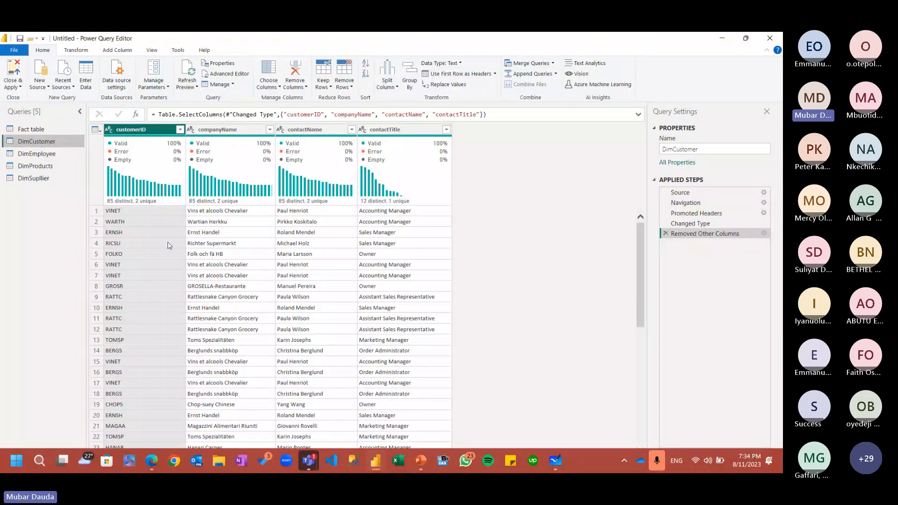
Start choosing the columns to keep in DimEmployee, deselecting all and selecting employees.lastName
click(43, 158)
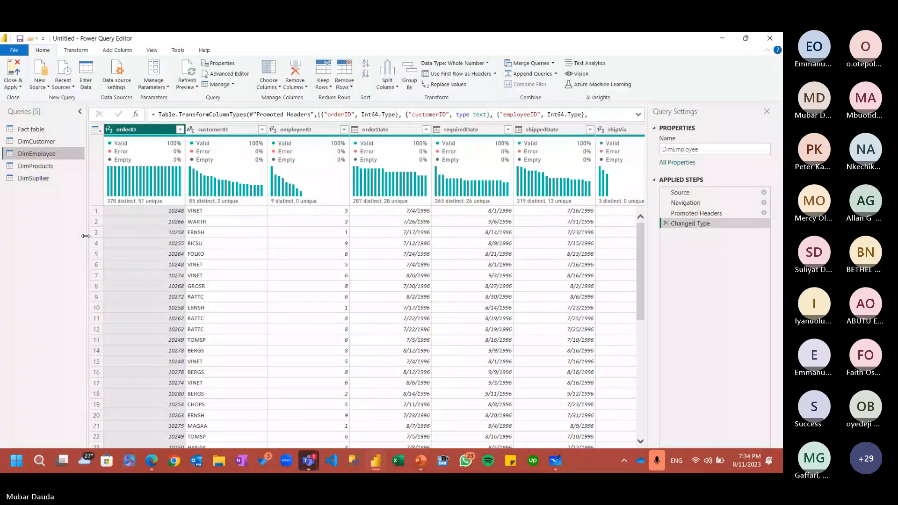
click(269, 72)
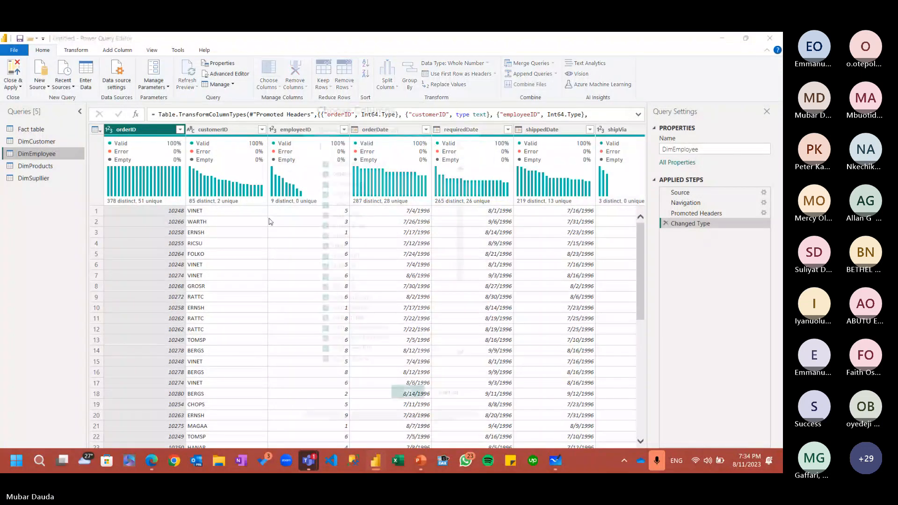
click(343, 165)
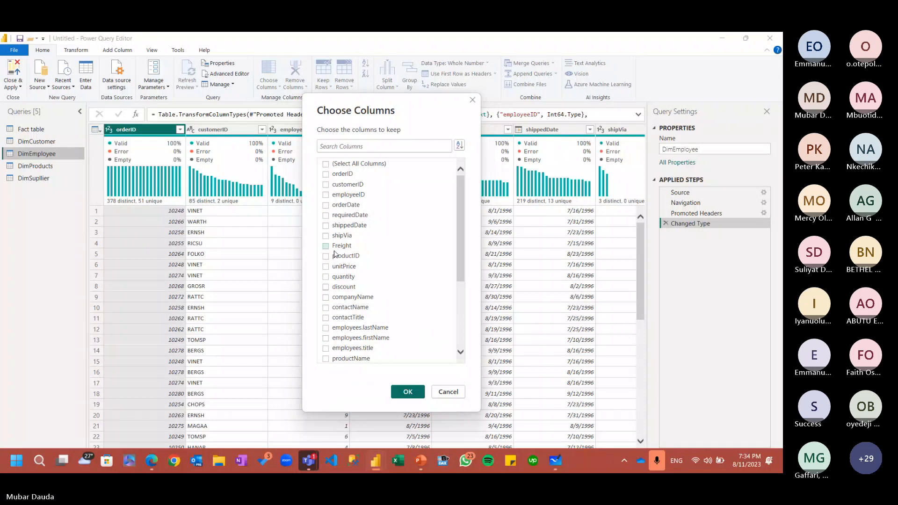
click(353, 328)
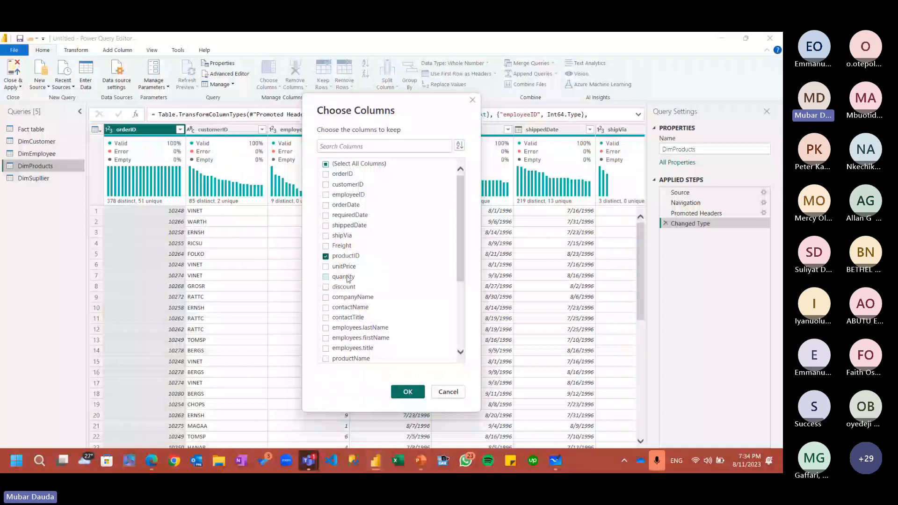
Add productName, quantityPerUnit, unitsInStock, unitsOnOrder and reorderLevel to the columns kept in DimProducts, leaving categoryID deselected
scroll(352, 255, down, 3)
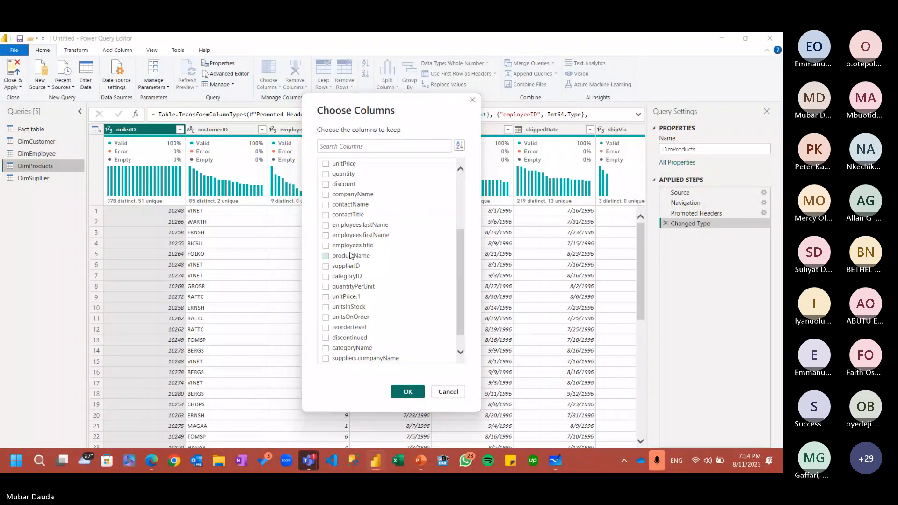
click(351, 255)
click(349, 277)
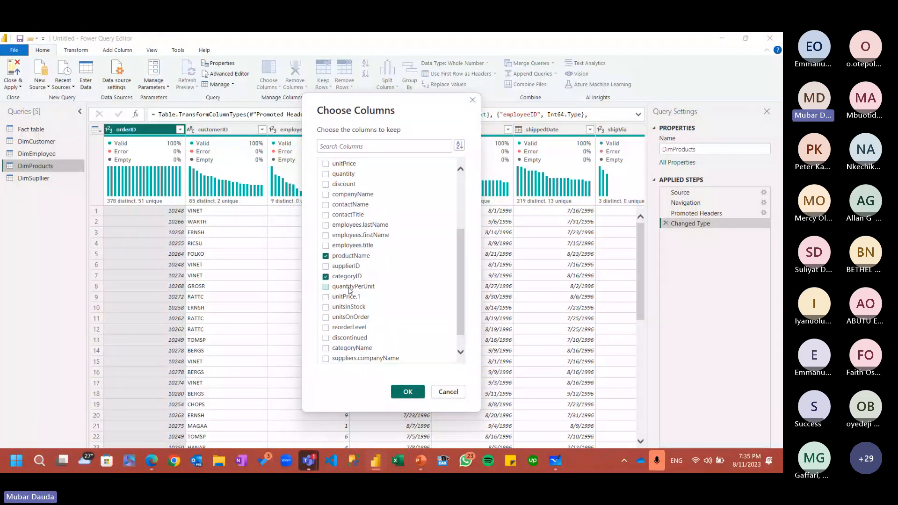
click(349, 280)
click(351, 289)
click(352, 307)
click(348, 317)
click(350, 327)
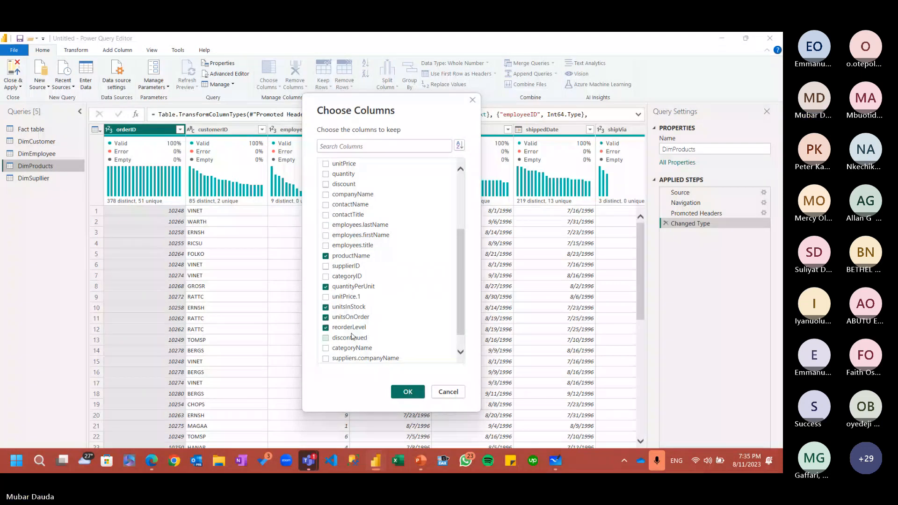
Add discontinued, categoryName and categoryID to the columns kept in DimProducts, and apply the selection
click(352, 337)
click(353, 348)
click(335, 278)
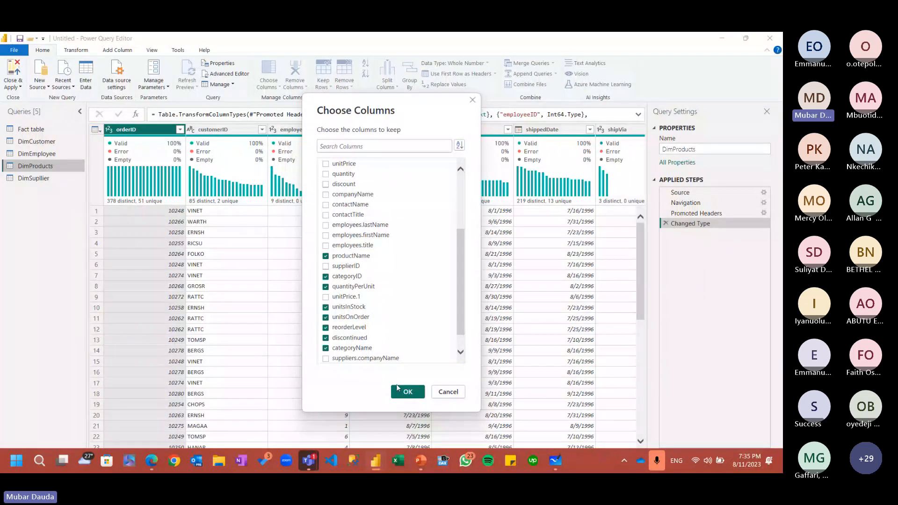
click(398, 389)
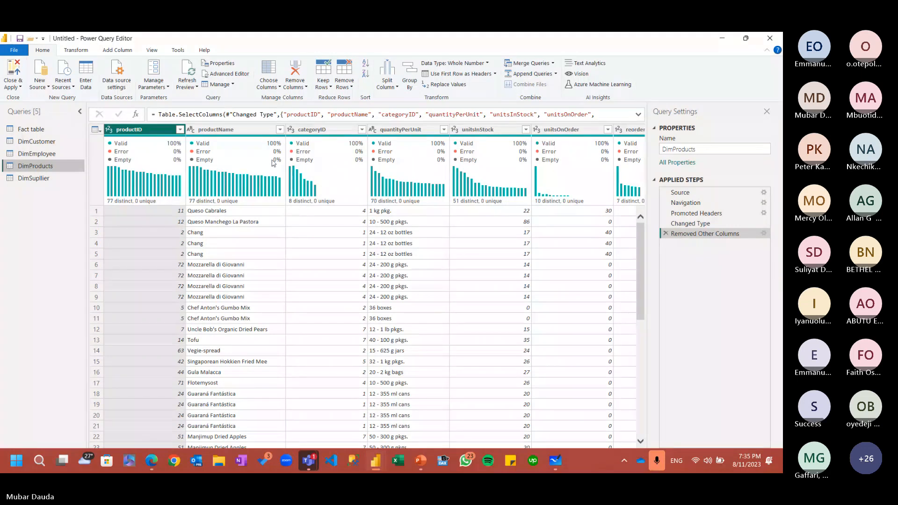
Examine the columns kept in DimProducts one by one up to categoryName, and check the distinct values of the discontinued column
key(Right)
key(Right)
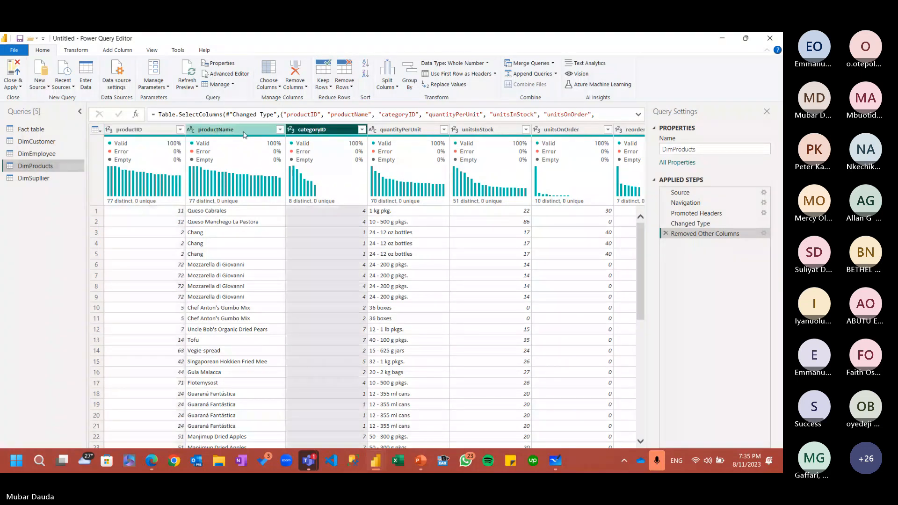
key(Right)
key(Right)
key(Right)
key(Right)
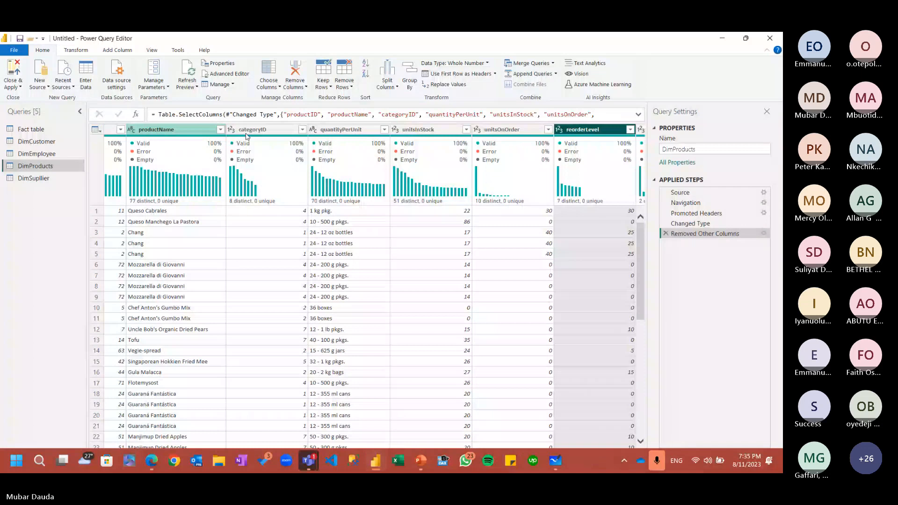
key(Right)
key(Right)
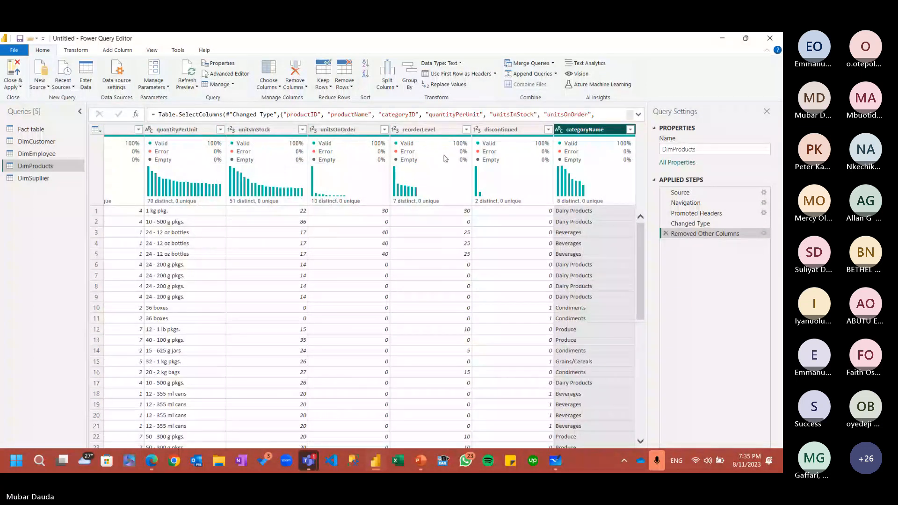
click(549, 130)
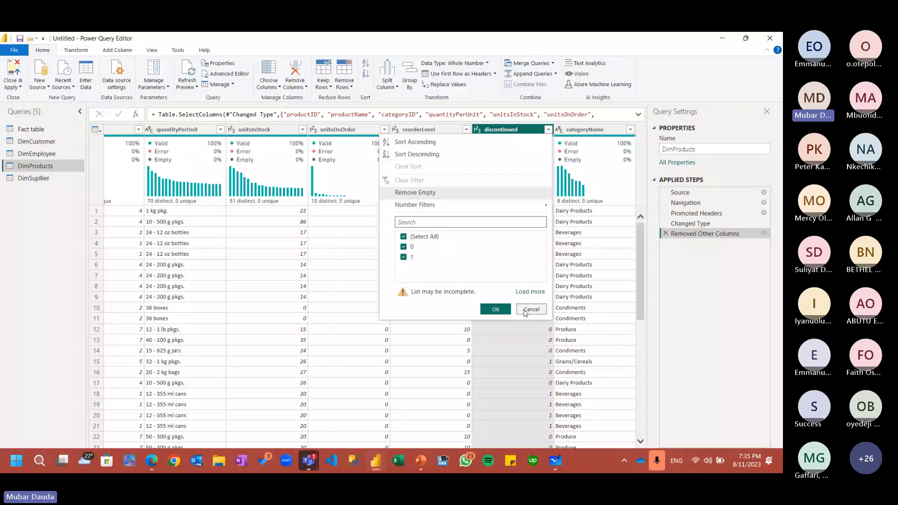
click(531, 309)
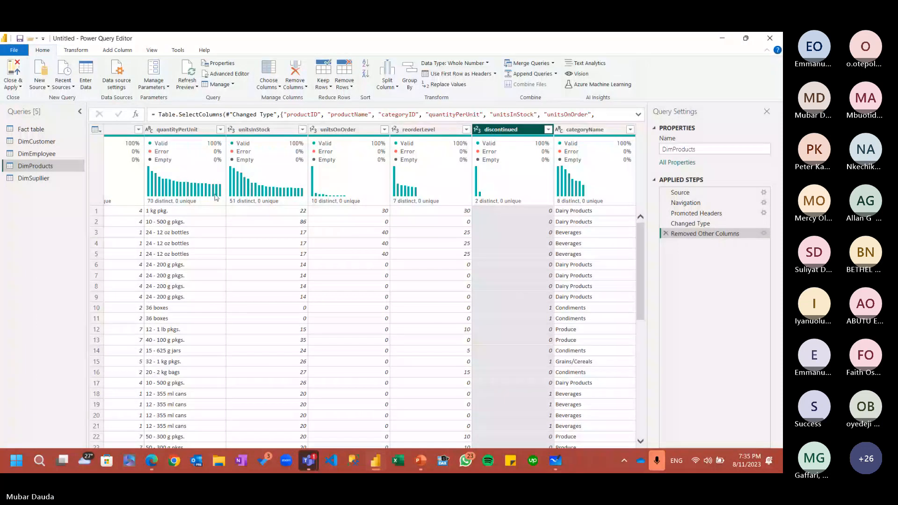
Keep only supplierID, suppliers.companyName, suppliers.contactName and suppliers.contactTitle as the columns of the DimSupllier query
click(34, 179)
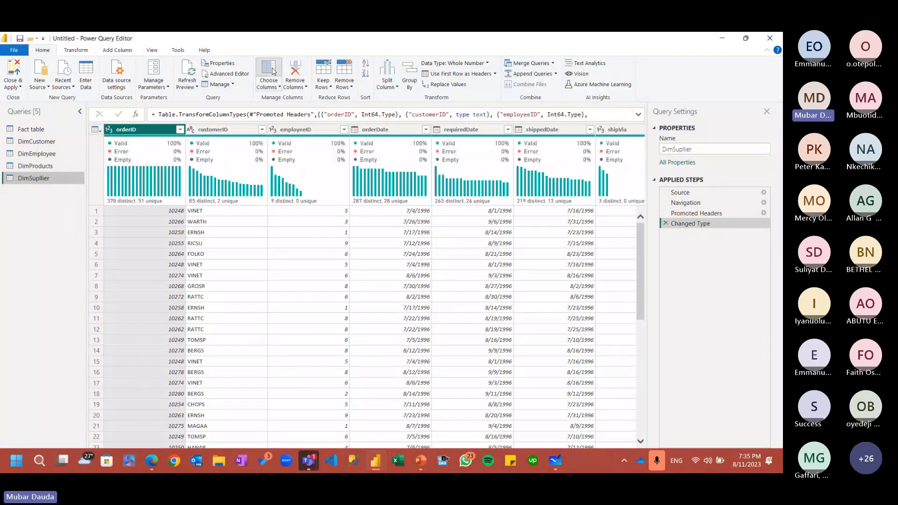
click(274, 71)
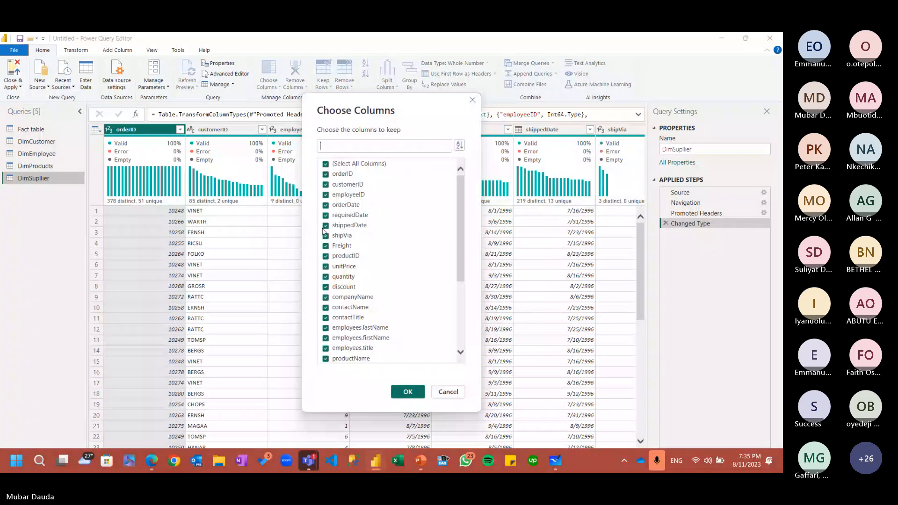
click(326, 164)
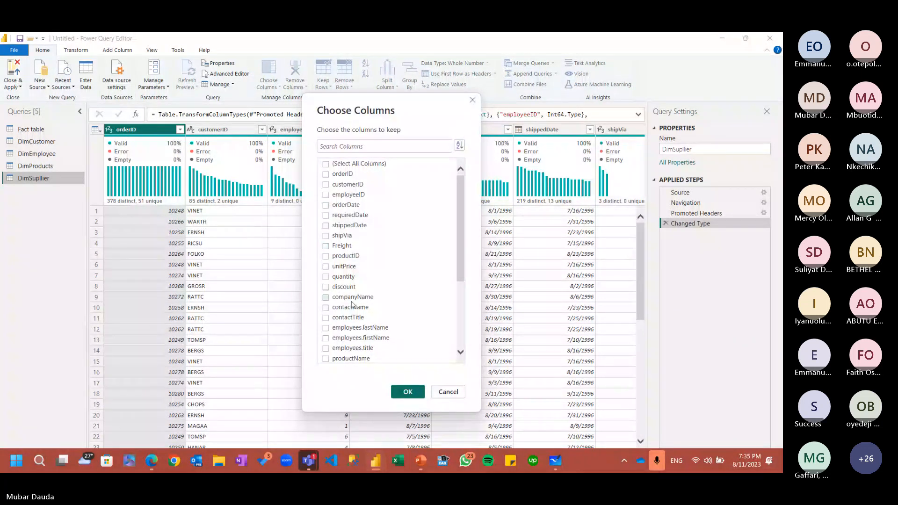
scroll(352, 305, down, 4)
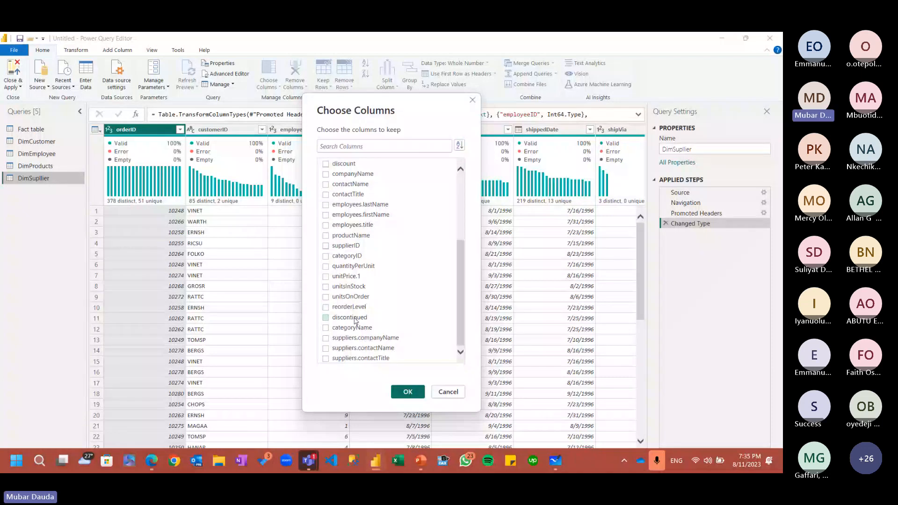
scroll(355, 320, up, 4)
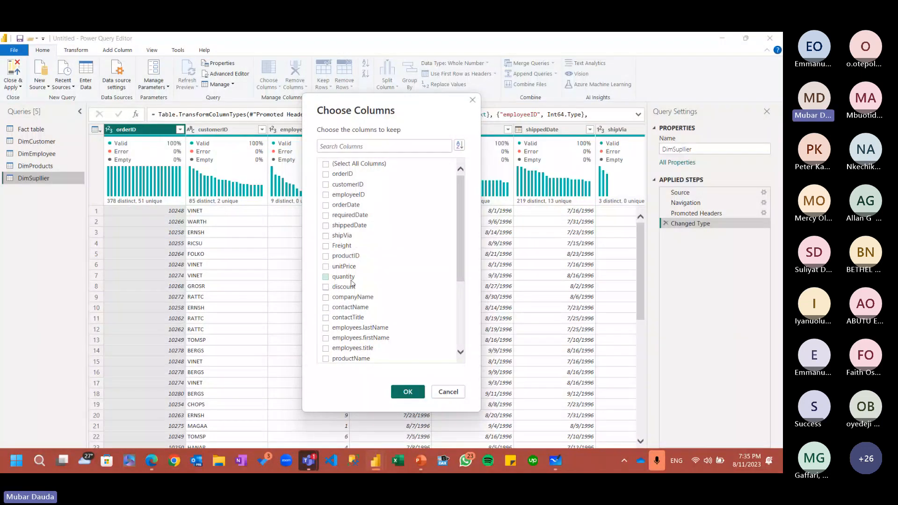
scroll(352, 281, down, 3)
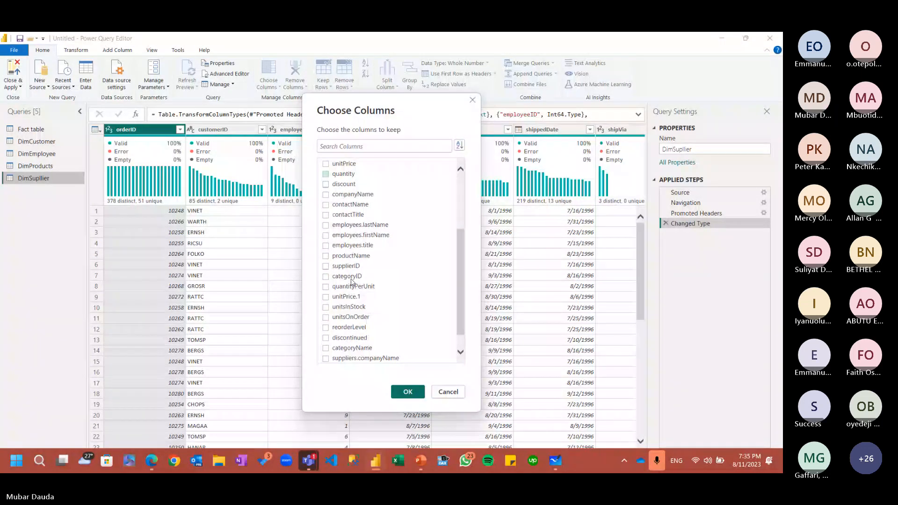
scroll(352, 280, down, 1)
click(363, 338)
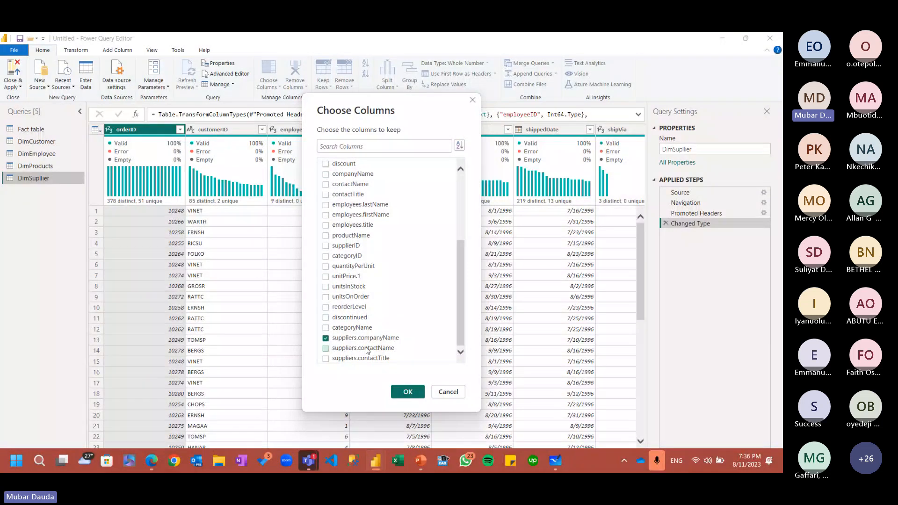
click(366, 348)
click(365, 358)
click(344, 248)
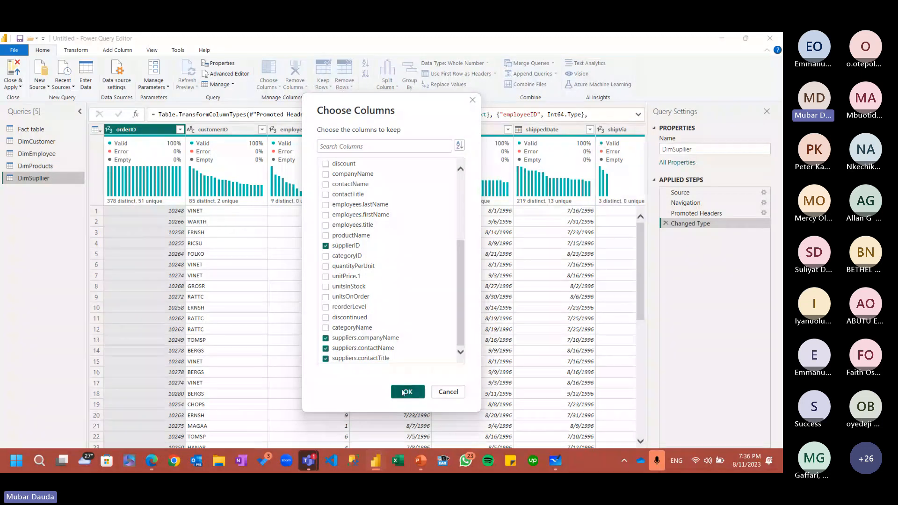
click(406, 393)
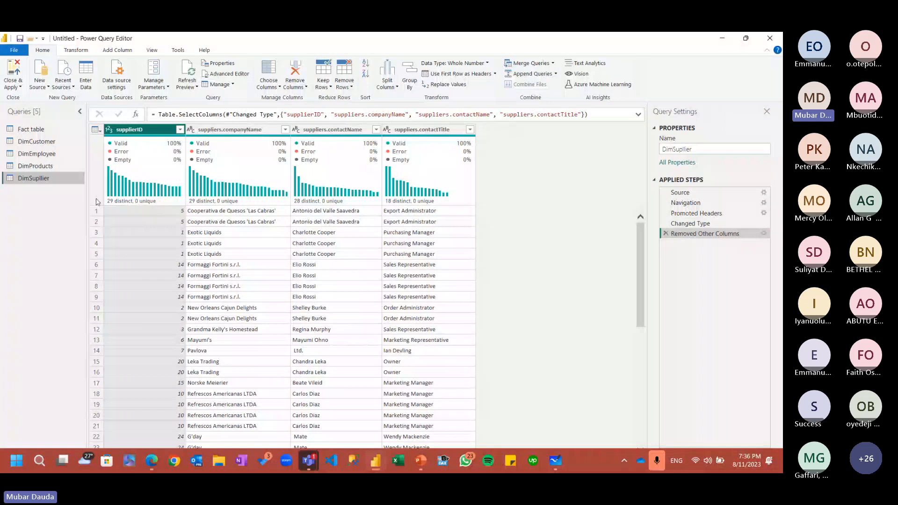
Edit the column selection of DimProducts, keeping categoryID but deselecting categoryName, and apply it
click(44, 142)
click(49, 156)
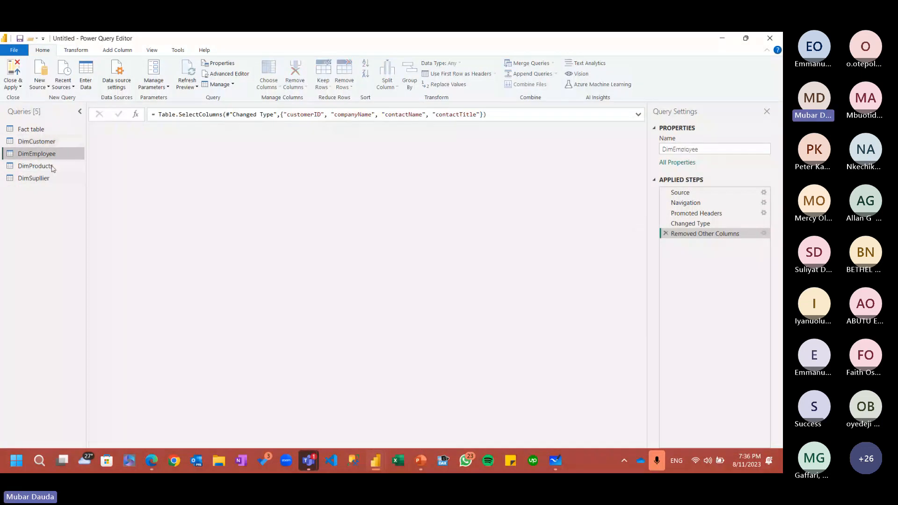
click(47, 166)
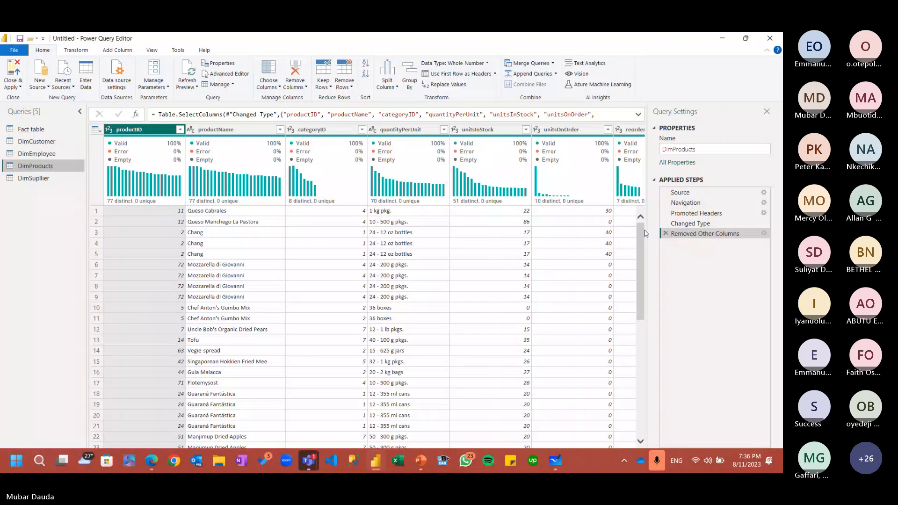
click(764, 234)
scroll(339, 282, down, 4)
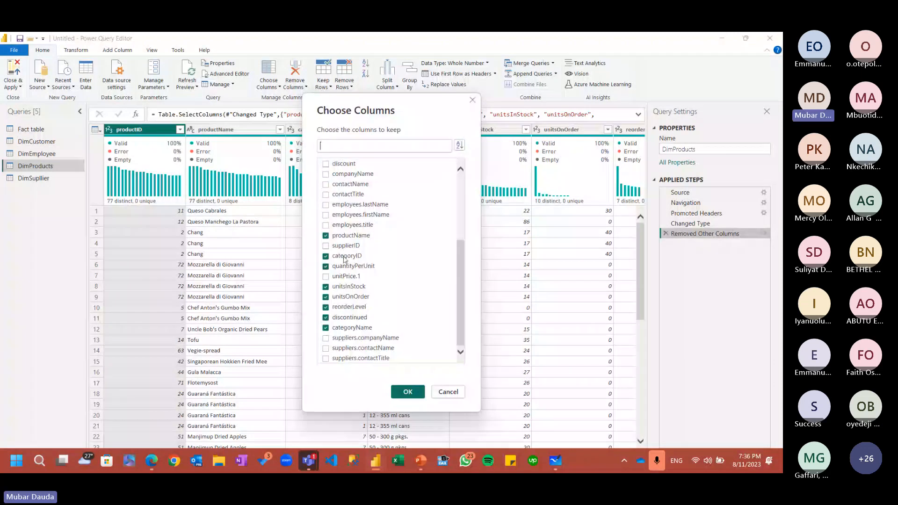
click(345, 257)
click(346, 258)
click(353, 328)
key(Return)
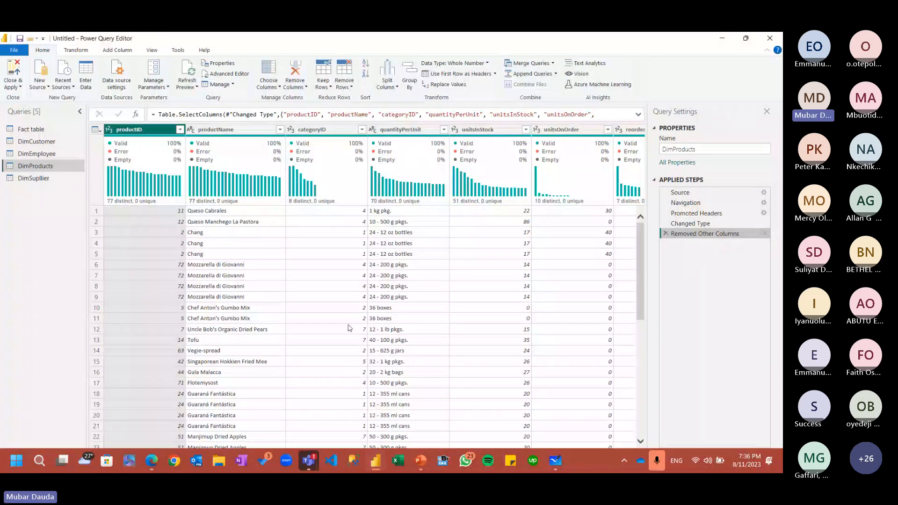
Duplicate the DimProducts query and rename the copy DimCategory
right_click(37, 167)
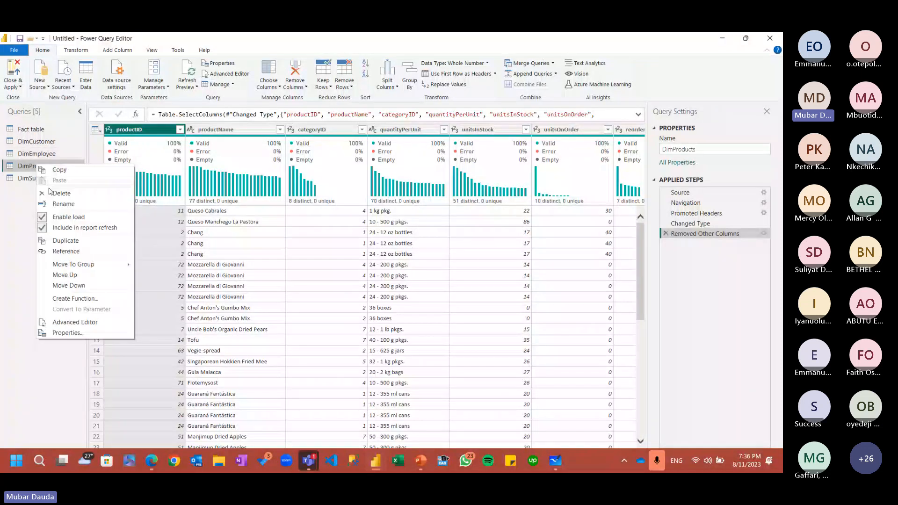
click(56, 241)
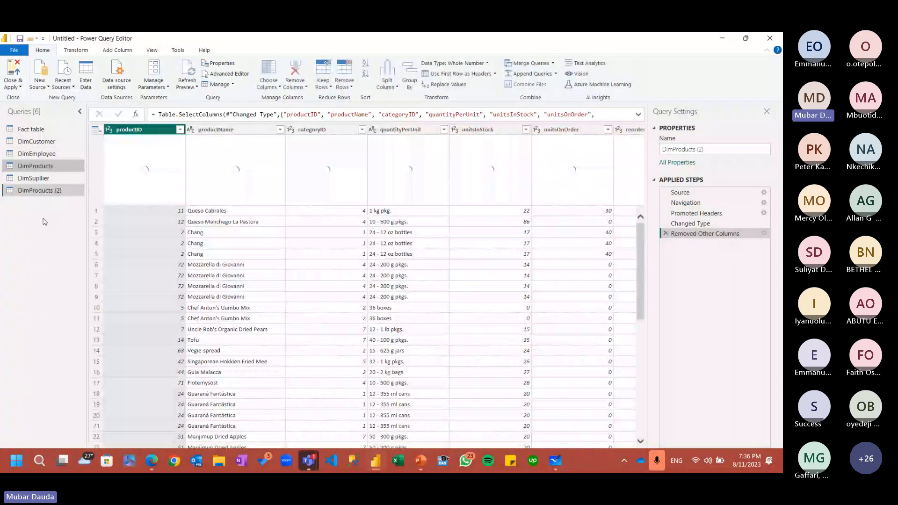
double_click(42, 192)
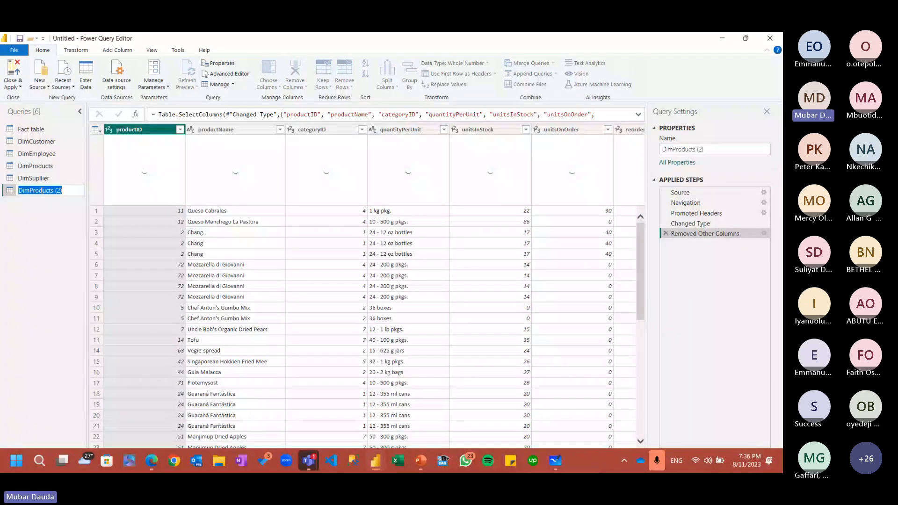
key(End)
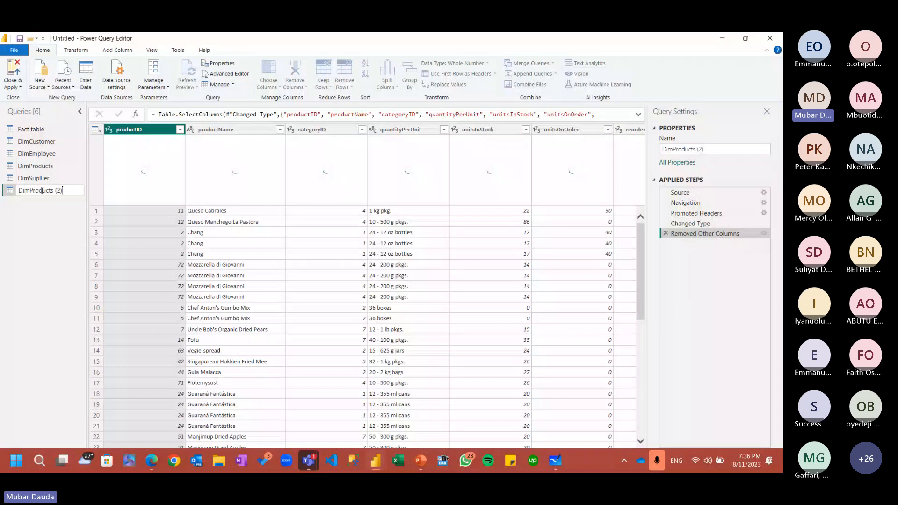
key(BackSpace)
key(BackSpace)
key(BackSpace)
key(BackSpace)
key(BackSpace)
key(BackSpace)
key(BackSpace)
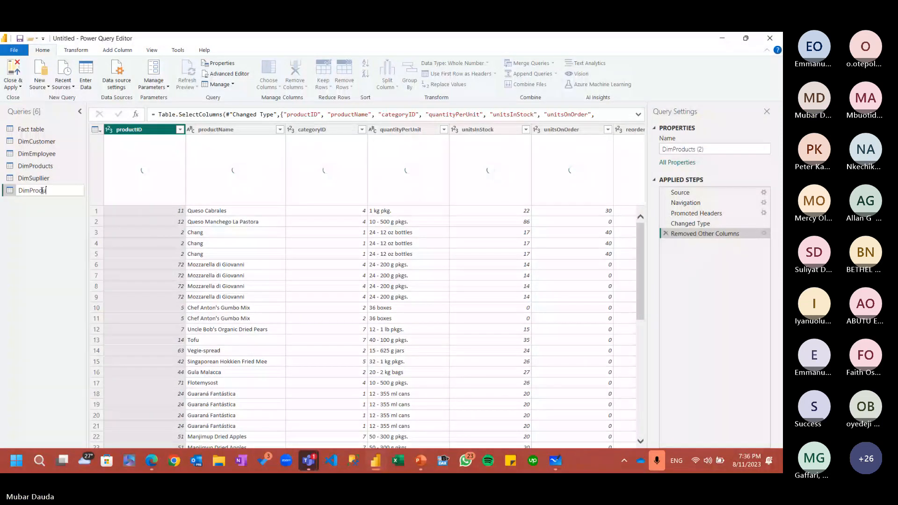
key(BackSpace)
key(BackSpace)
key(BackSpace)
key(BackSpace)
key(BackSpace)
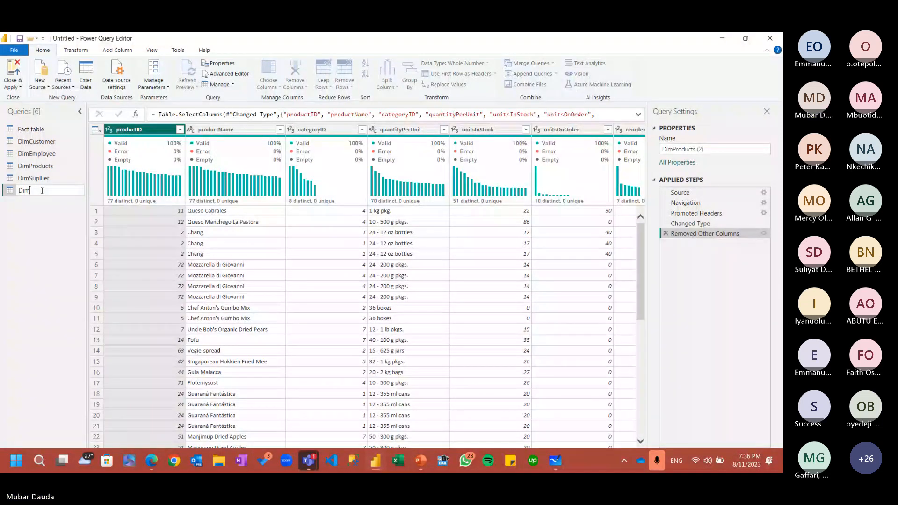
text(Category)
key(Return)
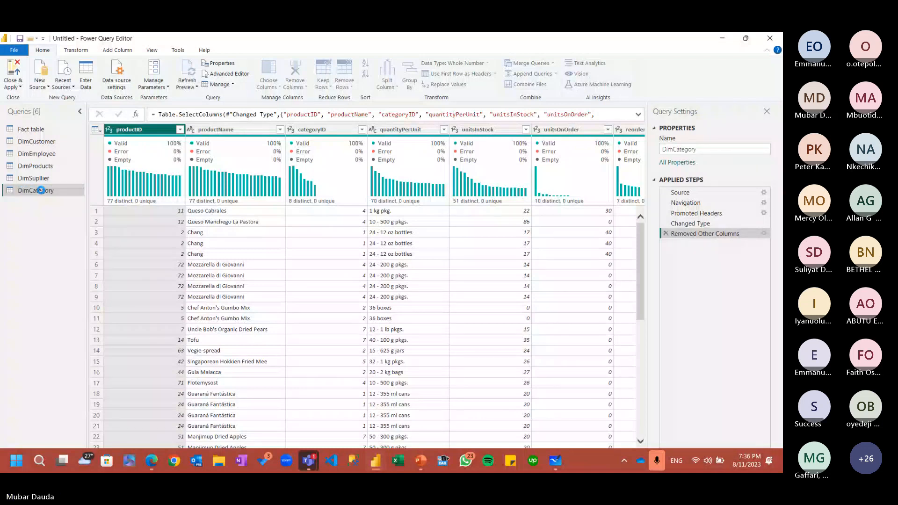
Switch to the Edge browser, search the web for amazon and open the Amazon.com result
click(152, 461)
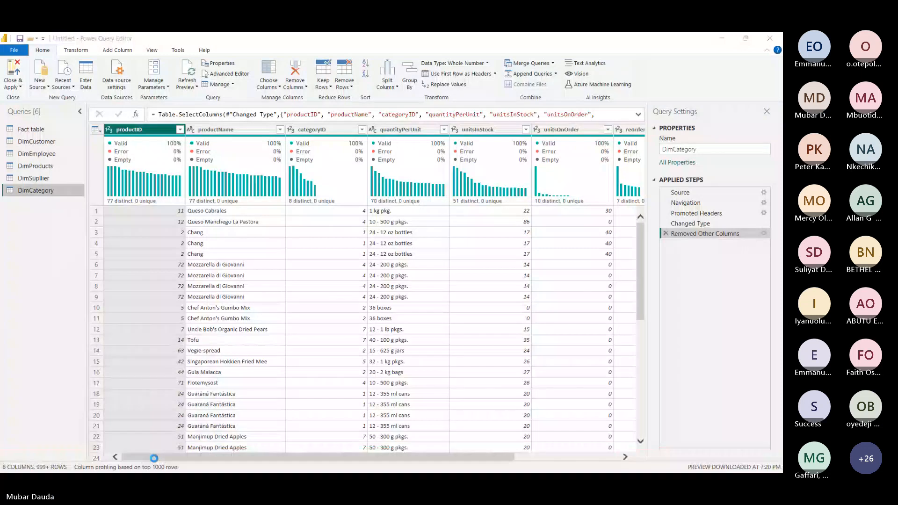
click(165, 54)
text(amazo)
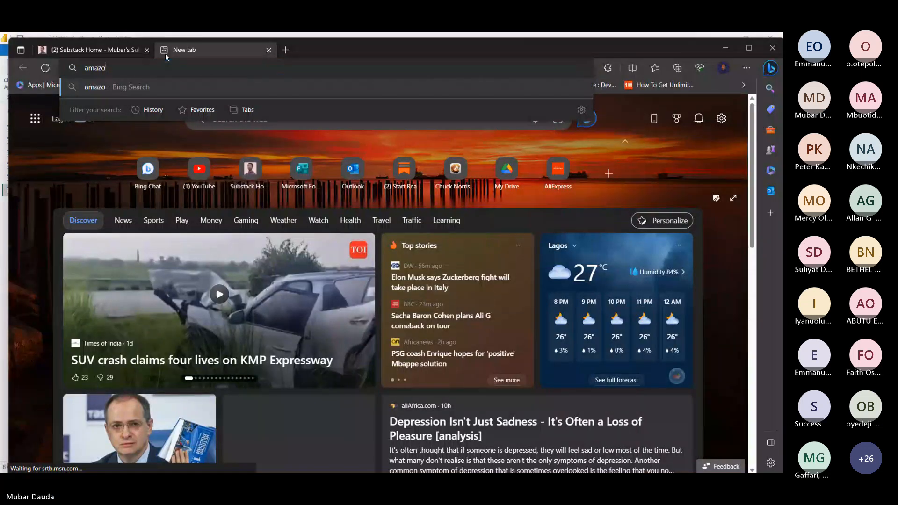
text(n)
key(Return)
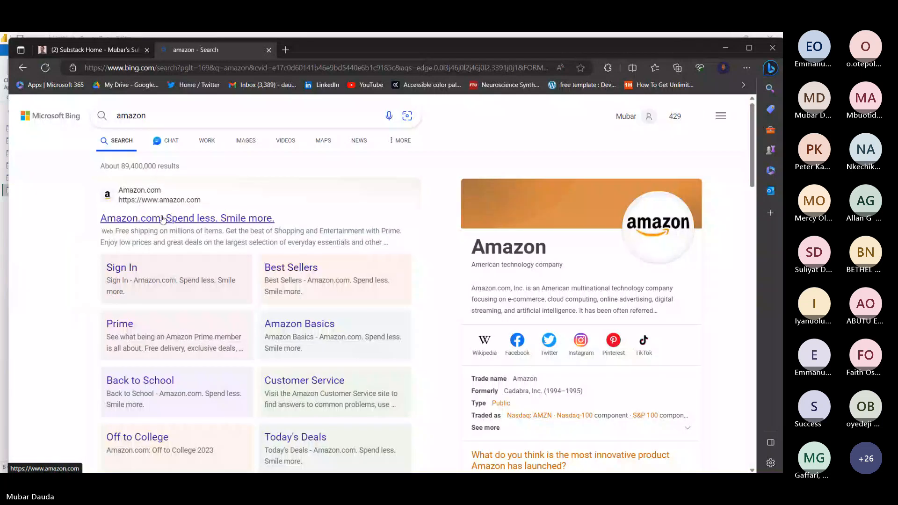
click(160, 219)
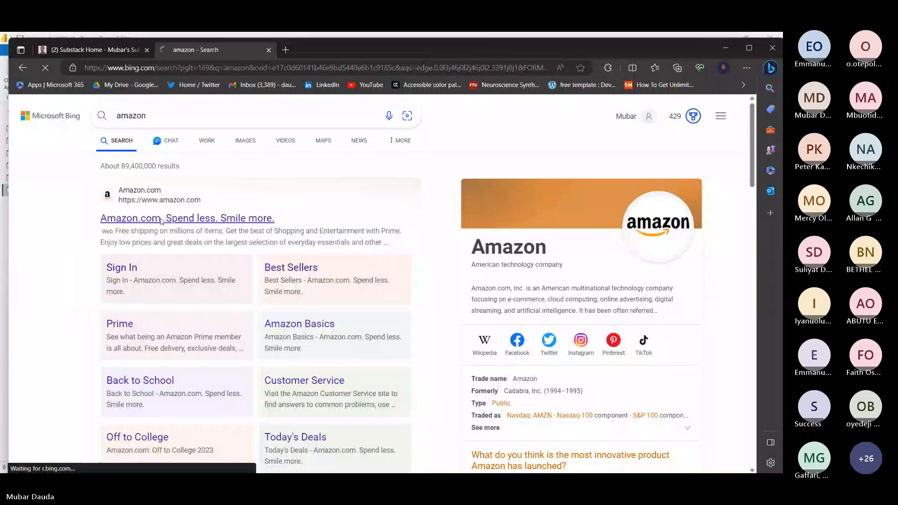
Search the web for "gadgets amazon" and open the Amazon.com: Tech Gadgets result
click(155, 68)
key(ctrl+a)
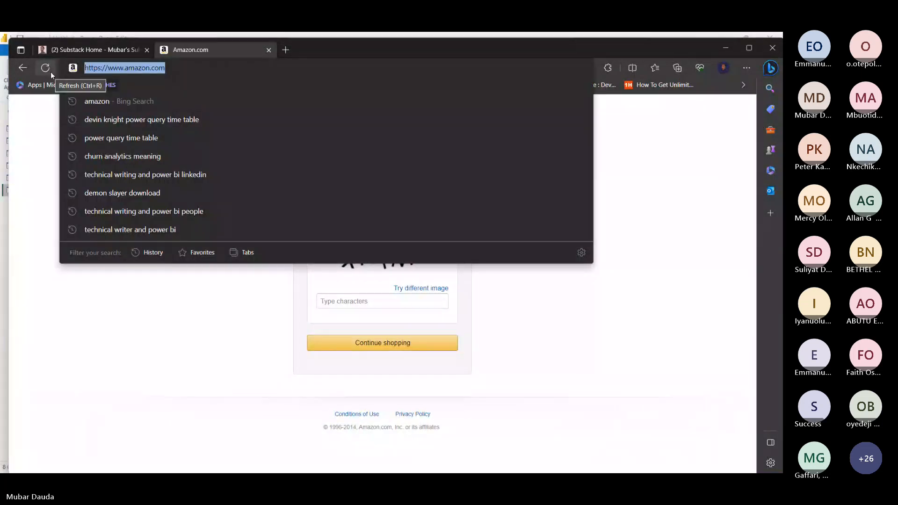
text(gadgets amazon)
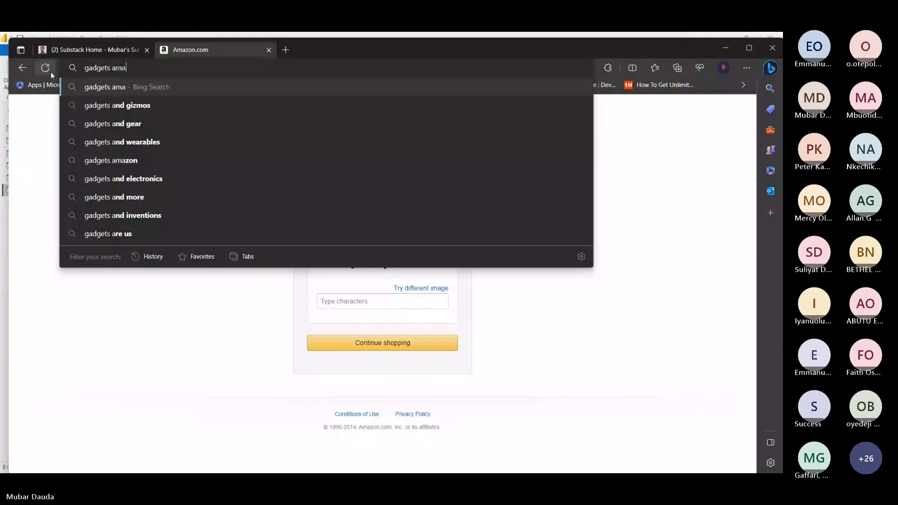
key(Return)
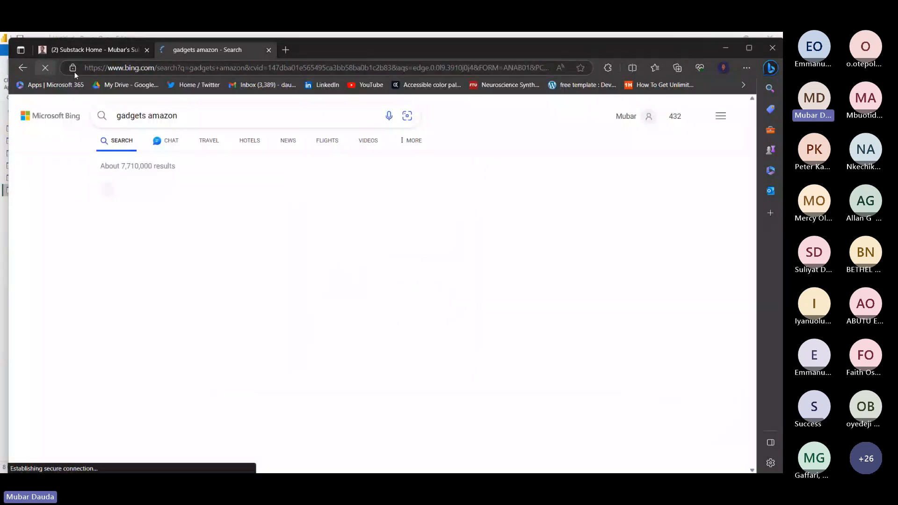
scroll(130, 245, down, 4)
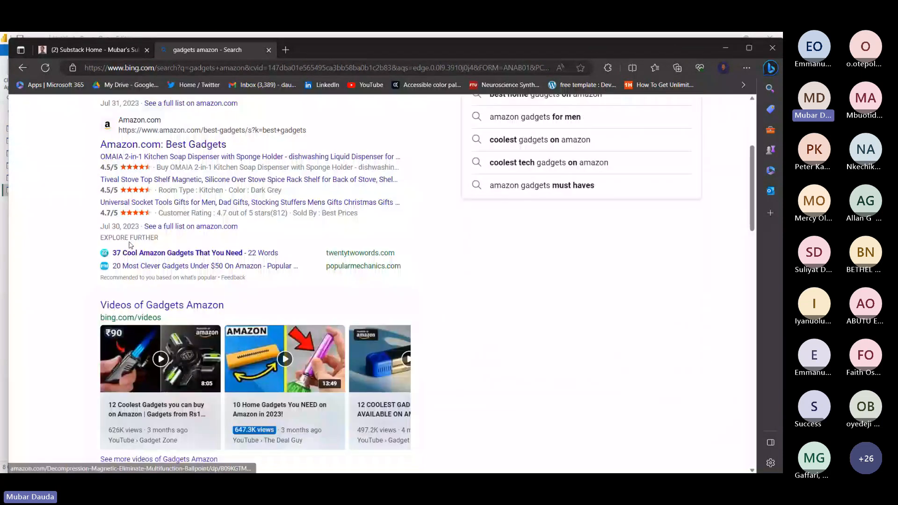
scroll(136, 248, down, 4)
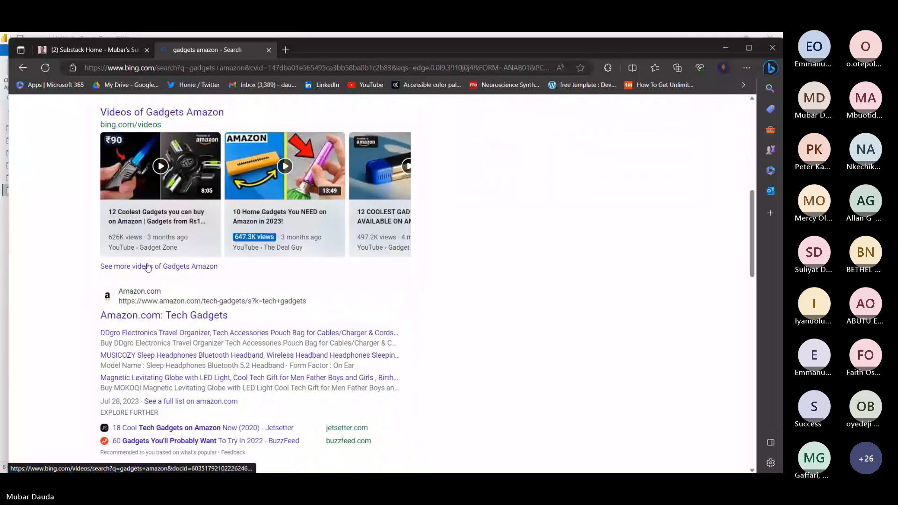
click(165, 314)
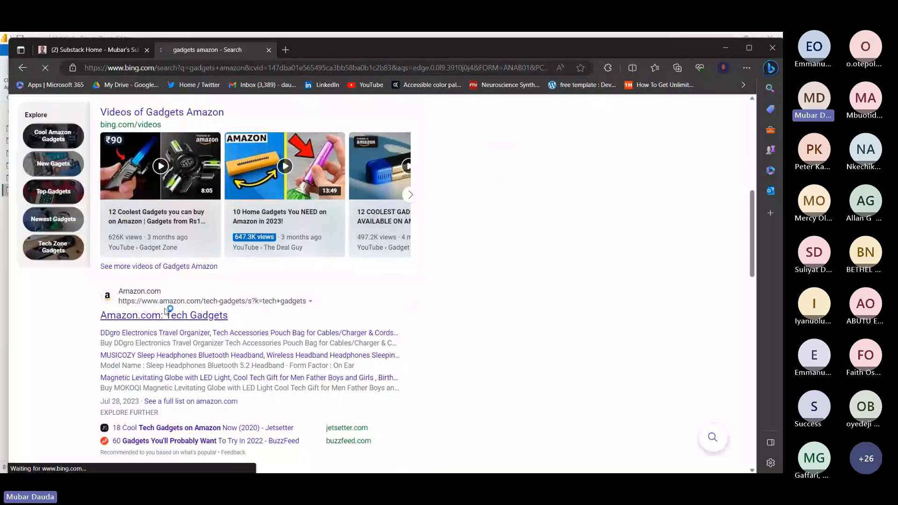
Look further down the "gadgets amazon" search results and open Amazon.com: Coolest Gadgets
click(44, 69)
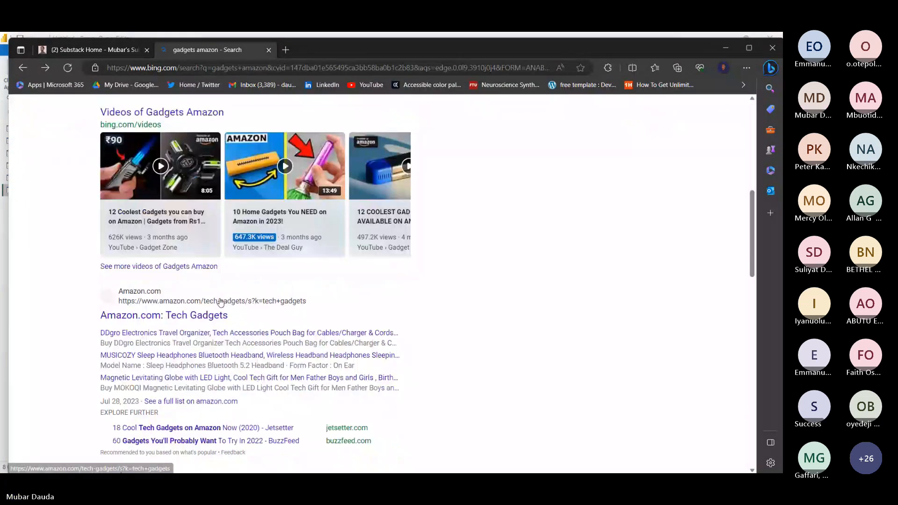
scroll(220, 302, down, 4)
scroll(220, 302, down, 9)
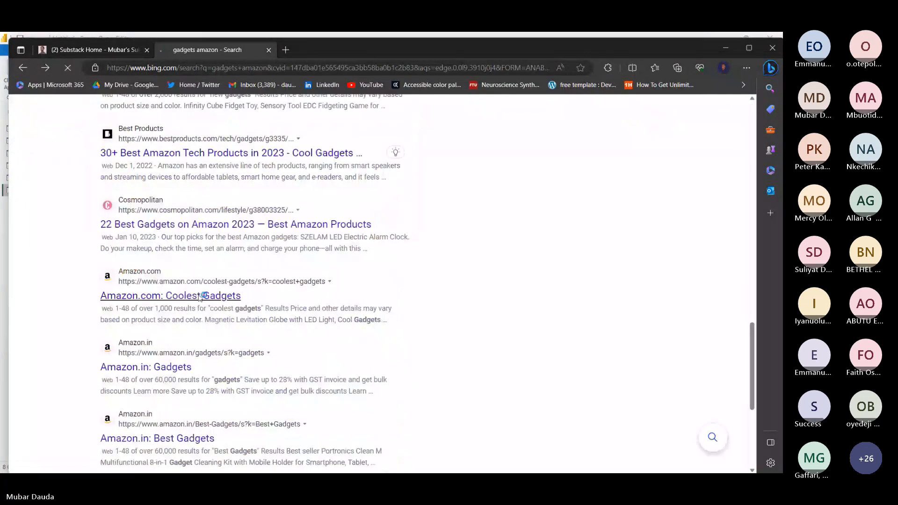
click(200, 298)
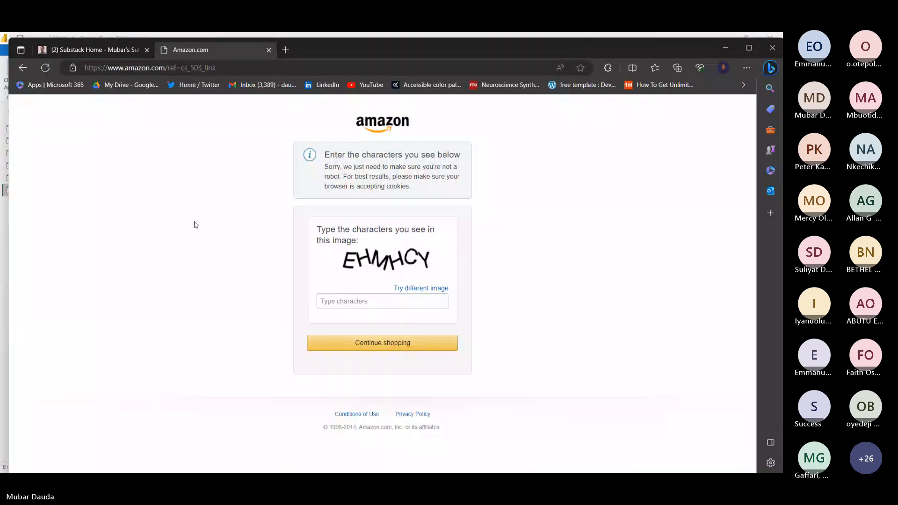
Enter the verification characters from the image and continue to the Amazon store
click(360, 300)
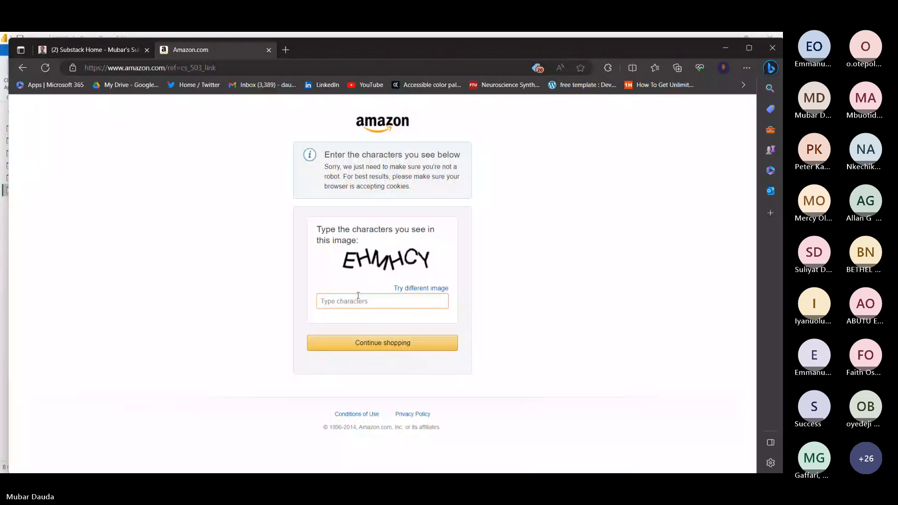
text(EHMHCY)
key(Return)
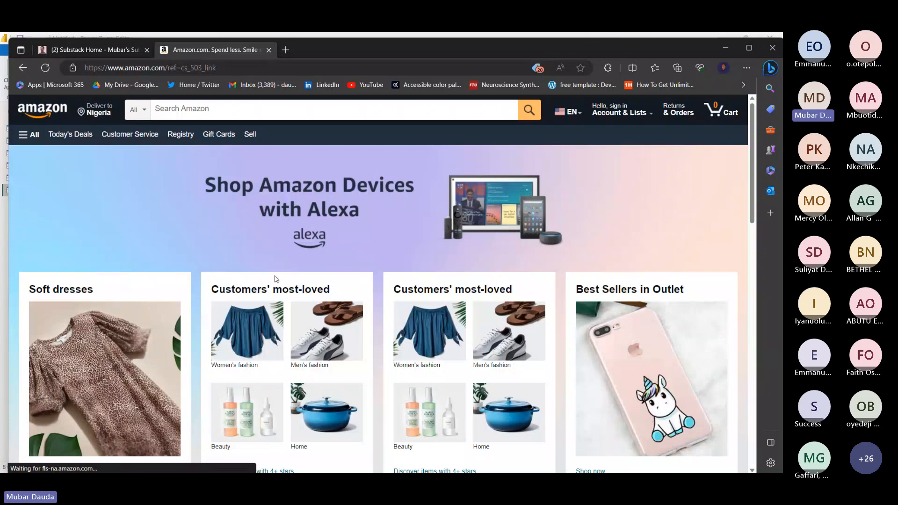
Look over the product groups on the Amazon home page and dismiss the delivery address notice without changing the country
scroll(271, 271, down, 3)
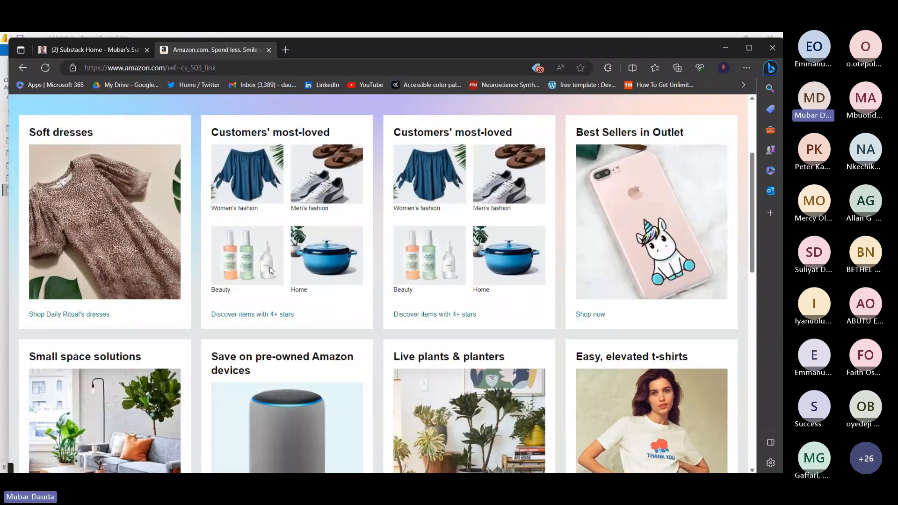
scroll(253, 257, up, 3)
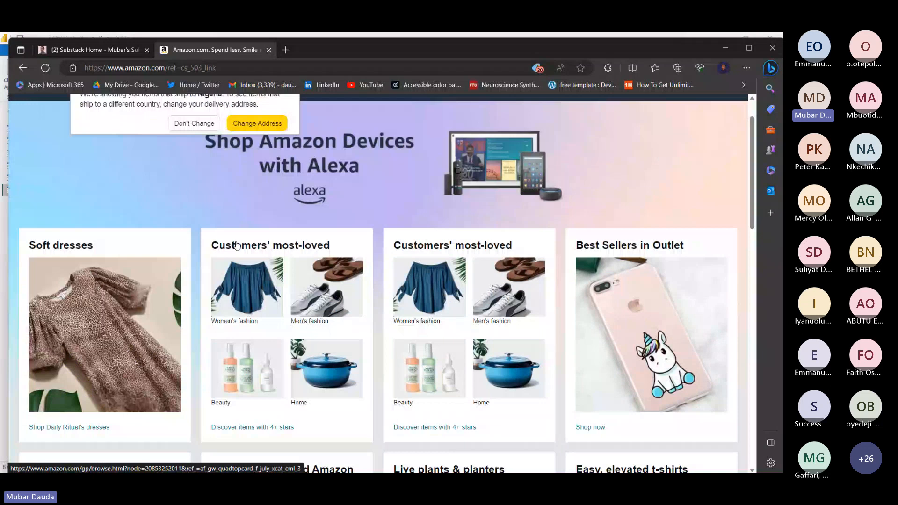
scroll(226, 171, up, 1)
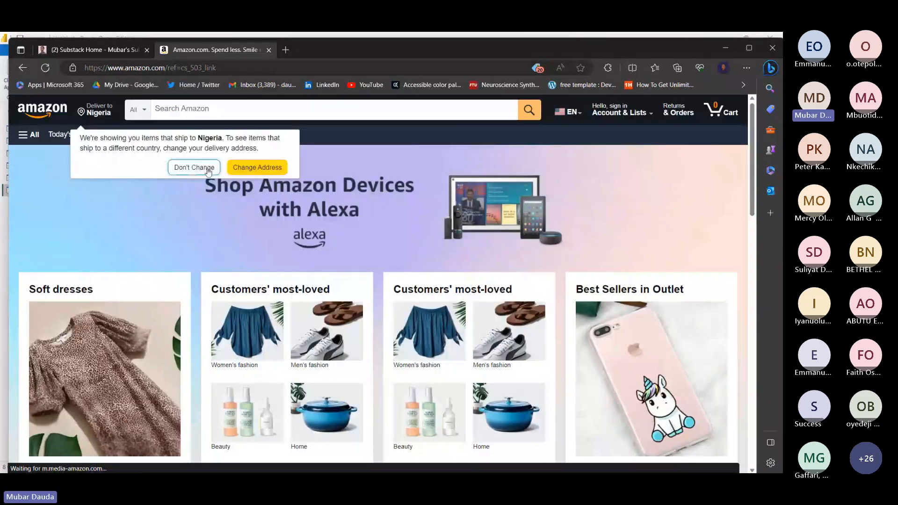
click(209, 168)
Browse Amazon's departments and open the Accessories & Supplies category under Electronics
click(31, 135)
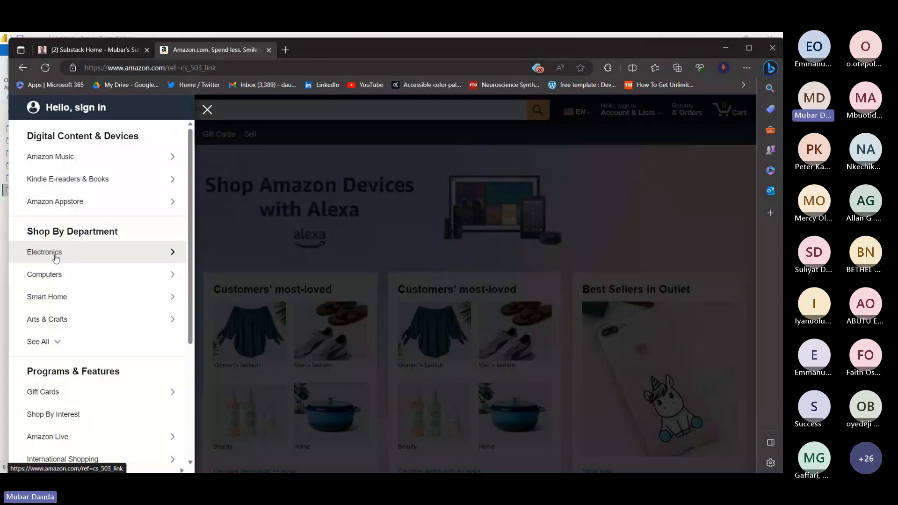
scroll(99, 288, down, 4)
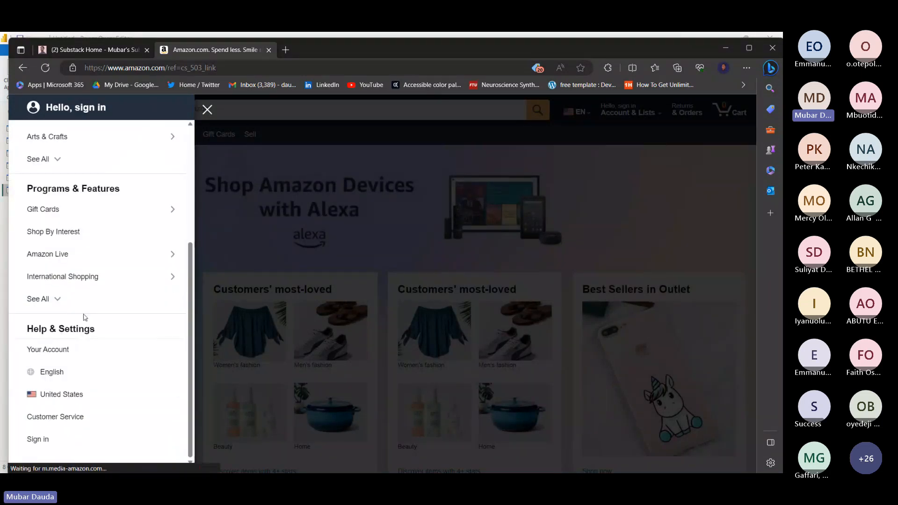
scroll(85, 318, up, 4)
click(137, 253)
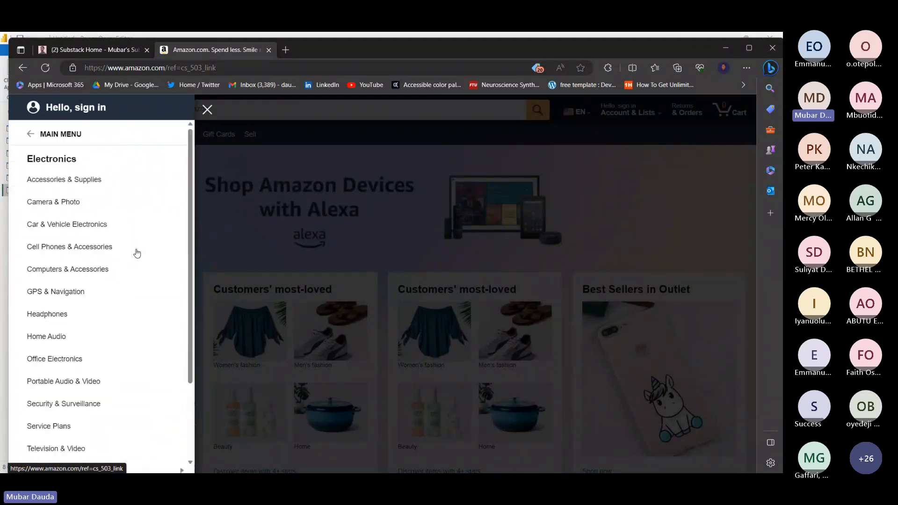
click(104, 185)
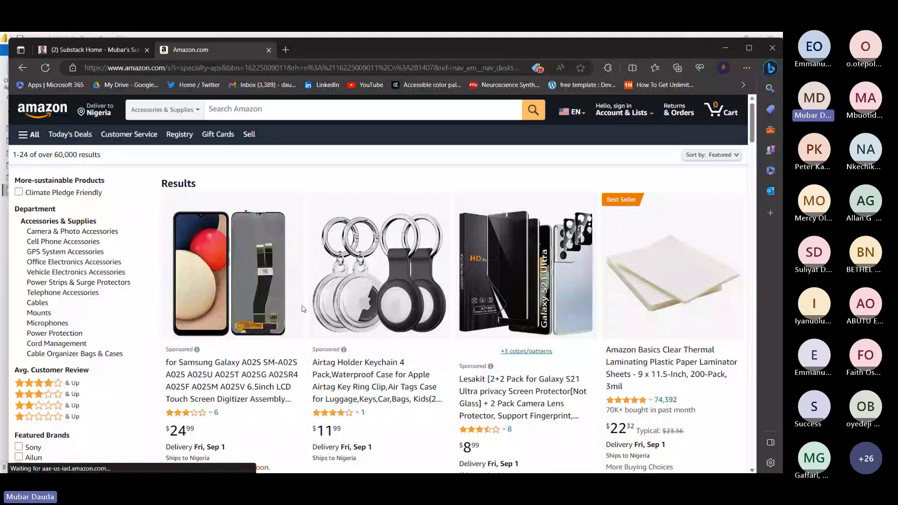
Return to Power Query and edit the column selection of DimCategory, keeping only categoryID and categoryName
click(725, 48)
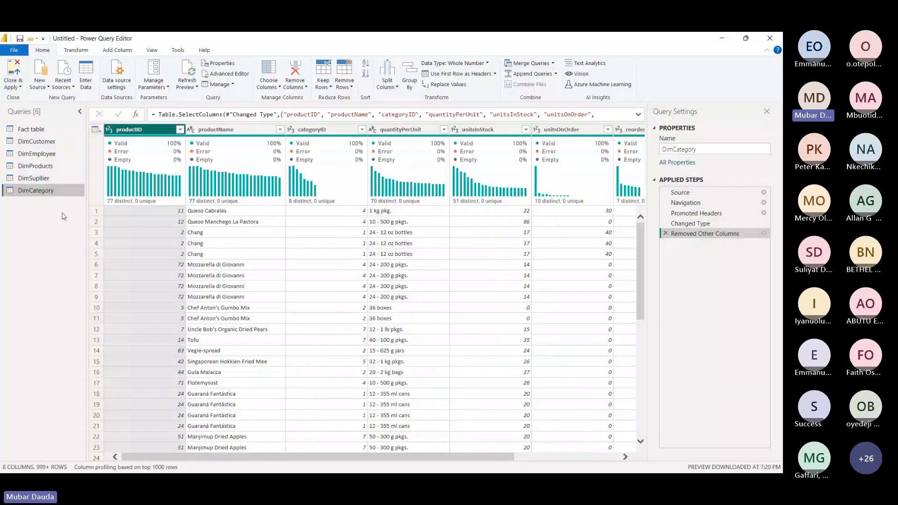
click(758, 232)
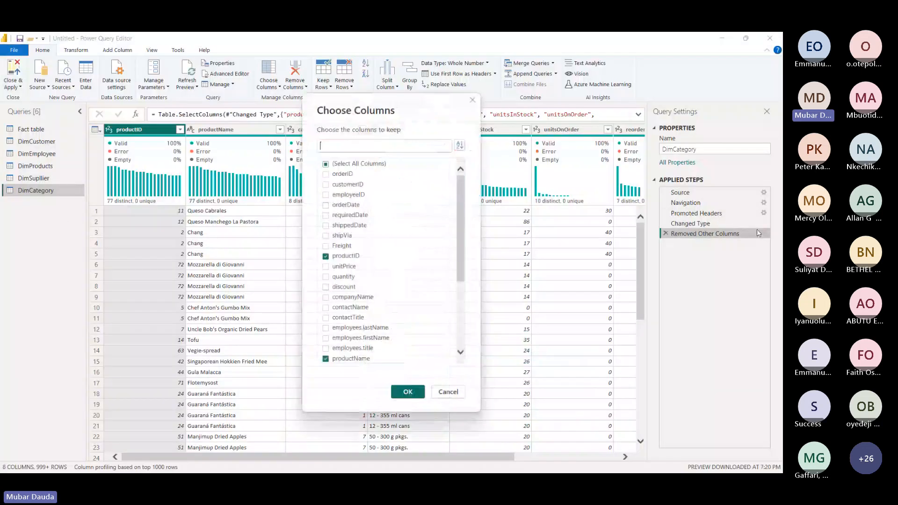
click(345, 256)
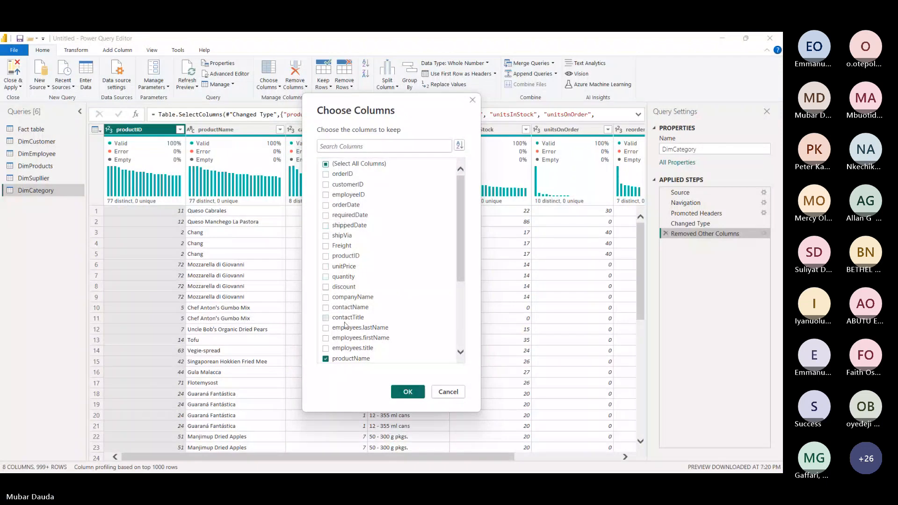
scroll(350, 326, down, 4)
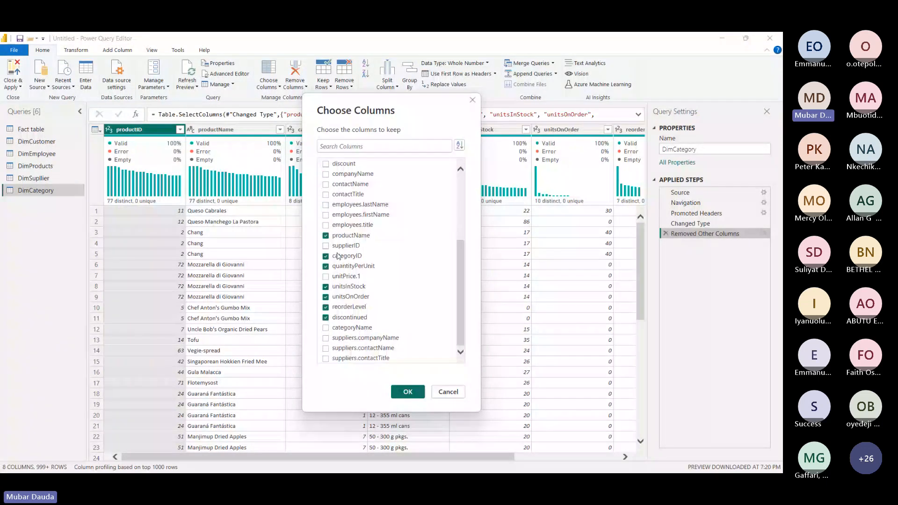
click(346, 266)
click(347, 276)
click(347, 277)
click(347, 288)
click(350, 297)
click(349, 307)
click(350, 318)
click(353, 328)
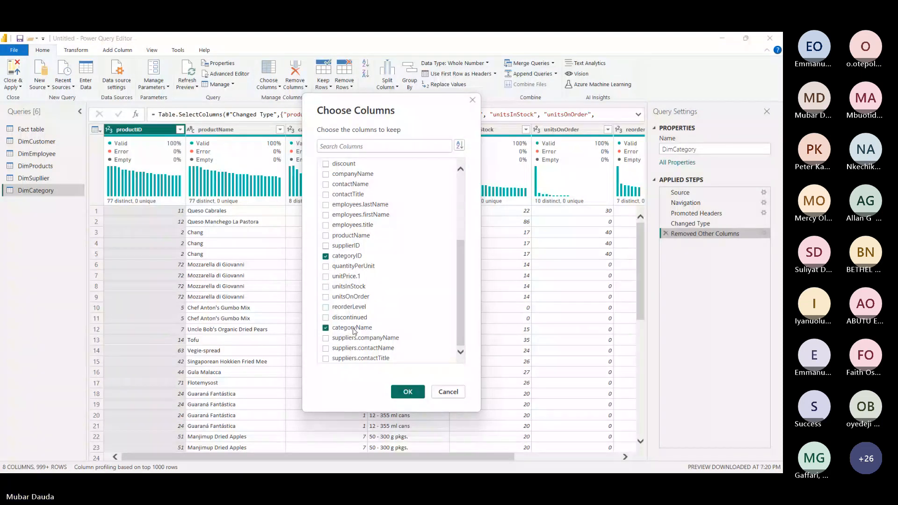
click(400, 396)
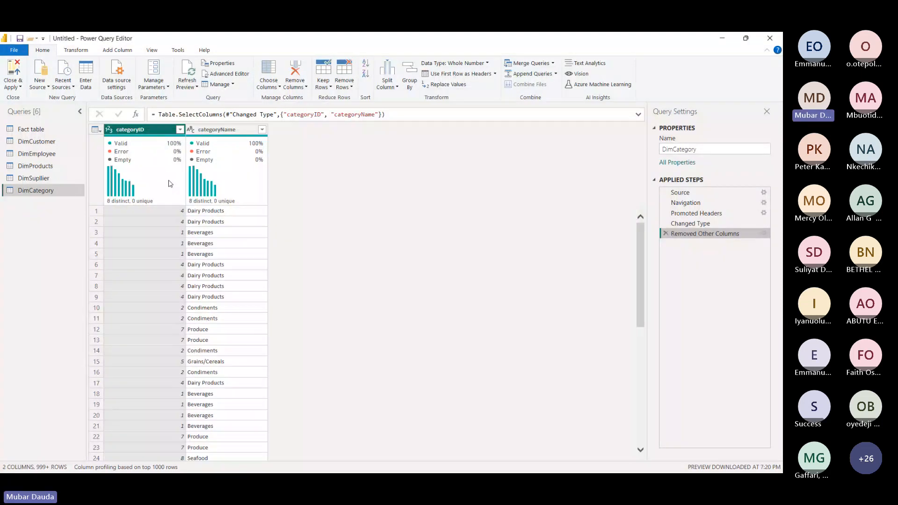
Review the data in the Fact table, DimCustomer, DimEmployee and DimProducts queries
mouse_move(112, 213)
click(39, 129)
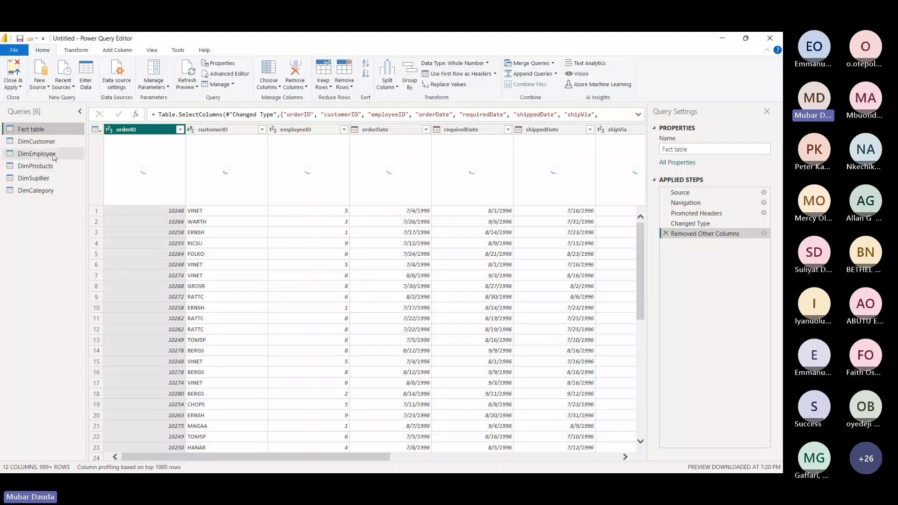
click(53, 143)
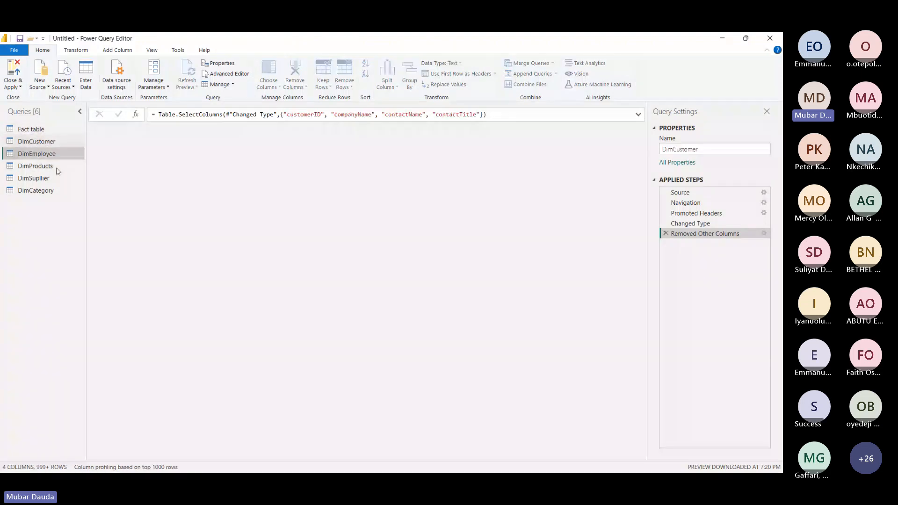
click(53, 154)
click(56, 167)
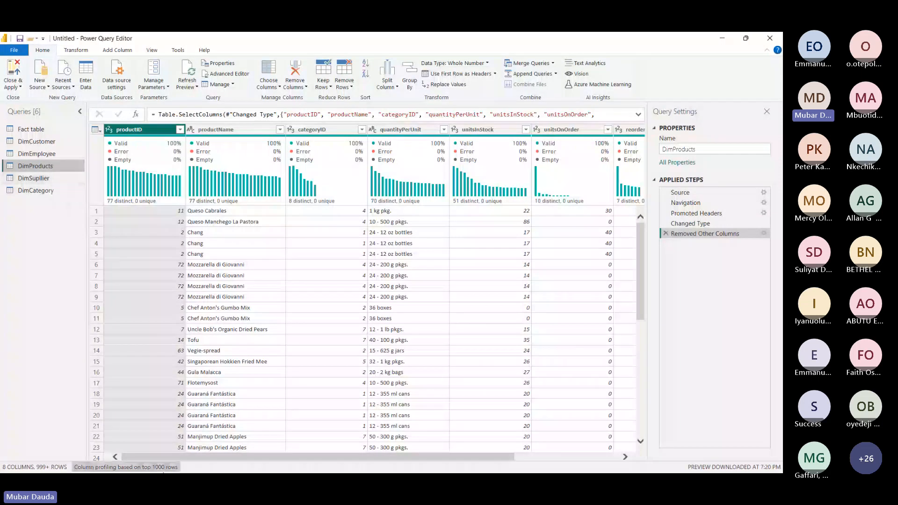
Switch to Amazon in the browser, examine the product details in the Accessories & Supplies results, and return to Power Query
click(173, 470)
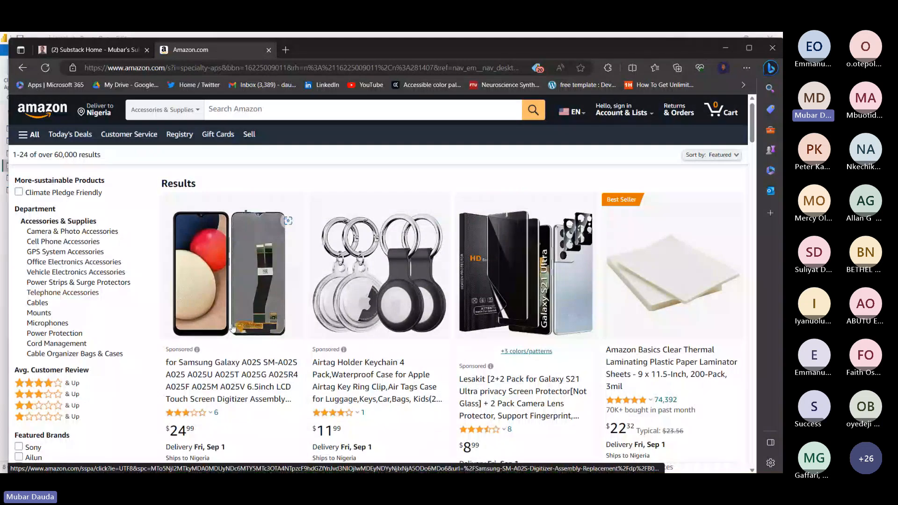
click(344, 350)
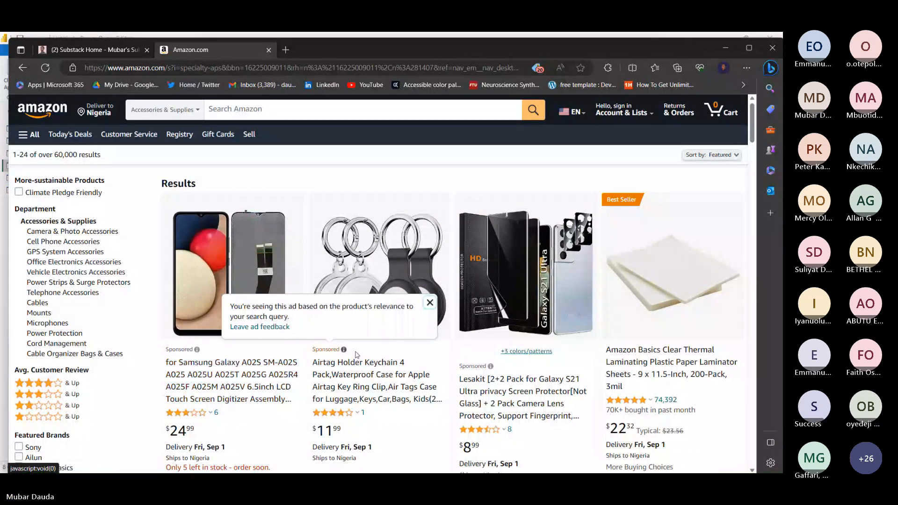
click(357, 355)
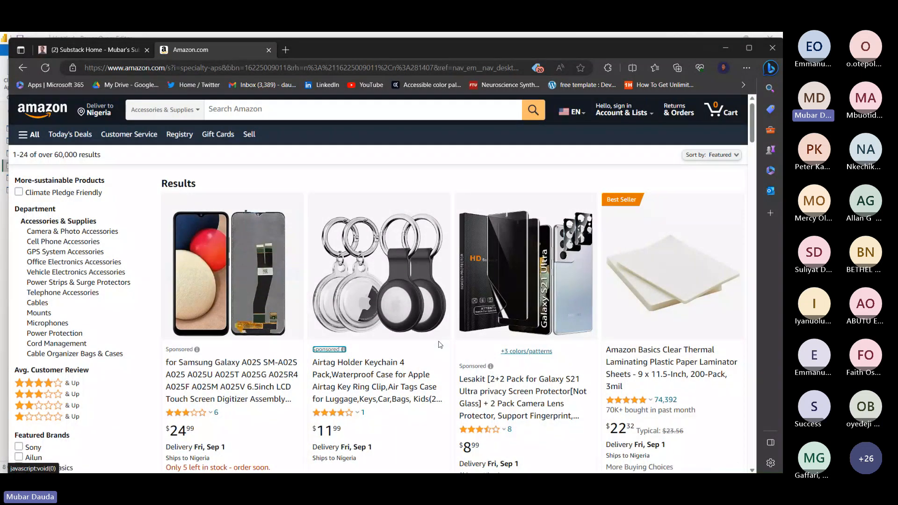
scroll(440, 345, down, 4)
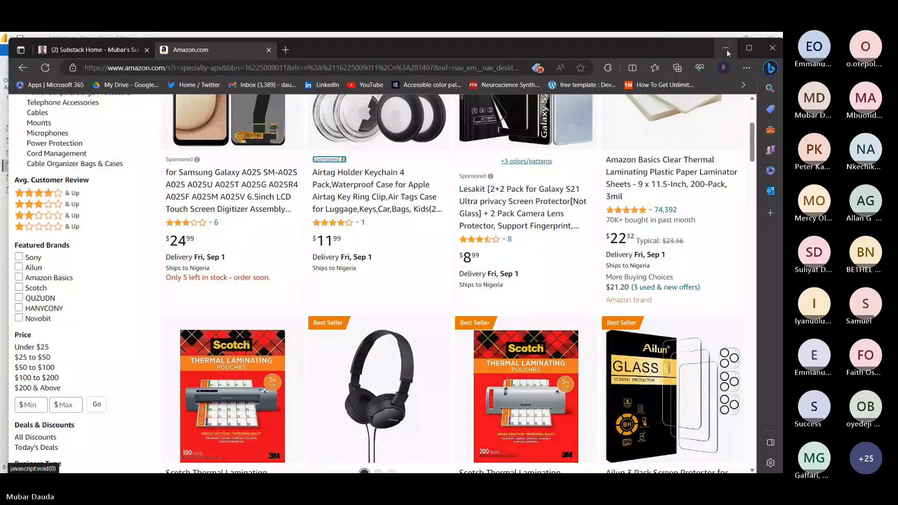
click(749, 48)
click(380, 463)
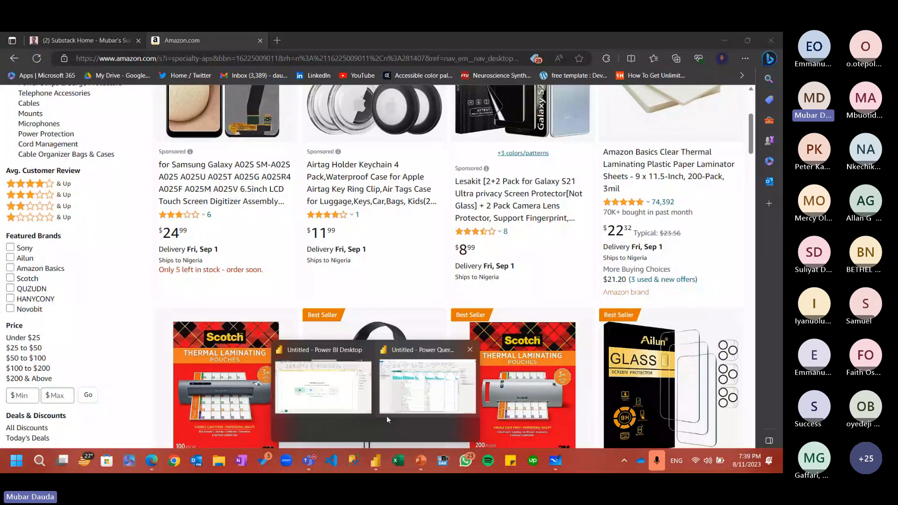
click(386, 417)
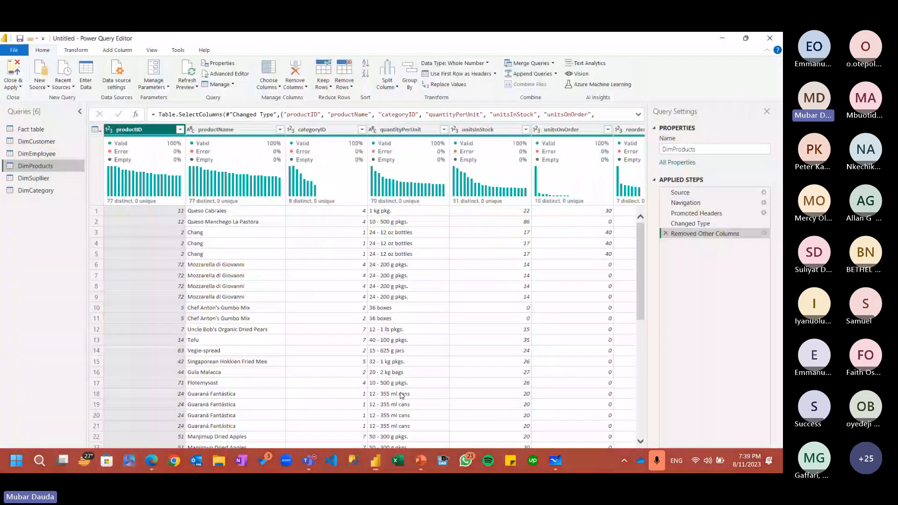
Compare the customerID column of the Fact table with the customer details in DimCustomer, and view DimEmployee
click(41, 138)
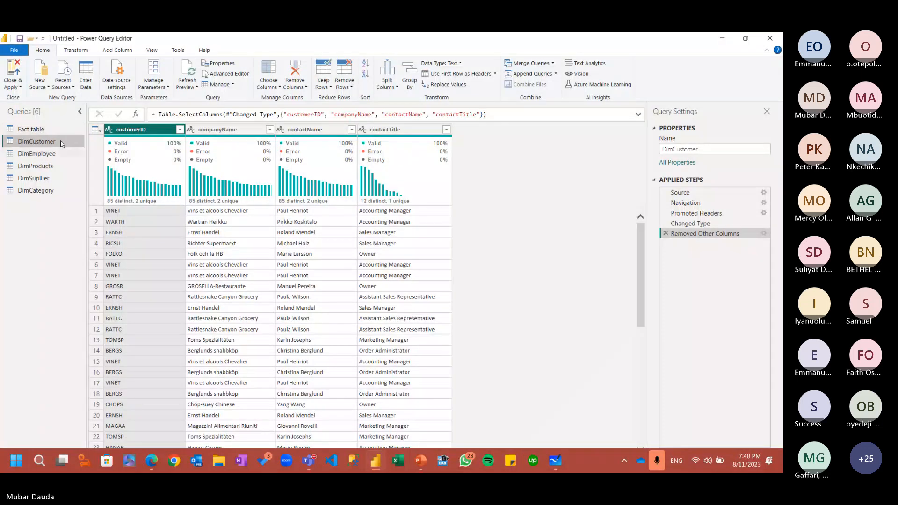
click(57, 129)
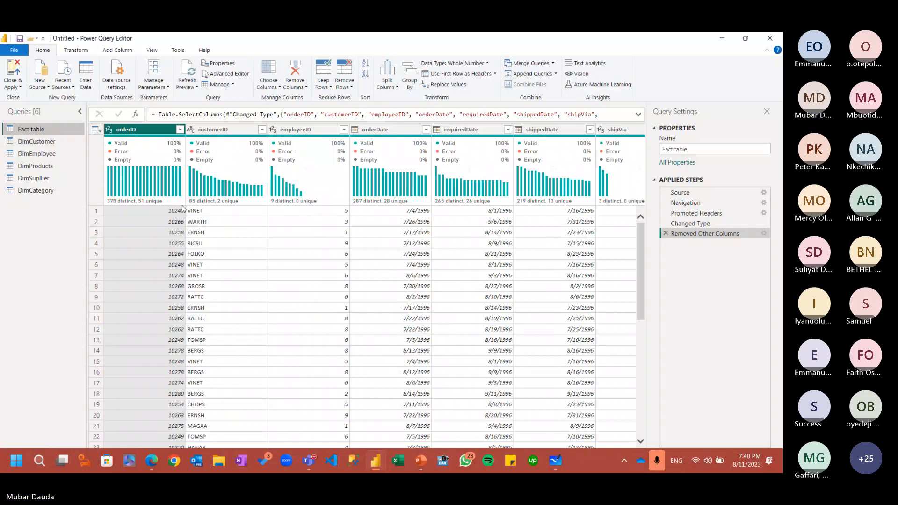
key(Down)
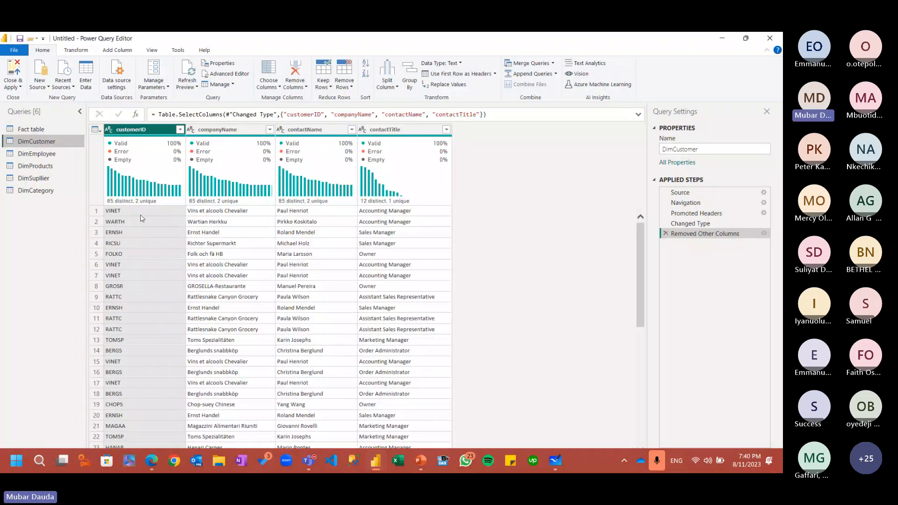
click(59, 134)
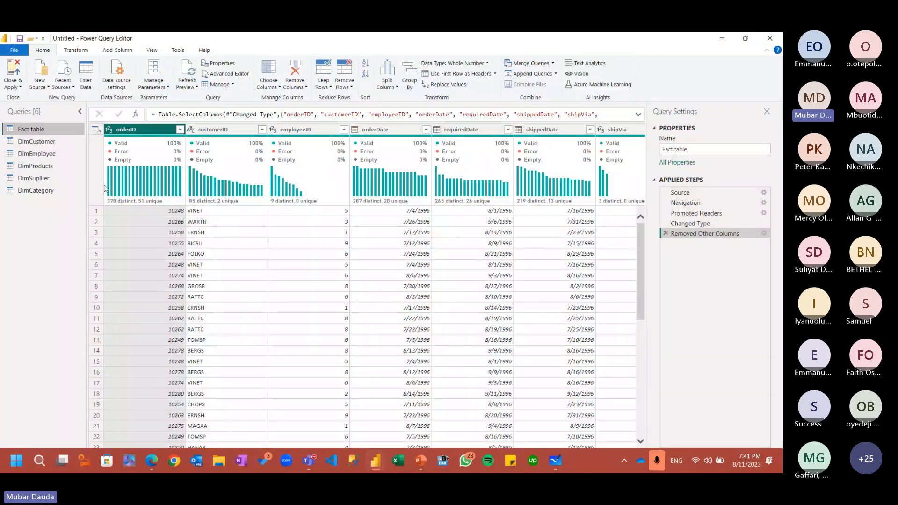
click(37, 142)
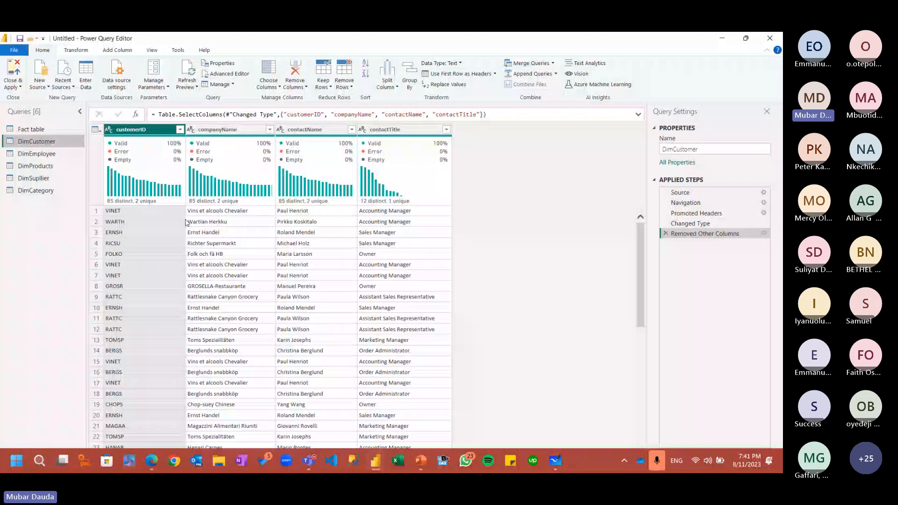
click(63, 161)
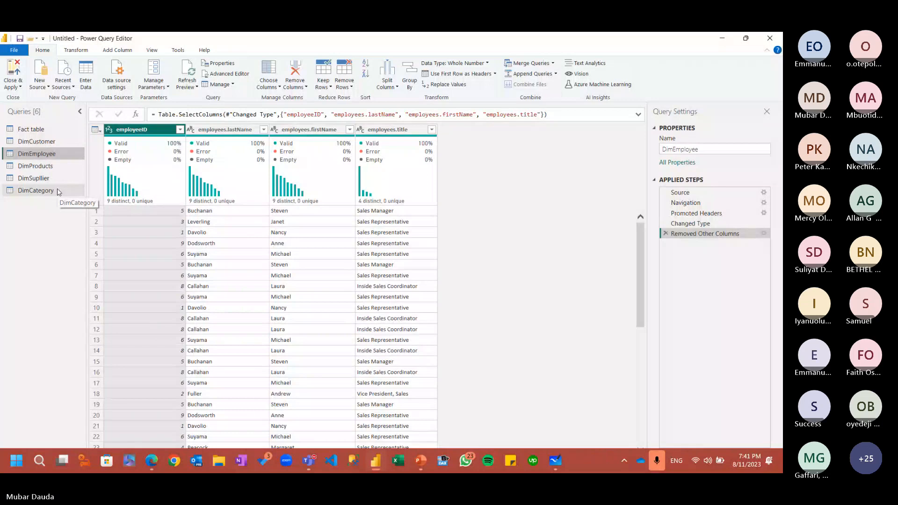
Switch to the Teams meeting, admit everyone waiting in the lobby, read the meeting chat and return to Power Query
click(309, 461)
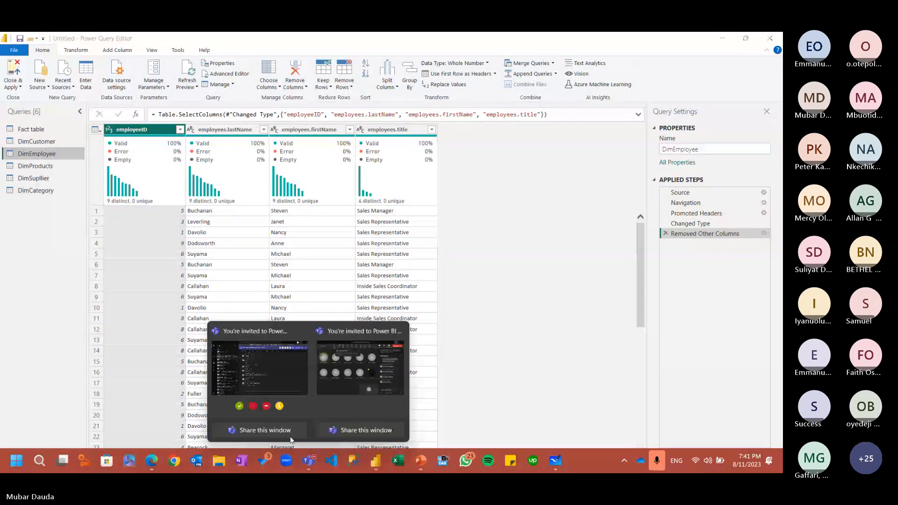
click(360, 374)
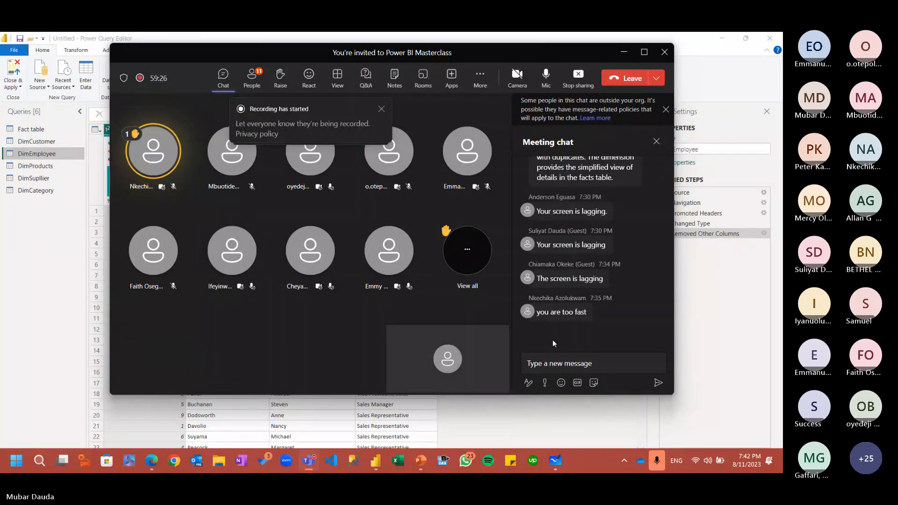
click(252, 86)
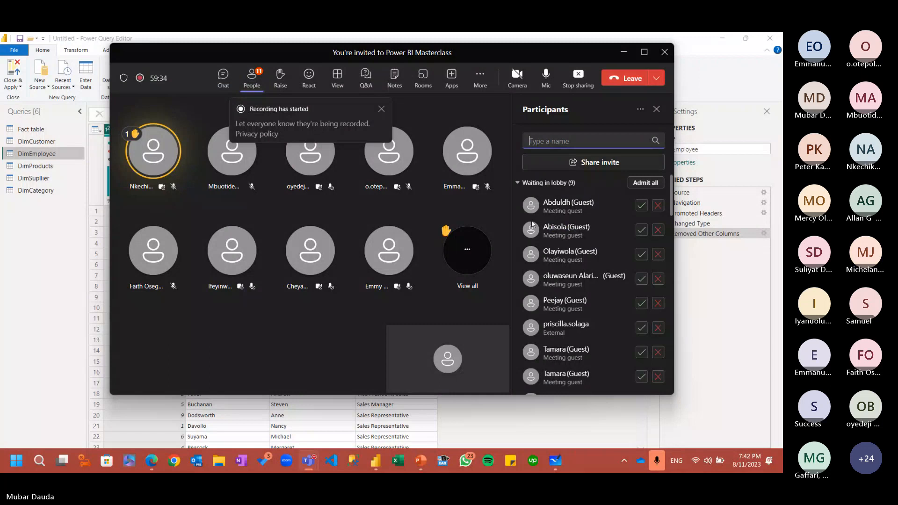
scroll(576, 238, down, 5)
scroll(575, 240, down, 8)
scroll(575, 239, up, 12)
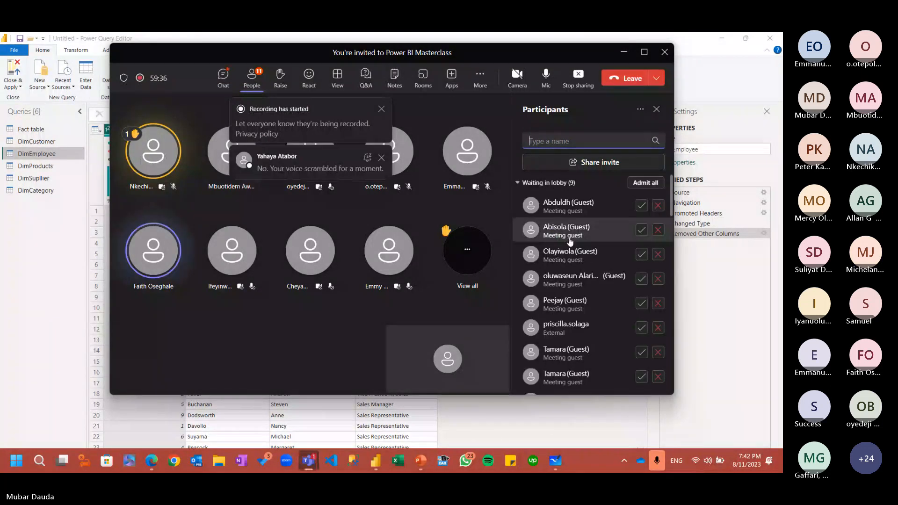
click(641, 190)
click(224, 78)
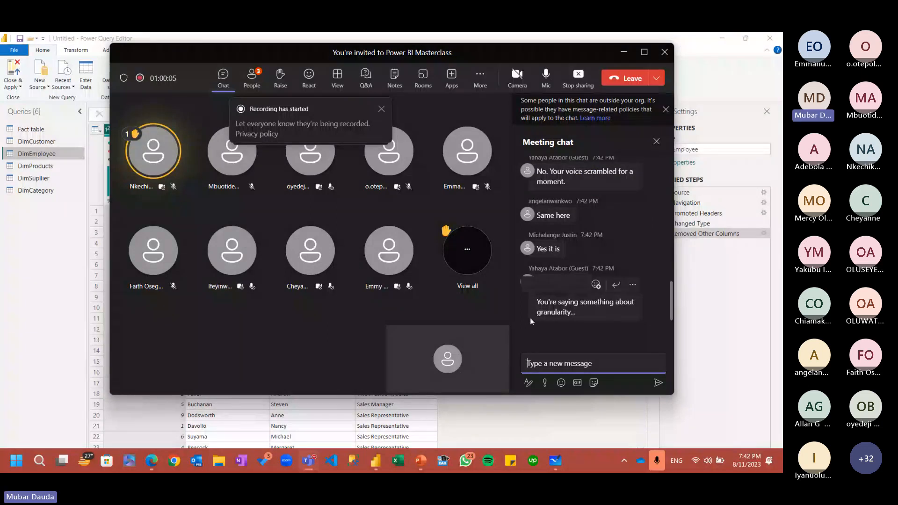
click(619, 55)
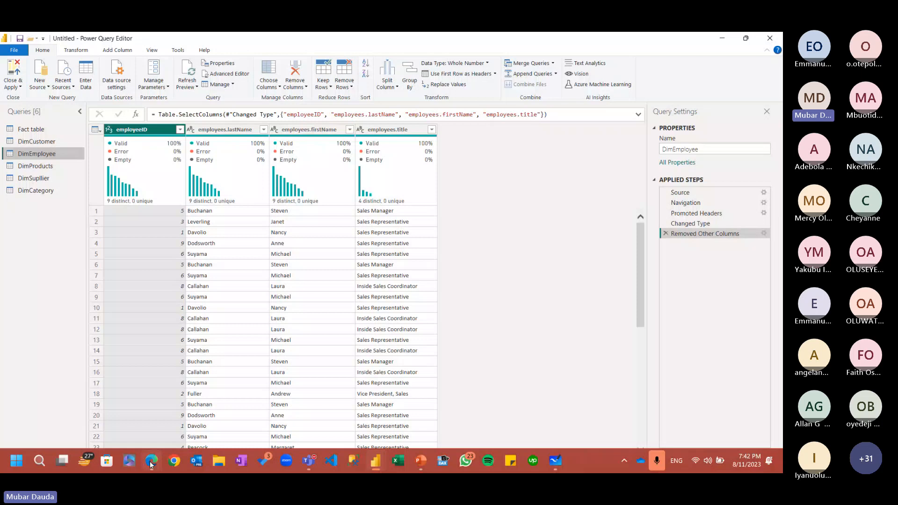
Glance at the Amazon product results, and compare the Fact table with DimCustomer, DimEmployee and DimProducts in Power Query
click(151, 462)
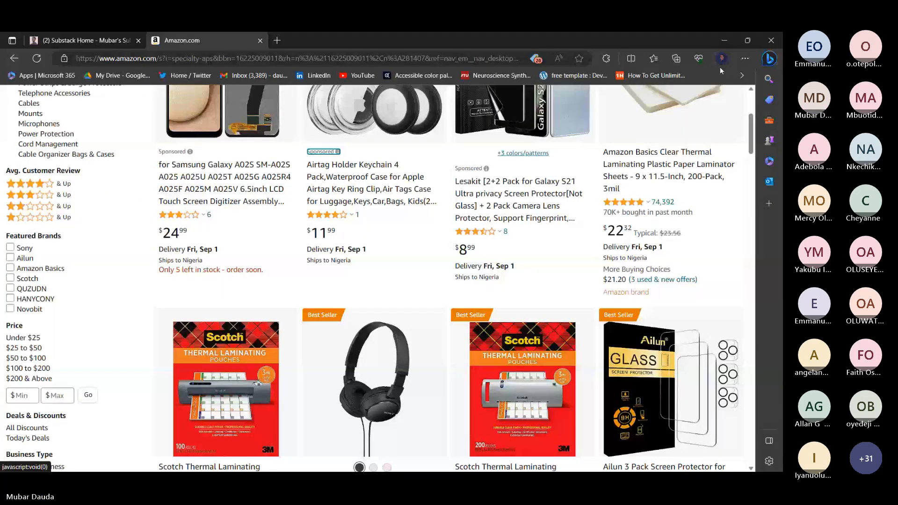
click(726, 40)
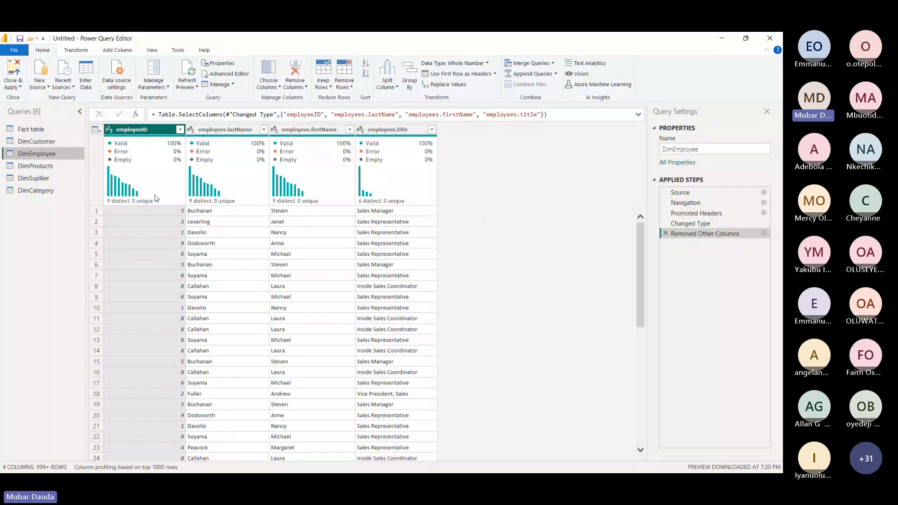
click(58, 142)
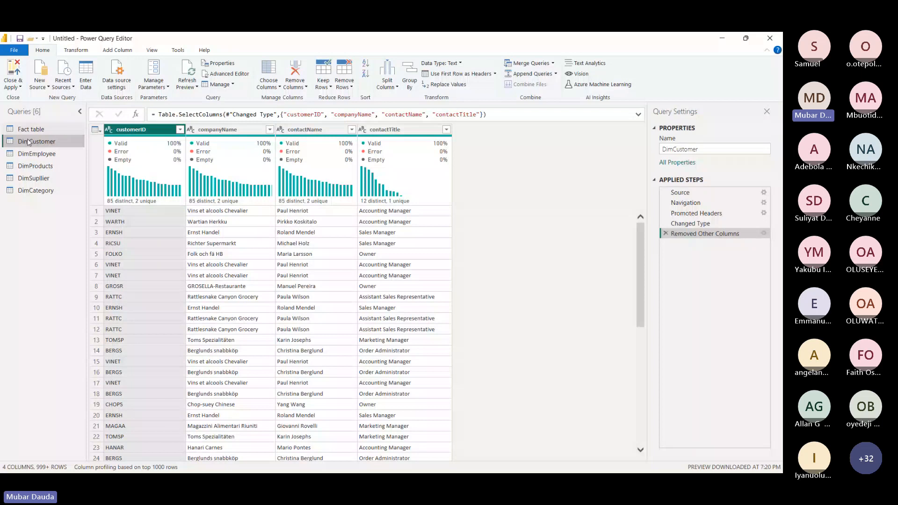
click(46, 155)
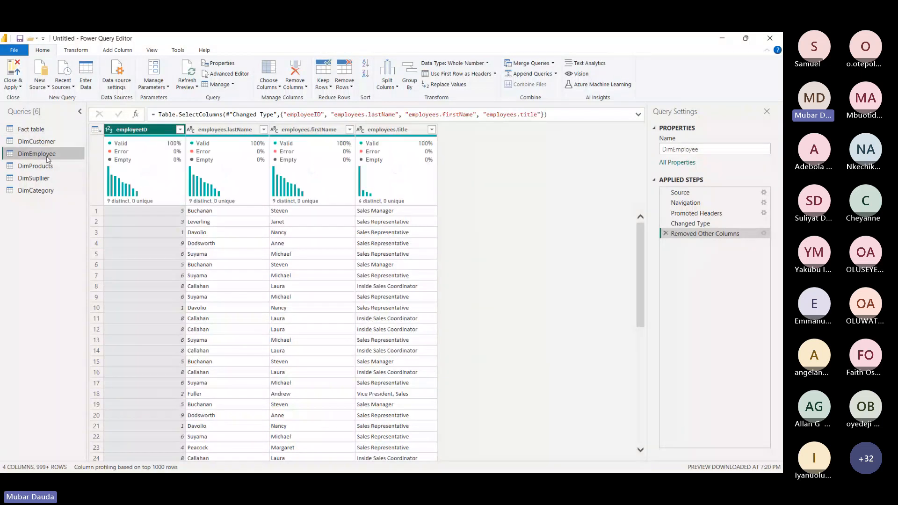
click(53, 132)
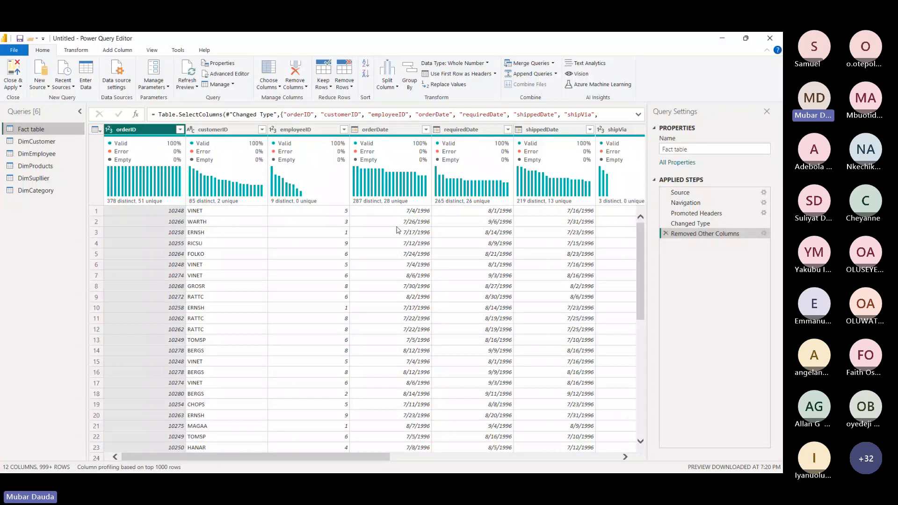
click(47, 142)
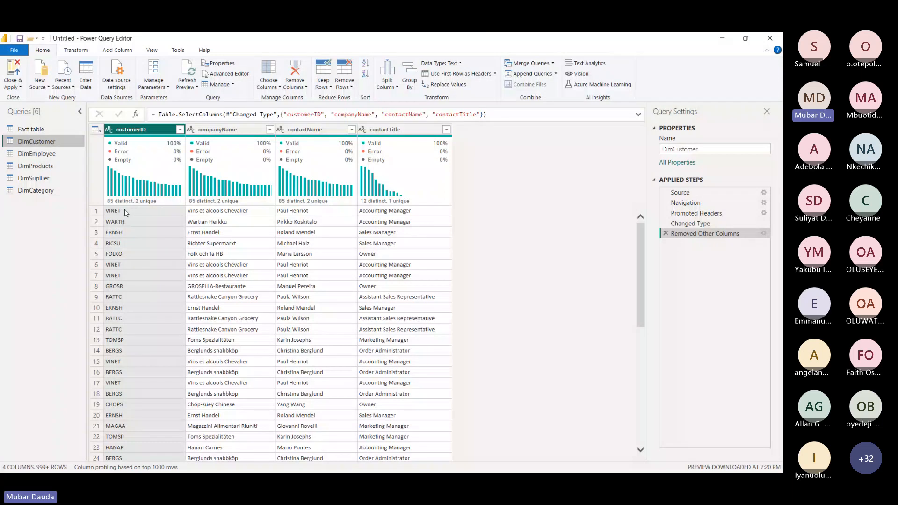
mouse_move(126, 206)
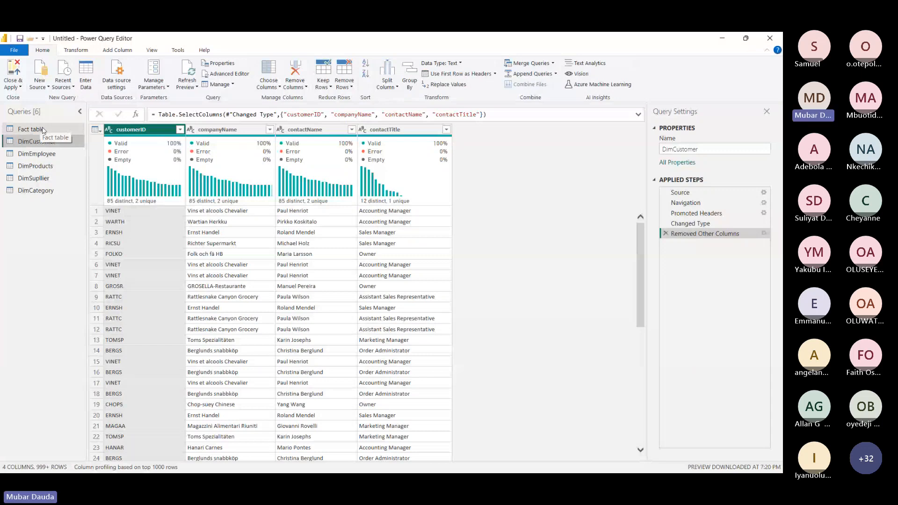
click(51, 167)
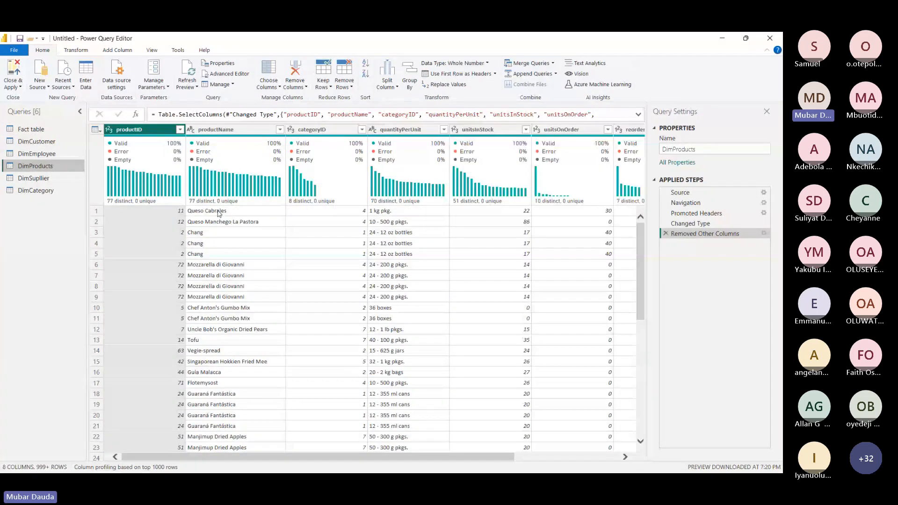
Revisit the Amazon product listings, and examine the DimProducts columns, DimCategory and DimCustomer in Power Query
mouse_move(150, 466)
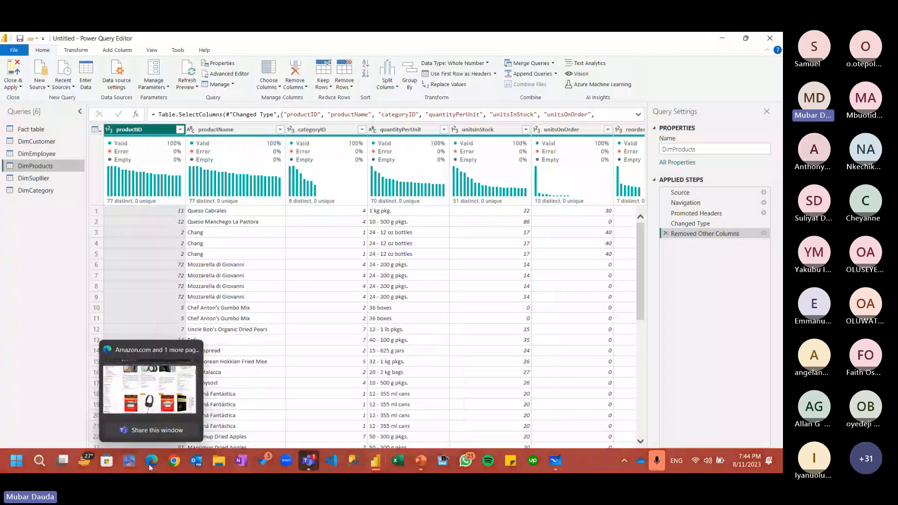
click(151, 466)
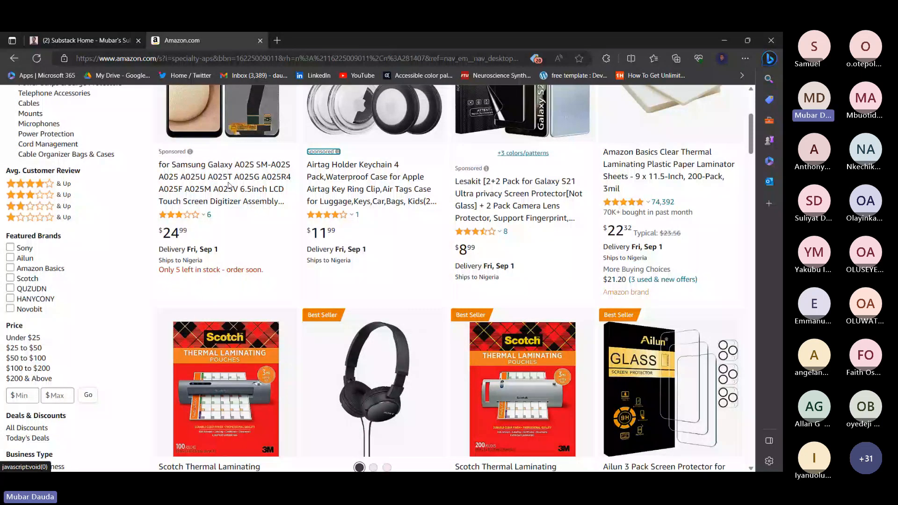
click(721, 40)
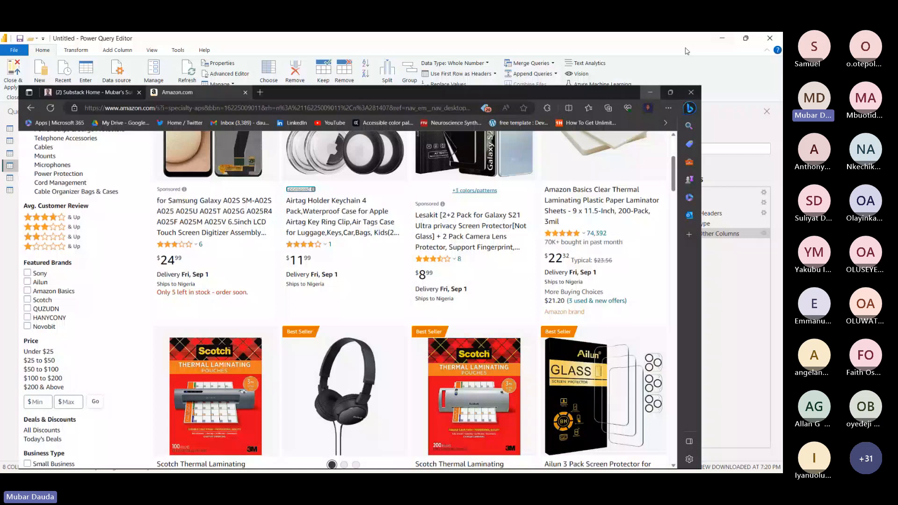
click(686, 51)
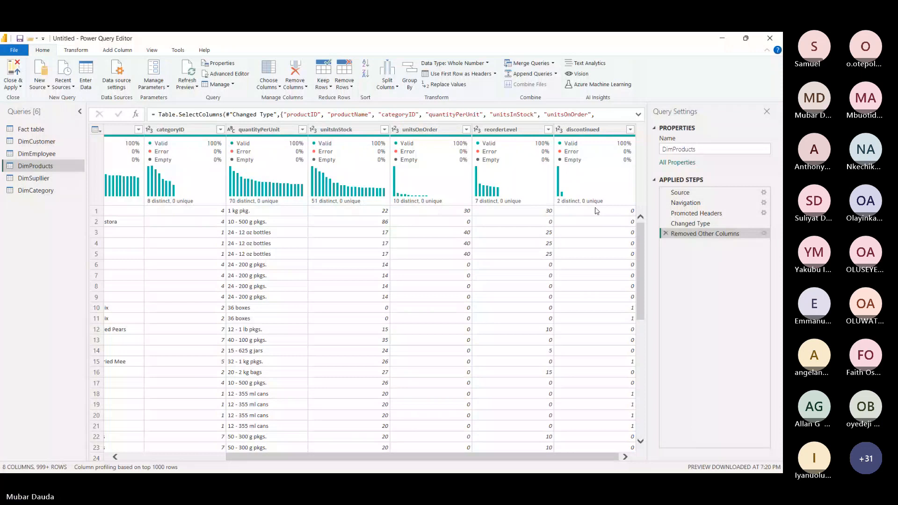
click(37, 190)
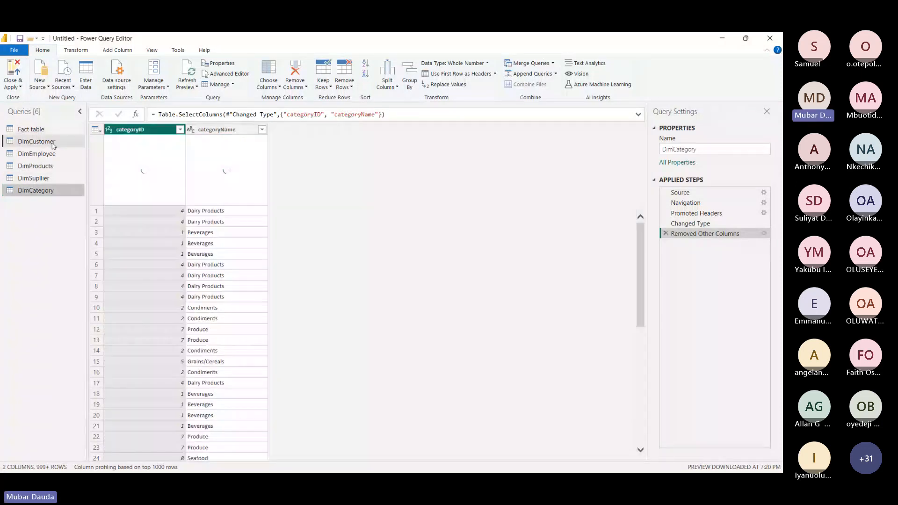
click(53, 142)
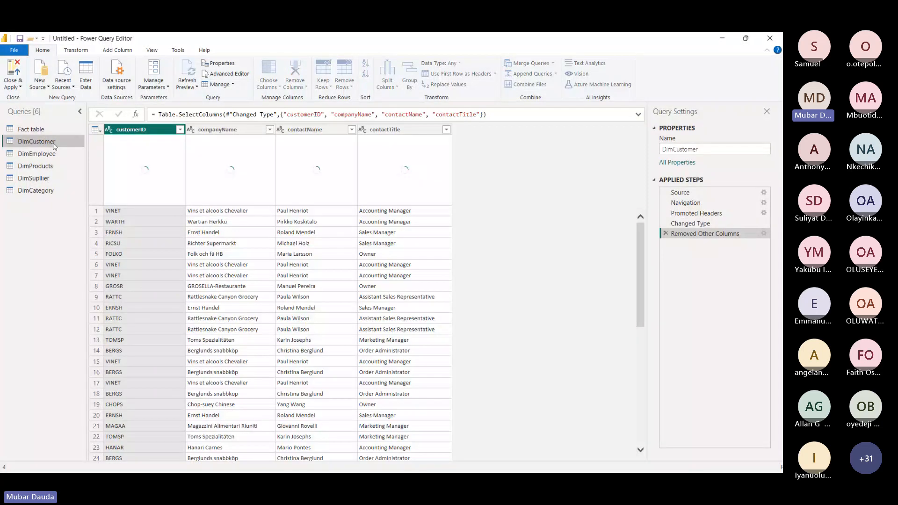
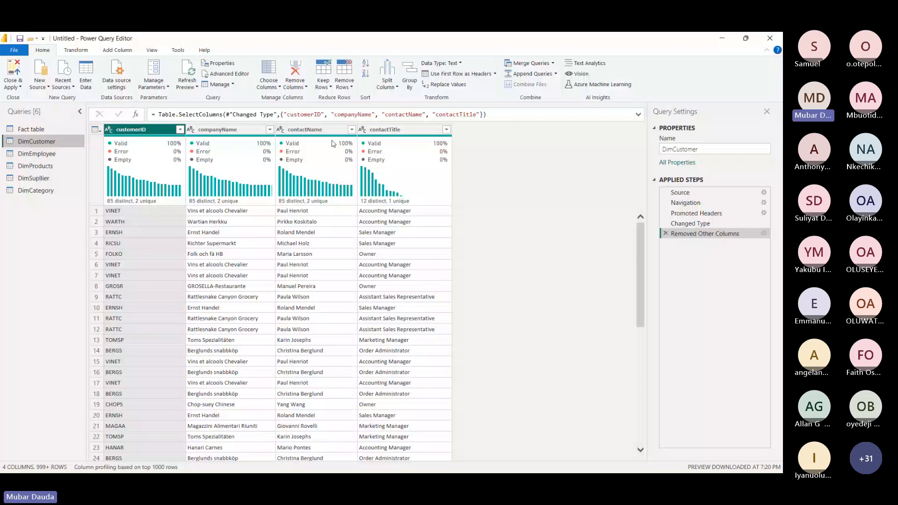
Remove duplicate rows from DimCustomer by customerID, and compare the column distributions before and after the removal
mouse_move(300, 183)
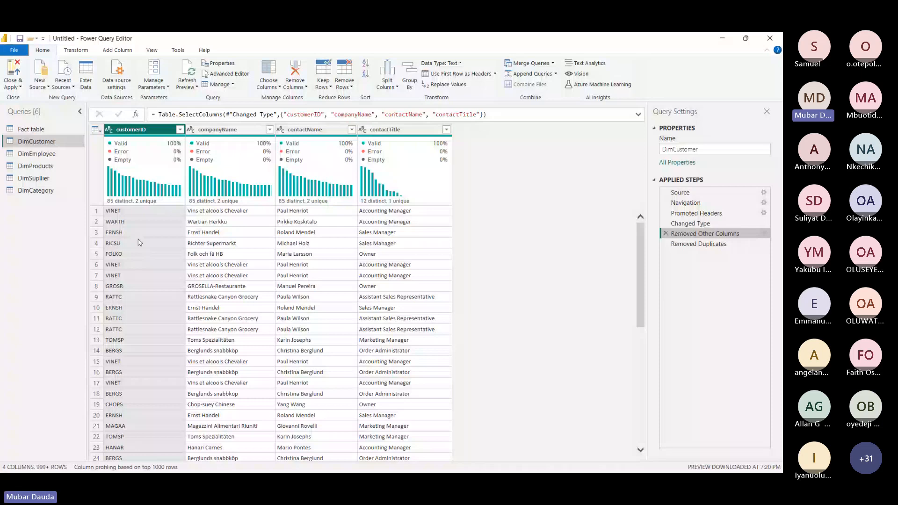
click(699, 244)
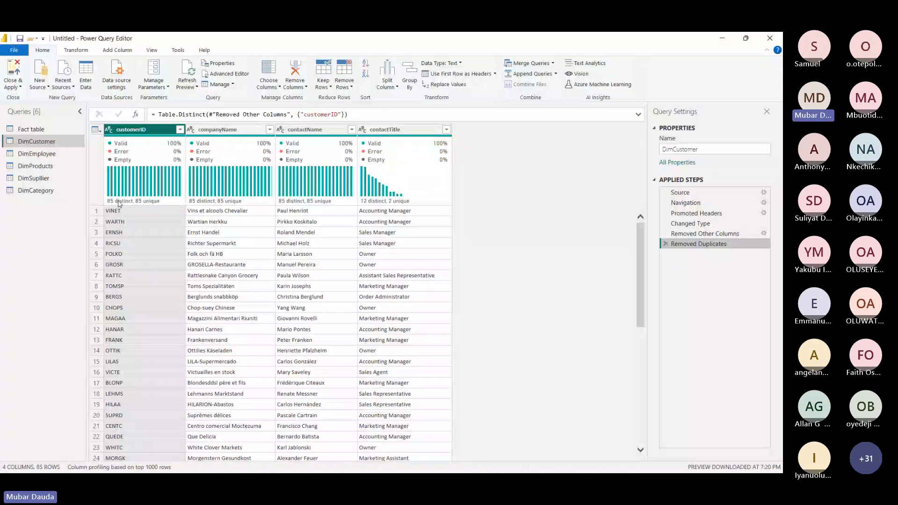
mouse_move(148, 203)
Remove duplicate rows from DimEmployee by employeeID and from DimProducts by productID
click(37, 153)
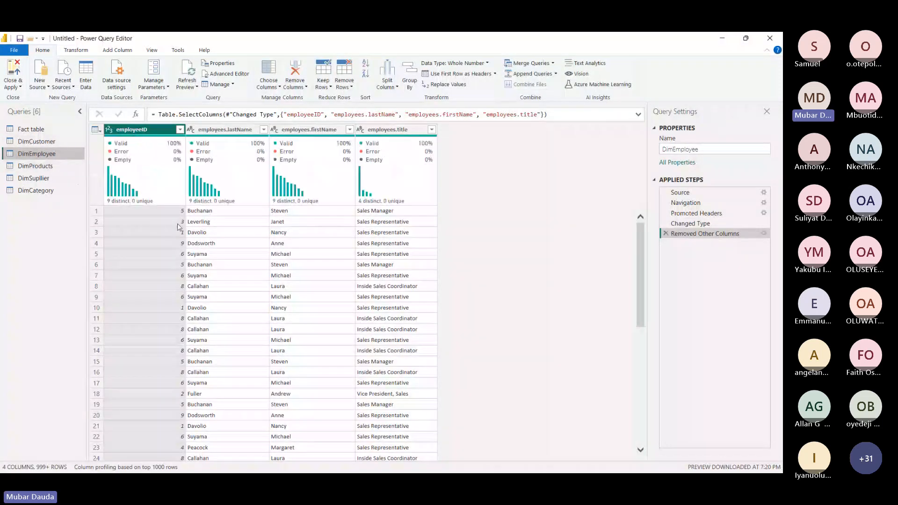
right_click(144, 132)
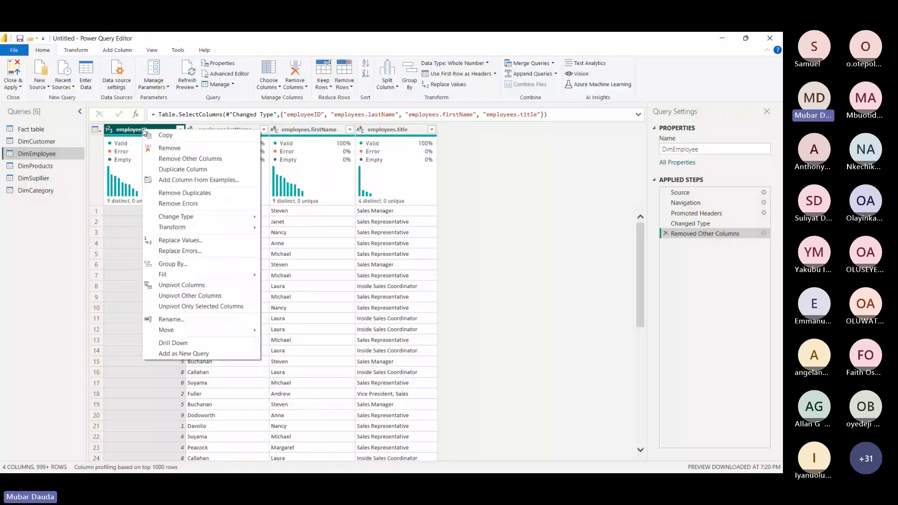
click(200, 193)
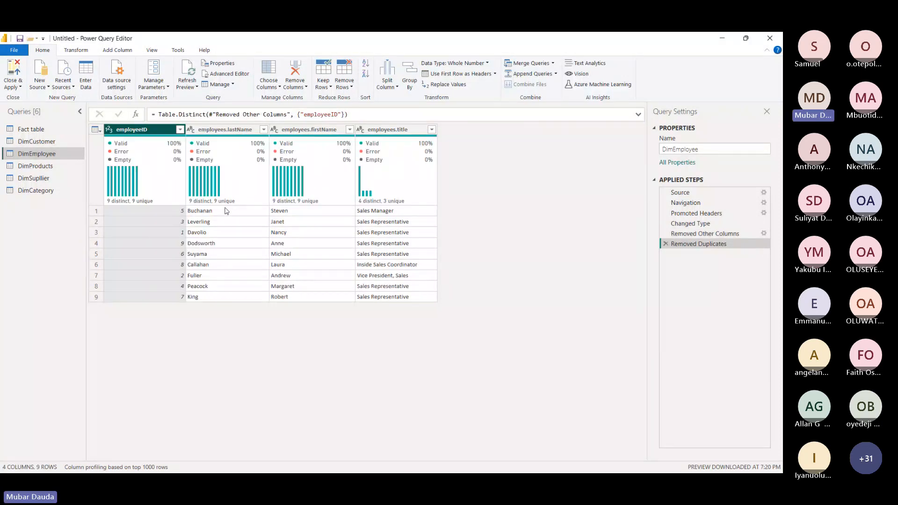
click(51, 166)
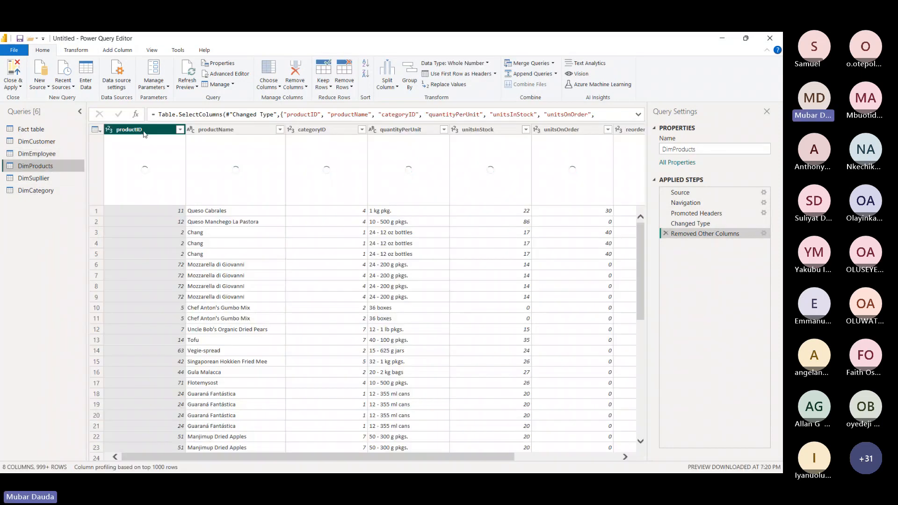
right_click(144, 134)
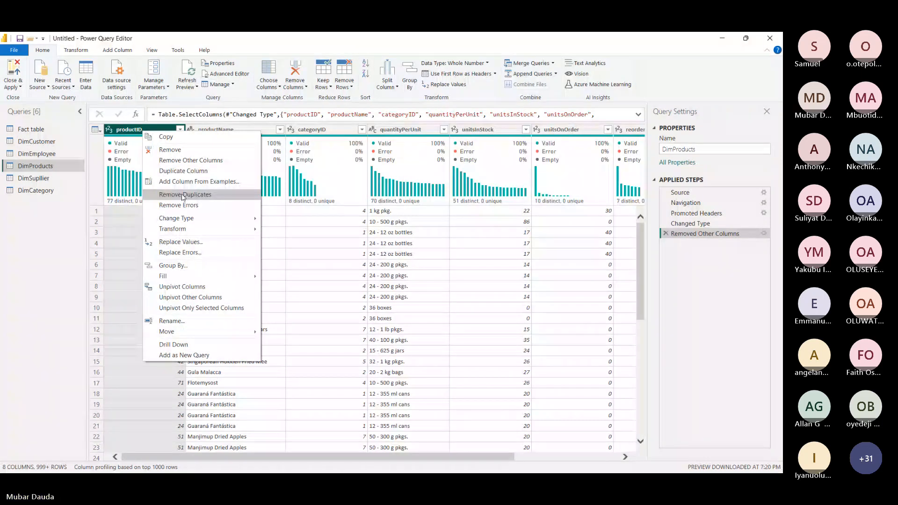
click(182, 195)
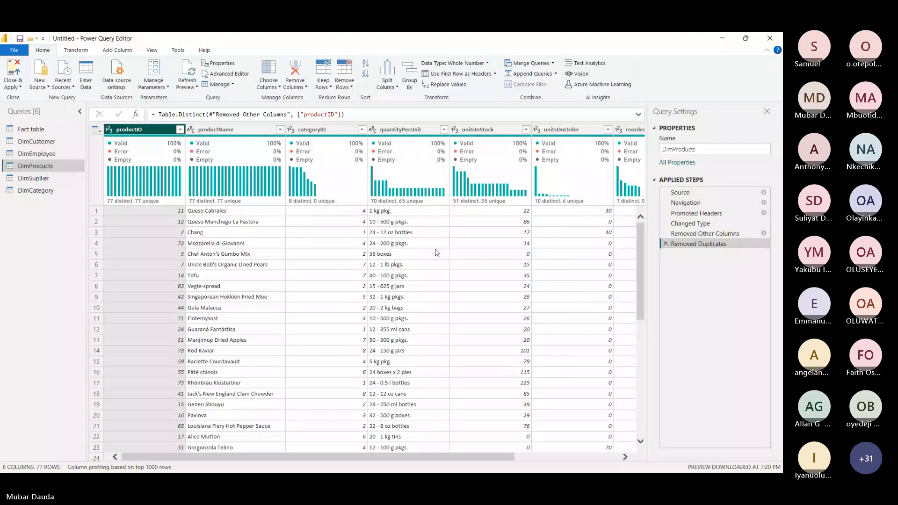
Remove duplicate rows from DimSupllier by supplierID and from DimCategory by categoryID
click(55, 181)
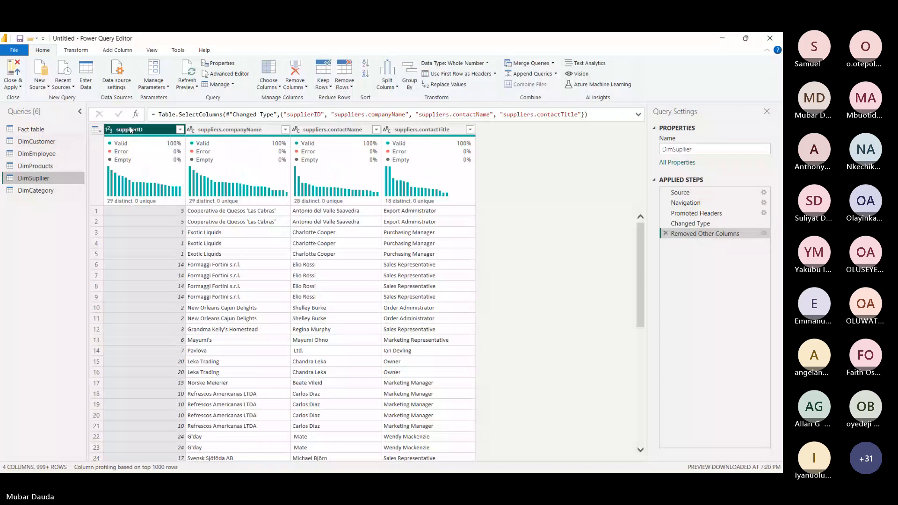
right_click(130, 131)
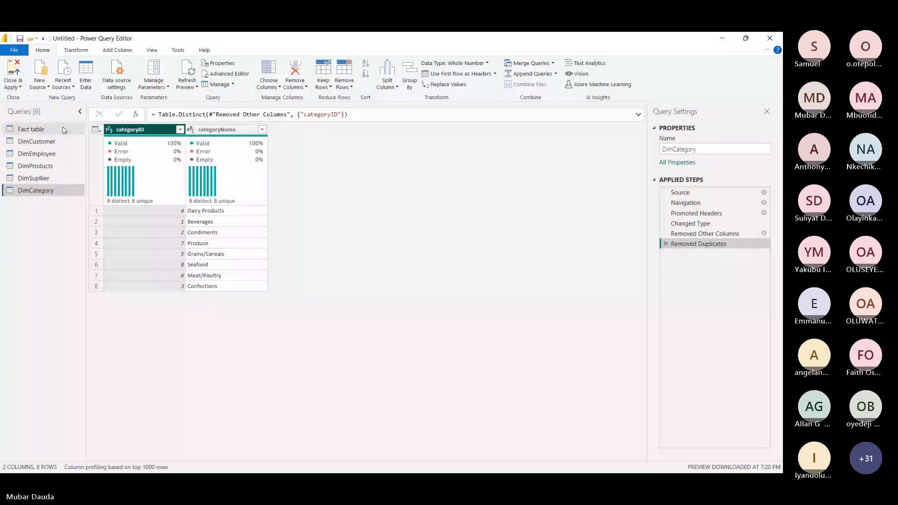
Review all the columns of the Fact table, from orderID through to discount
click(63, 129)
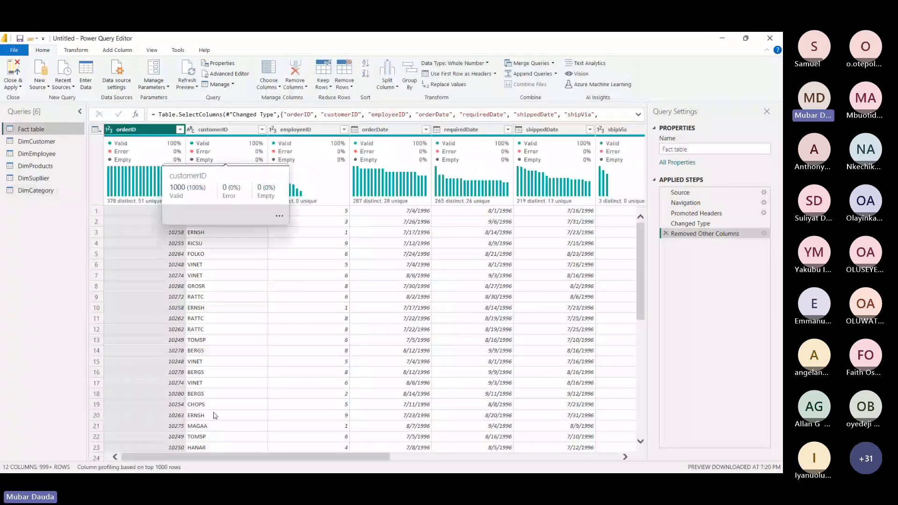
drag(242, 457, 472, 464)
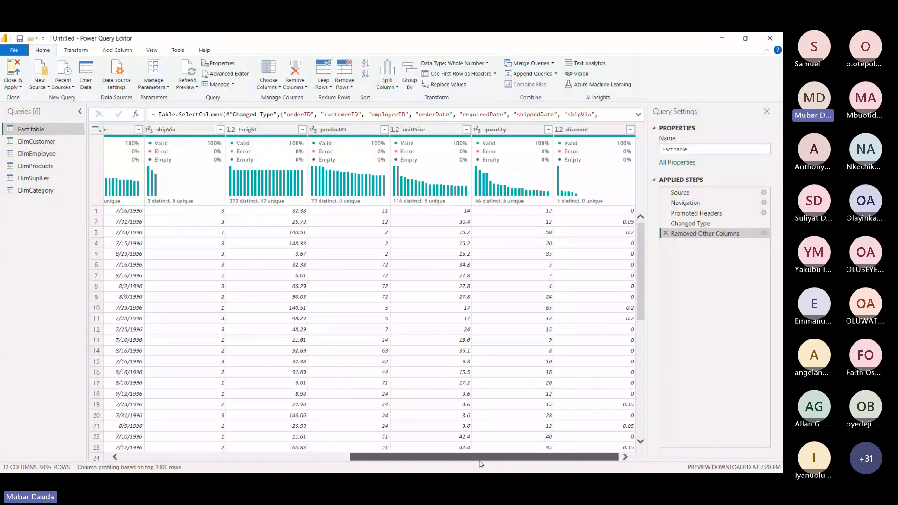
drag(481, 463, 216, 429)
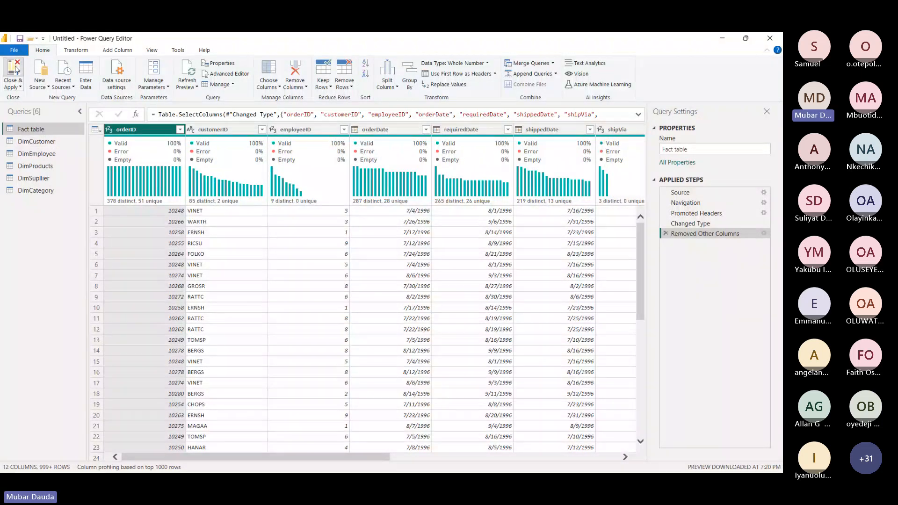
Minimize the Teams meeting window, return to Power BI Desktop and apply the pending query changes to load the tables
key(alt+Tab)
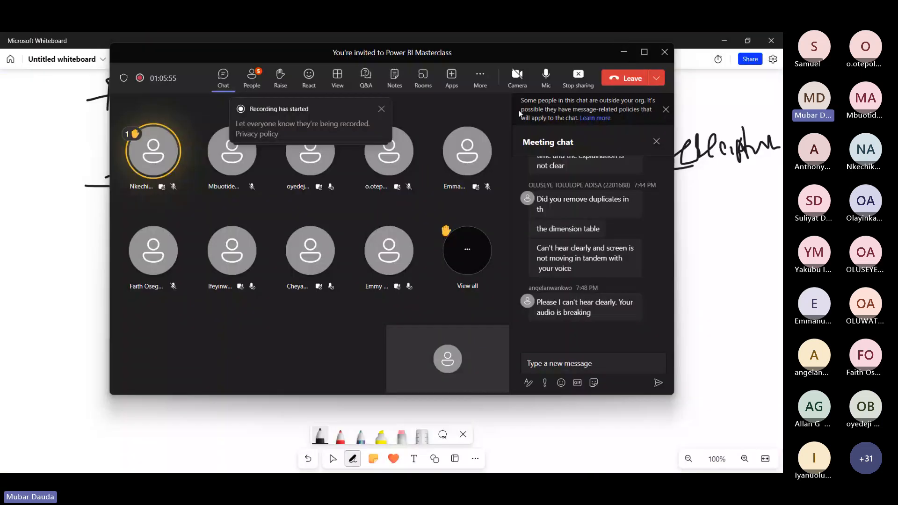
click(625, 52)
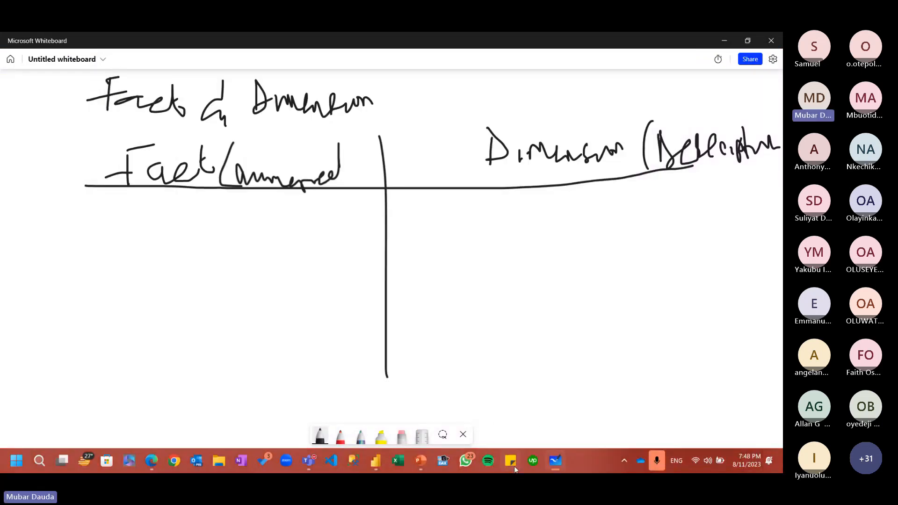
key(alt+Tab)
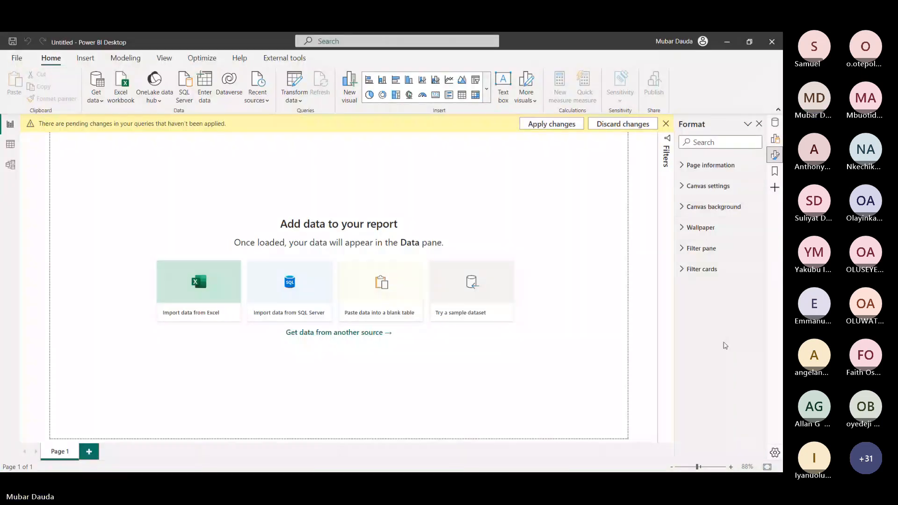
click(734, 342)
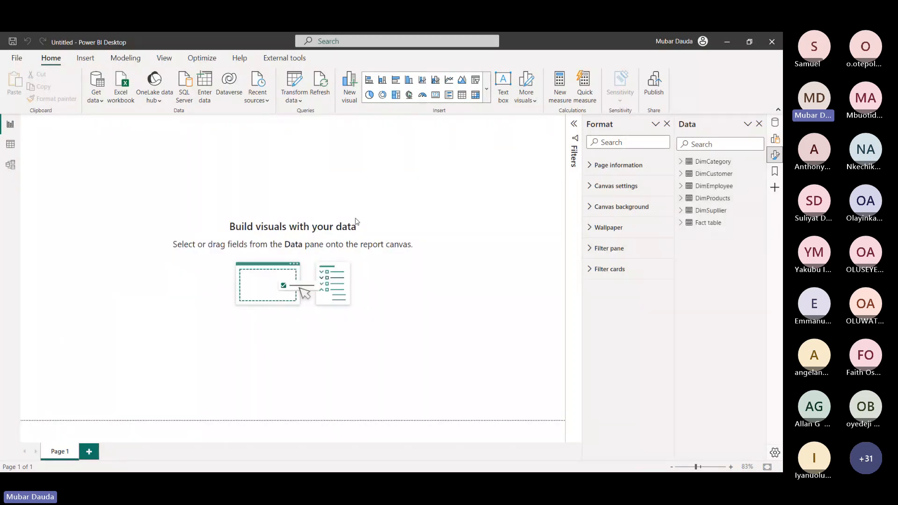
Show the data model diagram with the Properties pane collapsed and the Data pane narrowed
click(10, 165)
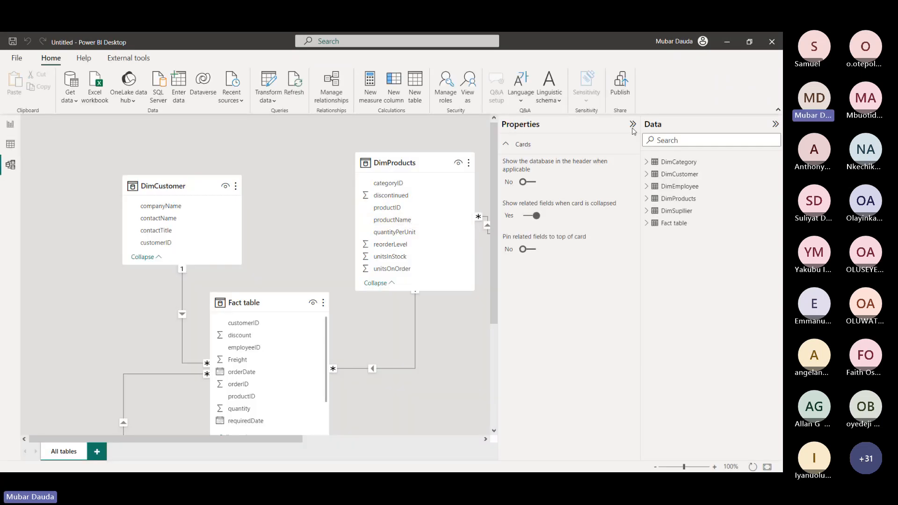
click(633, 126)
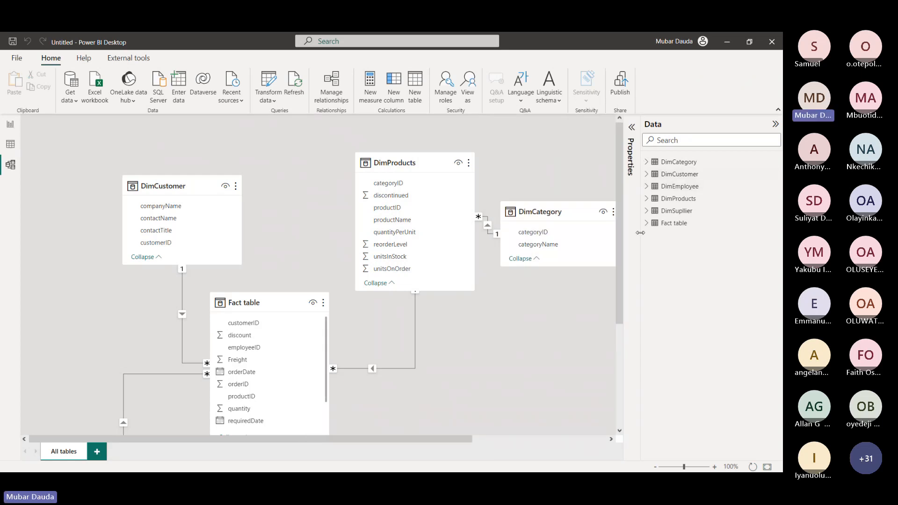
drag(641, 231, 692, 241)
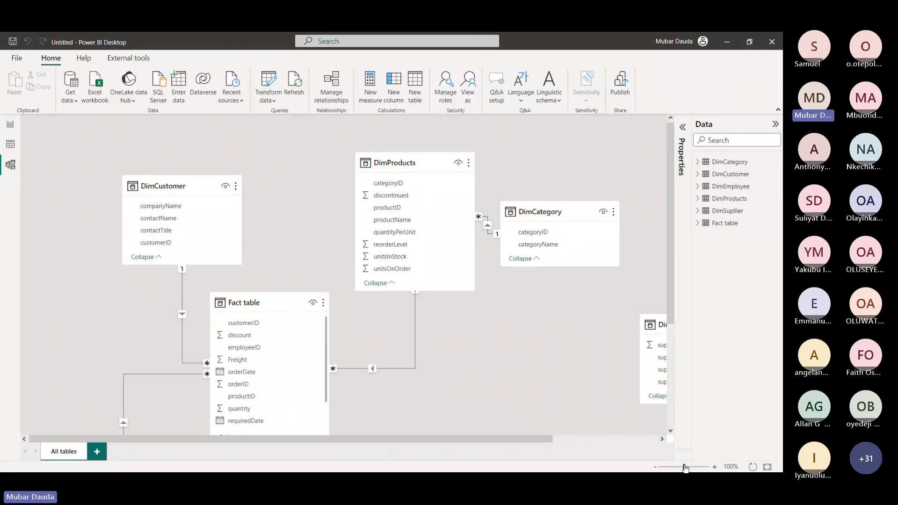
drag(685, 468, 679, 467)
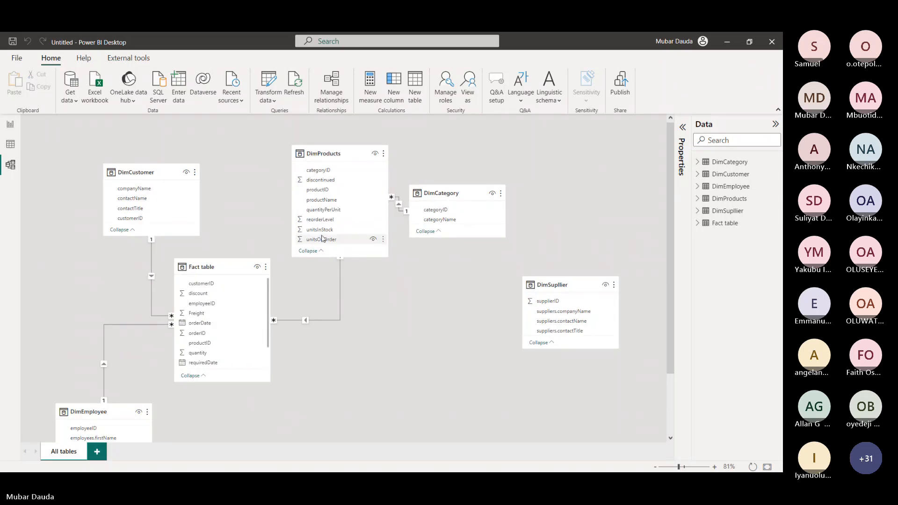
Rearrange the model diagram with DimCustomer and DimEmployee left of the Fact table, and DimProducts and DimCategory to its right
drag(342, 154, 596, 179)
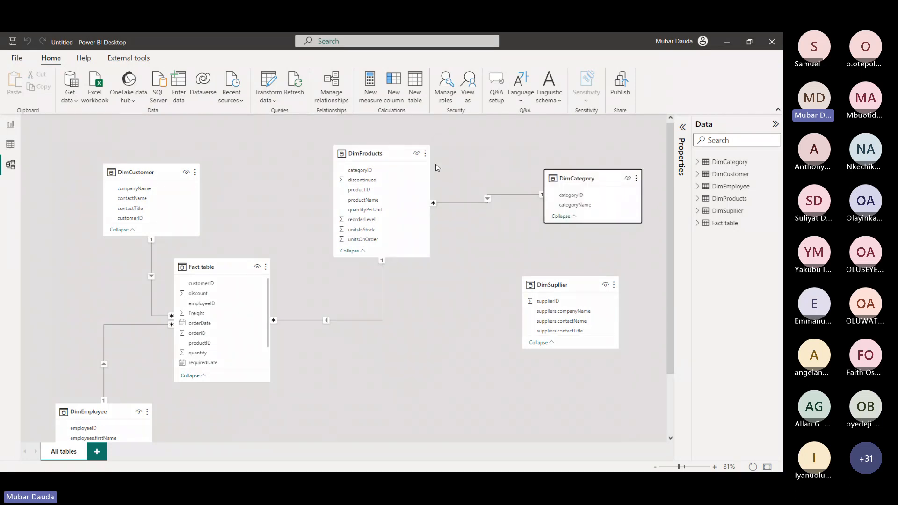
drag(393, 151, 458, 152)
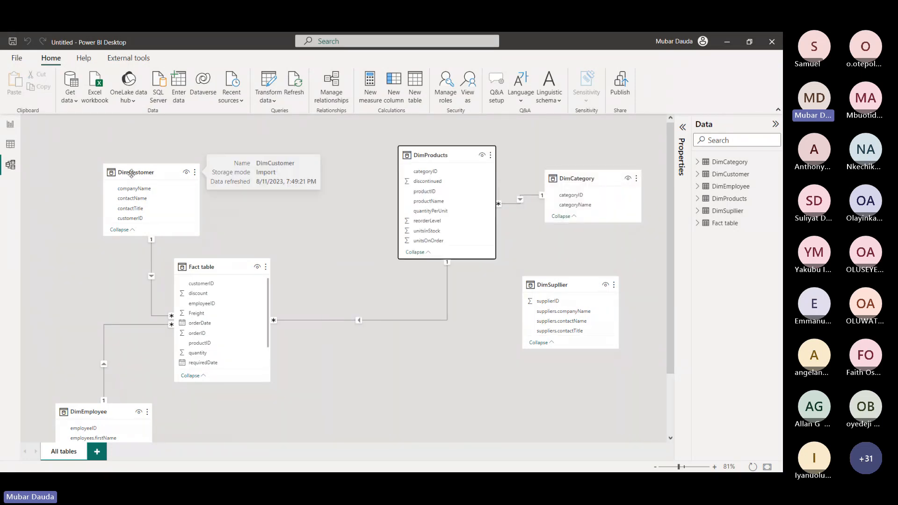
drag(127, 167, 154, 148)
drag(220, 267, 316, 238)
drag(101, 418, 167, 350)
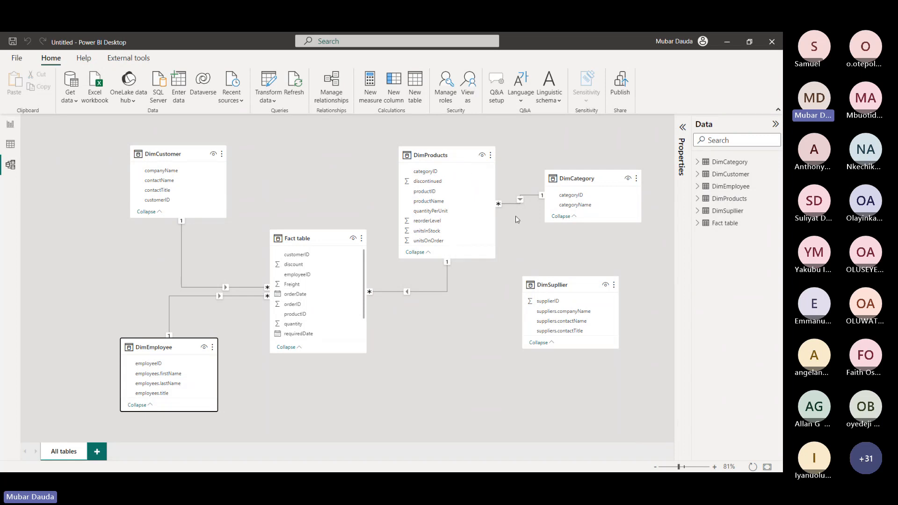
Place DimSupllier below DimProducts in the diagram and check the field list of the Fact table
drag(557, 285, 464, 361)
scroll(313, 290, down, 3)
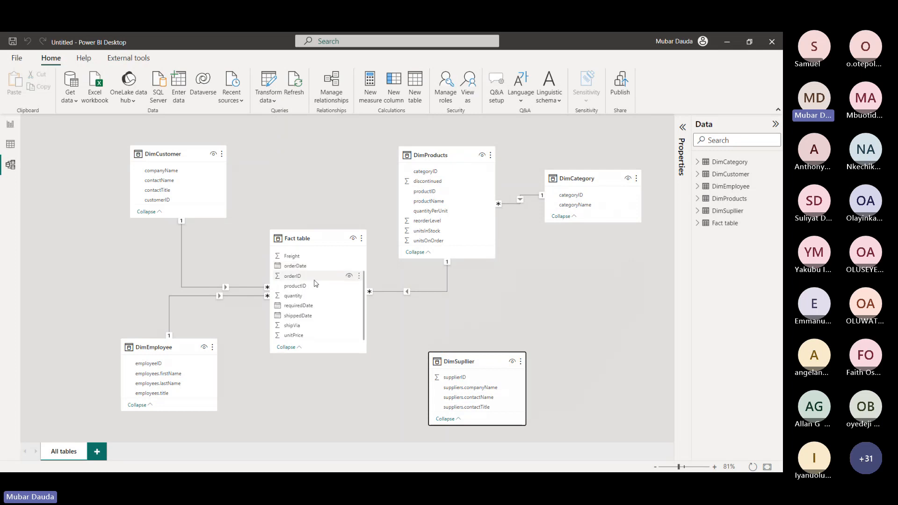
scroll(312, 323, up, 3)
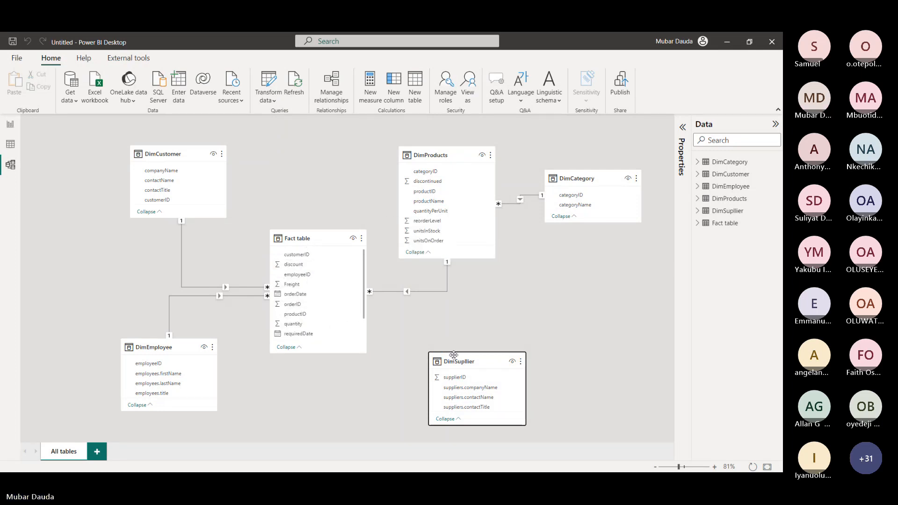
drag(462, 364, 454, 363)
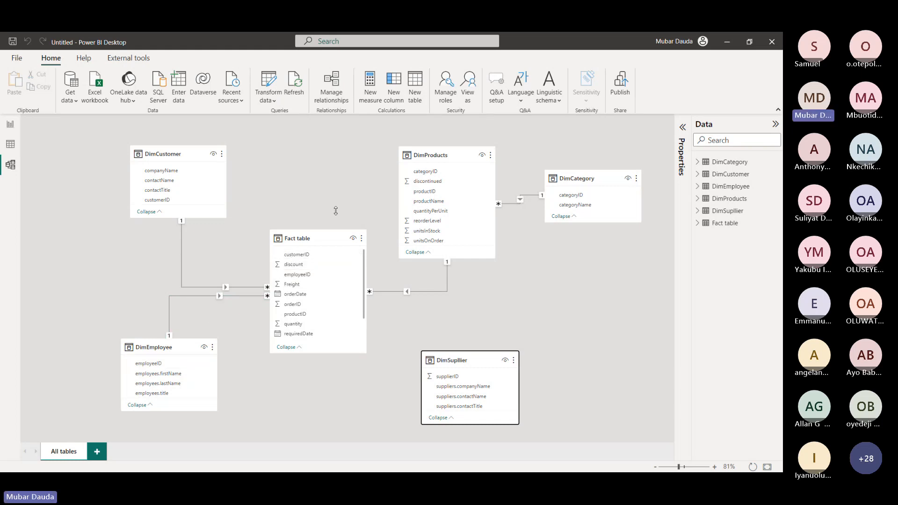
drag(427, 150, 436, 149)
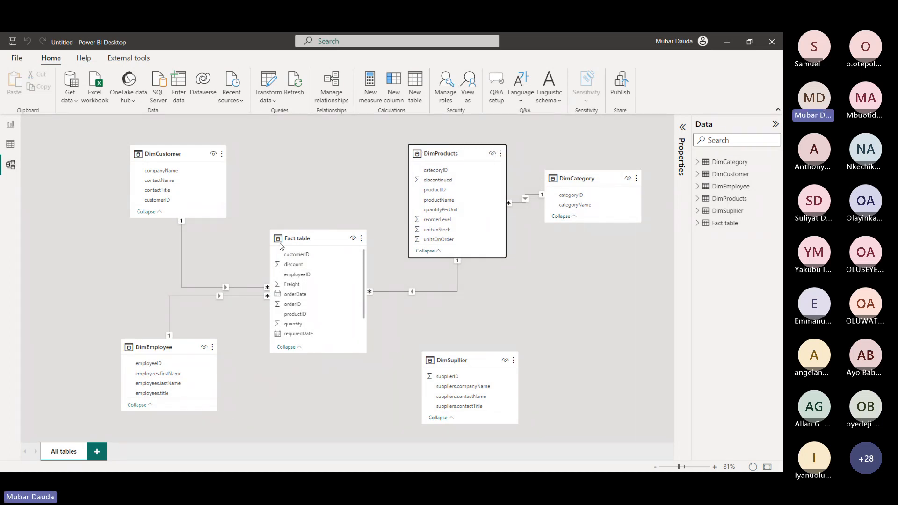
Line up DimEmployee, DimCustomer and DimProducts in one row above the Fact table
drag(303, 241, 325, 304)
drag(156, 348, 87, 169)
drag(182, 154, 253, 154)
click(100, 168)
drag(101, 169, 103, 154)
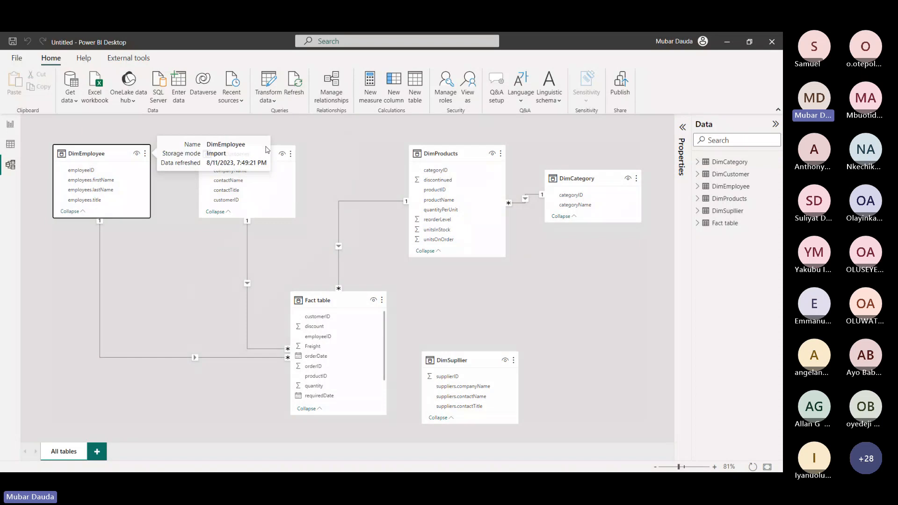
drag(417, 152, 360, 152)
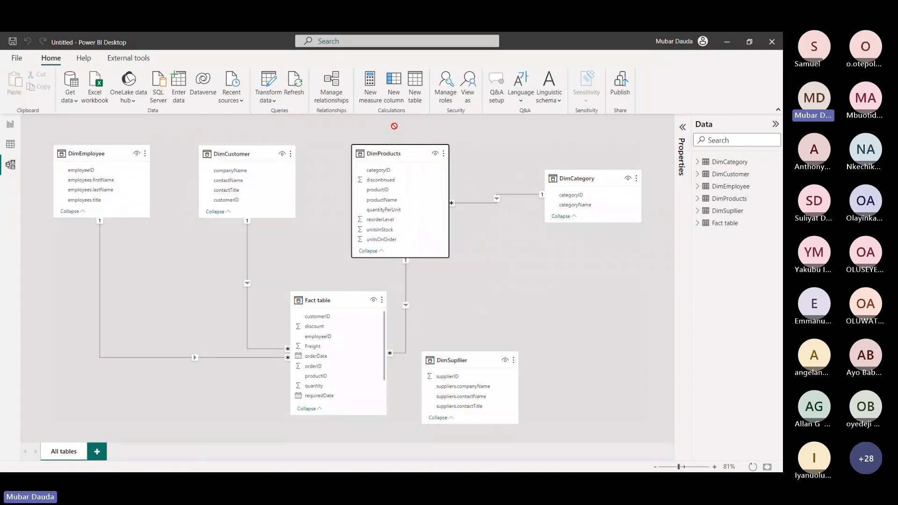
Try placing DimCategory and DimSupllier in the same row, to the right of DimProducts
click(475, 358)
drag(476, 358, 578, 277)
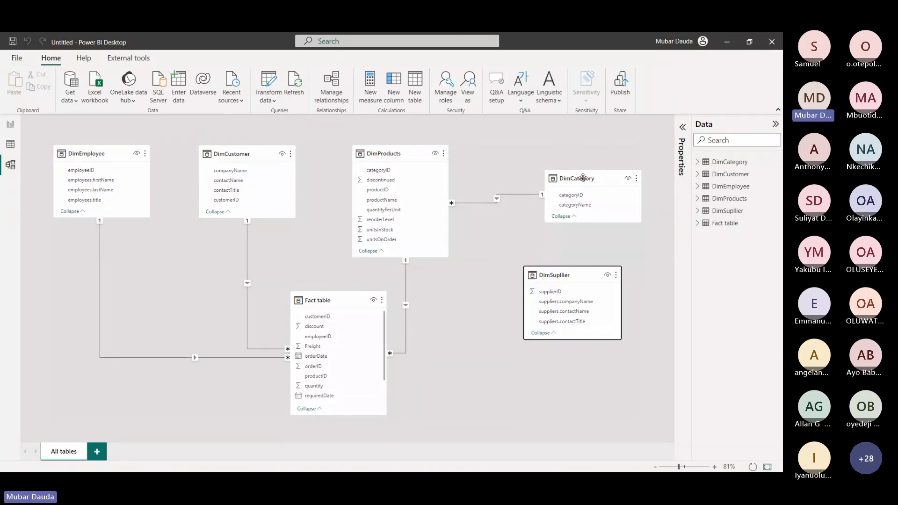
drag(565, 177, 502, 153)
drag(591, 275, 638, 146)
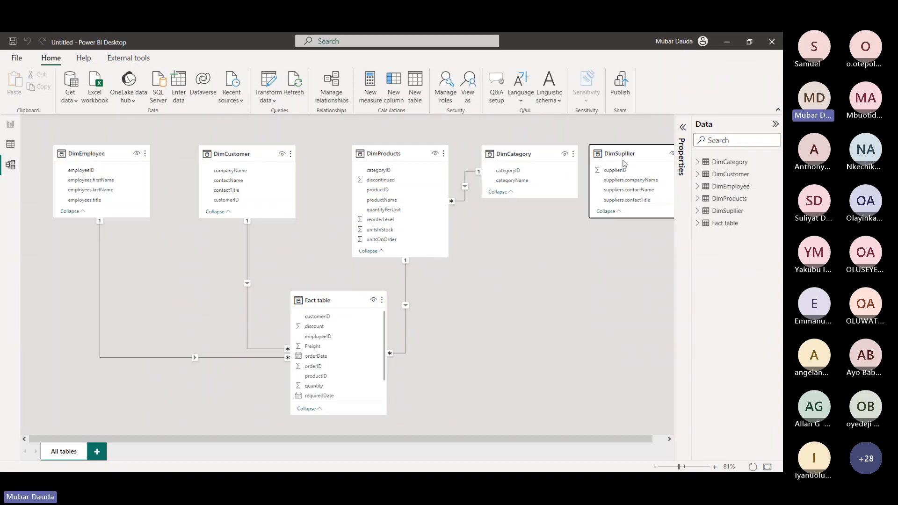
Move DimSupllier down to the lower right of the Fact table and DimCategory farther right of DimProducts
drag(603, 159, 511, 363)
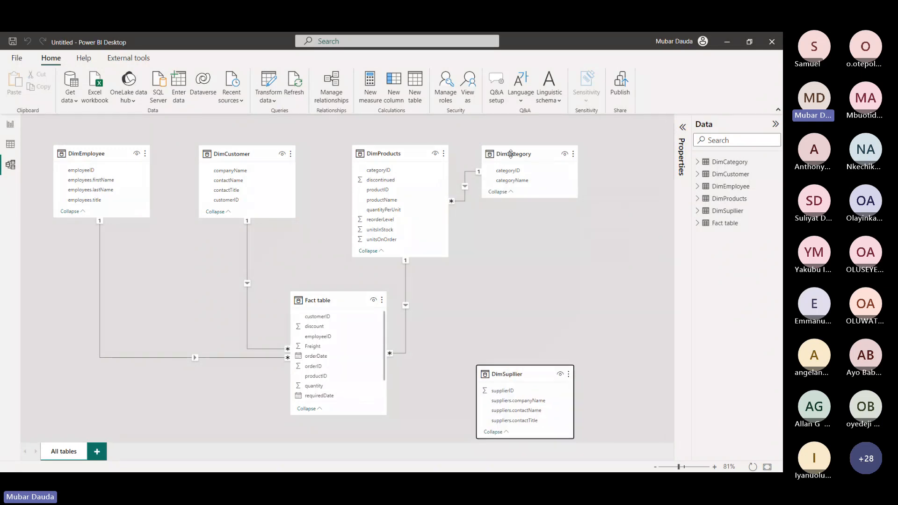
drag(519, 154, 606, 172)
click(397, 154)
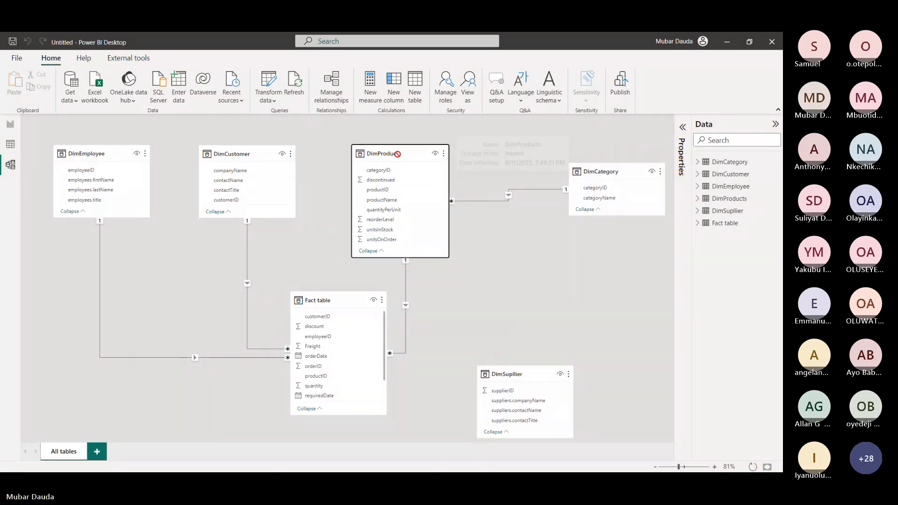
Spread the tables around the Fact table: DimProducts toward DimCategory, DimCustomer to the lower left, DimEmployee slightly right, and the Fact table up to the centre
drag(398, 154, 538, 154)
drag(238, 155, 114, 370)
click(91, 154)
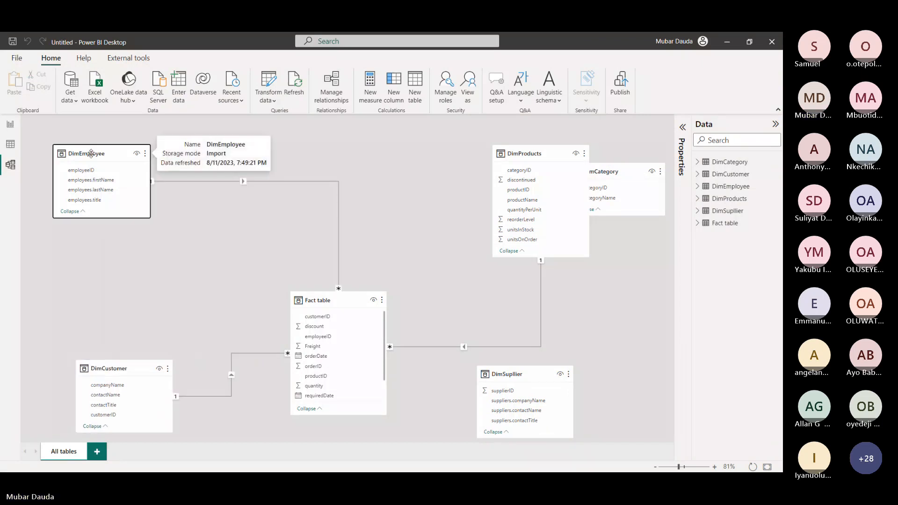
drag(91, 153, 123, 154)
drag(338, 301, 320, 222)
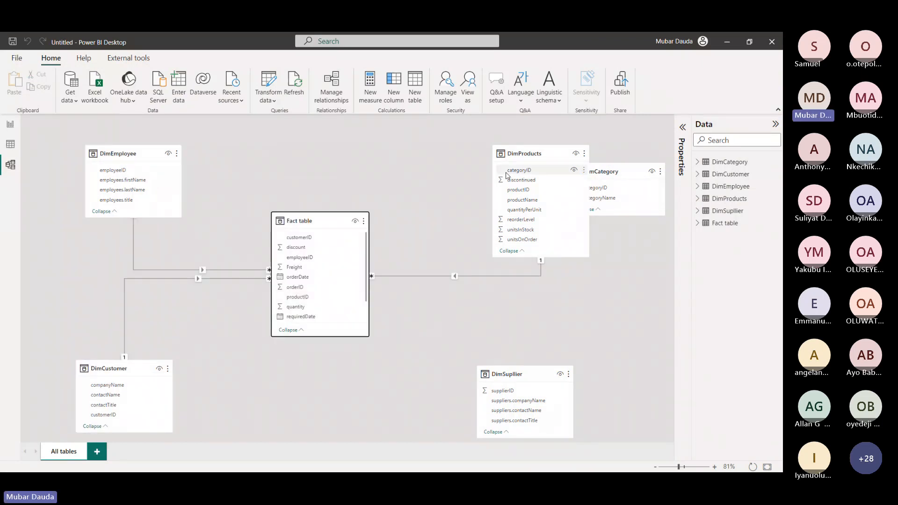
Bring DimProducts, DimEmployee, DimCustomer and DimSupllier closer to the four corners of the Fact table
drag(506, 176, 461, 140)
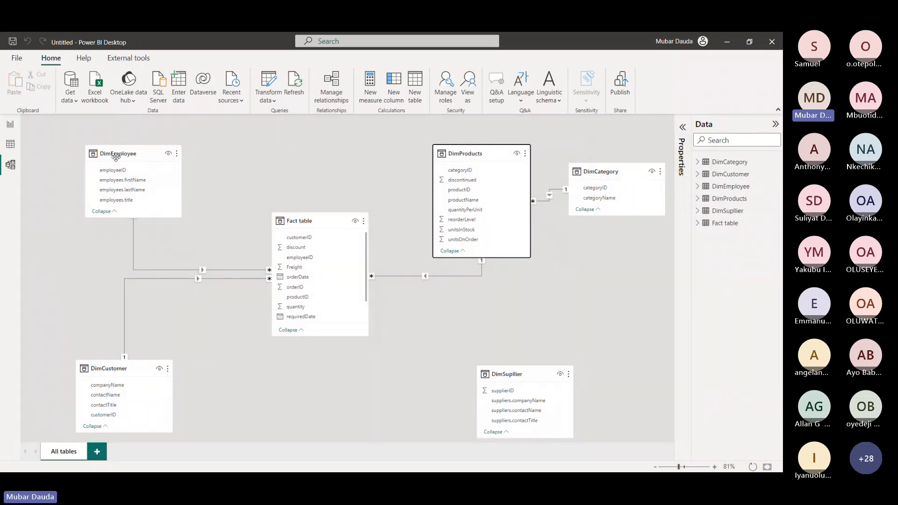
drag(116, 157, 172, 157)
drag(115, 368, 179, 347)
drag(507, 373, 466, 341)
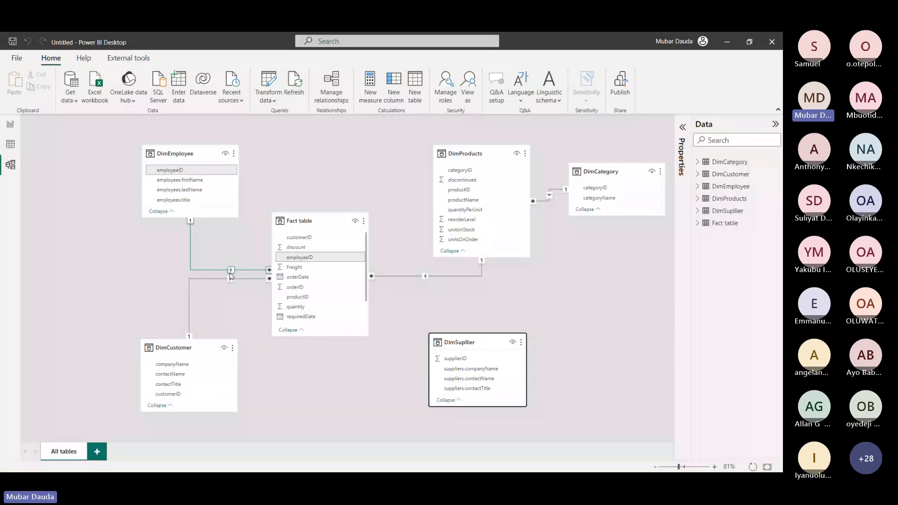
Review the list of model relationships and open the relationship between the Fact table and DimEmployee for editing
click(326, 90)
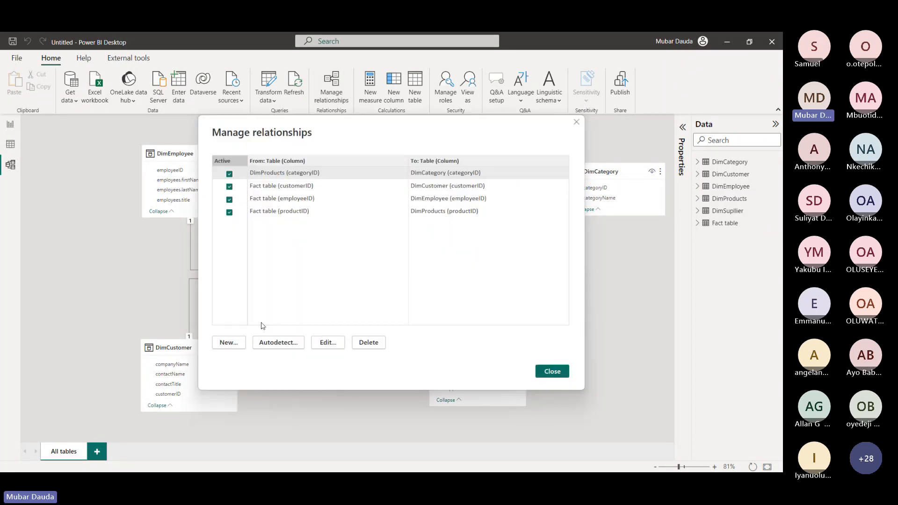
click(553, 371)
double_click(229, 270)
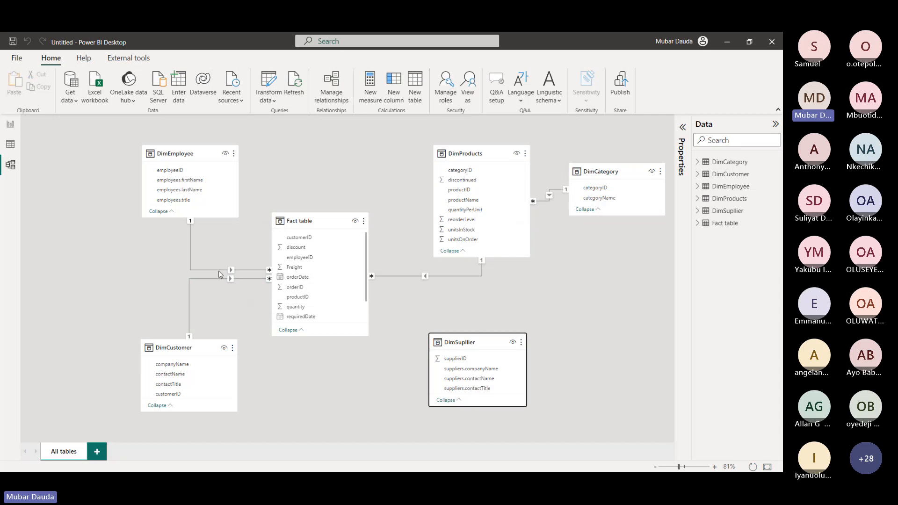
click(233, 272)
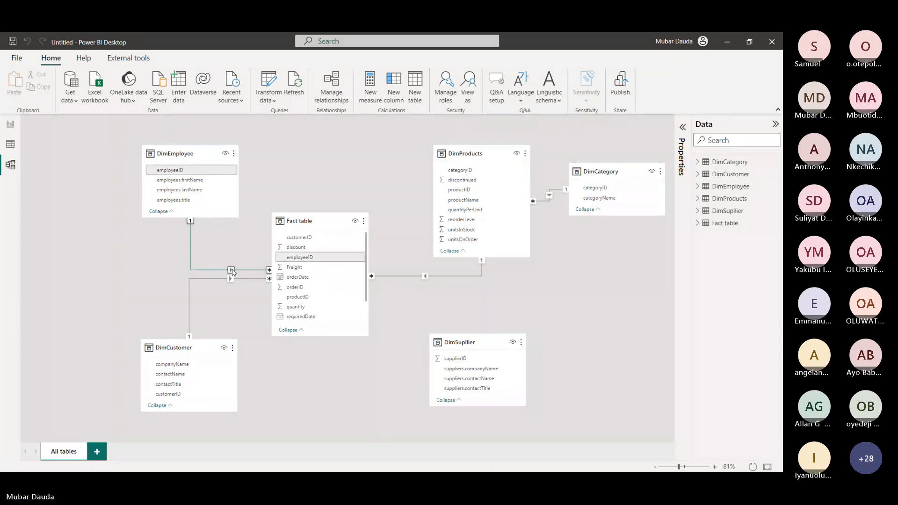
double_click(233, 272)
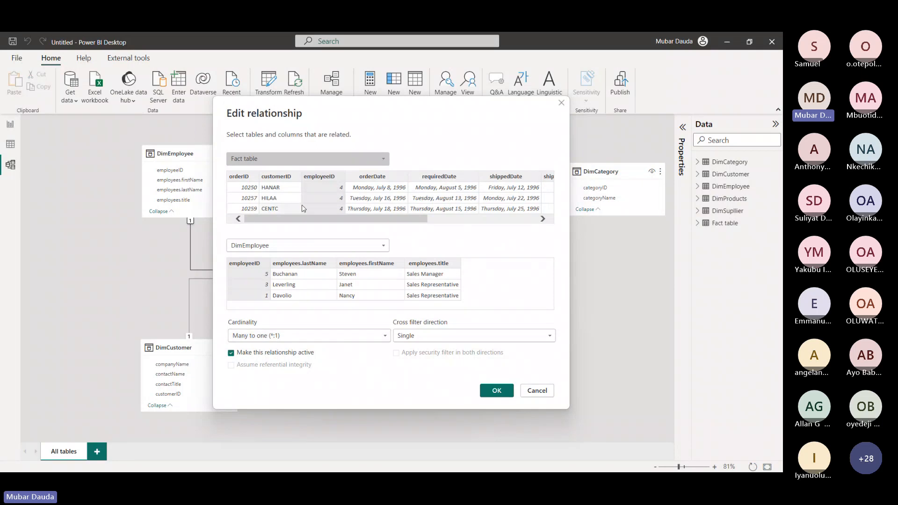
Try reversing the relationship with DimEmployee as the first table and Fact table as the second
click(276, 160)
click(276, 187)
click(305, 245)
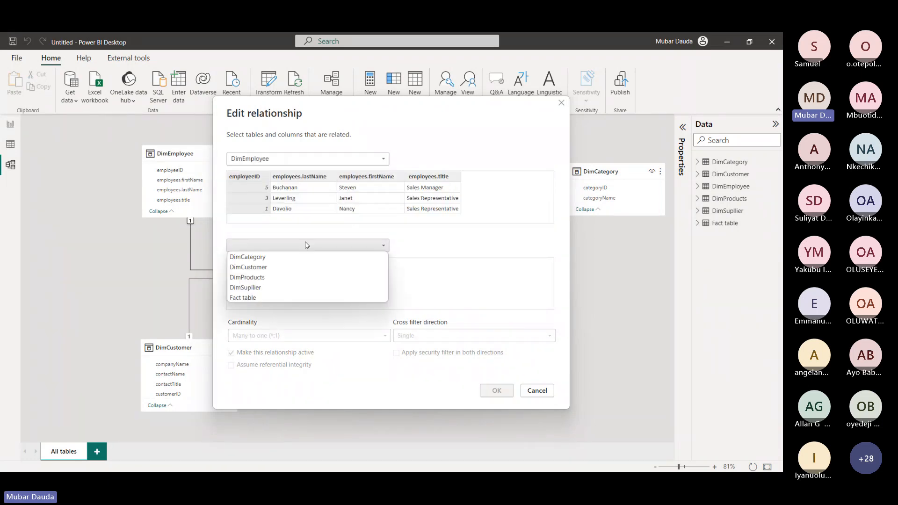
click(286, 298)
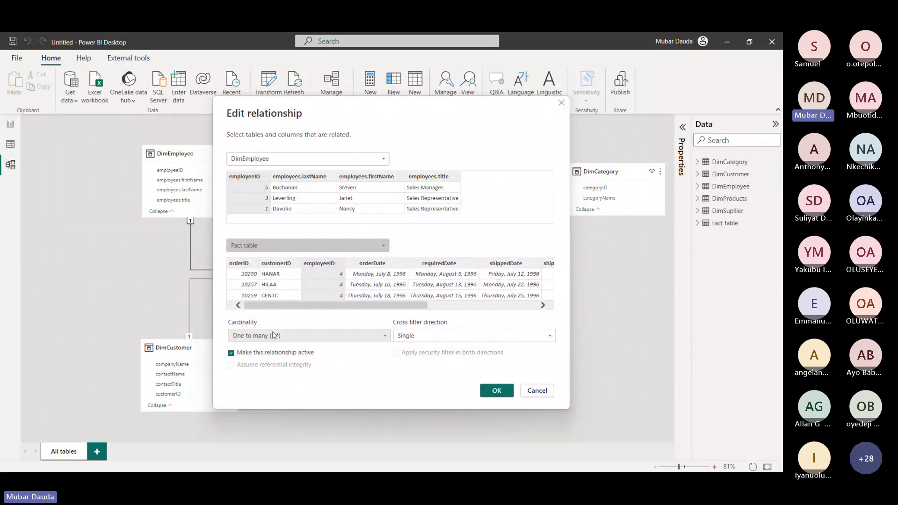
Set Fact table as the first table and DimEmployee as the second, with Many to one (*:1) cardinality
click(290, 159)
click(281, 222)
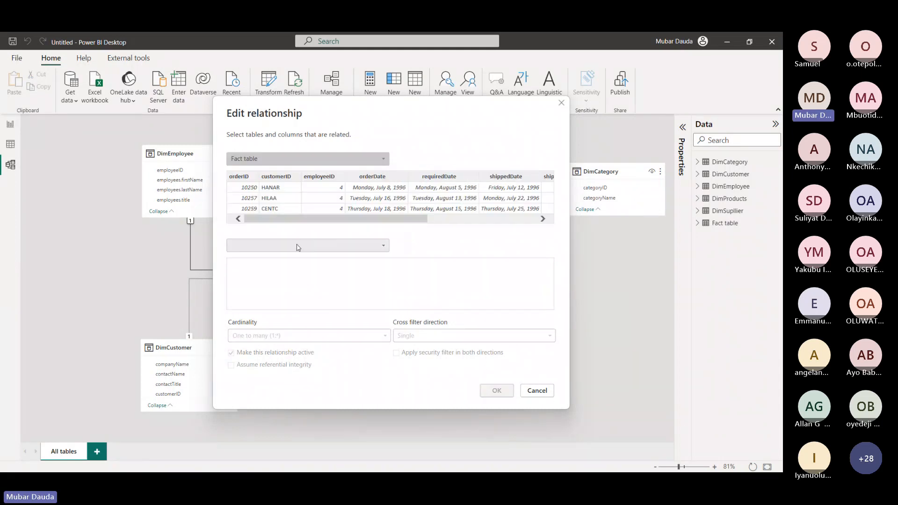
click(300, 247)
click(291, 278)
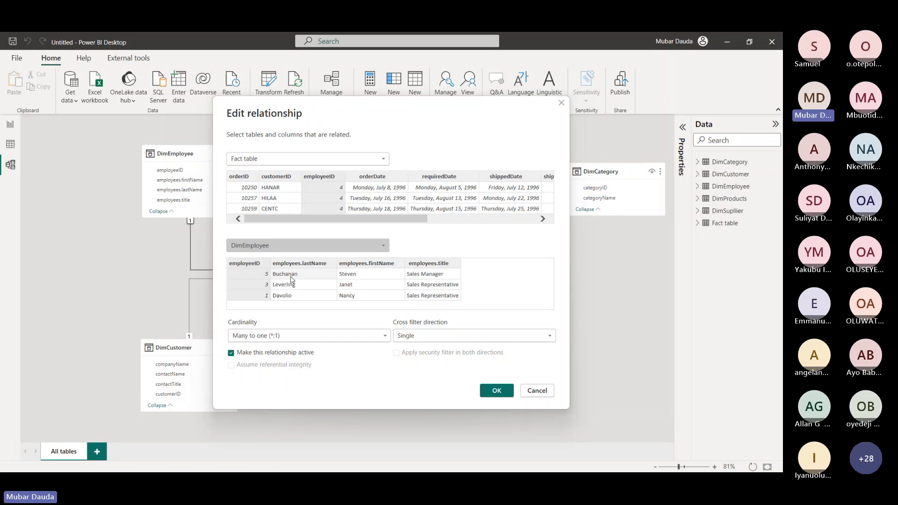
click(299, 335)
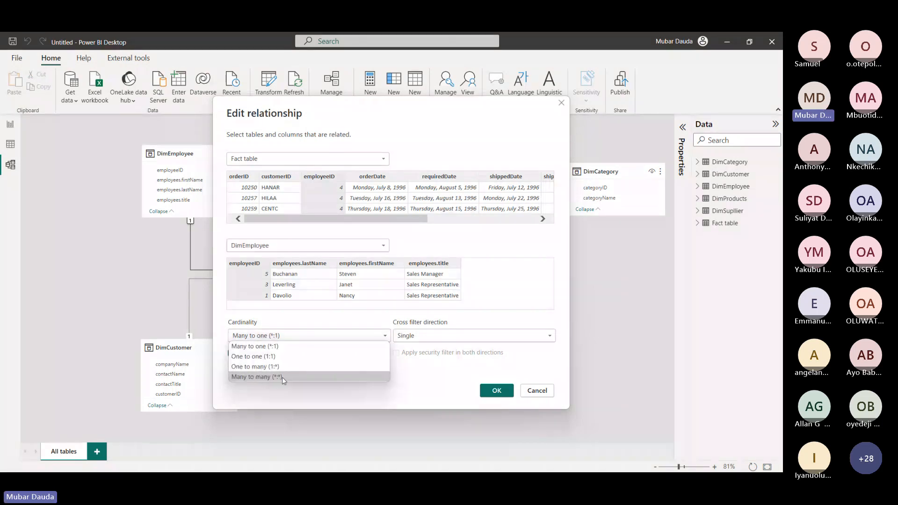
click(274, 348)
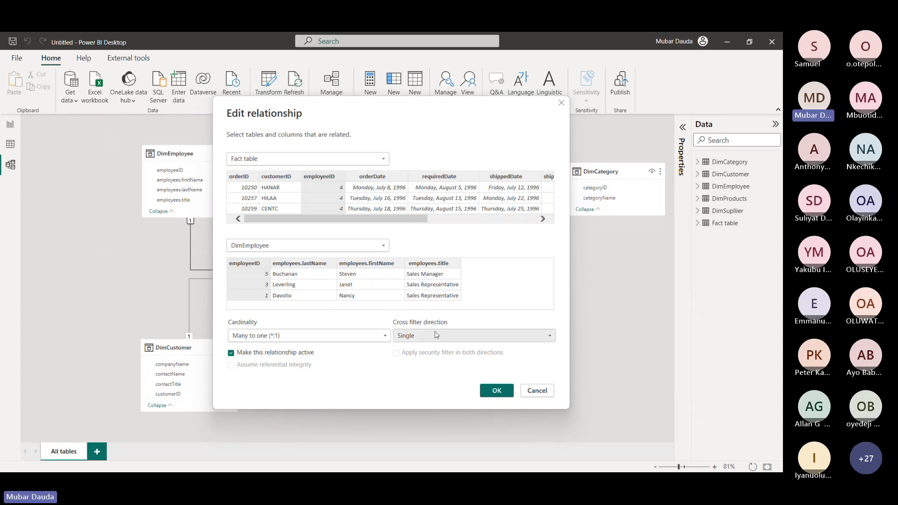
Try One to one (1:1) and Many to many (*:*) cardinality for the Fact table and DimEmployee relationship
drag(406, 107, 373, 102)
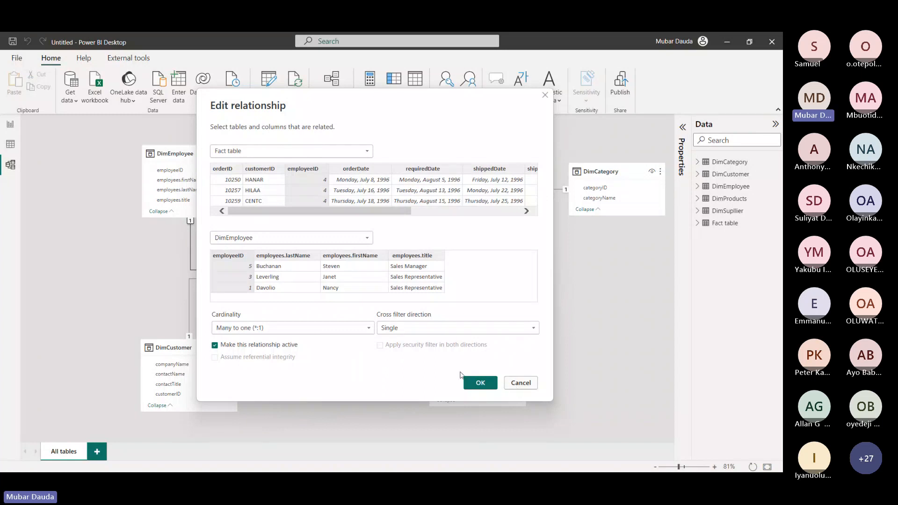
click(366, 328)
click(339, 353)
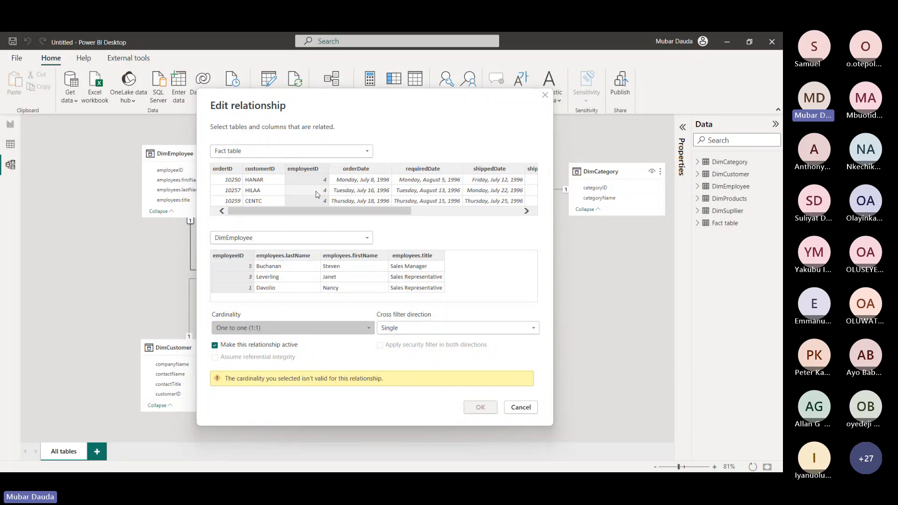
click(356, 334)
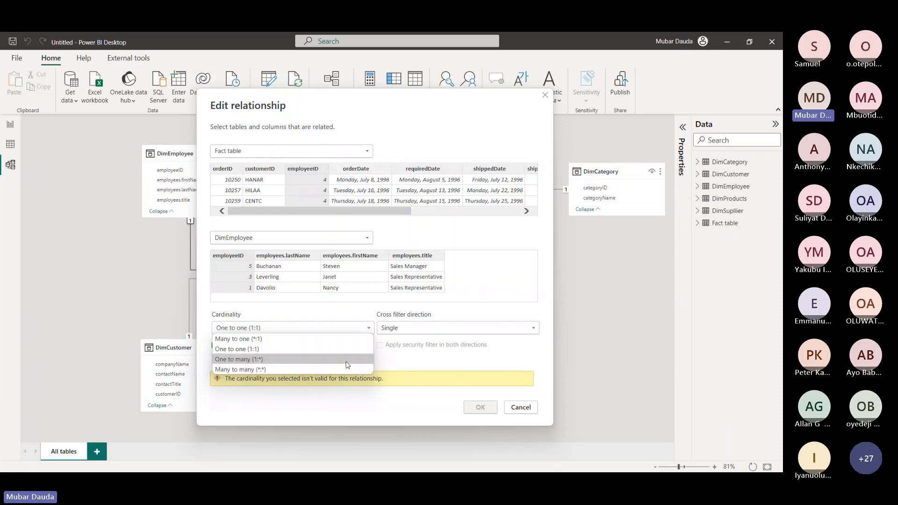
click(345, 369)
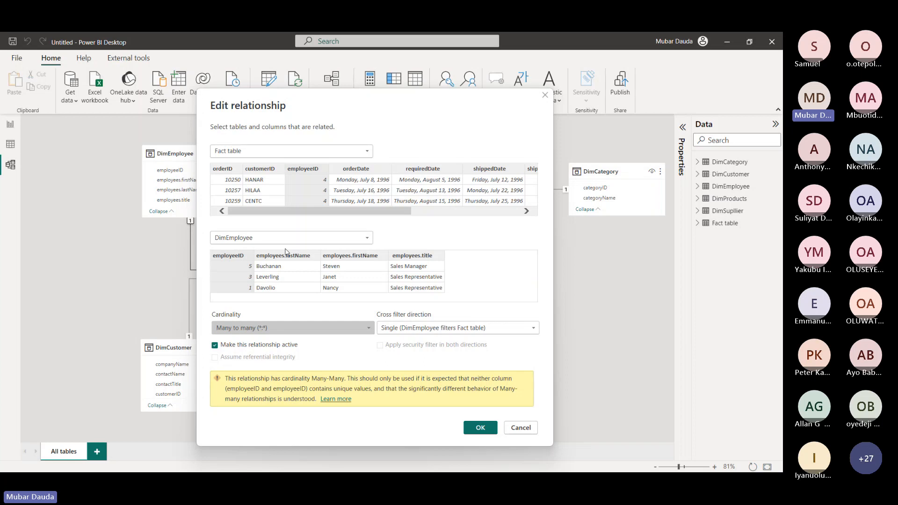
click(342, 329)
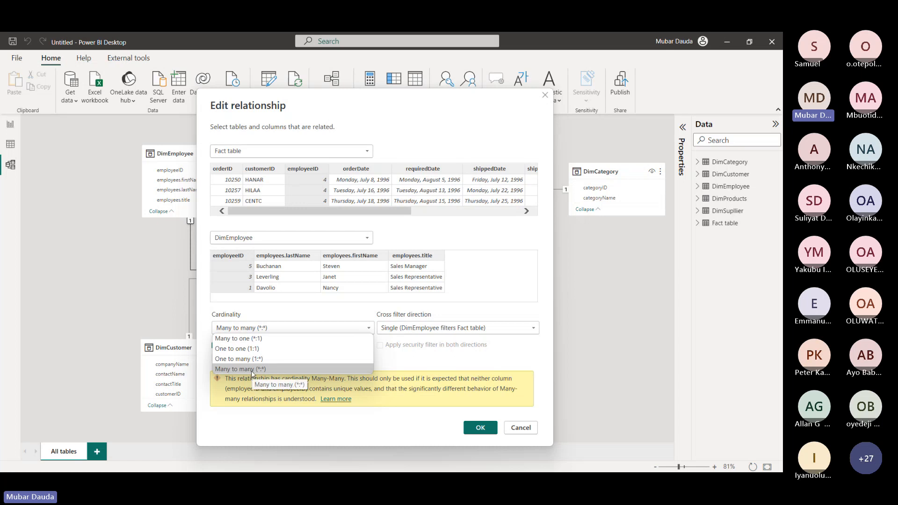
click(417, 372)
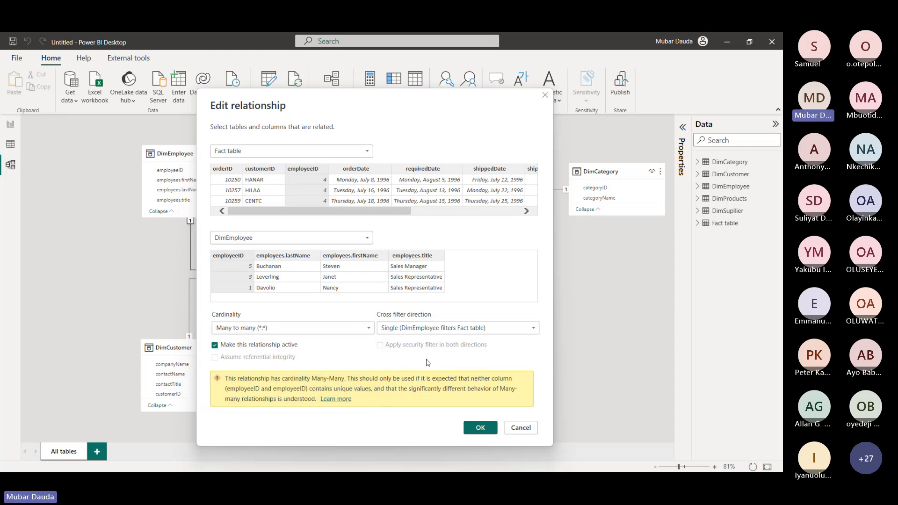
Set the cardinality back to Many to one (*:1) and accept the Fact table and DimEmployee relationship
click(346, 330)
click(333, 338)
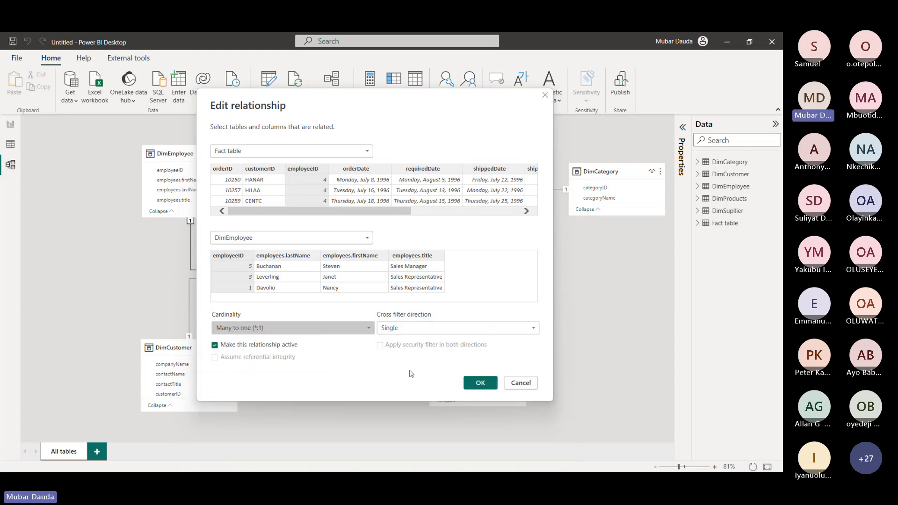
click(478, 384)
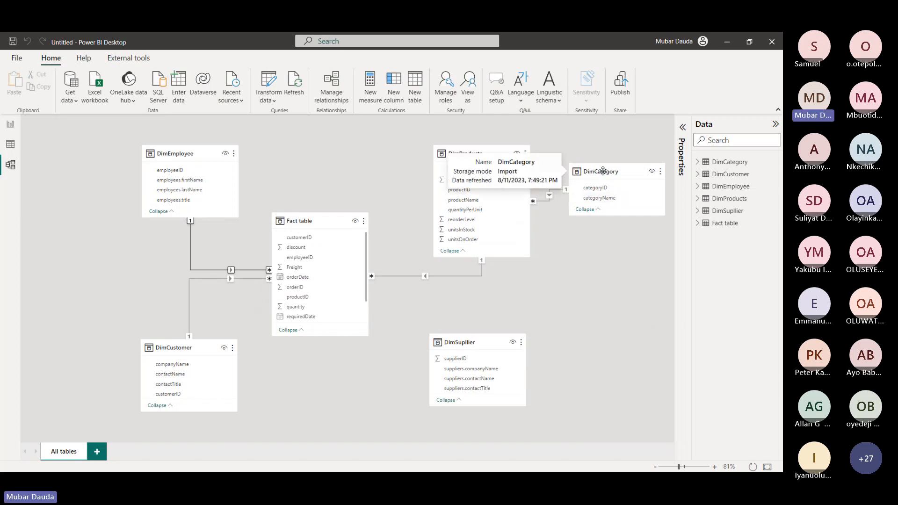
Move DimCategory slightly down beside DimProducts and open the data queries in the Power Query Editor
drag(603, 169, 598, 197)
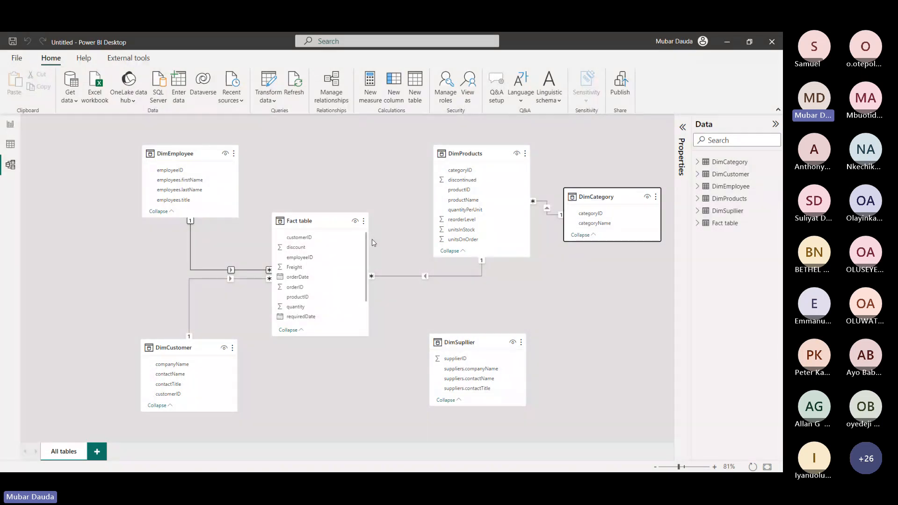
click(268, 78)
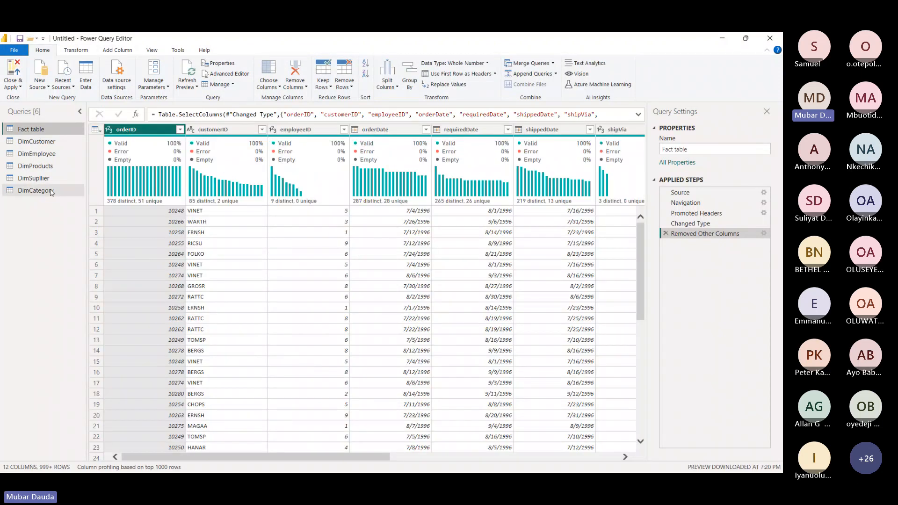
Delete the DimCategory query
click(52, 192)
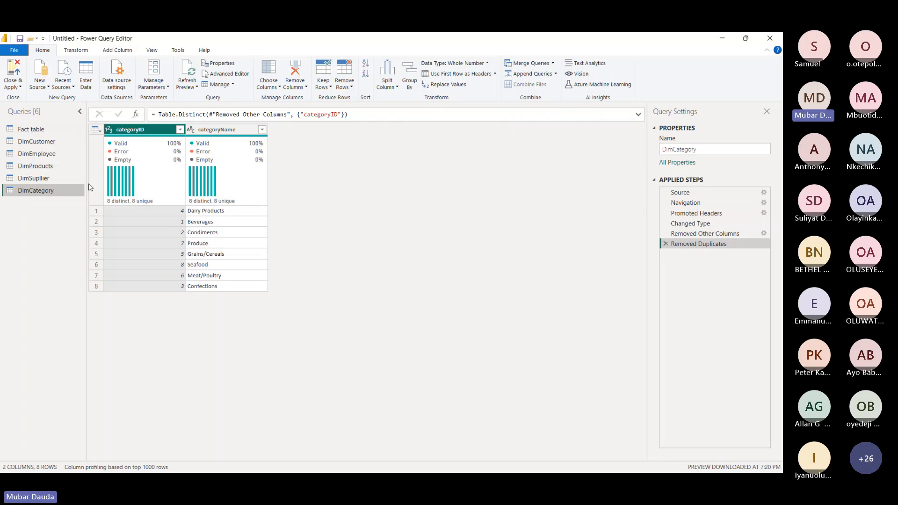
right_click(56, 194)
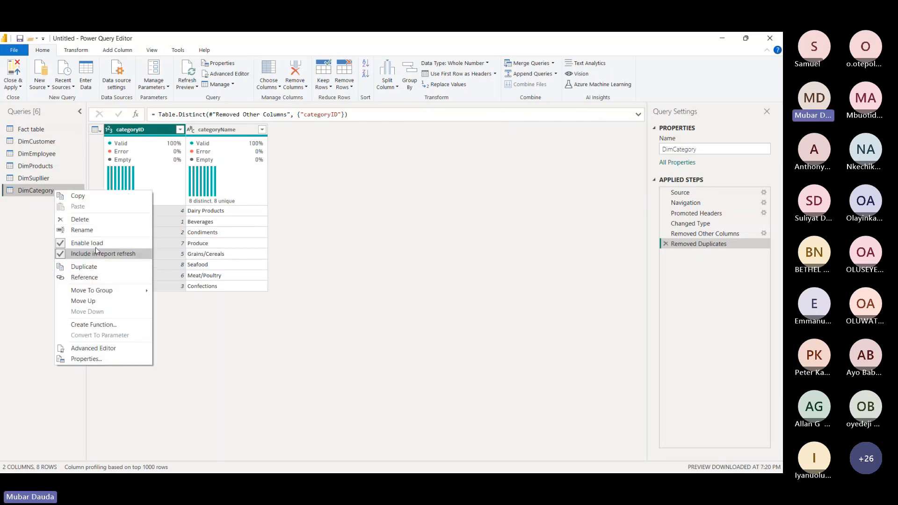
click(80, 219)
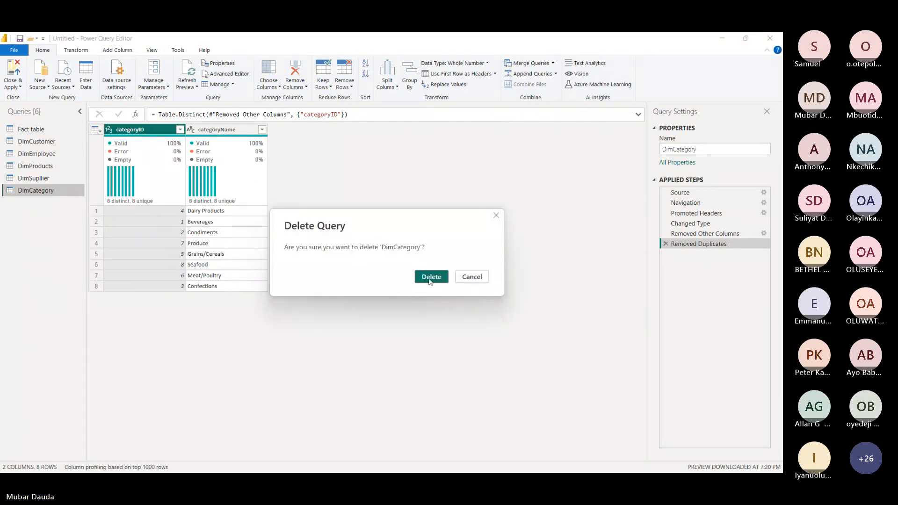
click(430, 277)
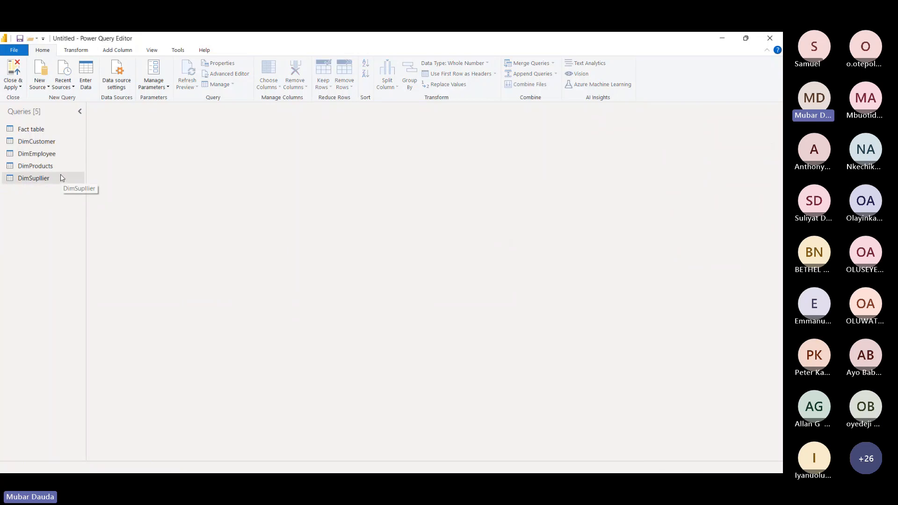
In DimProducts, keep the categoryName column instead of categoryID in Removed Other Columns and return to the Removed Duplicates step
click(56, 167)
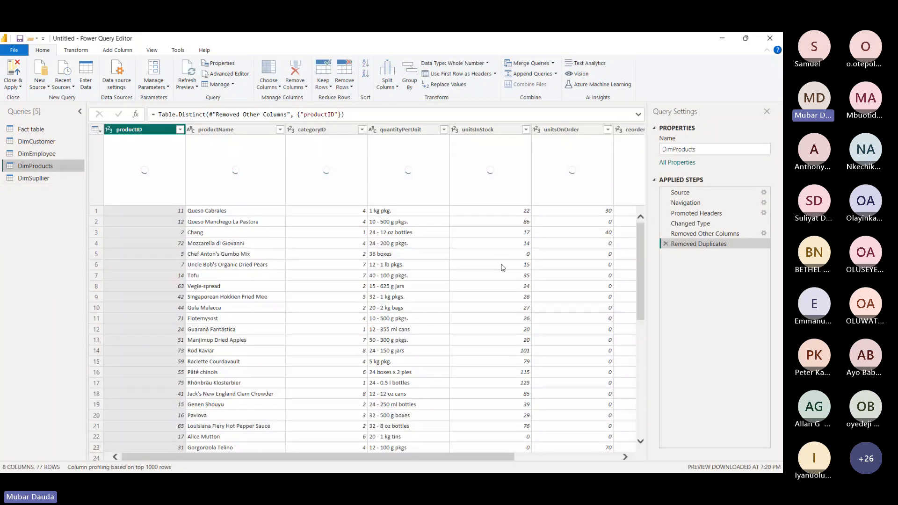
click(763, 237)
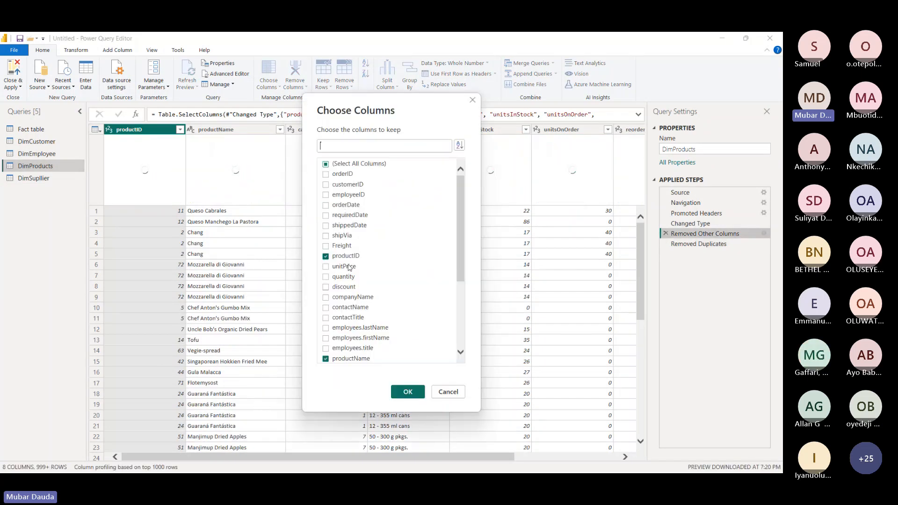
scroll(355, 337, down, 3)
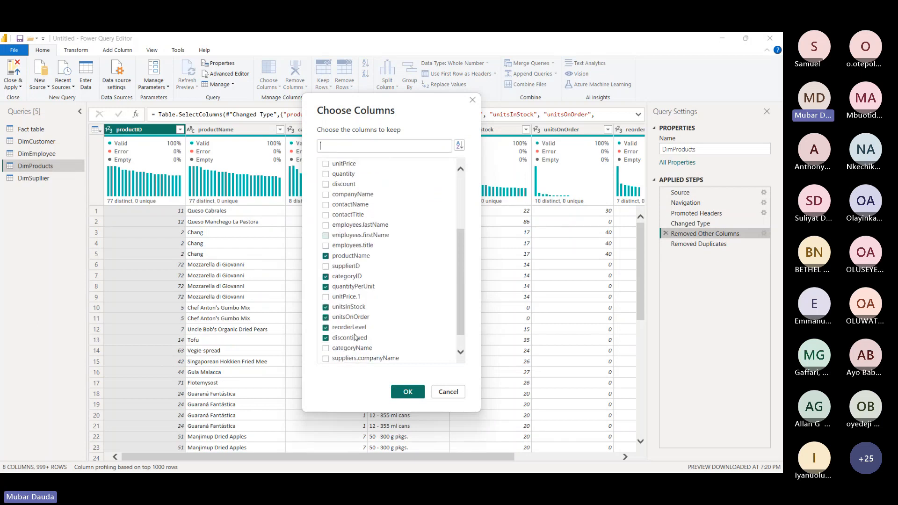
click(352, 348)
click(344, 277)
click(397, 393)
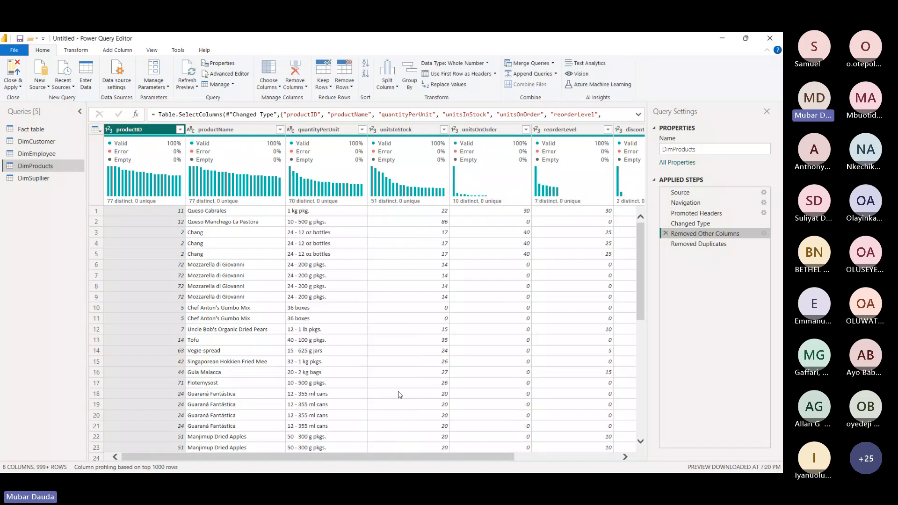
drag(376, 454, 377, 455)
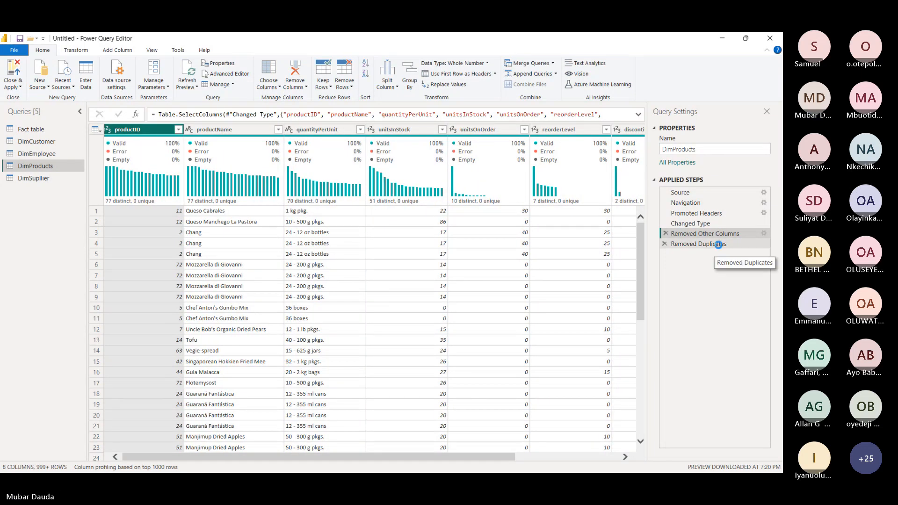
click(718, 244)
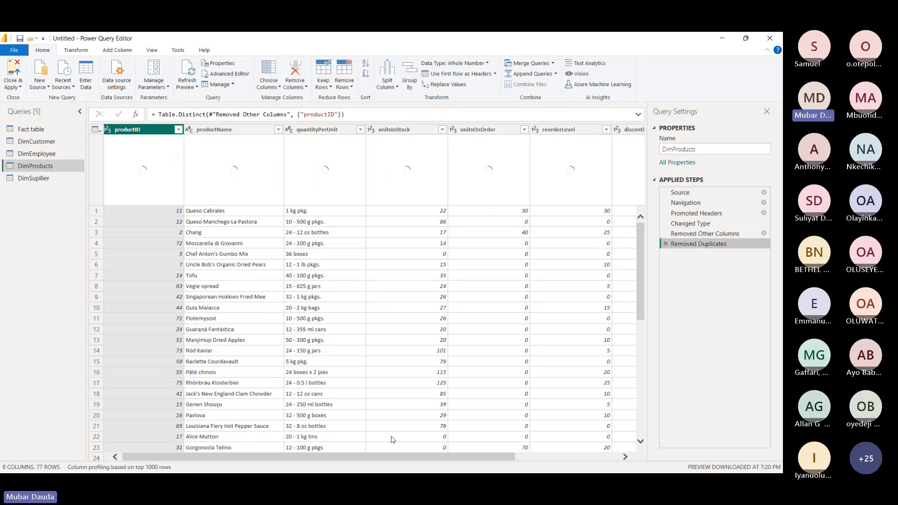
scroll(541, 284, right, 3)
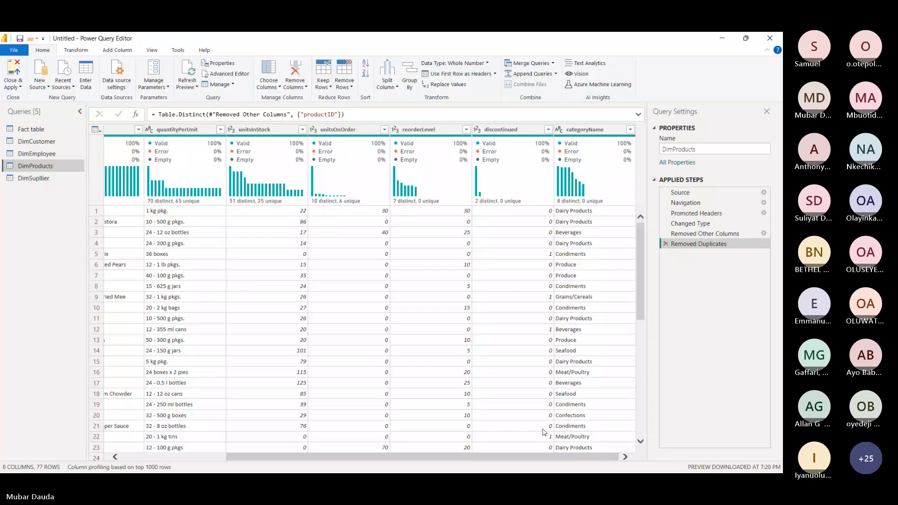
drag(541, 455, 435, 455)
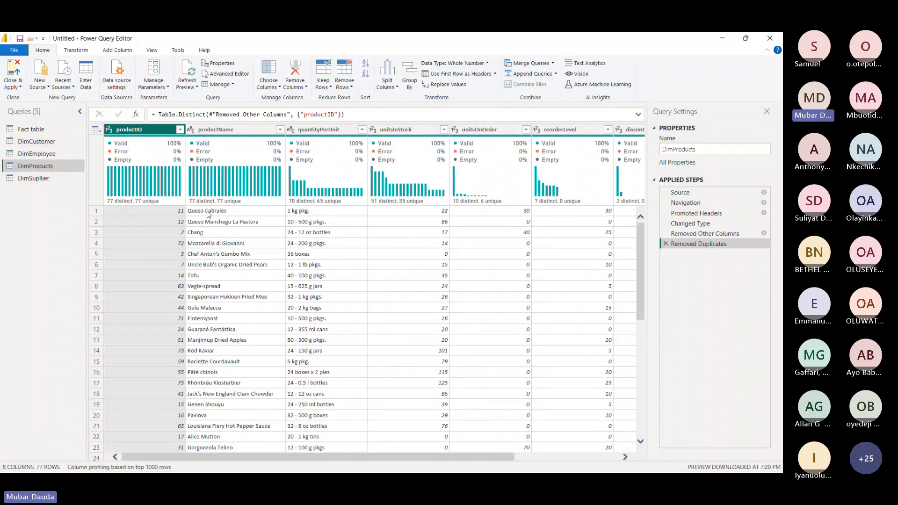
drag(327, 457, 453, 473)
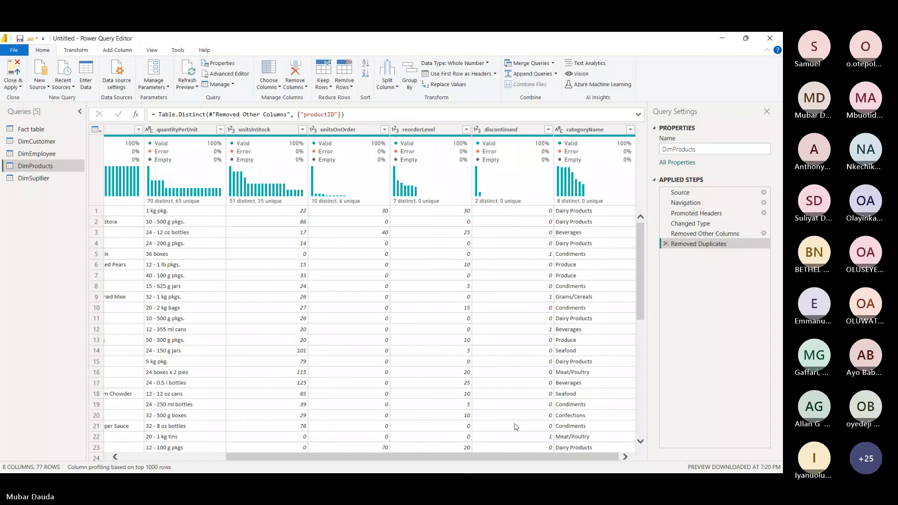
drag(482, 457, 285, 438)
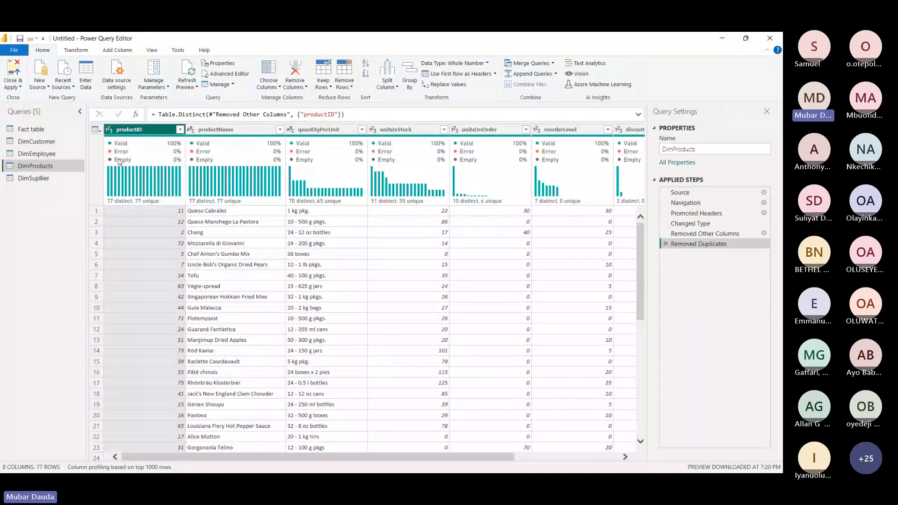
Add supplierID to the columns kept in the Fact table and apply the query changes to the model
click(34, 178)
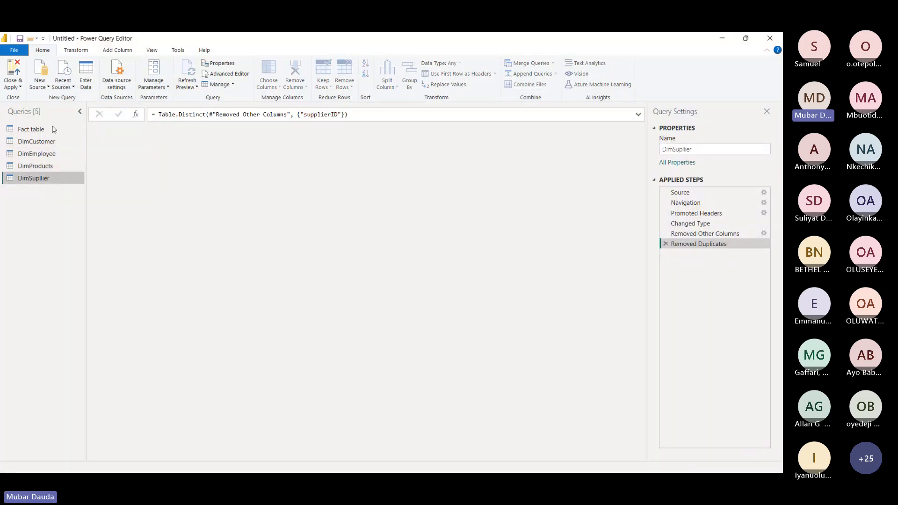
click(52, 129)
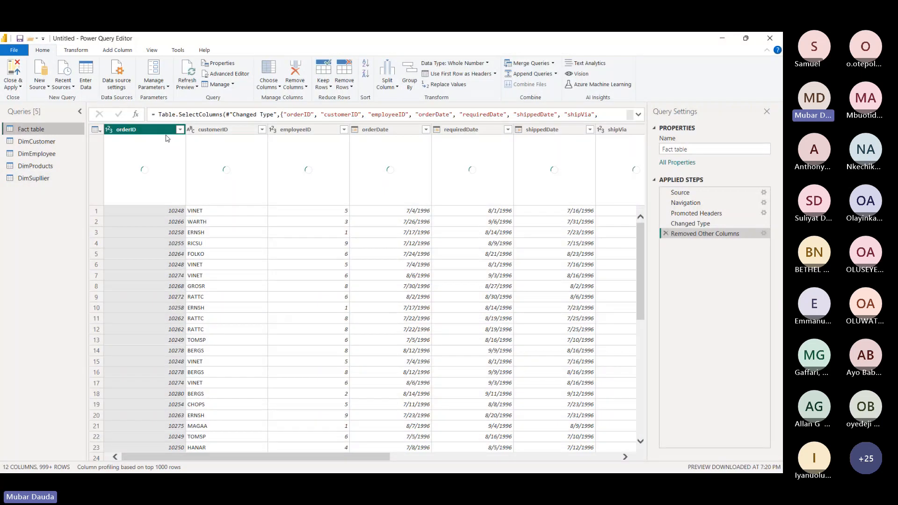
click(764, 234)
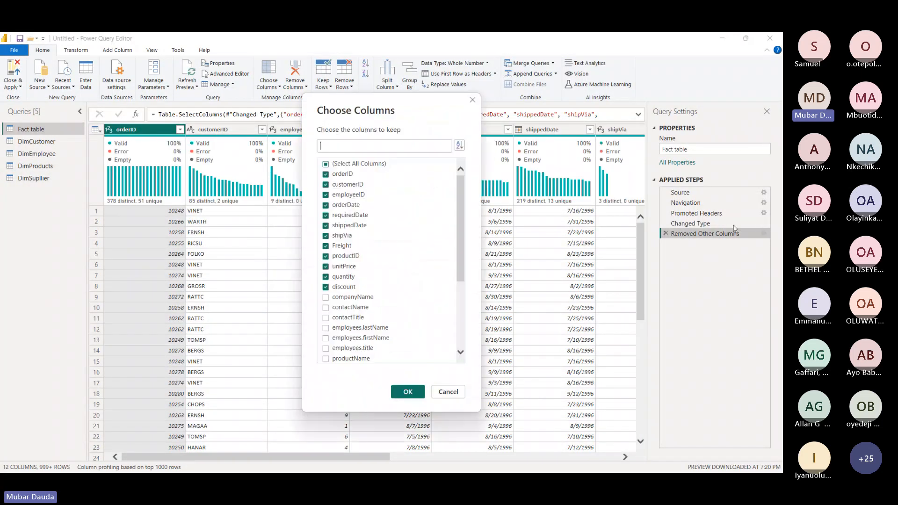
scroll(368, 279, down, 4)
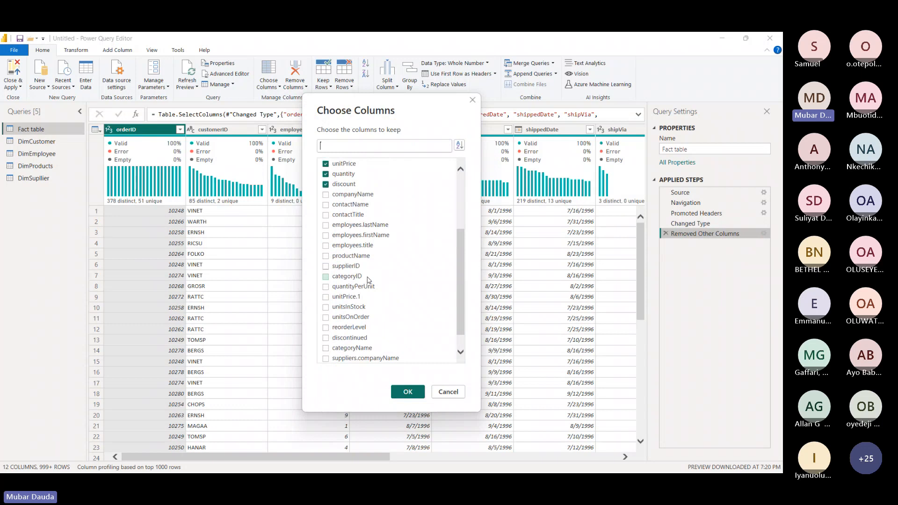
scroll(347, 281, down, 1)
click(348, 245)
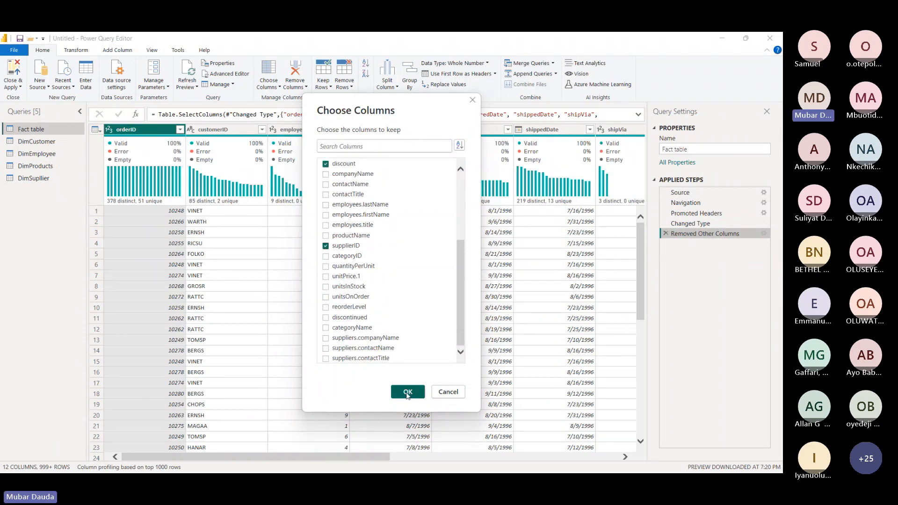
click(408, 393)
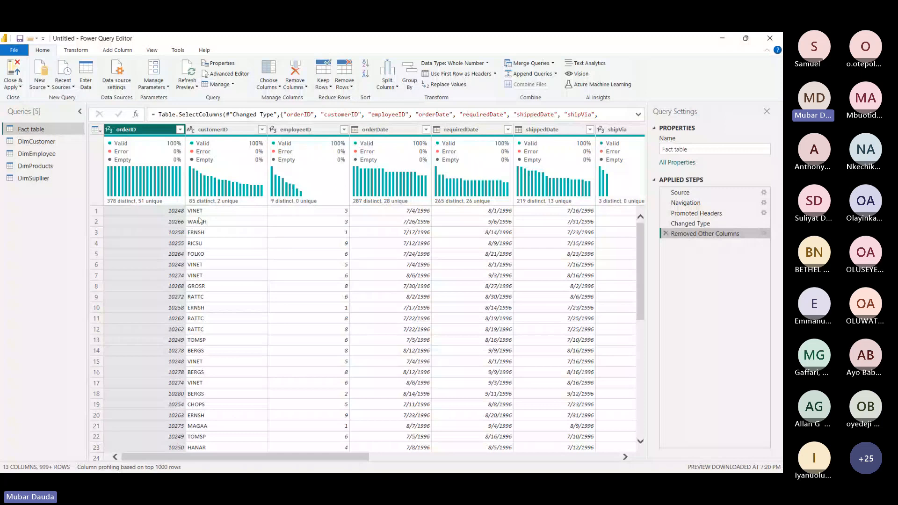
click(13, 73)
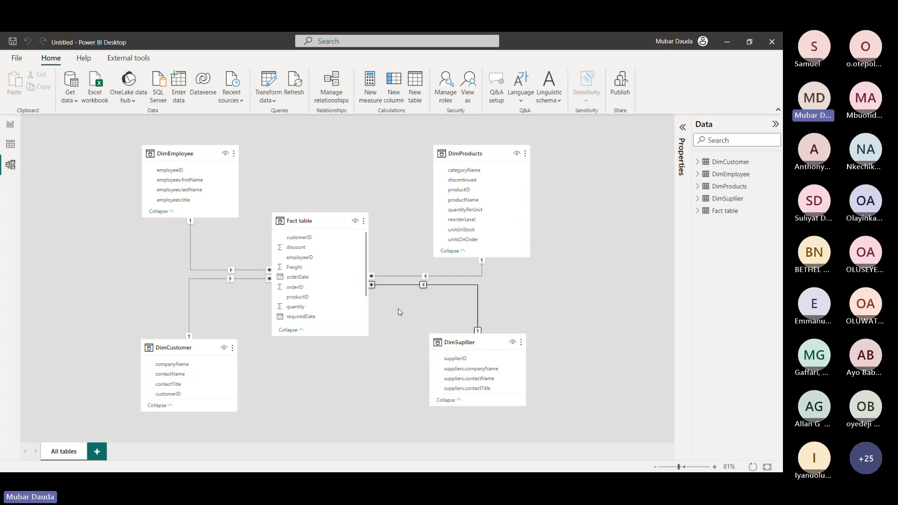
Arrange the model diagram around a central Fact table, with DimEmployee above DimCustomer on one side and DimSupllier above DimProducts on the other
drag(470, 345, 470, 364)
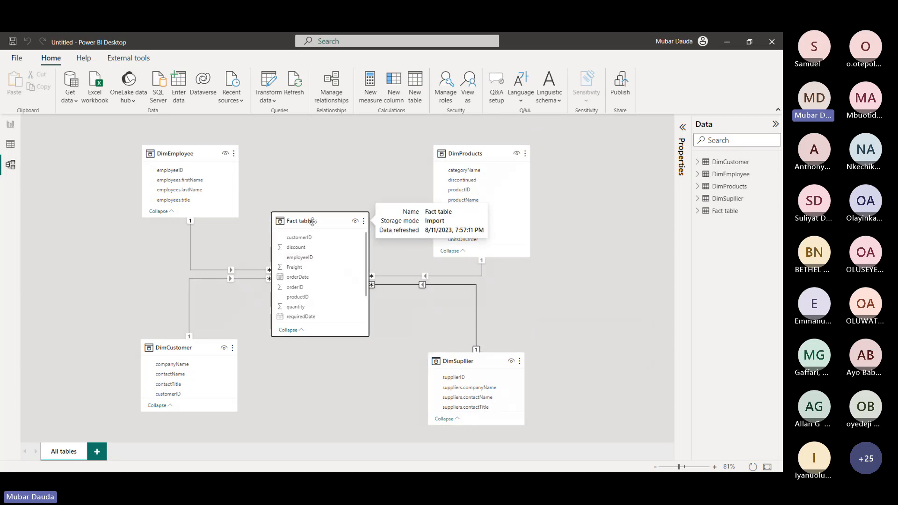
drag(311, 226, 329, 203)
drag(456, 355, 466, 333)
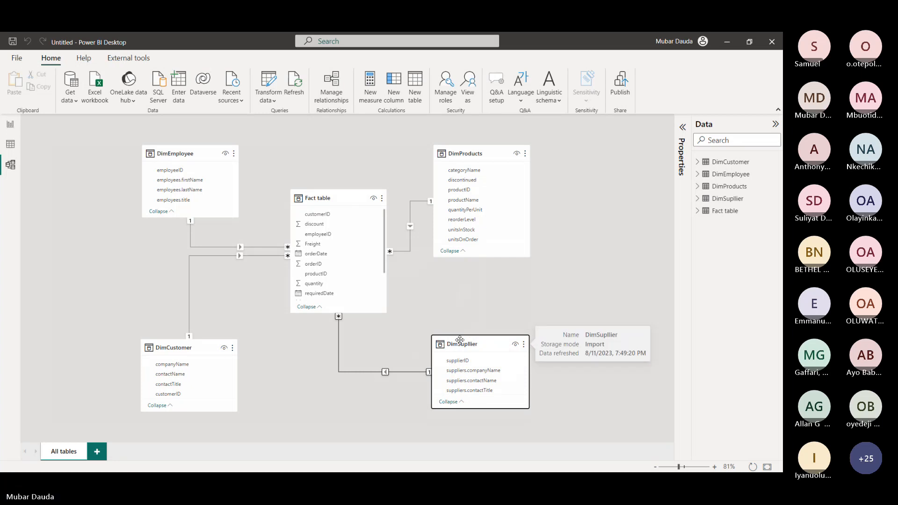
drag(472, 153, 456, 131)
drag(439, 355, 483, 326)
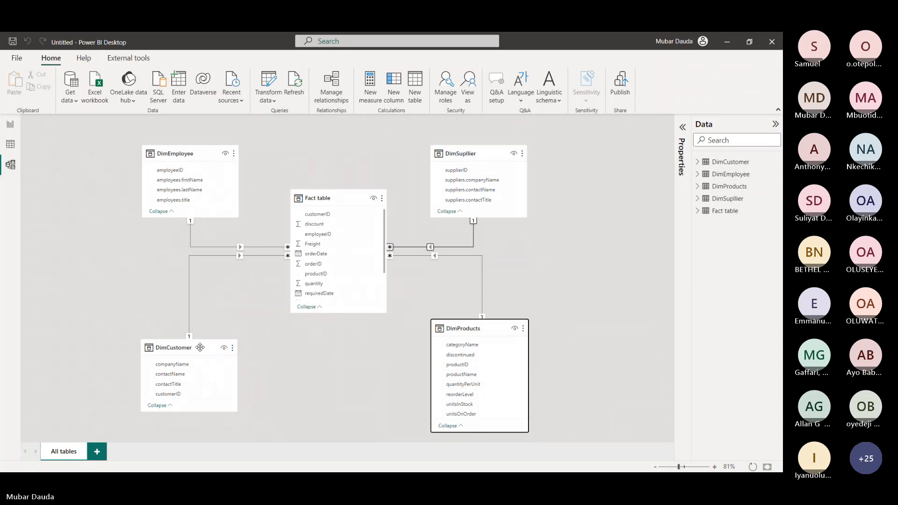
drag(200, 347, 215, 350)
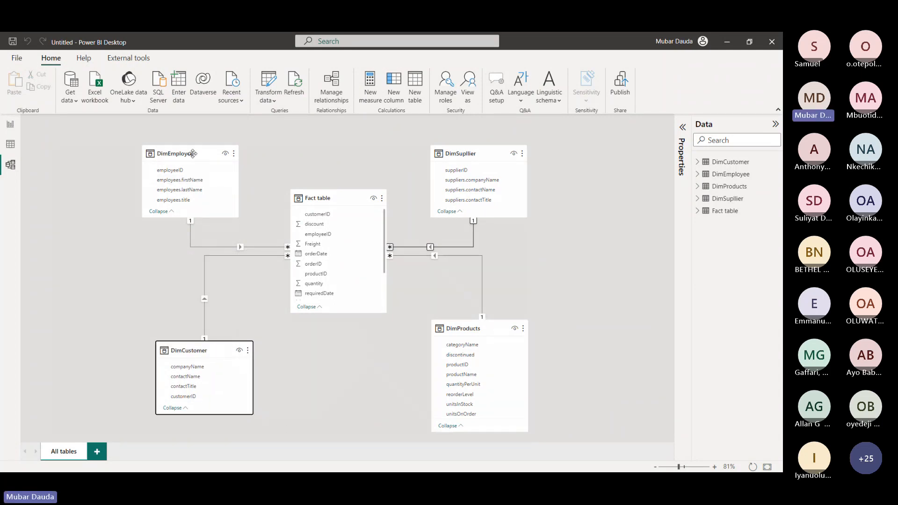
drag(192, 154, 206, 154)
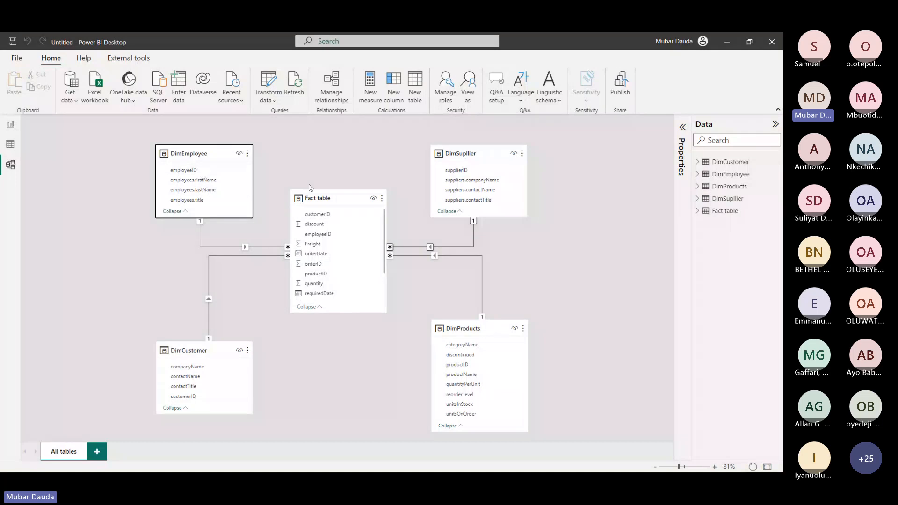
scroll(328, 275, down, 2)
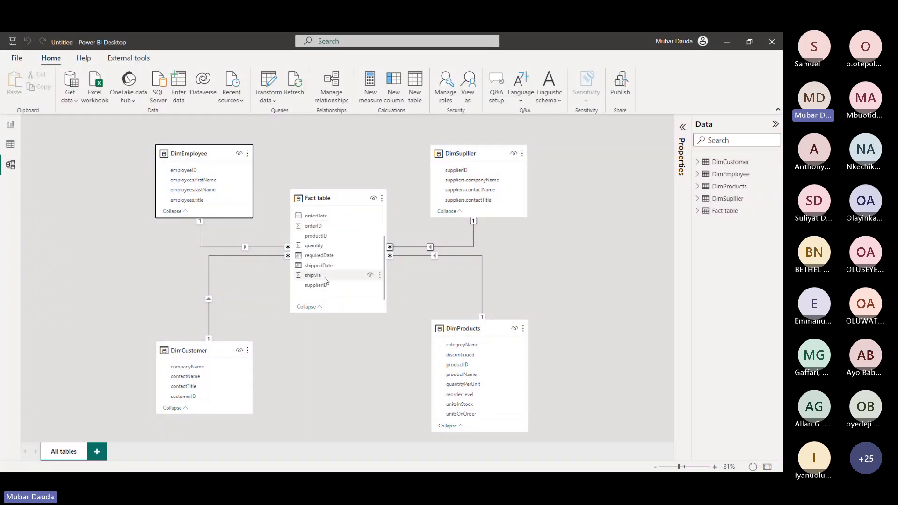
scroll(326, 281, up, 2)
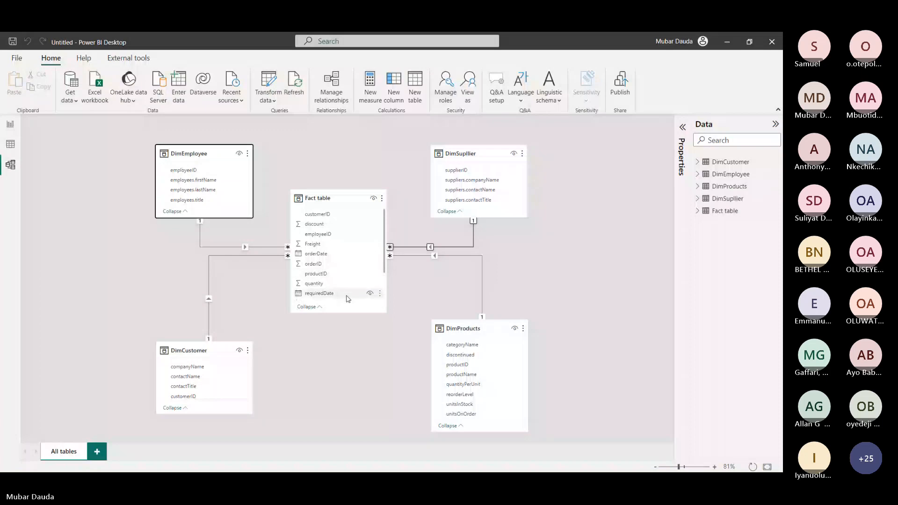
Switch to the Teams meeting, admit everyone waiting in the lobby, and show the meeting chat
mouse_move(399, 459)
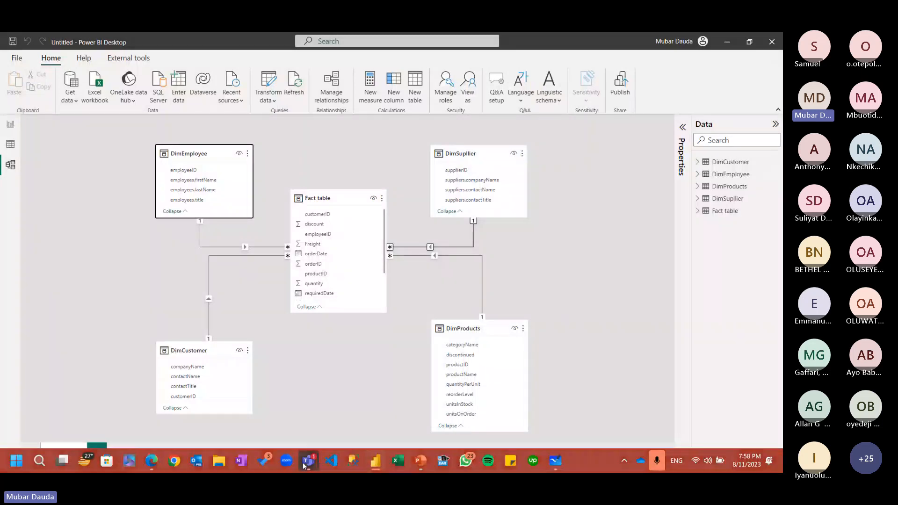
mouse_move(305, 465)
click(324, 387)
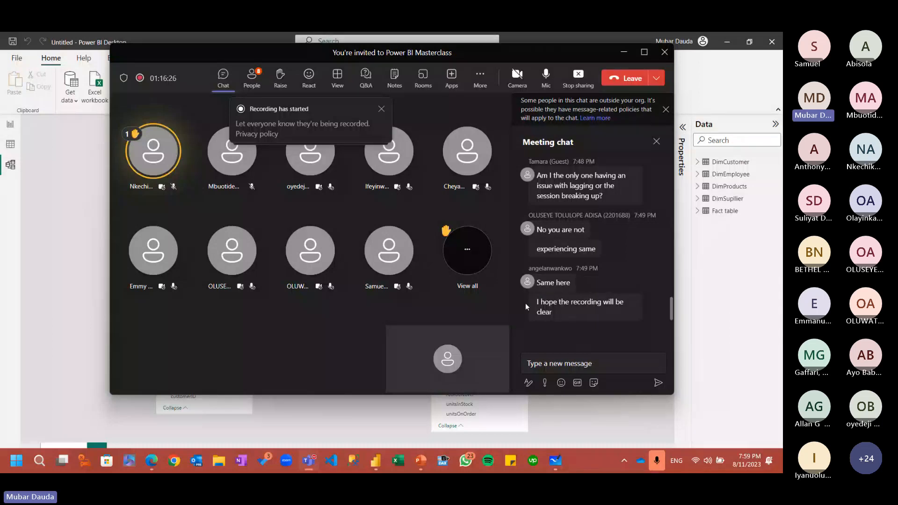
click(248, 84)
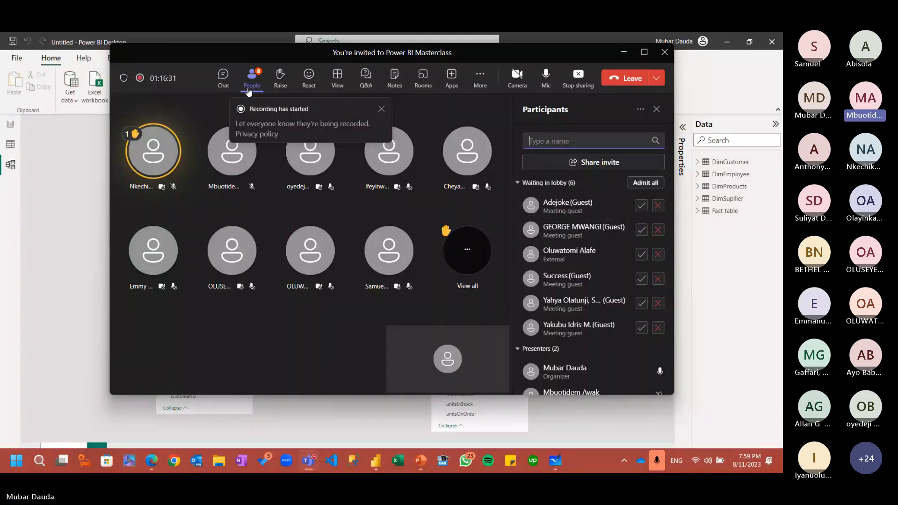
scroll(571, 256, down, 3)
scroll(641, 188, up, 3)
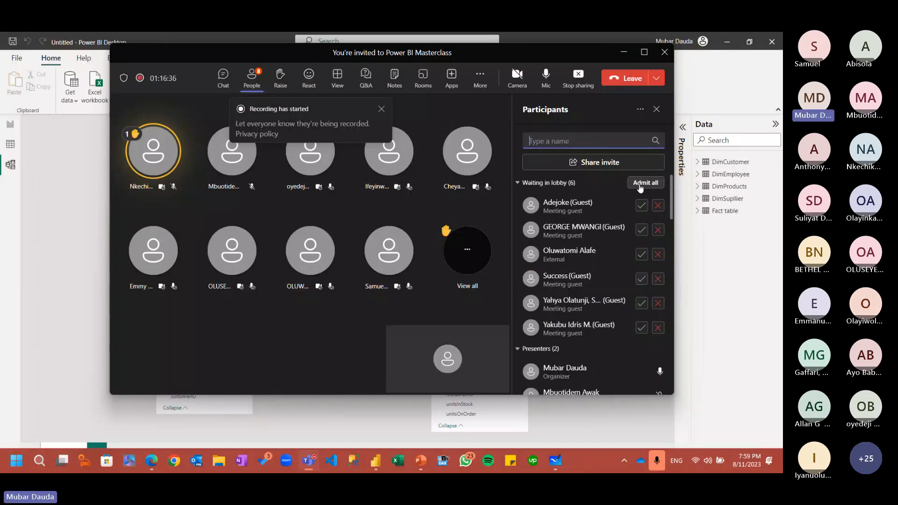
click(640, 186)
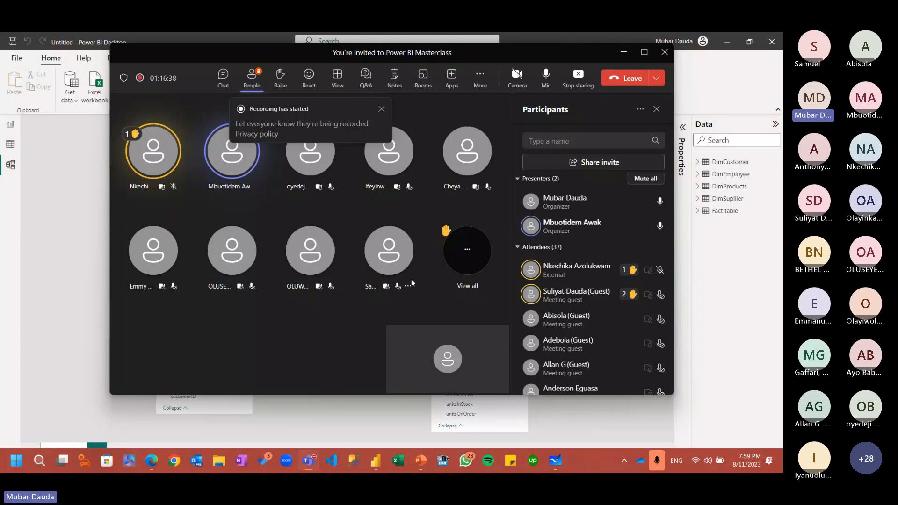
scroll(585, 210, down, 1)
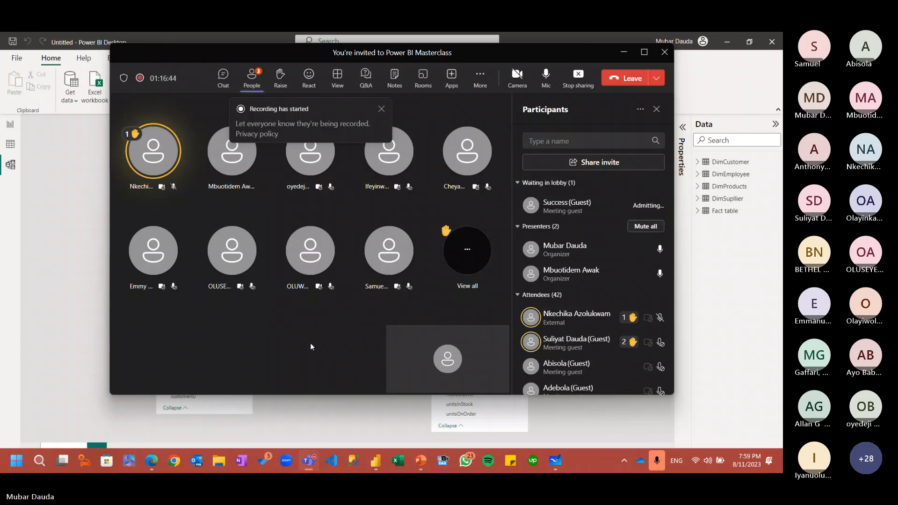
click(224, 84)
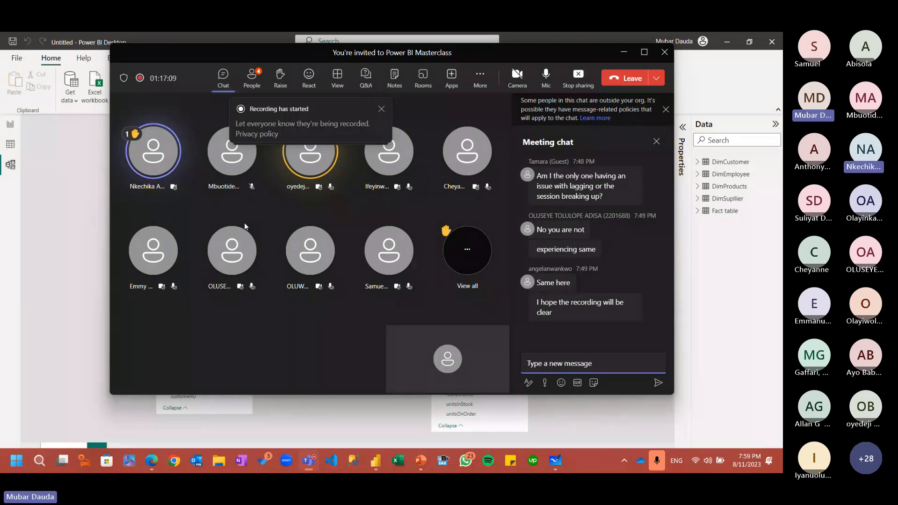
Show the meeting participants and allow the microphone for the two attendees with raised hands
click(253, 83)
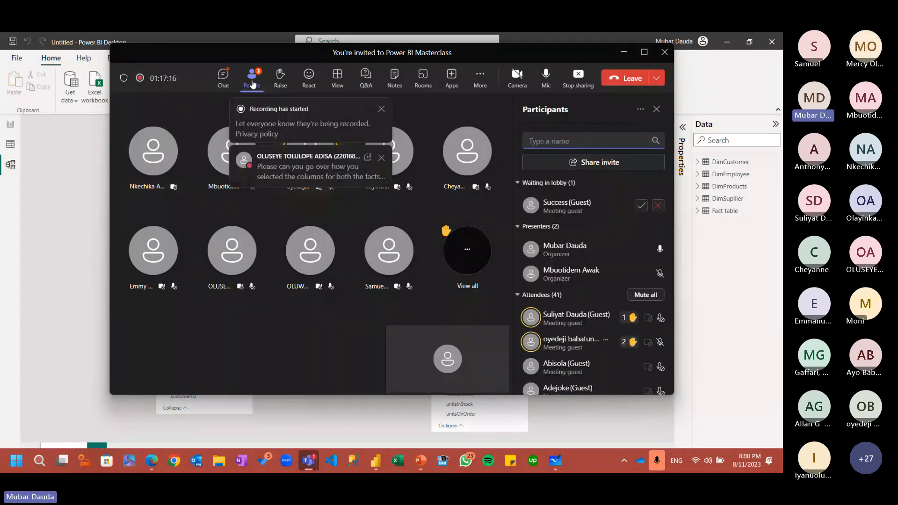
click(657, 319)
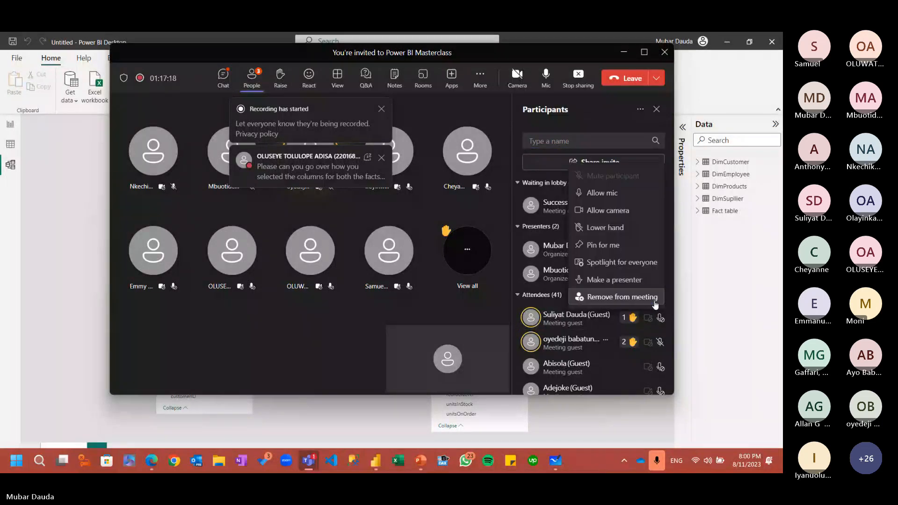
click(617, 198)
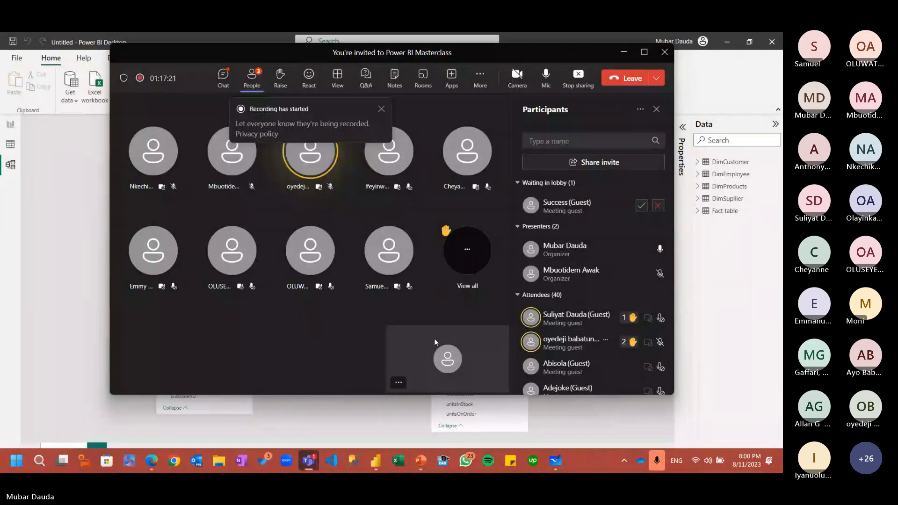
mouse_move(654, 344)
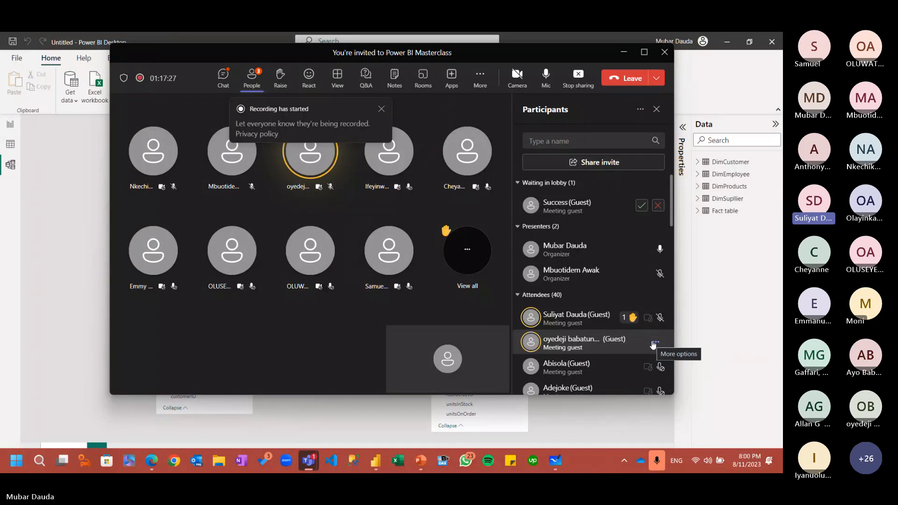
click(654, 344)
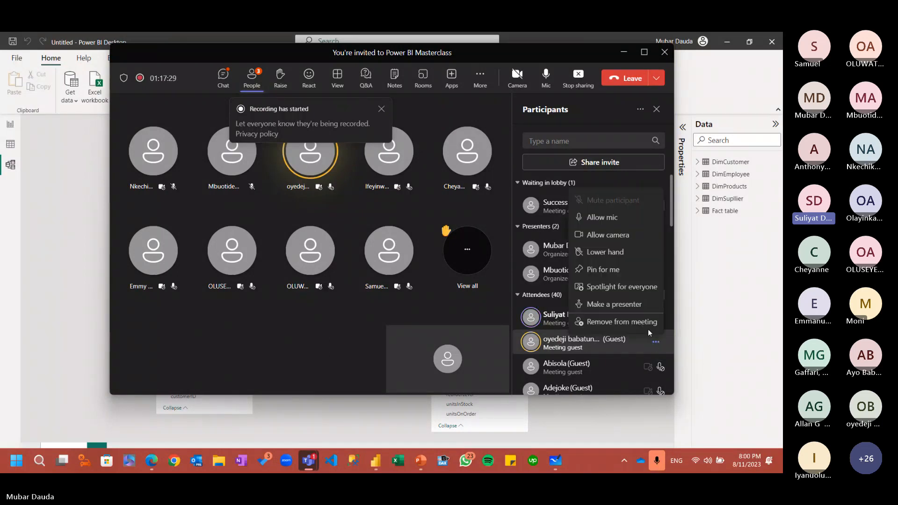
click(639, 217)
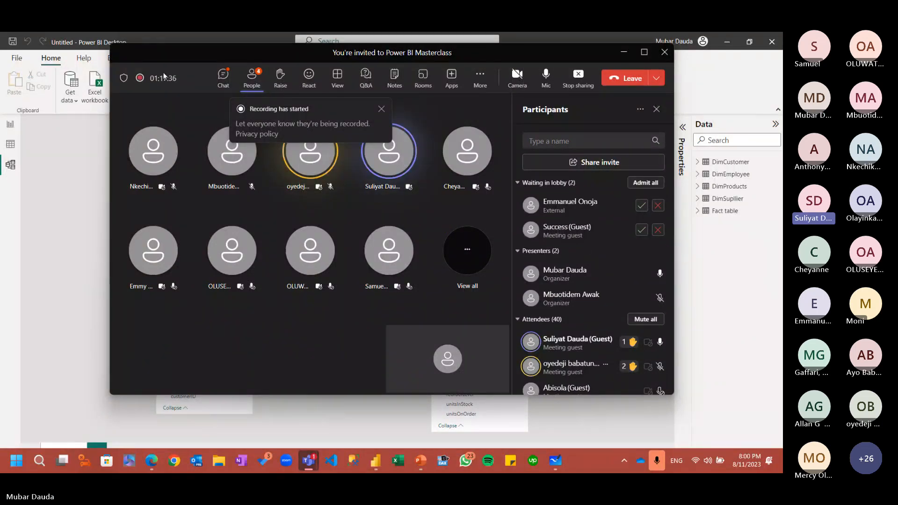
Check the meeting chat, dismiss the recording notice, and admit the people waiting in the lobby
click(223, 77)
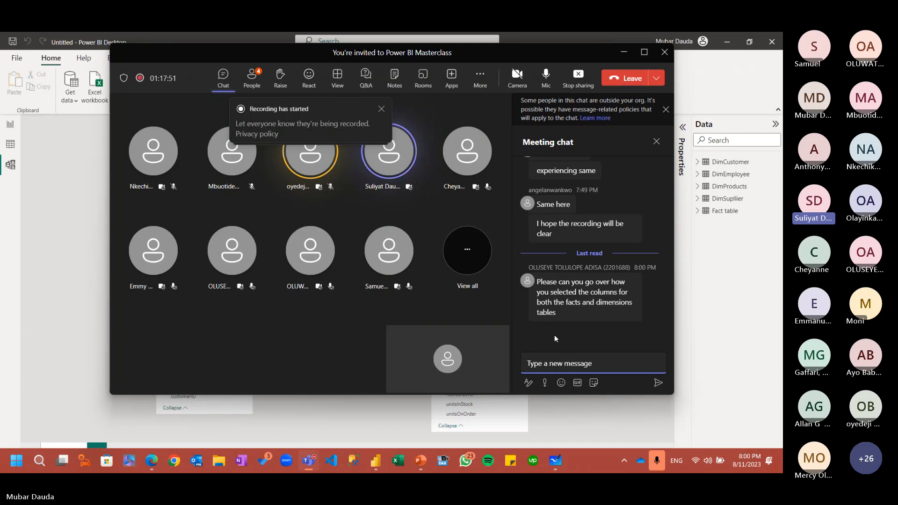
click(382, 110)
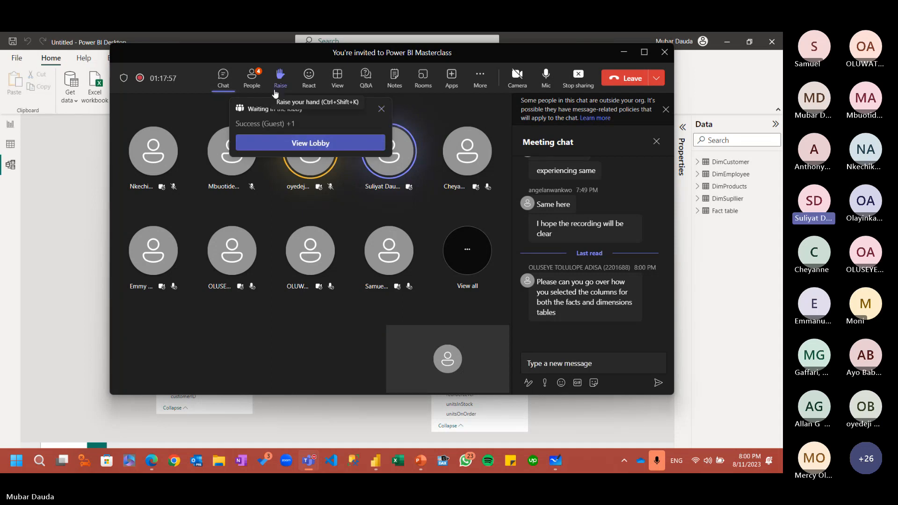
click(255, 81)
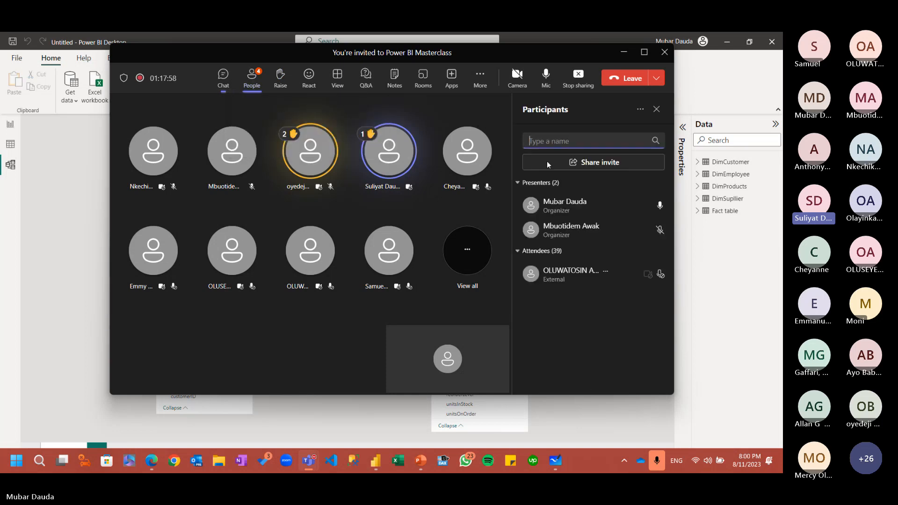
click(642, 184)
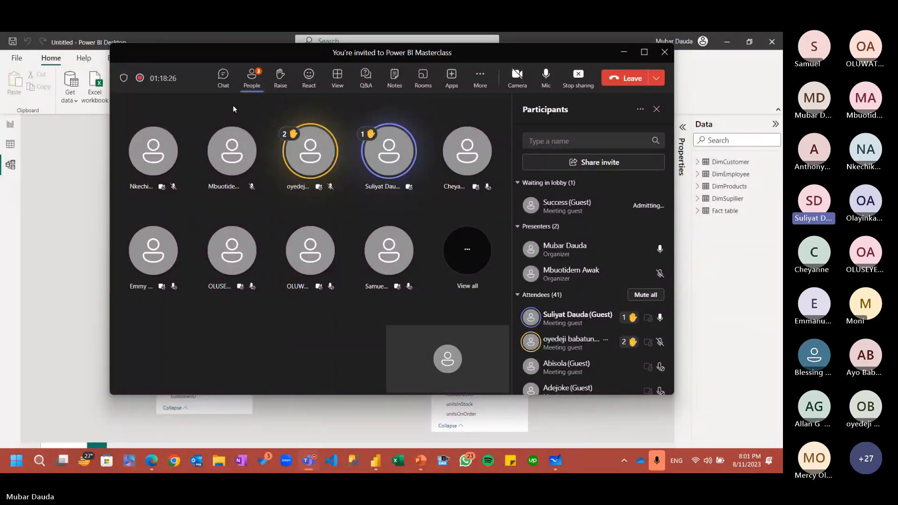
Switch to Power BI Desktop and open the Forrggits Analytical Report with its queries in Power Query Editor
click(233, 33)
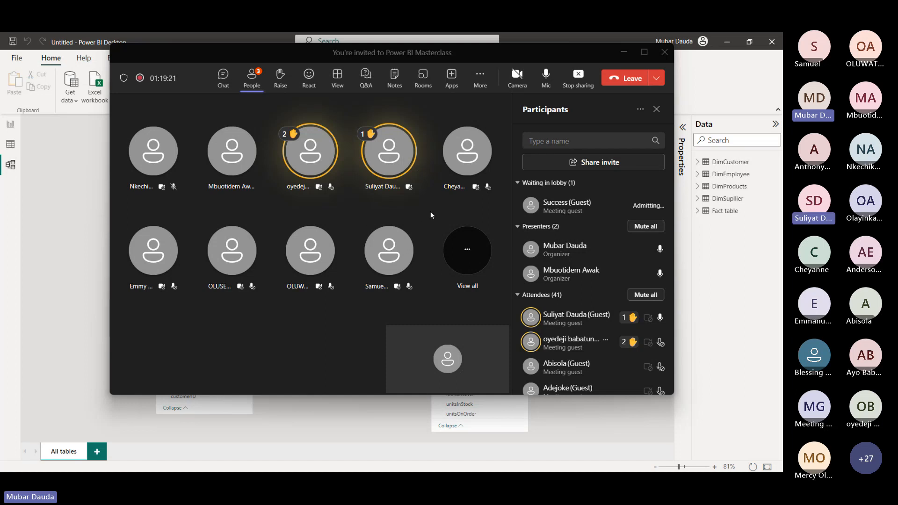
click(14, 57)
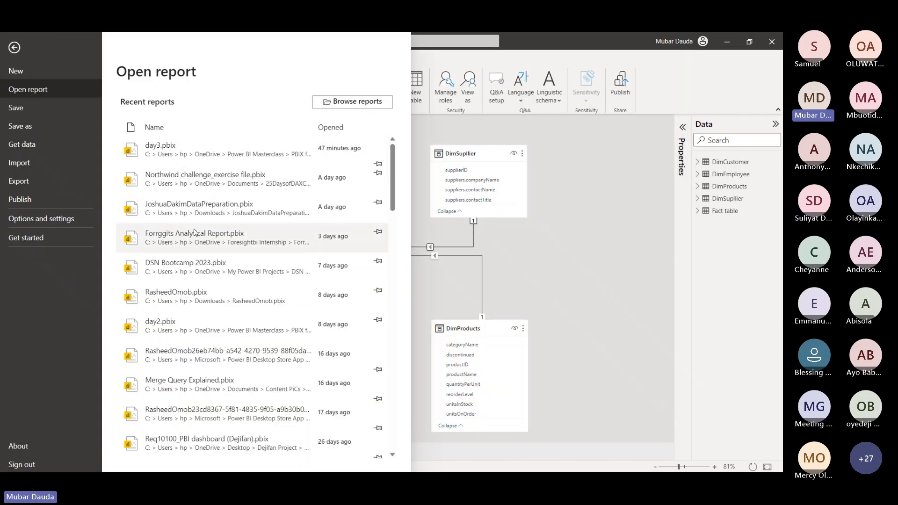
key(Escape)
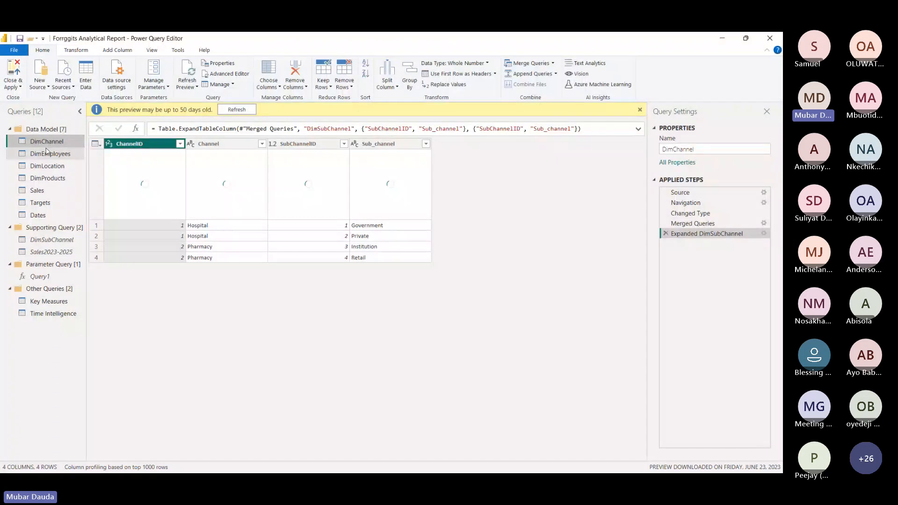
Examine the Source step of the DimProducts, Sales and Targets queries to compare where their data comes from
click(49, 179)
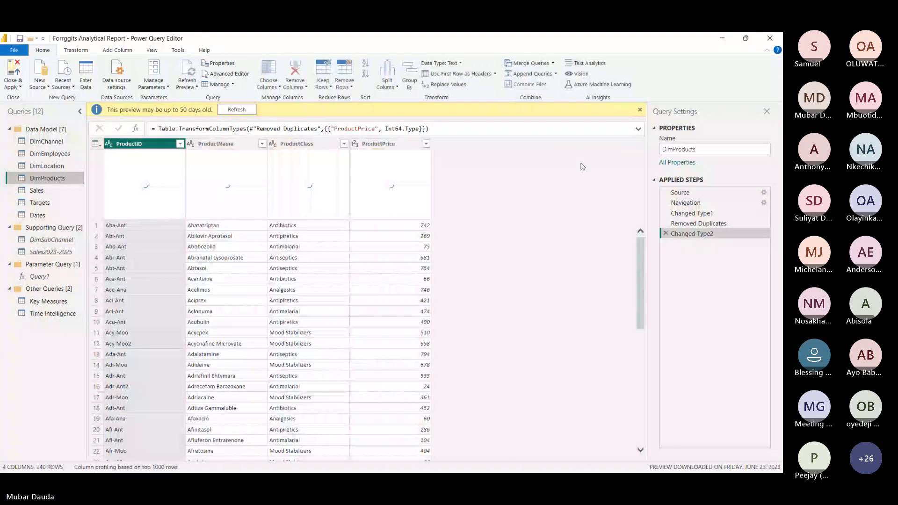
click(759, 193)
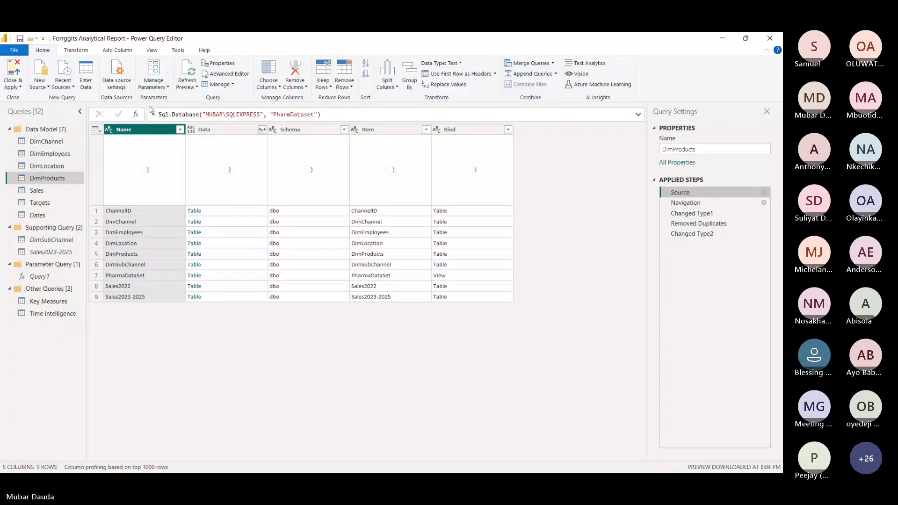
click(37, 190)
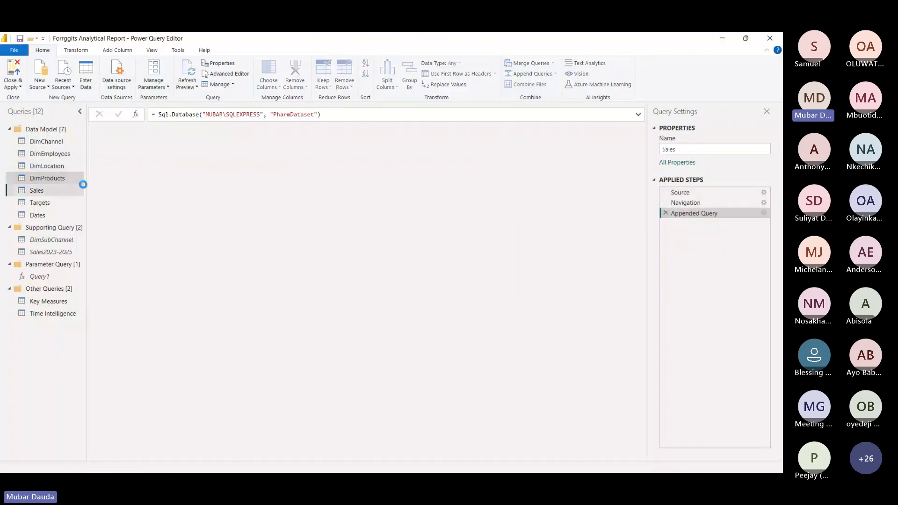
click(681, 192)
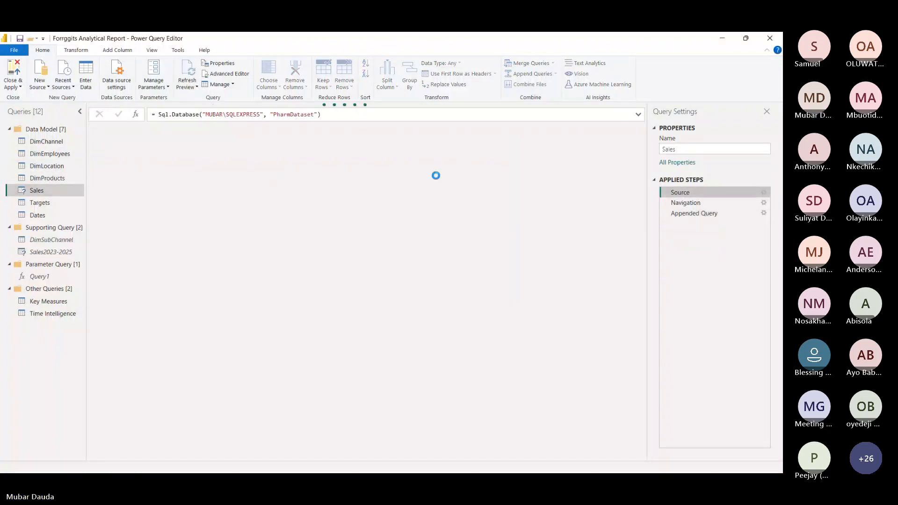
click(46, 203)
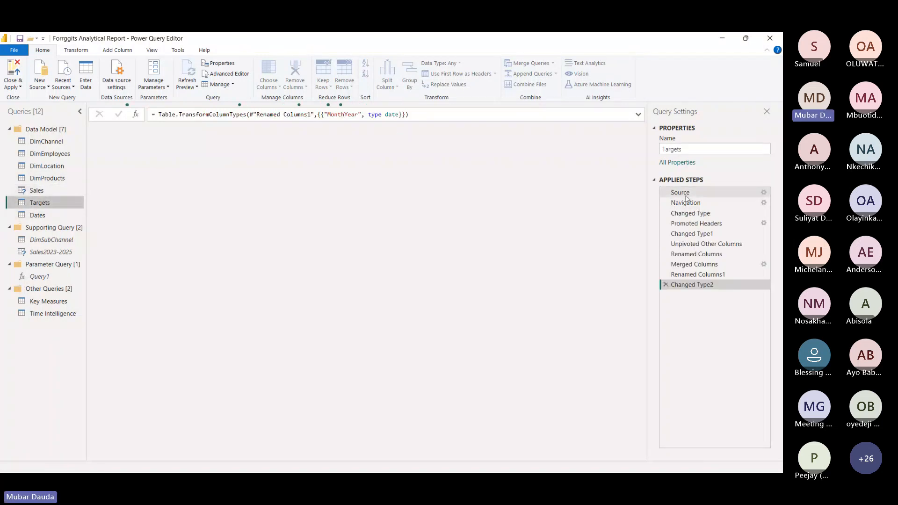
click(686, 197)
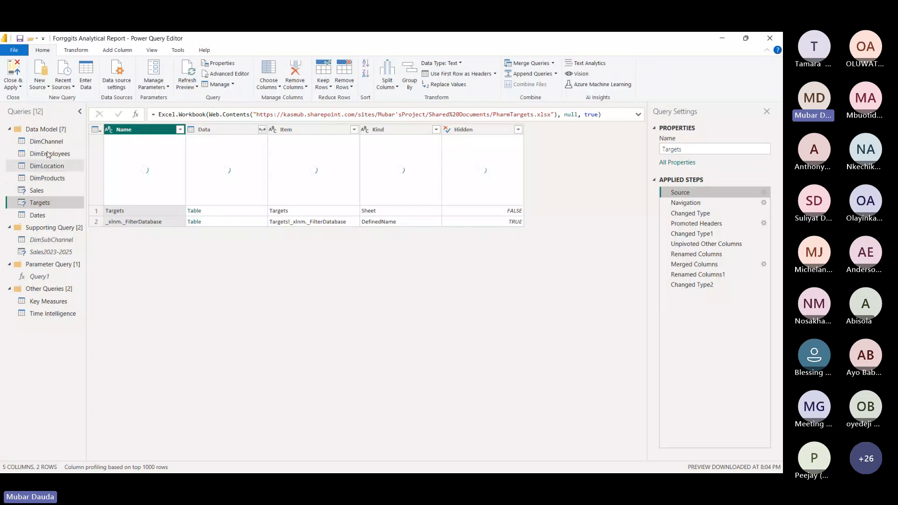
Refresh the Sales preview at its Source step and review how the Appended Query step combines the sales tables
click(57, 191)
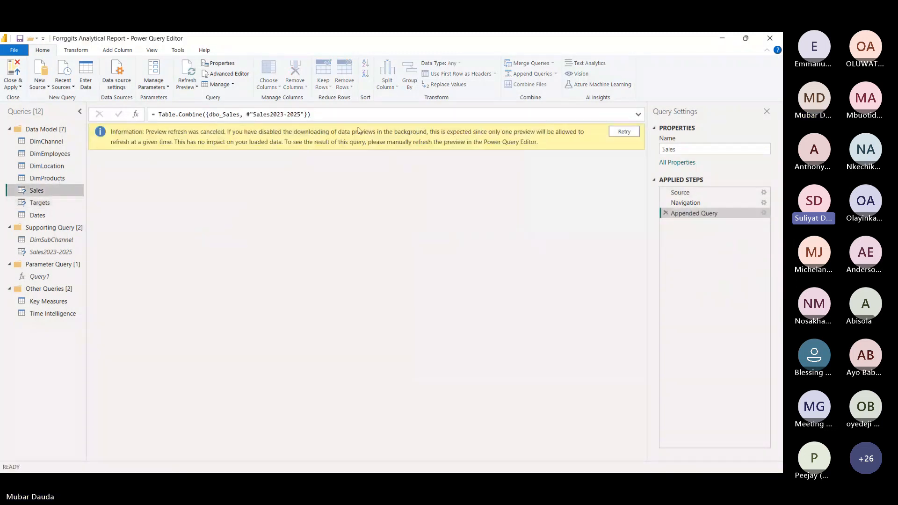
click(694, 192)
click(189, 76)
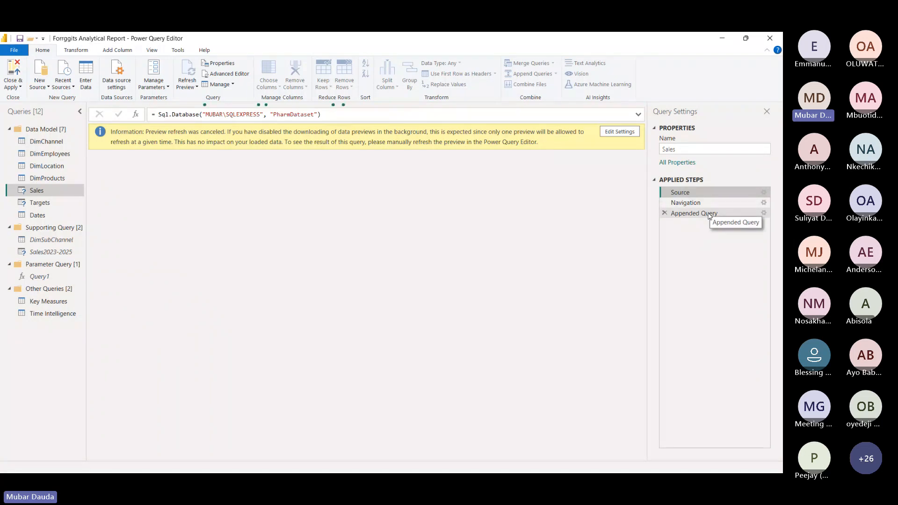
click(701, 213)
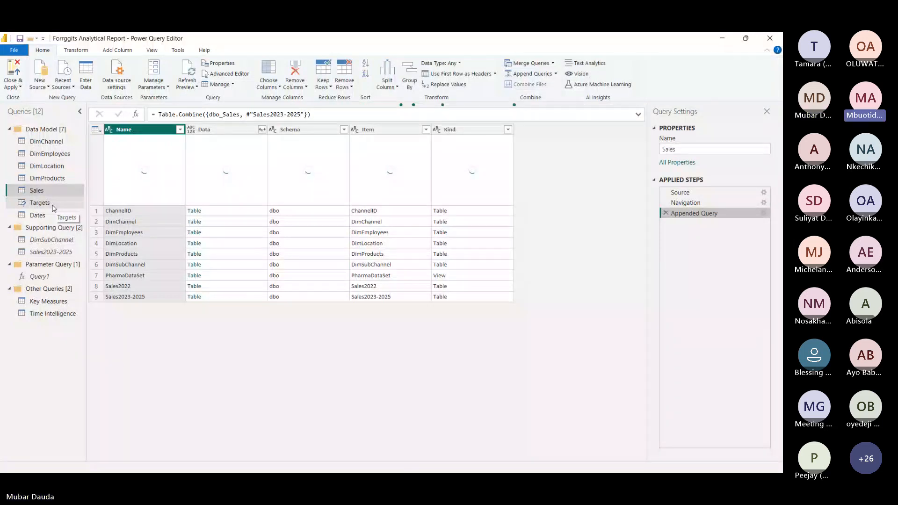
click(53, 207)
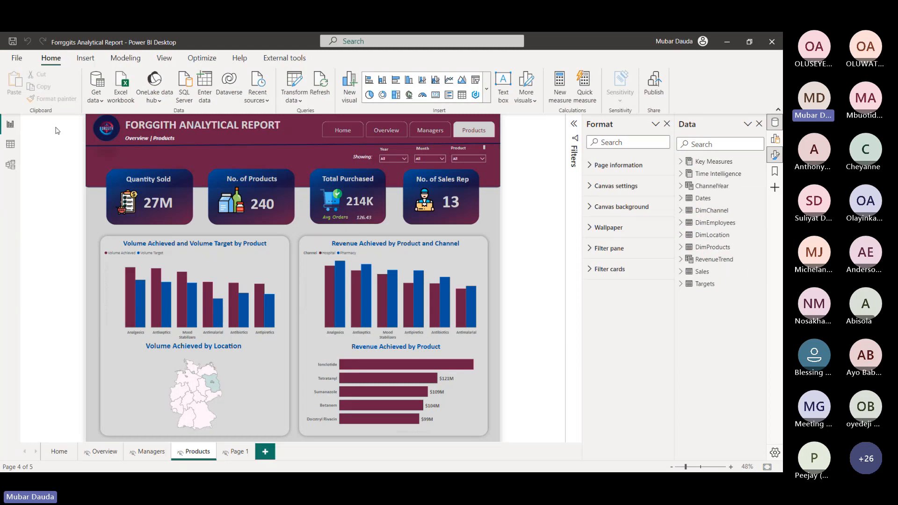
In the model view, delete the relationship between DimChannel and Sales and recreate it by linking their SubChannelID columns
click(11, 165)
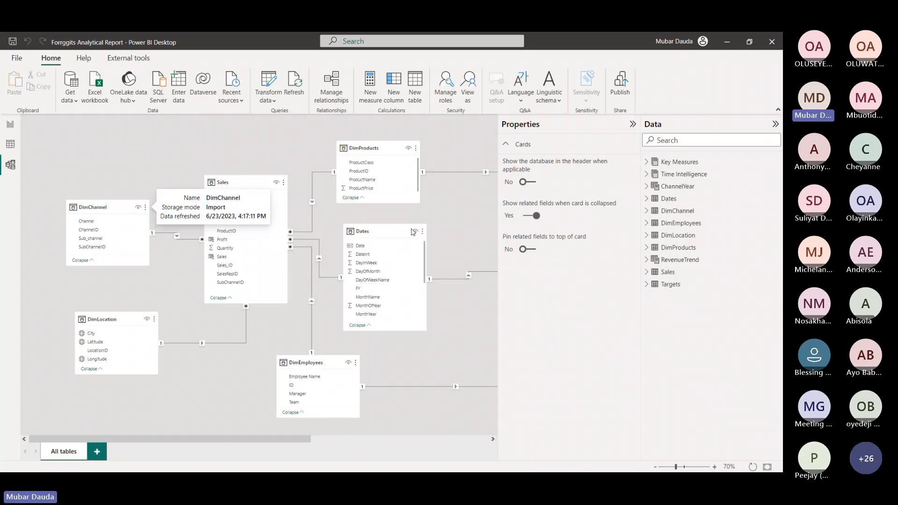
click(633, 124)
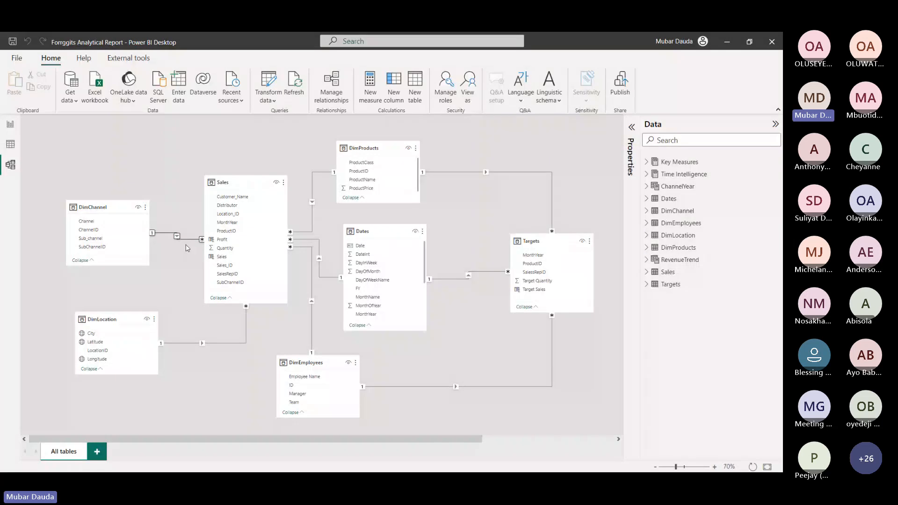
click(166, 238)
key(Delete)
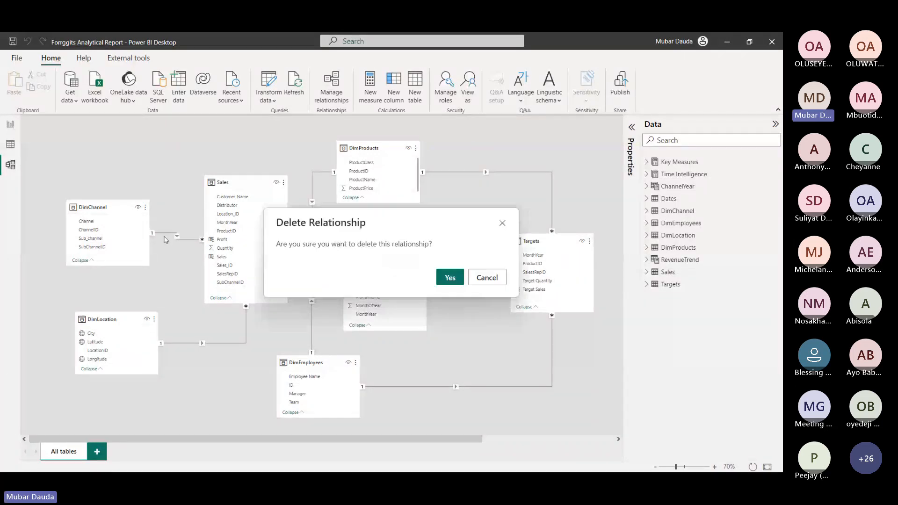
key(Escape)
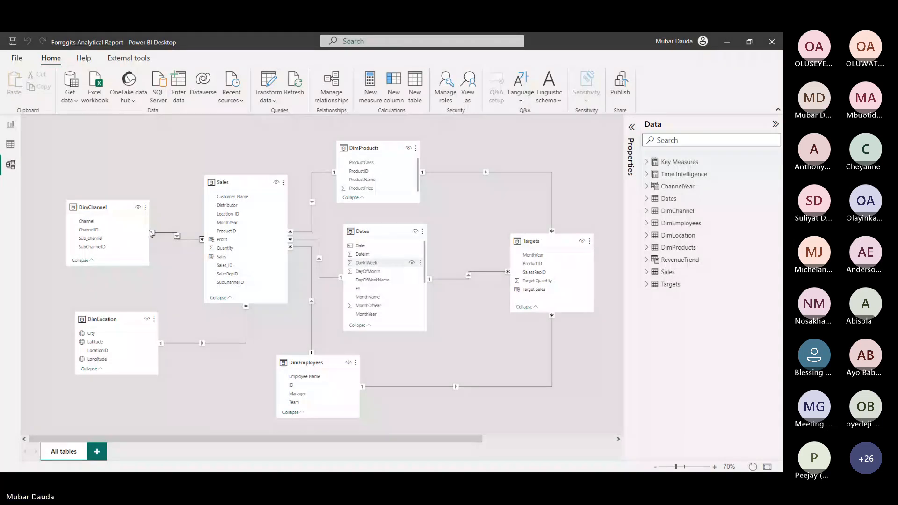
click(129, 225)
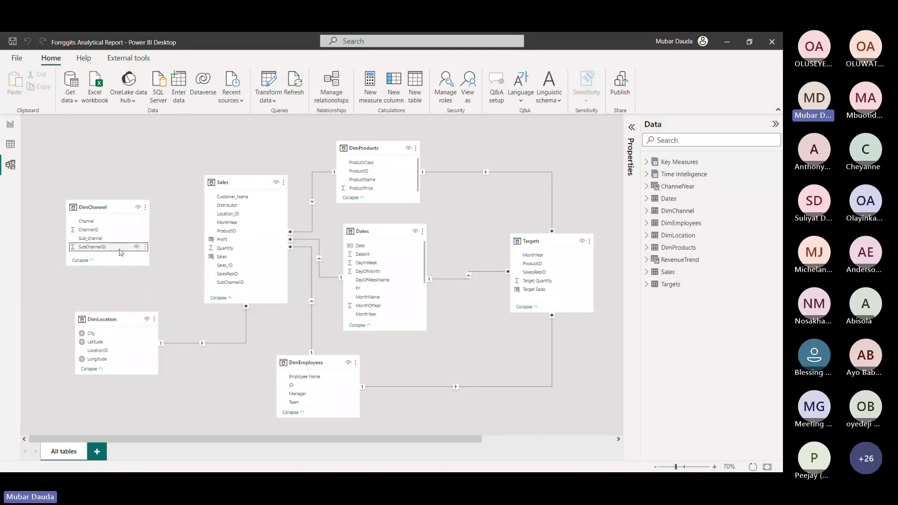
drag(121, 250, 229, 284)
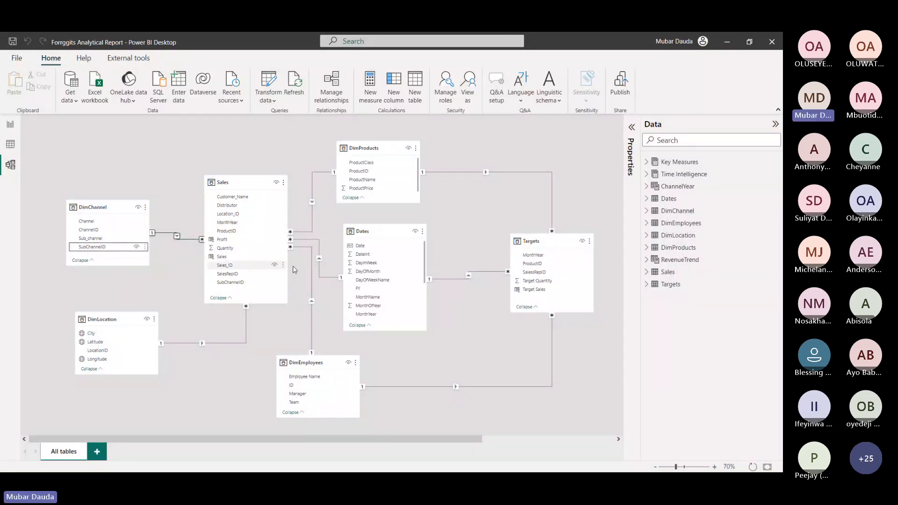
Close the Forrggits Analytical Report and return to the untitled star schema model
click(773, 41)
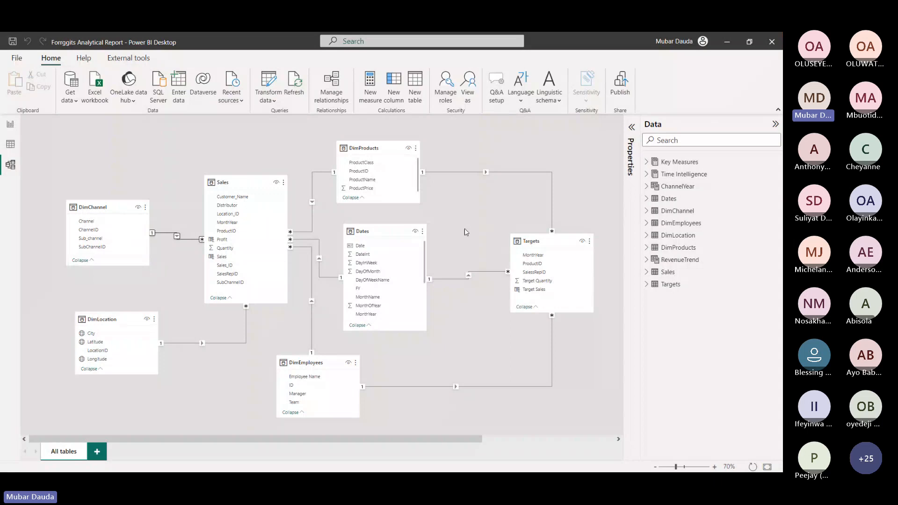
click(425, 277)
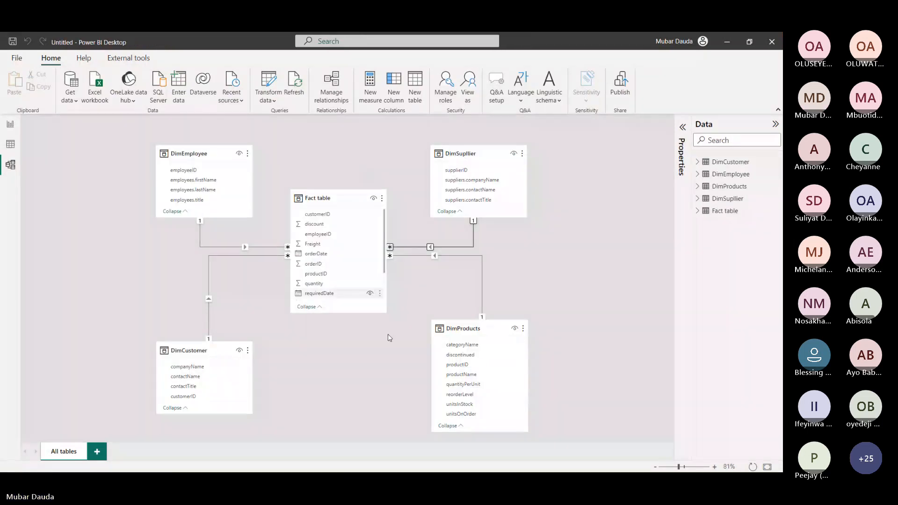
Check the Teams meeting chat for new messages and minimise the meeting window to show the star schema model
mouse_move(310, 449)
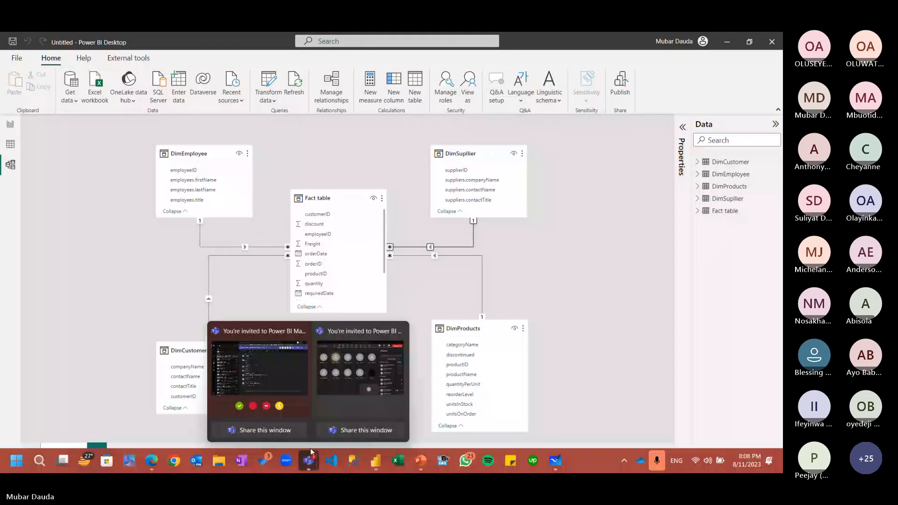
click(330, 394)
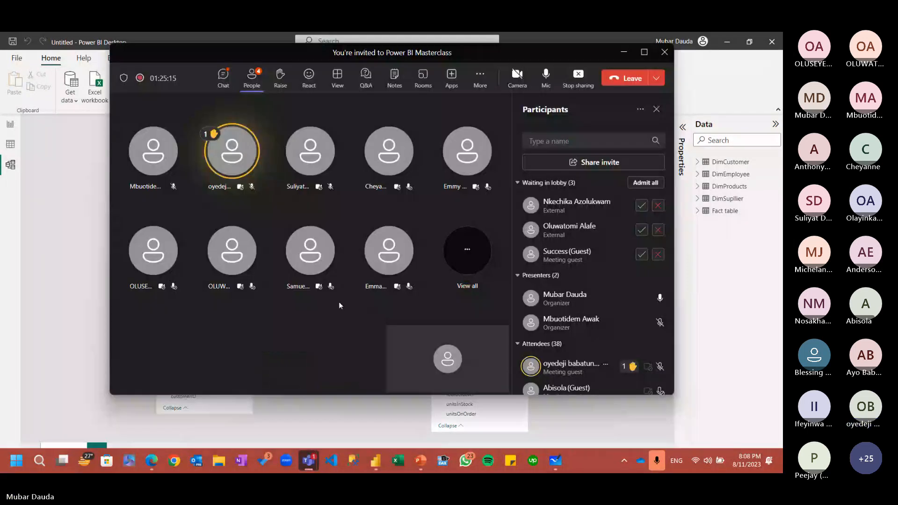
click(219, 78)
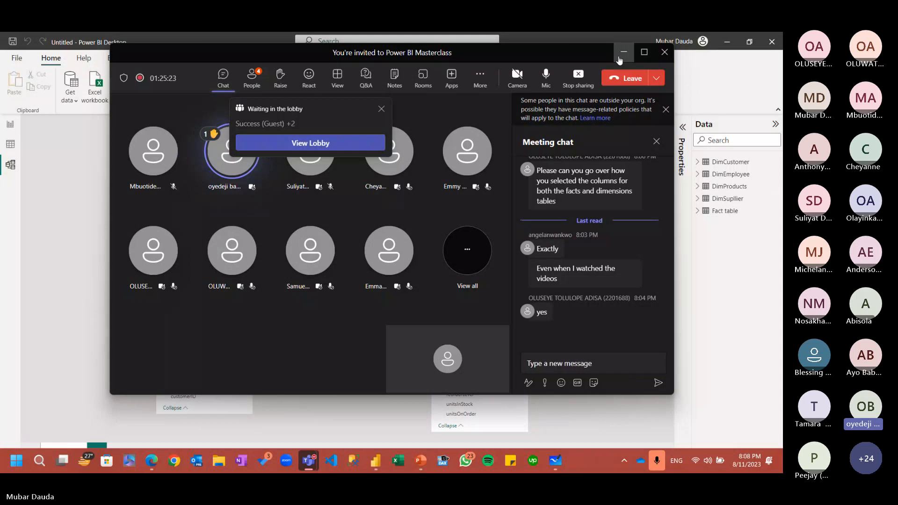
click(619, 60)
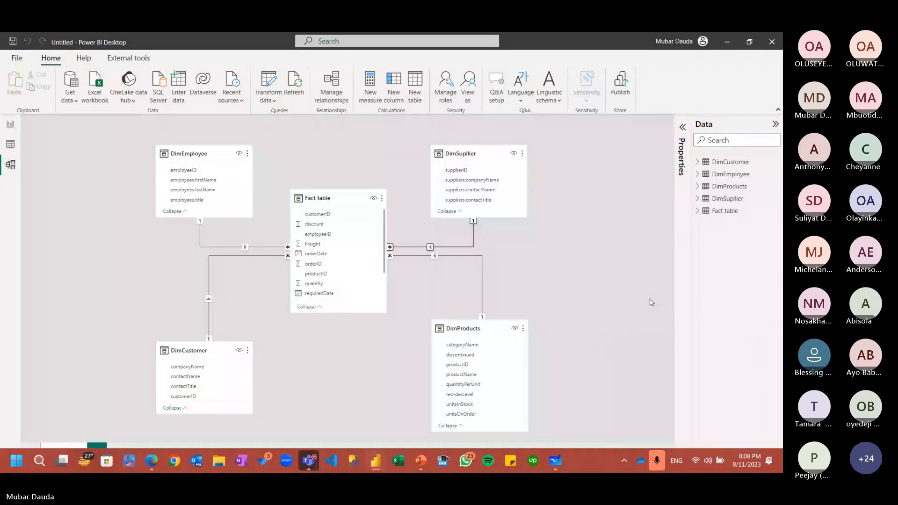
Bring up the Teams meeting window and review its chat and the participants waiting in the lobby
click(756, 344)
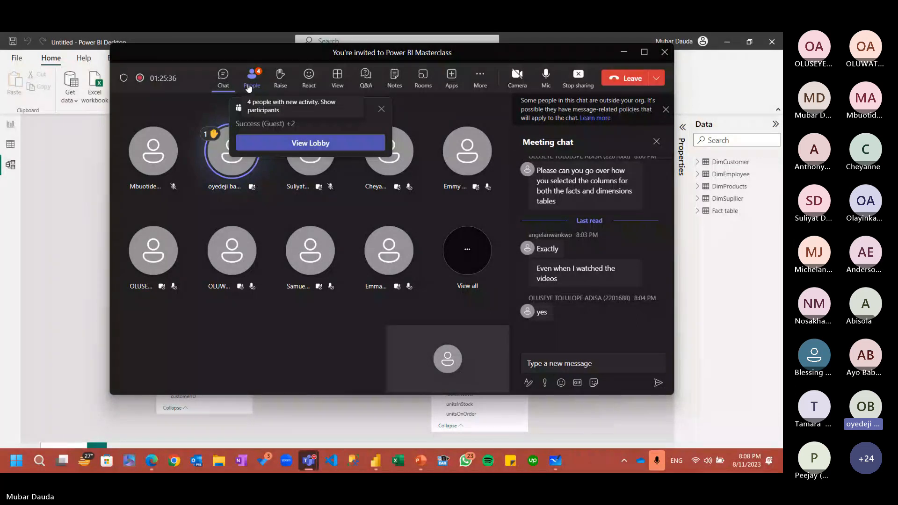
click(223, 82)
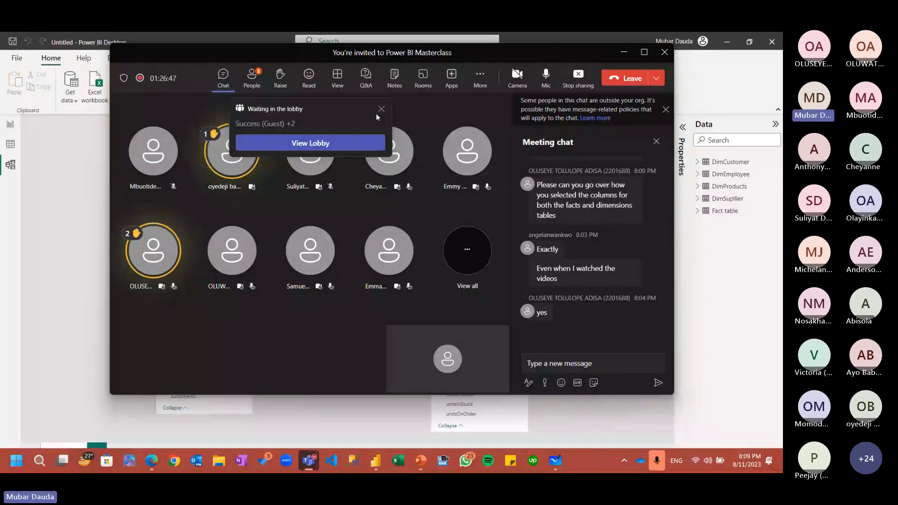
click(251, 89)
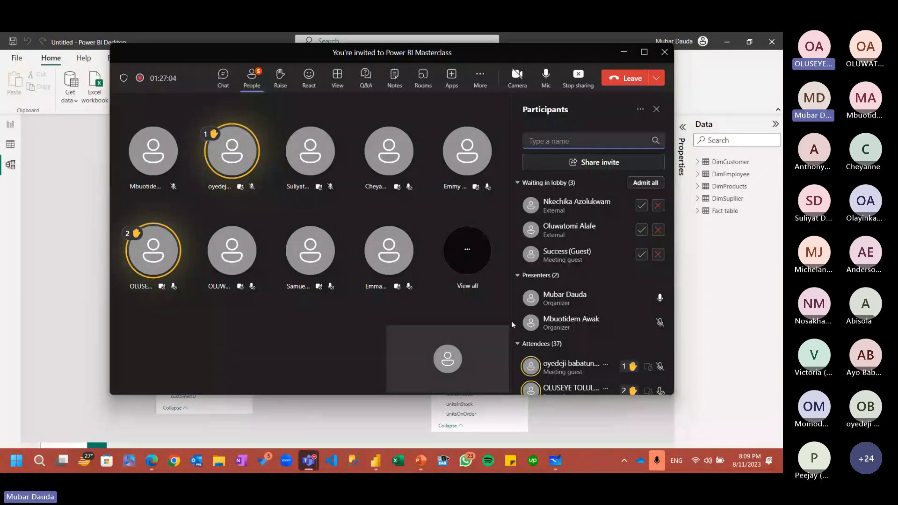
scroll(656, 229, down, 3)
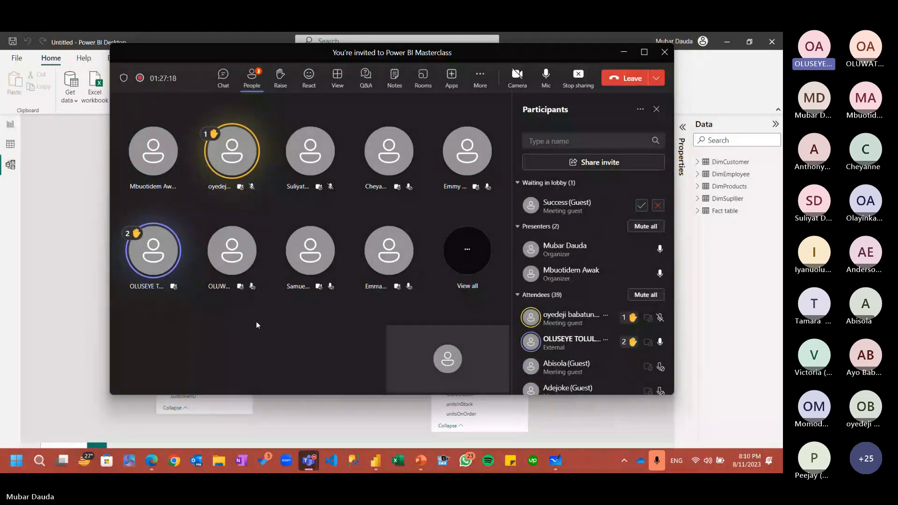
Check the newest meeting chat question, admit the guest waiting in the lobby and minimise the meeting window
mouse_move(233, 138)
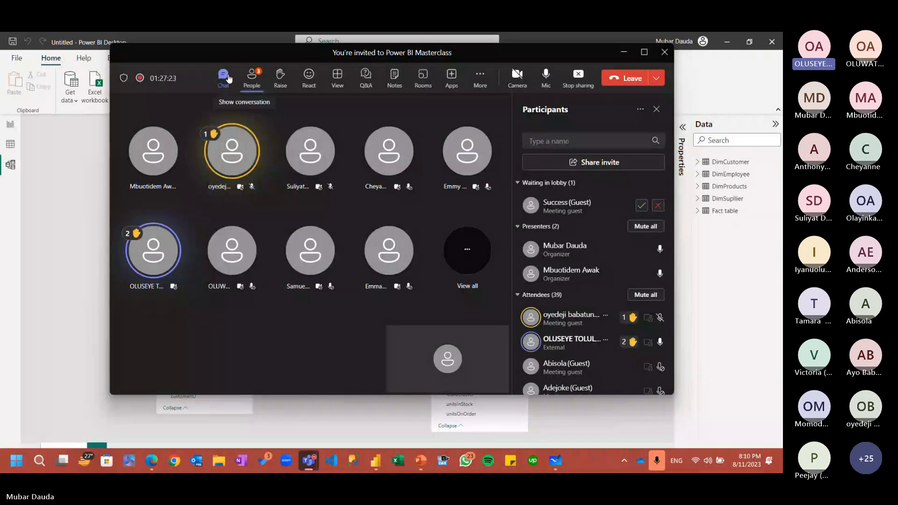
click(229, 79)
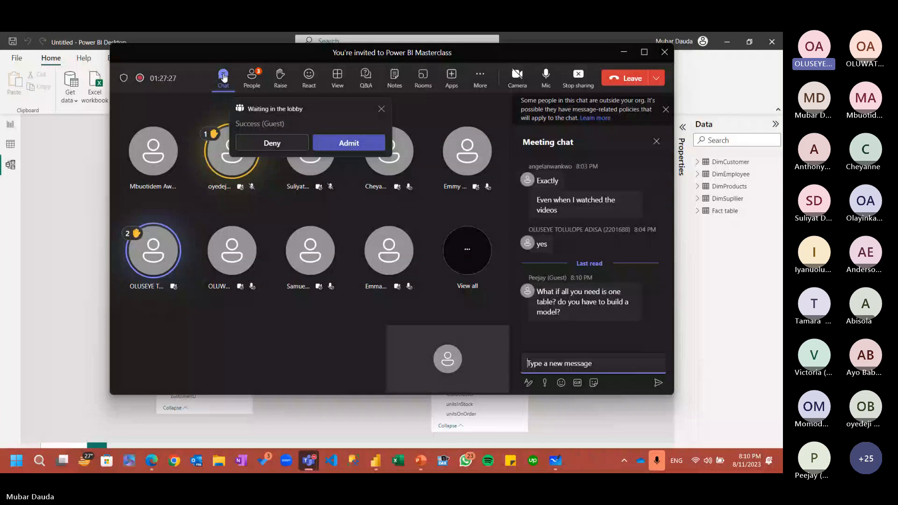
click(224, 78)
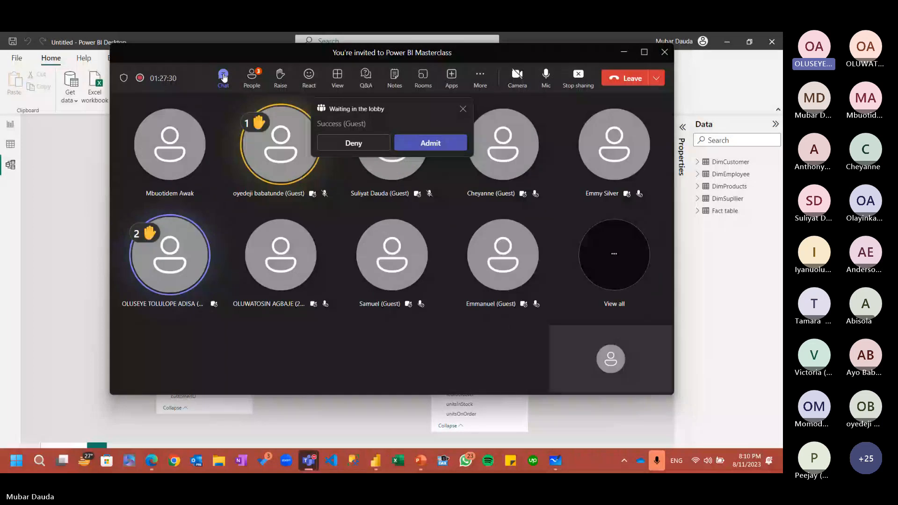
click(430, 143)
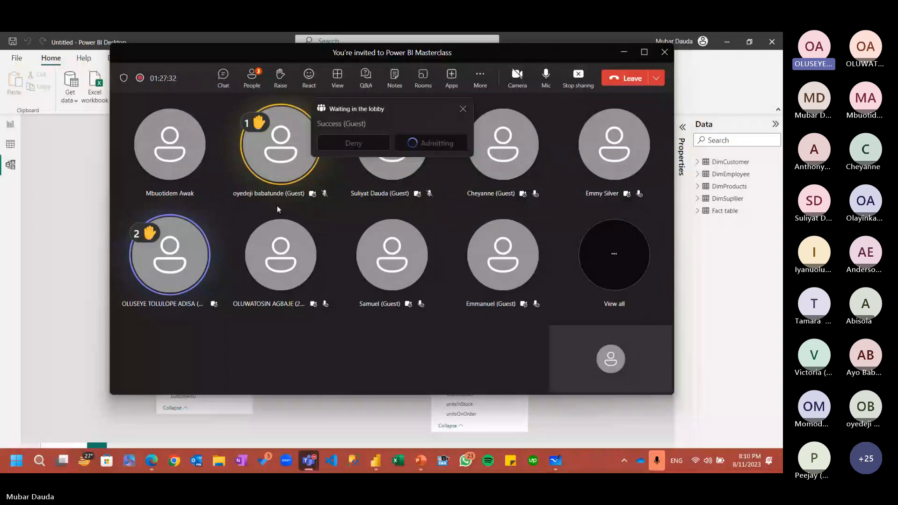
mouse_move(250, 224)
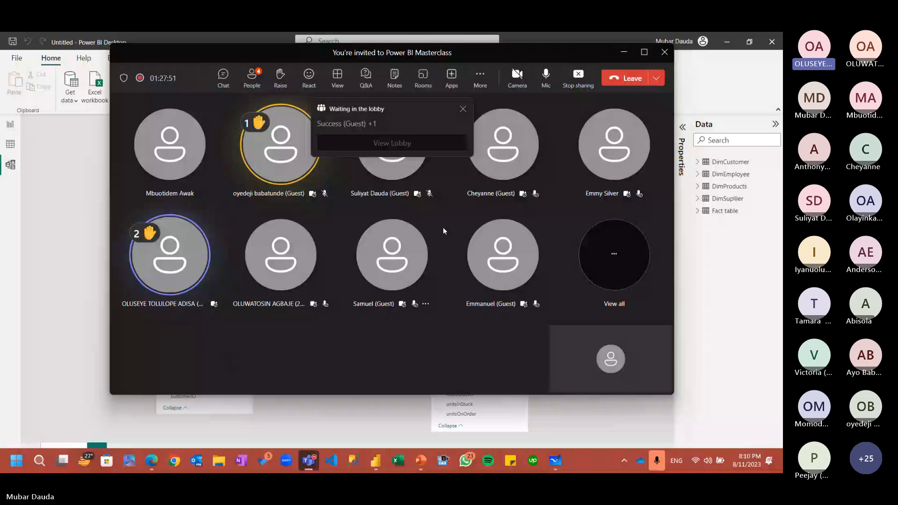
click(625, 54)
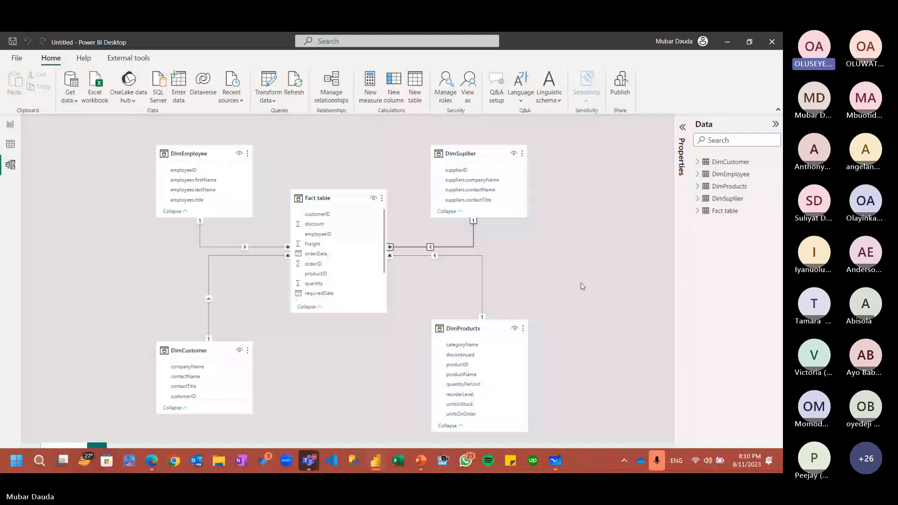
Review the earlier questions and answers in the Teams meeting chat and return to the star schema model
key(alt+Tab)
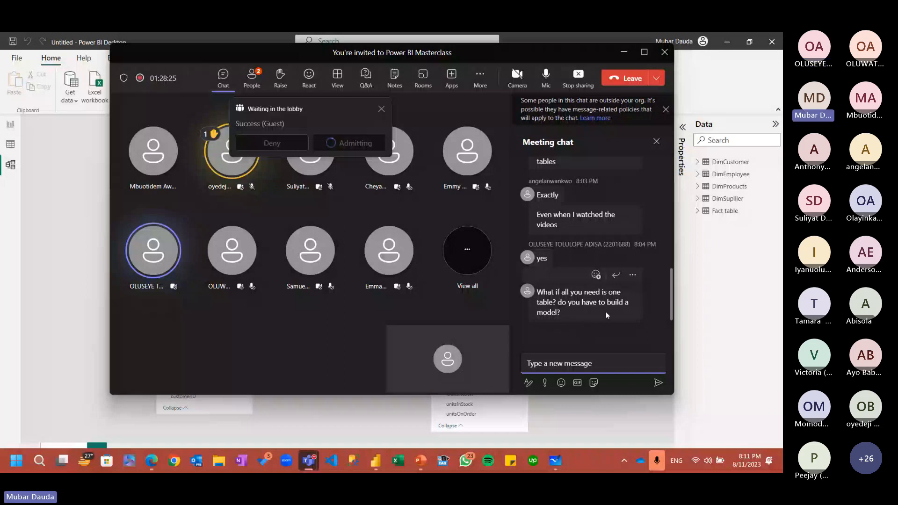
scroll(605, 312, up, 10)
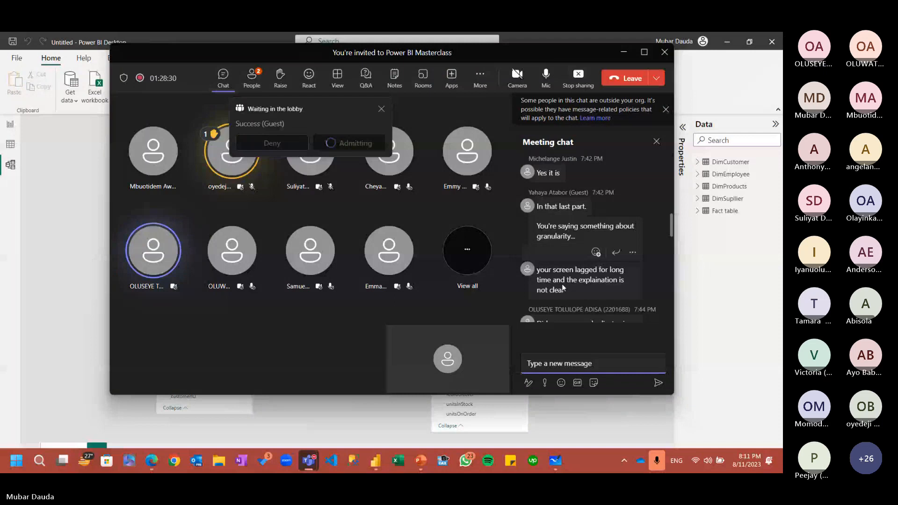
scroll(588, 283, up, 3)
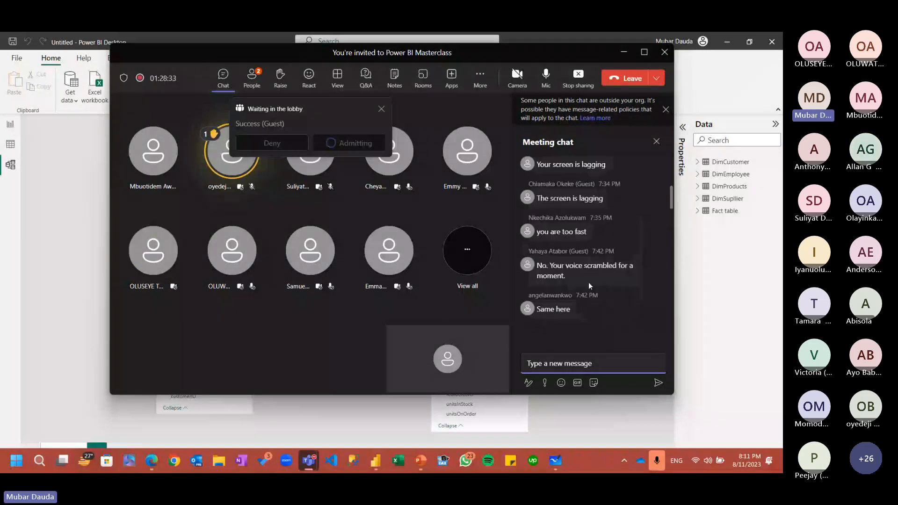
scroll(588, 282, up, 3)
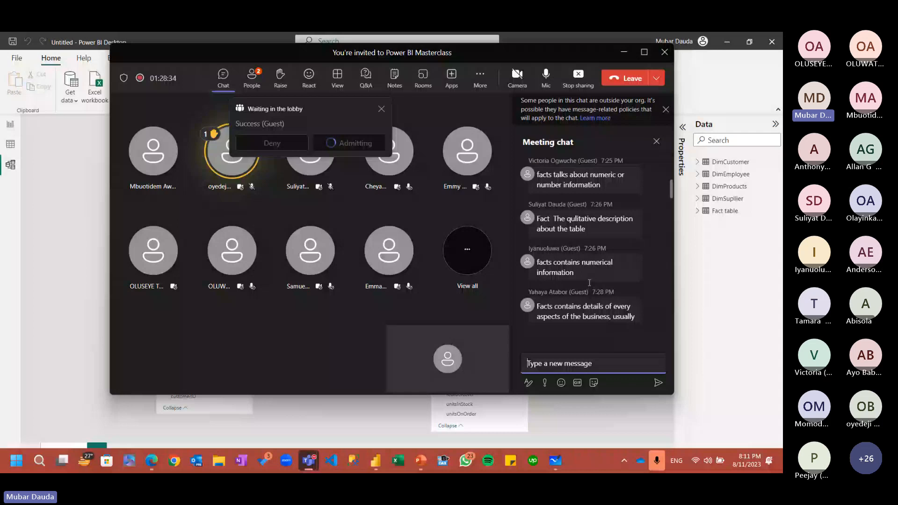
key(alt+Tab)
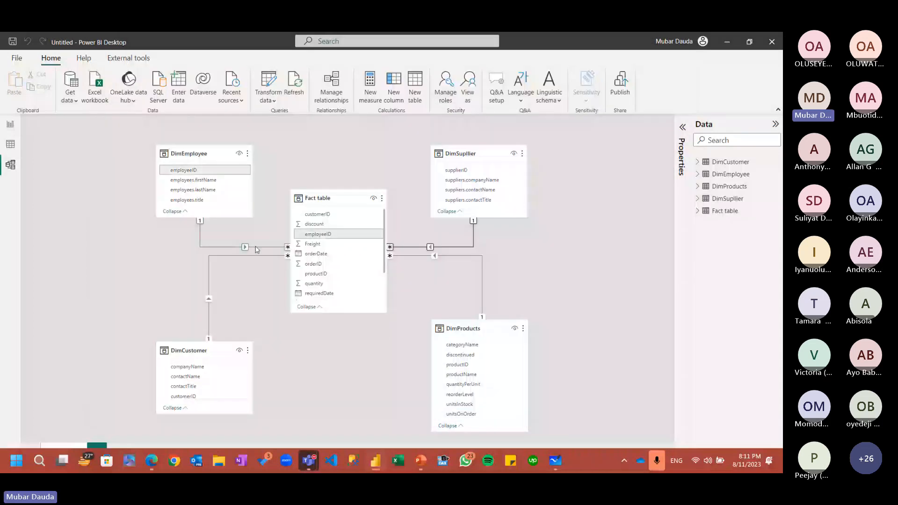
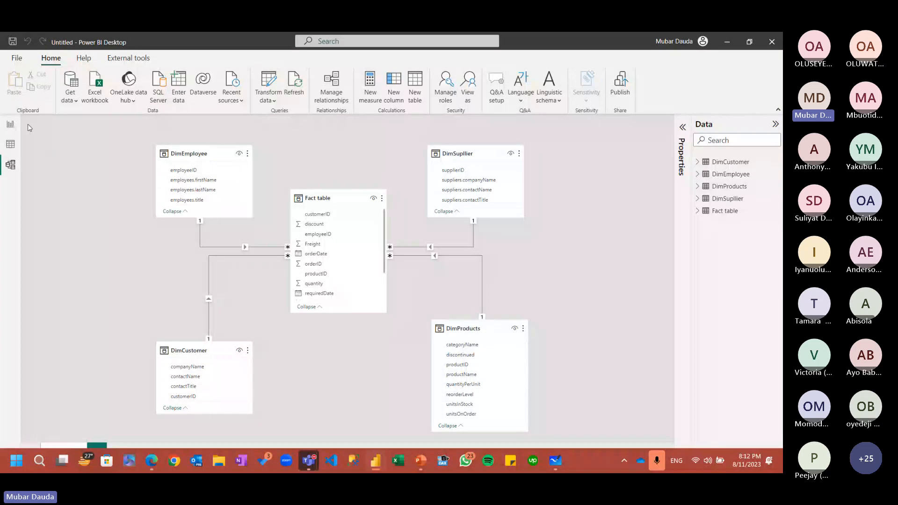
Open the recent report DSN Bootcamp 2023.pbix and bring up its queries in the Power Query Editor
click(14, 59)
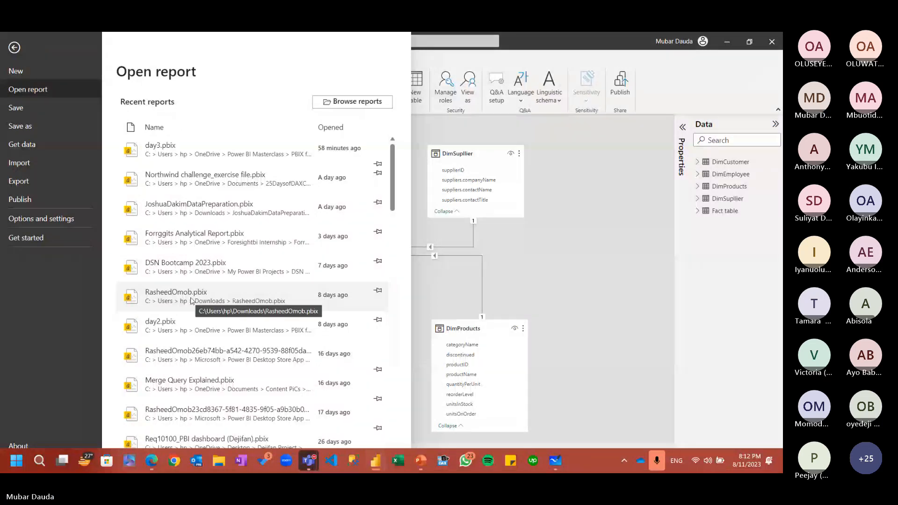
scroll(190, 300, down, 3)
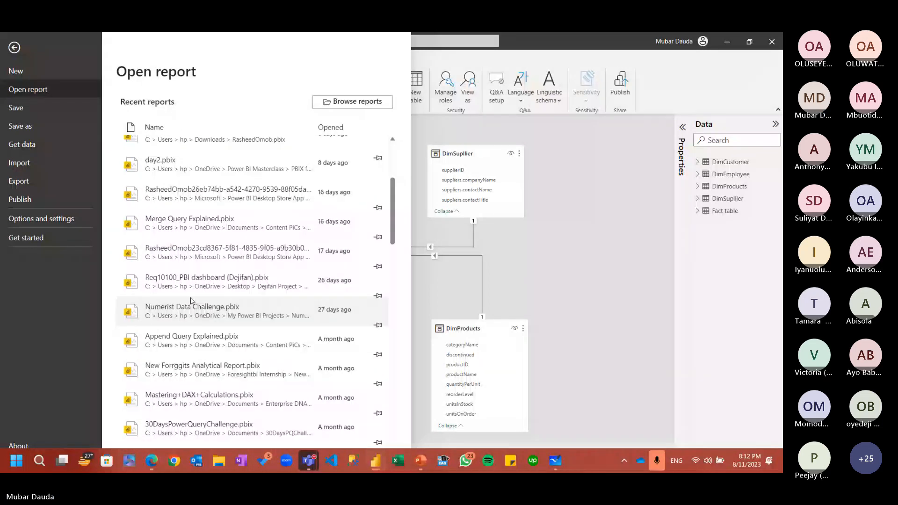
click(187, 279)
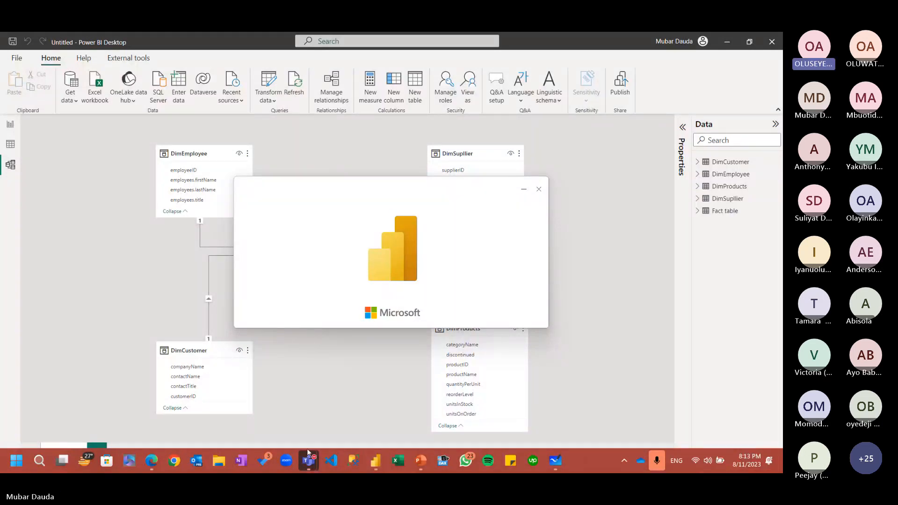
mouse_move(308, 460)
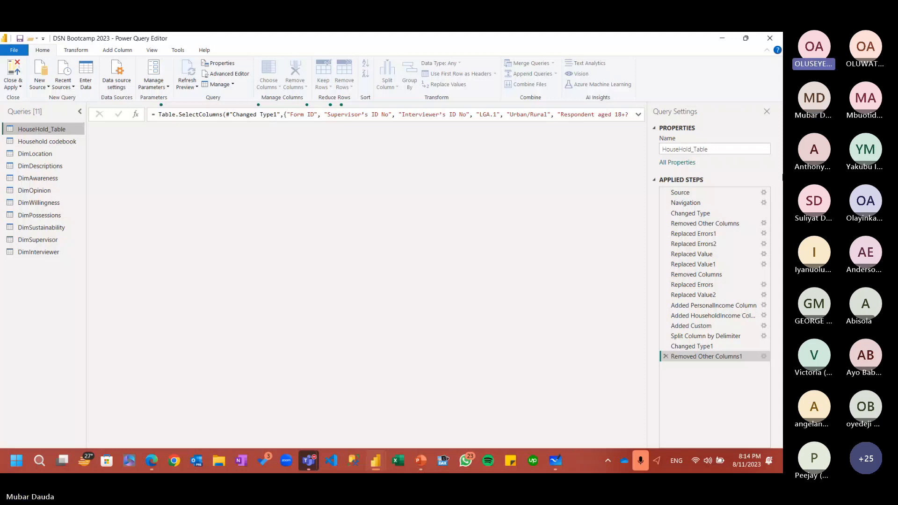
Display the HouseHold_Table query and refresh its data preview
click(42, 141)
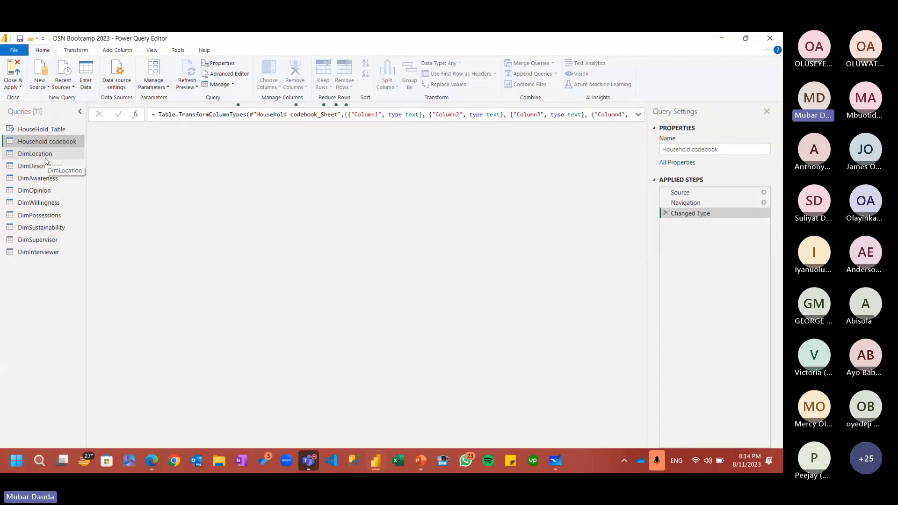
click(41, 129)
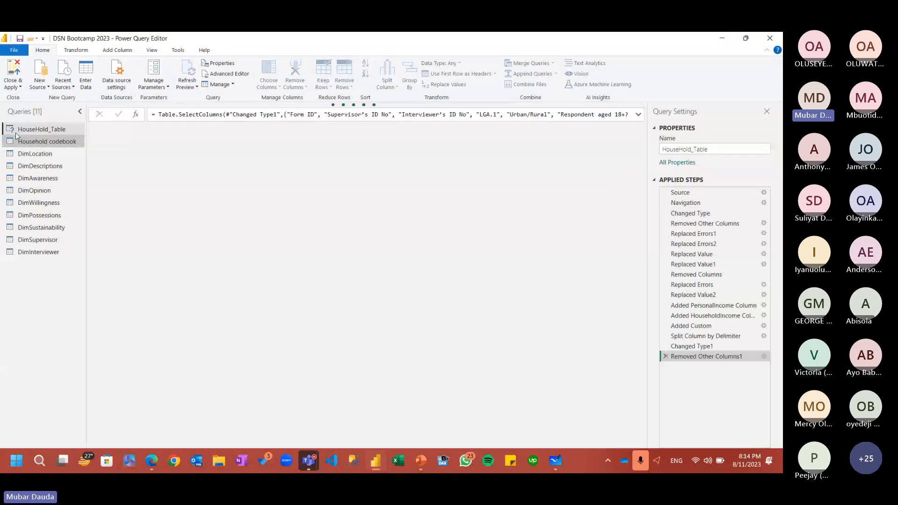
click(193, 71)
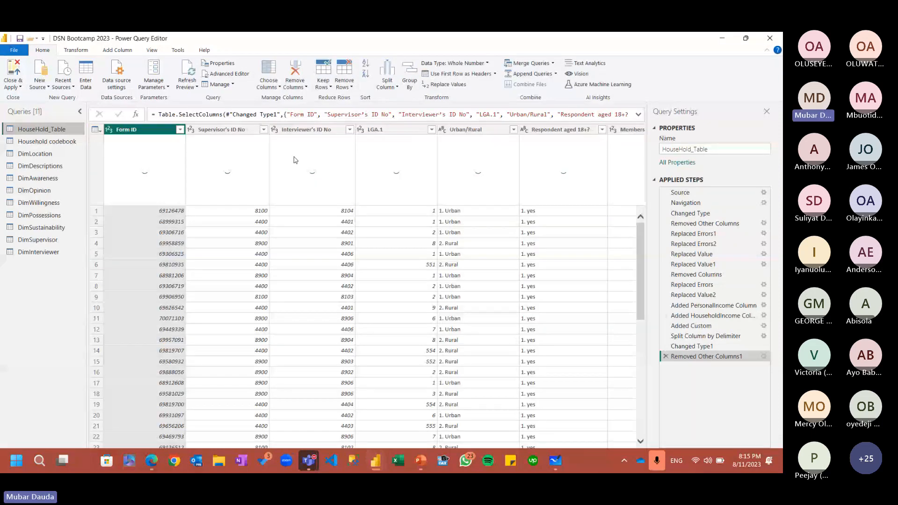
Examine the HouseHold_Table columns from Respondent aged 18+? across to Marital status
click(545, 130)
key(Right)
key(Right)
key(Right)
key(Right)
key(Right)
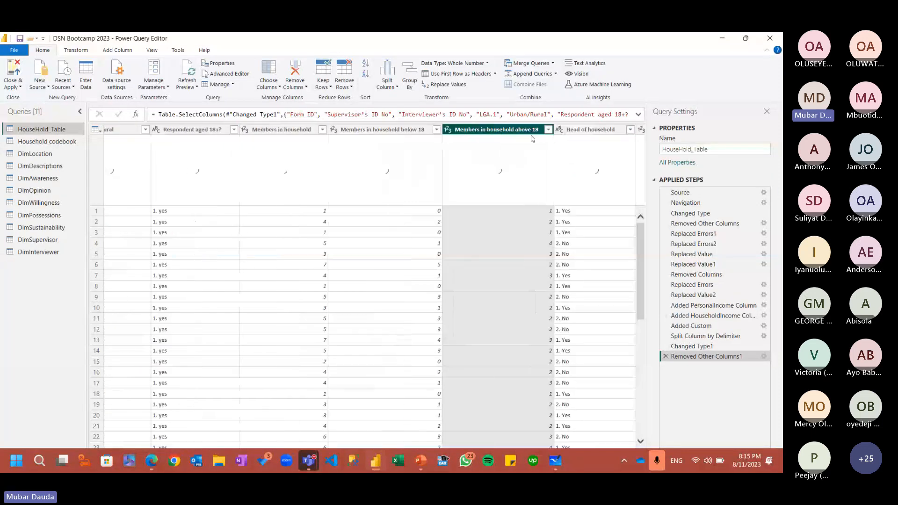
key(Right)
key(Right)
key(Right)
key(Right)
key(Right)
key(Right)
key(Right)
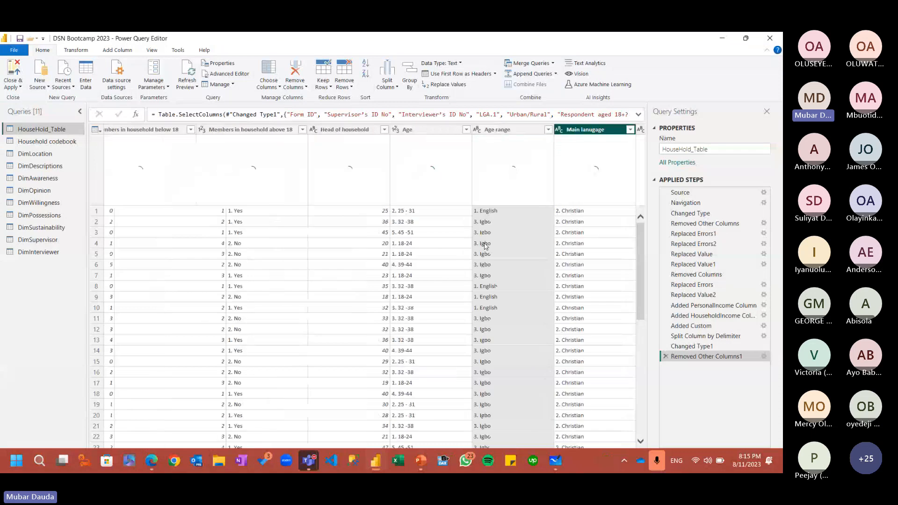
key(Right)
key(Right)
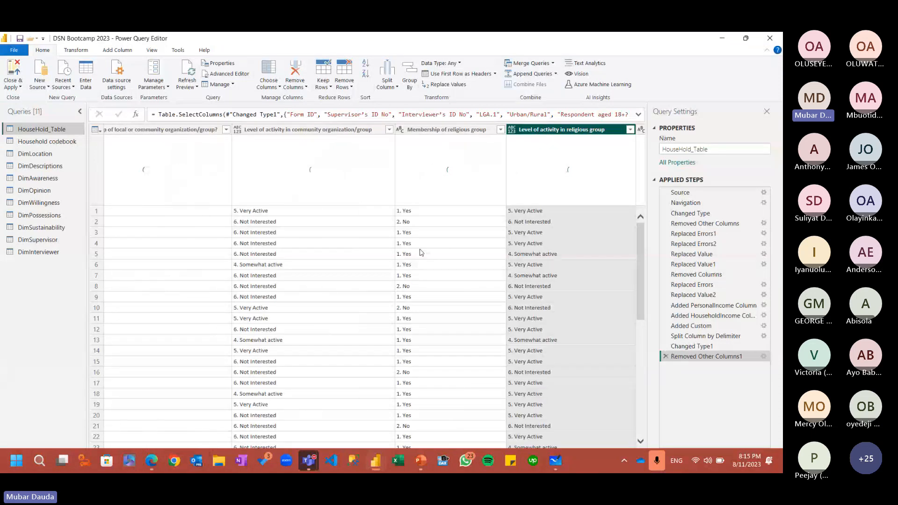
key(Right)
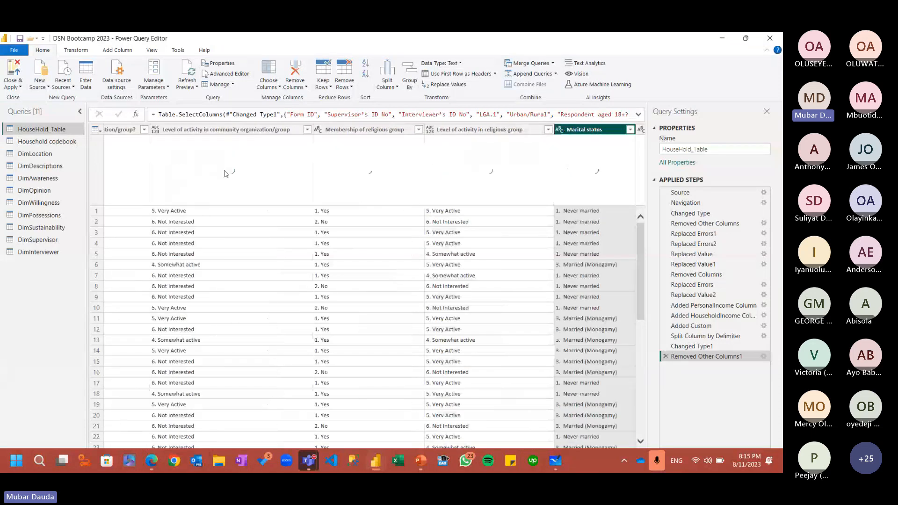
Look at the DimLocation and HouseHold_Table queries and examine DimOpinion's service opinion columns from Schools to Electricity supply
click(49, 155)
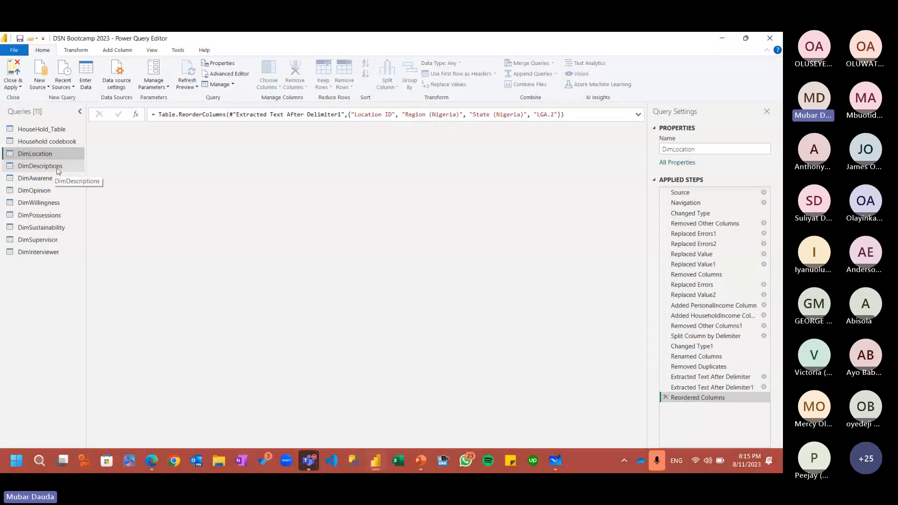
click(42, 128)
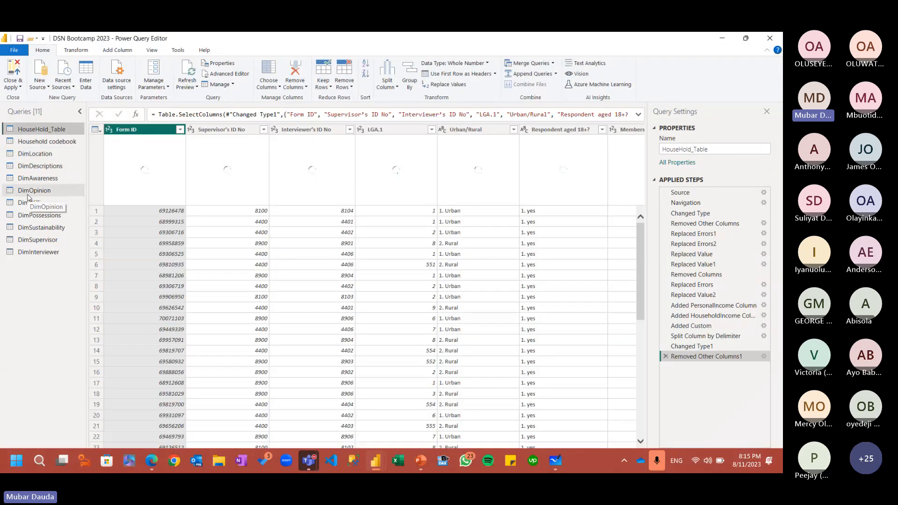
click(29, 197)
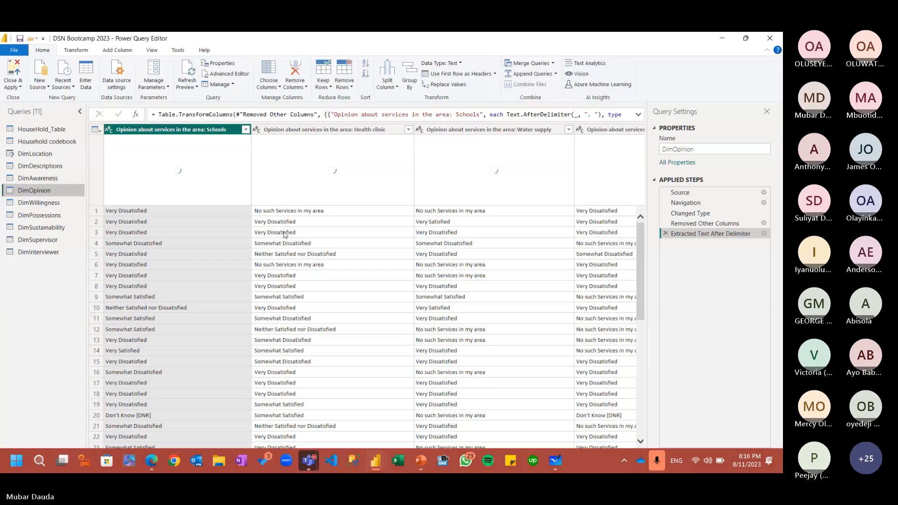
key(Right)
key(Right)
key(Right)
key(Right)
key(Right)
key(Right)
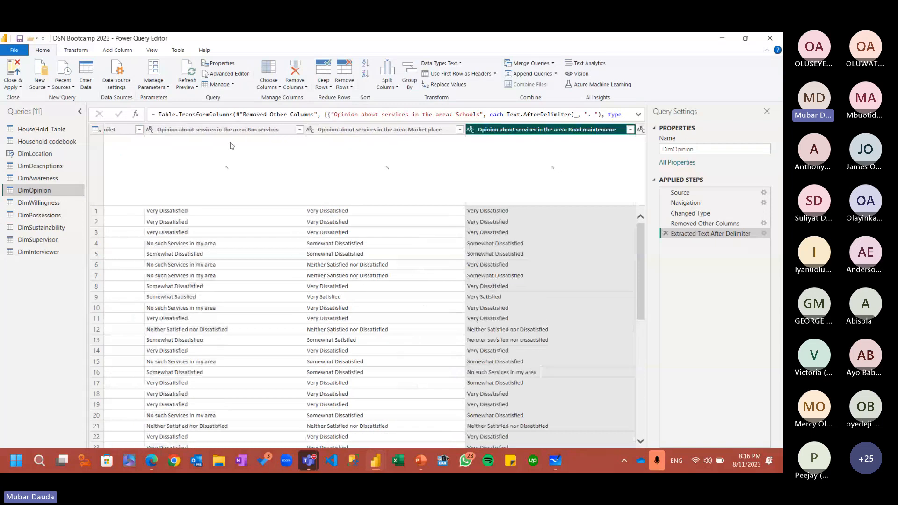
key(Right)
key(Right)
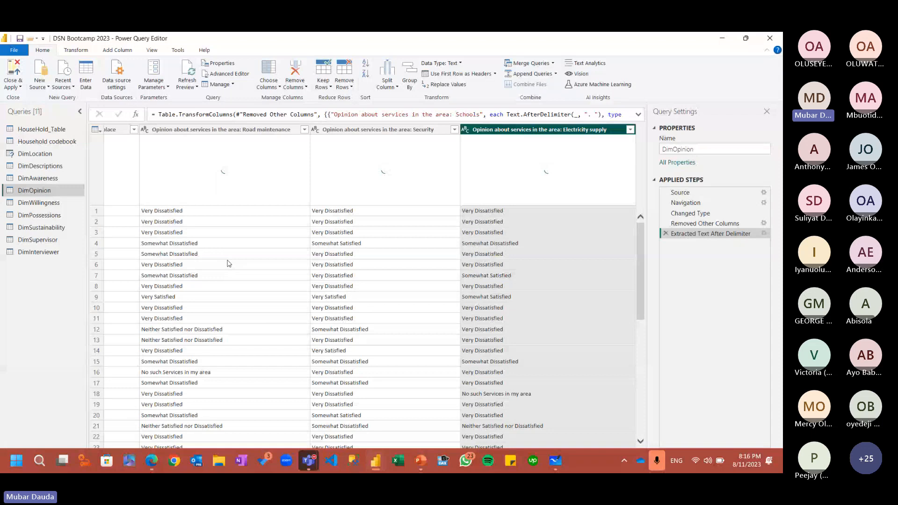
Display the DimPossessions query and switch to the Teams meeting window to read the chat
click(42, 217)
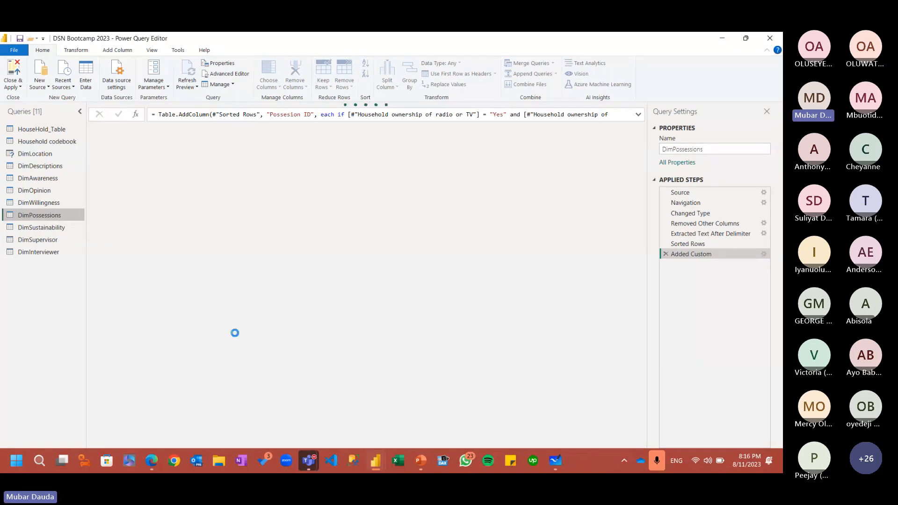
click(305, 459)
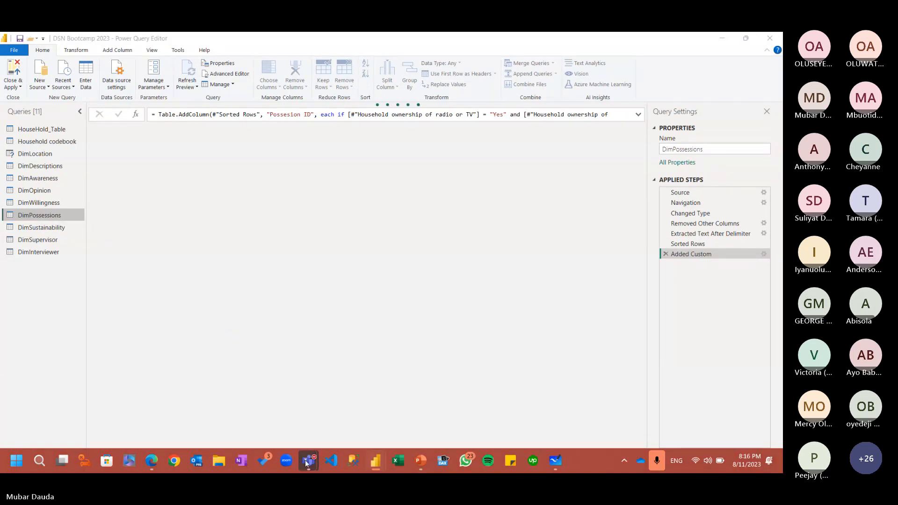
click(300, 380)
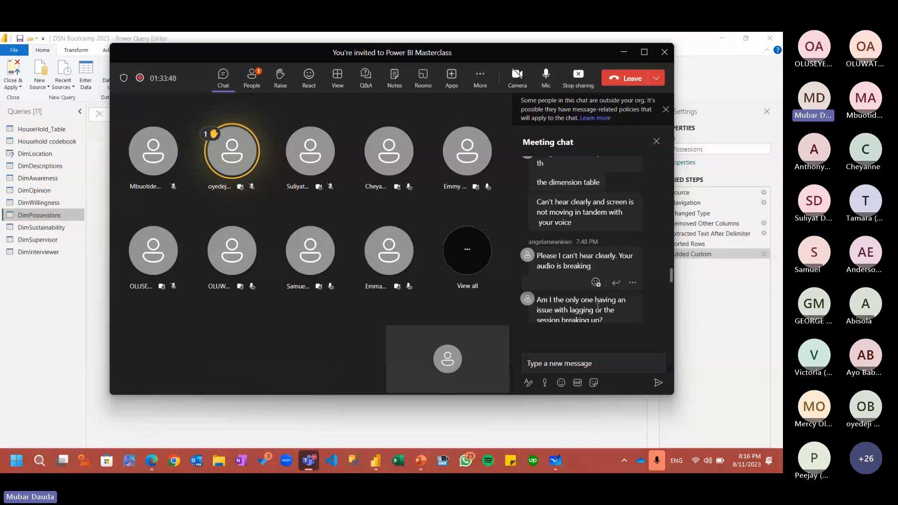
Read down the meeting chat to the dataset an attendee pasted and examine its value columns across to the last one
scroll(553, 327, down, 5)
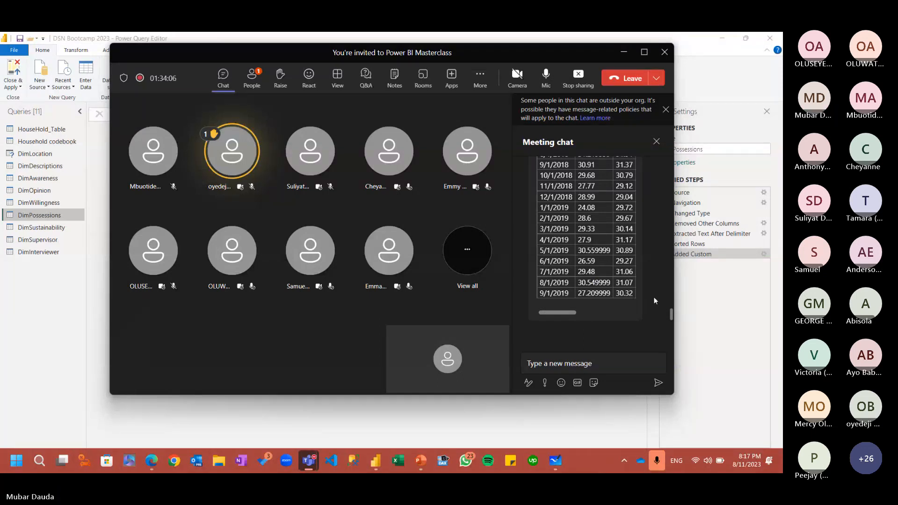
scroll(570, 271, up, 5)
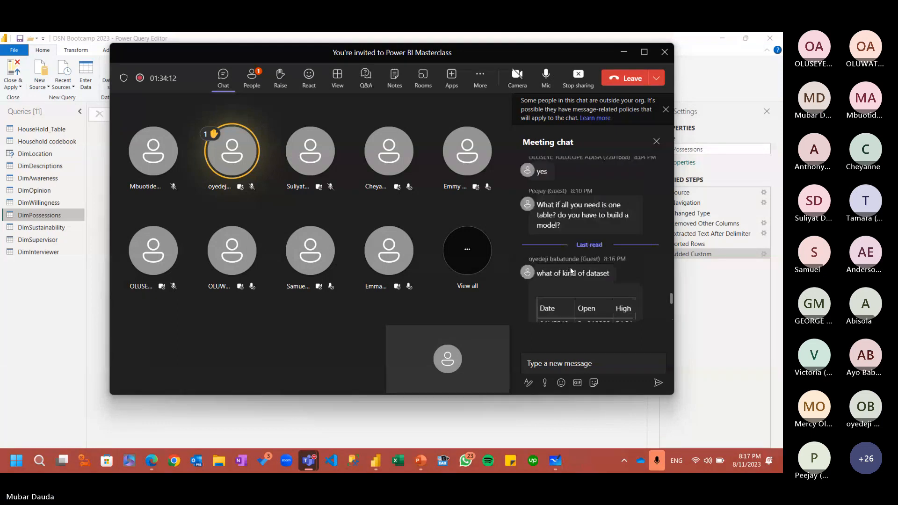
scroll(571, 271, down, 5)
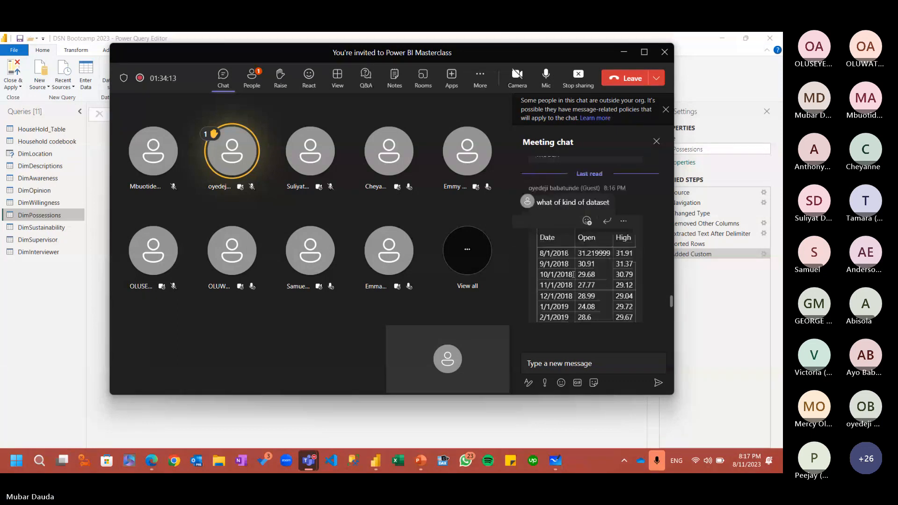
drag(570, 310, 605, 310)
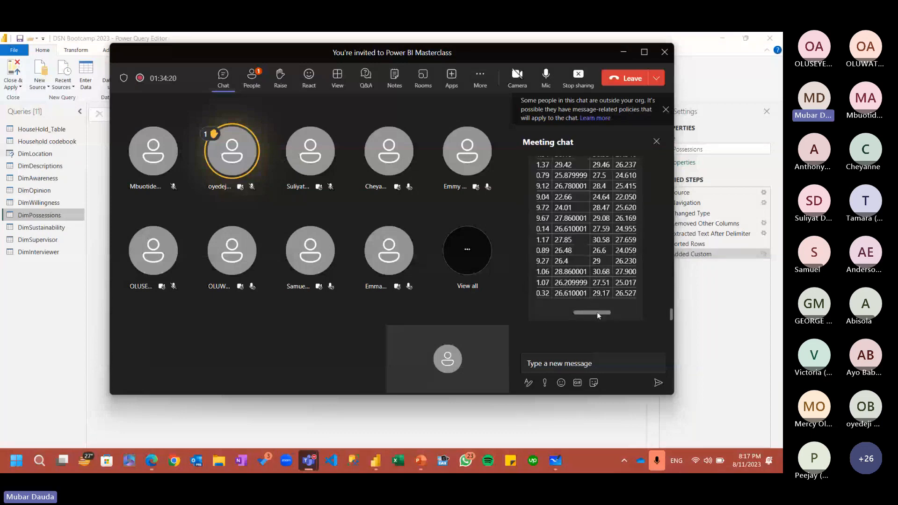
drag(597, 313, 607, 316)
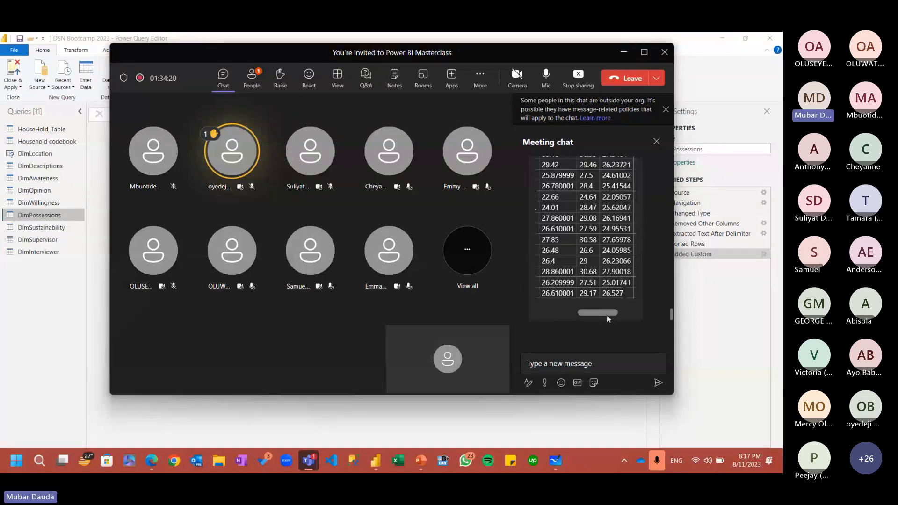
drag(607, 315, 616, 295)
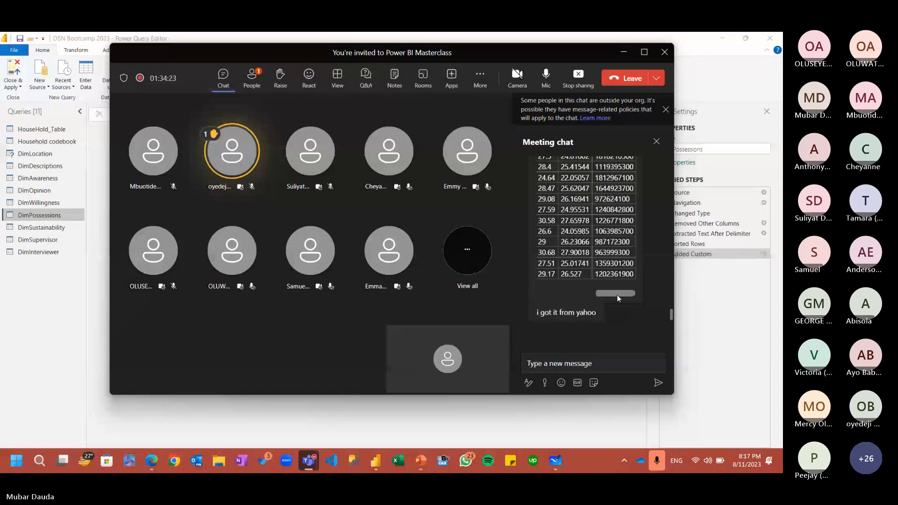
Match the pasted chat table's headers with its rows, from Date, Open and High across to Close, Adj Close and Volume
scroll(617, 297, up, 4)
scroll(593, 300, down, 4)
scroll(606, 293, up, 10)
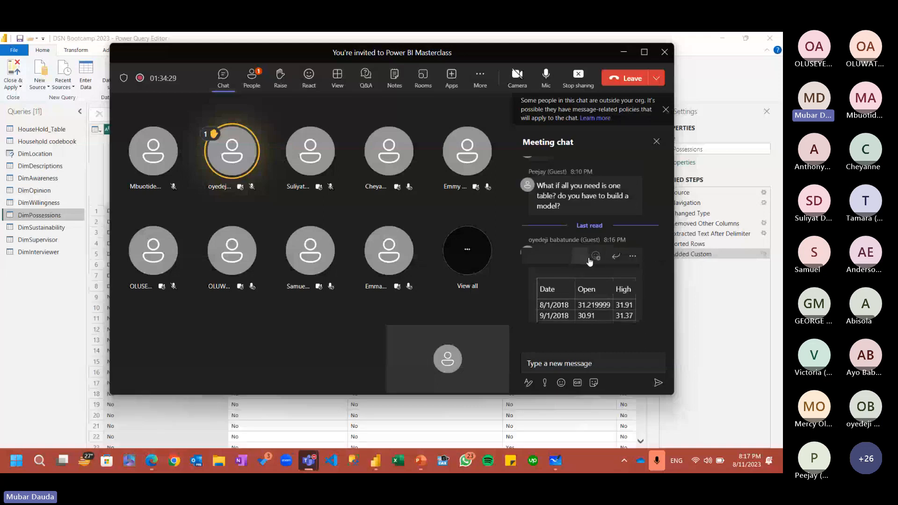
scroll(587, 276, down, 4)
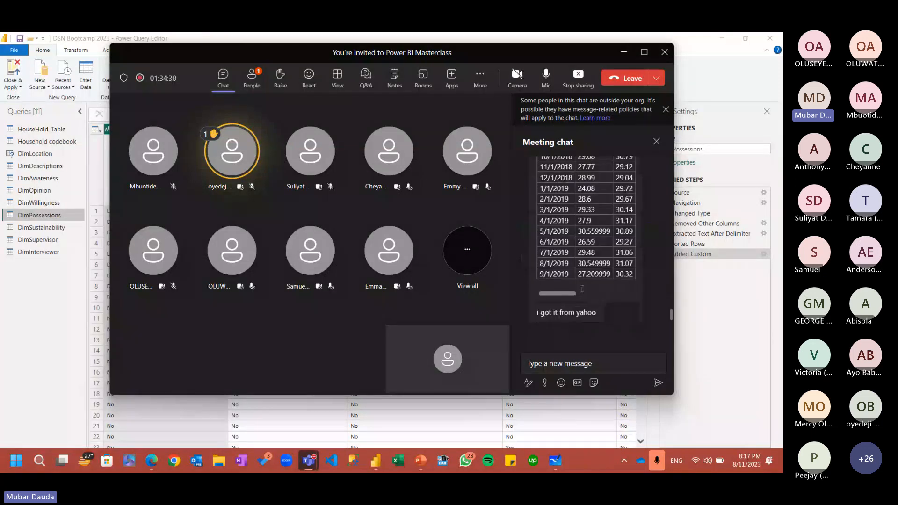
drag(574, 293, 612, 296)
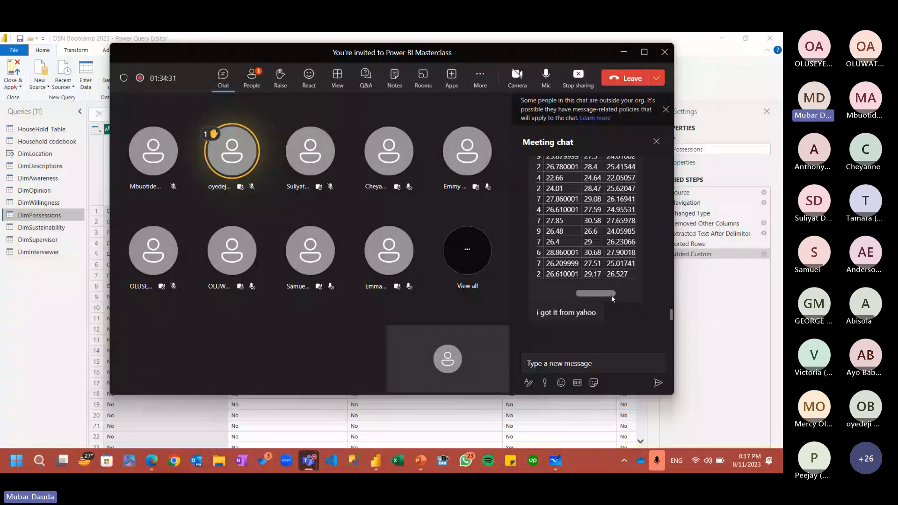
scroll(569, 291, up, 5)
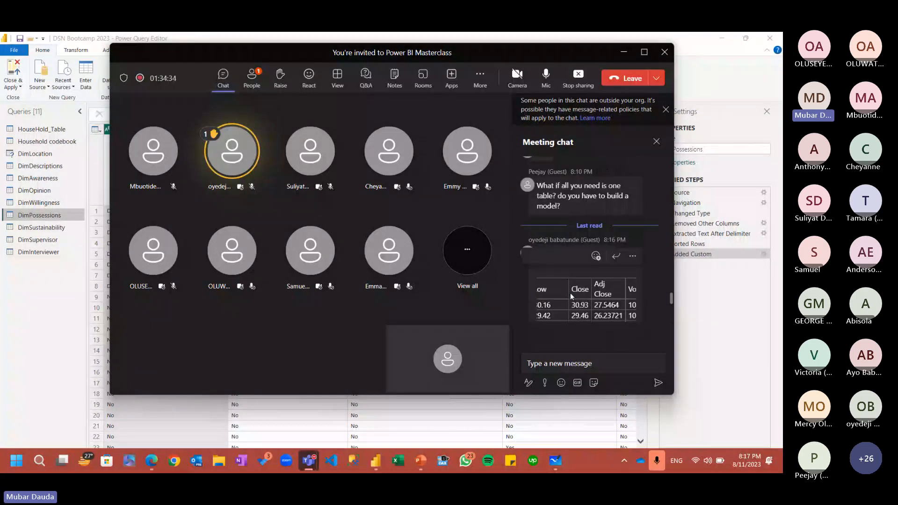
scroll(571, 293, down, 5)
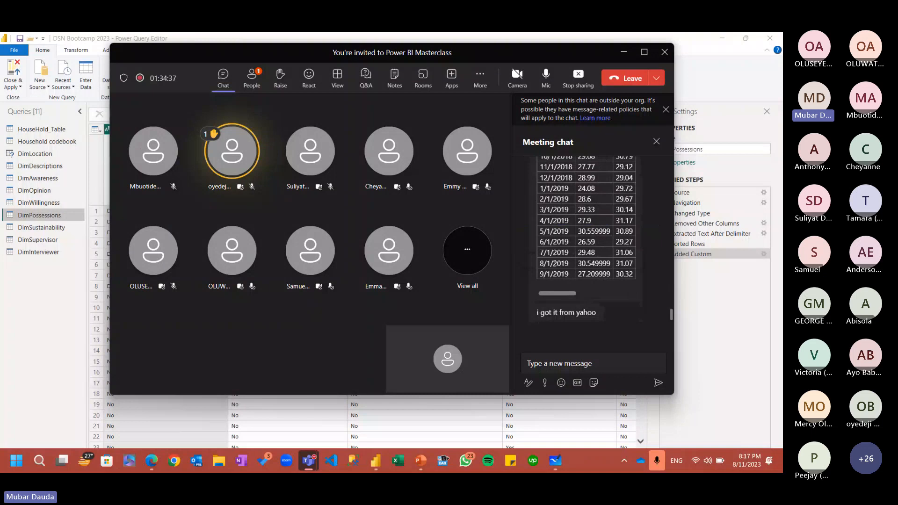
scroll(555, 263, up, 5)
scroll(570, 297, down, 5)
drag(560, 293, 614, 293)
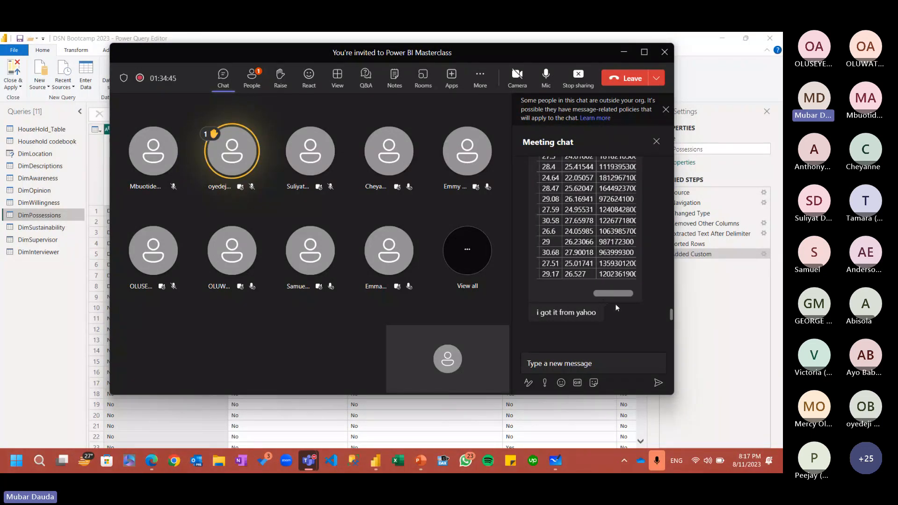
scroll(594, 244, up, 1)
scroll(595, 281, up, 3)
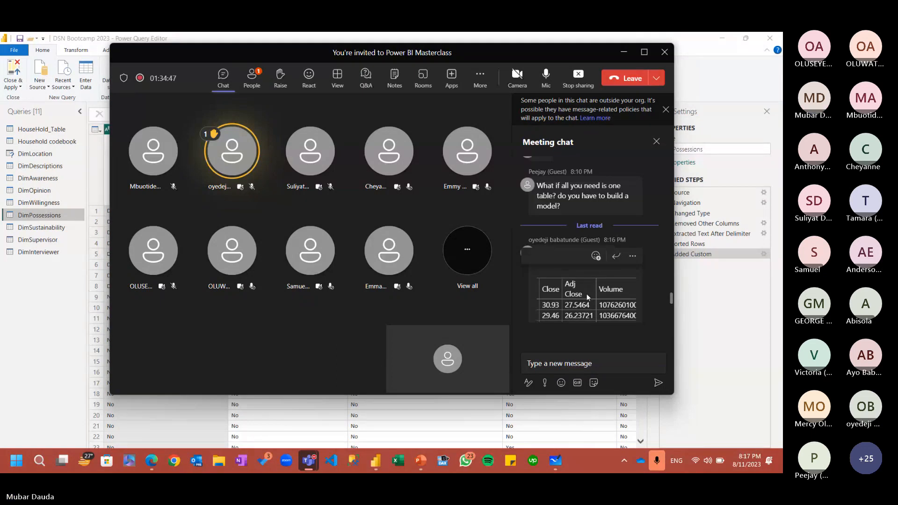
scroll(587, 294, down, 5)
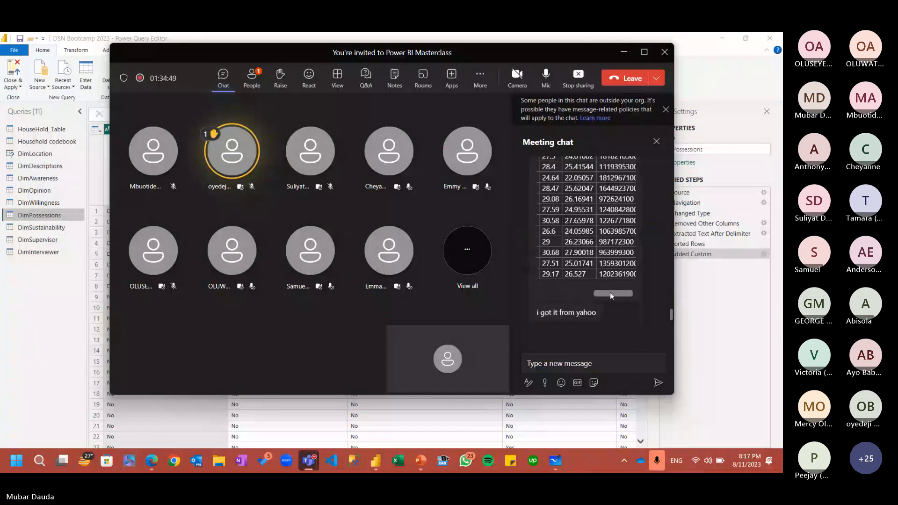
drag(610, 293, 544, 293)
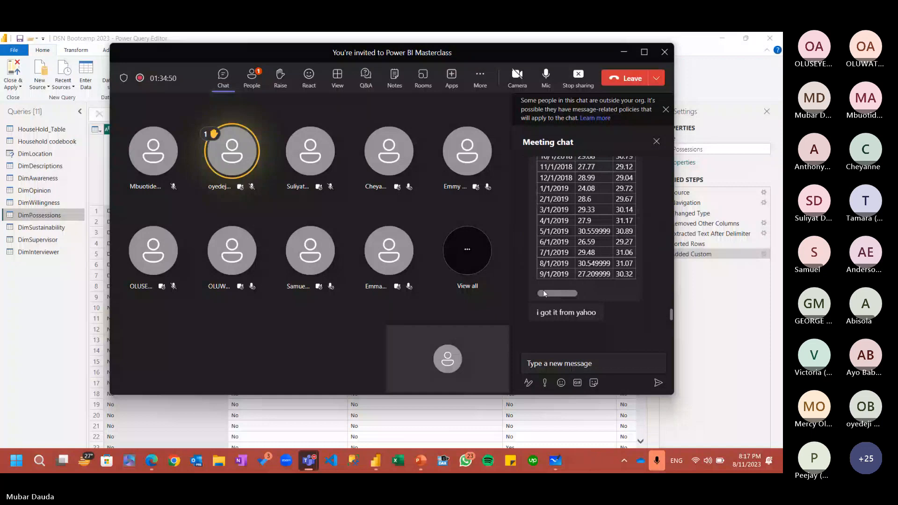
Switch back to Power Query Editor and examine the DimPossessions columns from Household ownership of bicycle across to Possesion ID
click(624, 52)
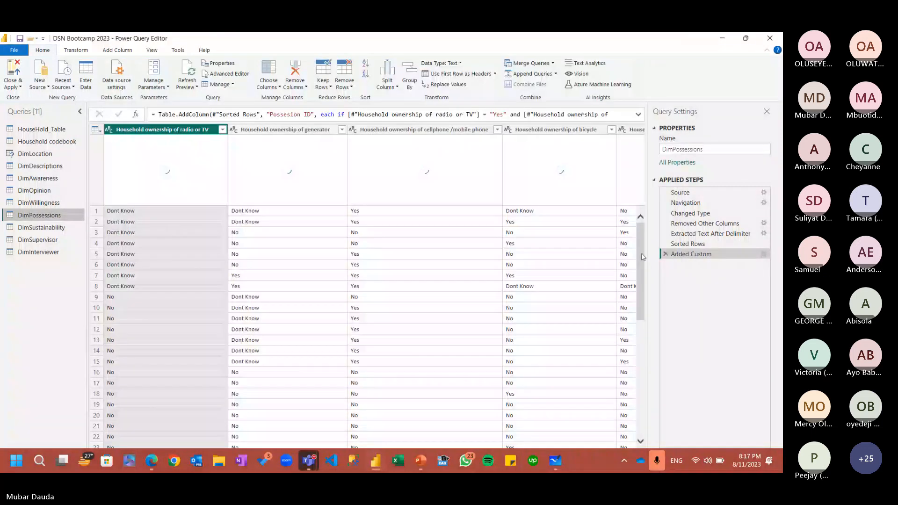
click(553, 130)
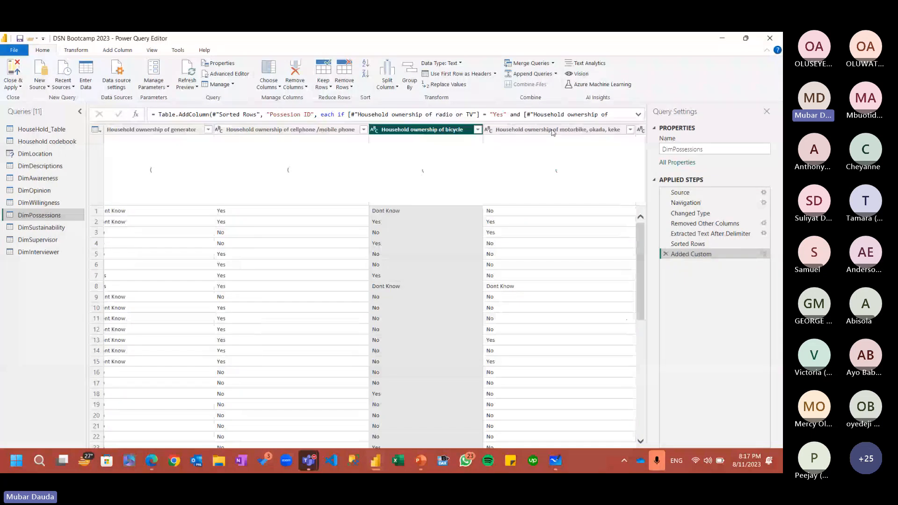
key(Right)
key(Right)
key(Right)
key(Right)
key(Right)
key(Right)
key(Right)
key(Right)
key(Right)
key(Right)
key(Right)
key(Right)
key(Right)
key(Right)
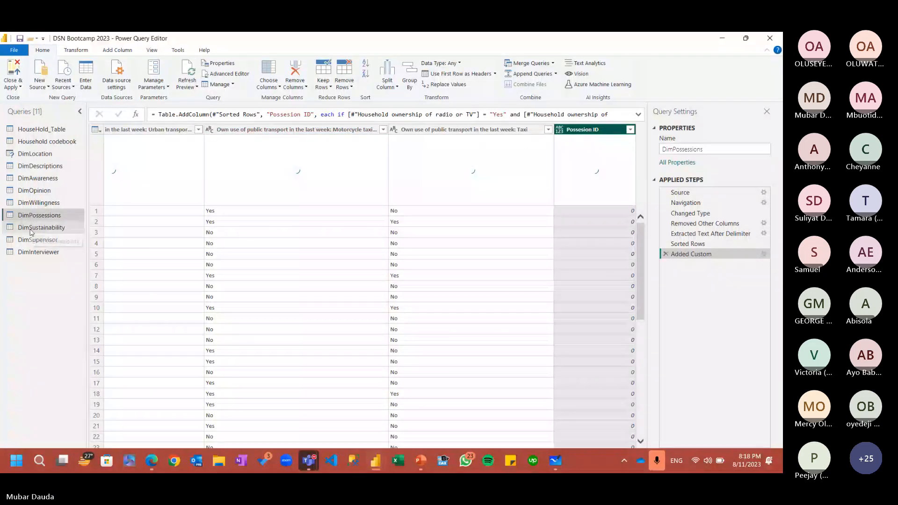
Look at the DimWillingness, DimLocation and DimDescriptions queries
click(37, 206)
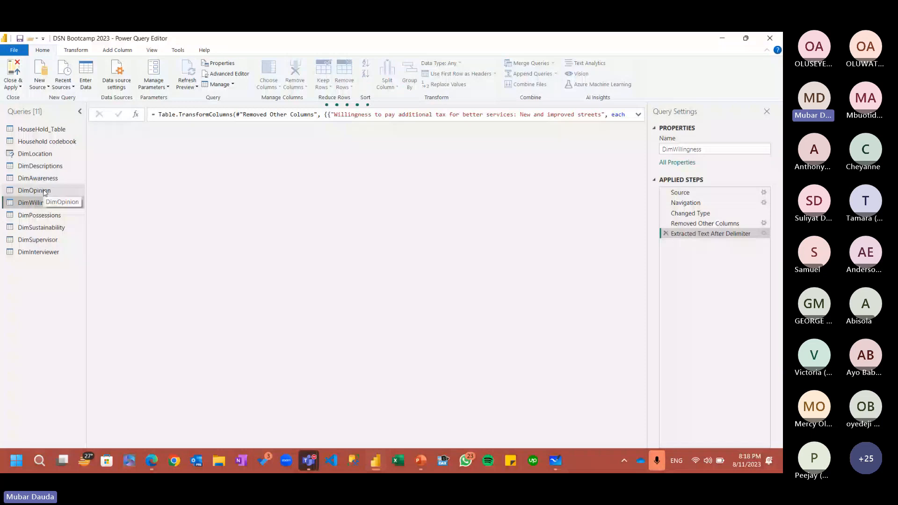
click(41, 154)
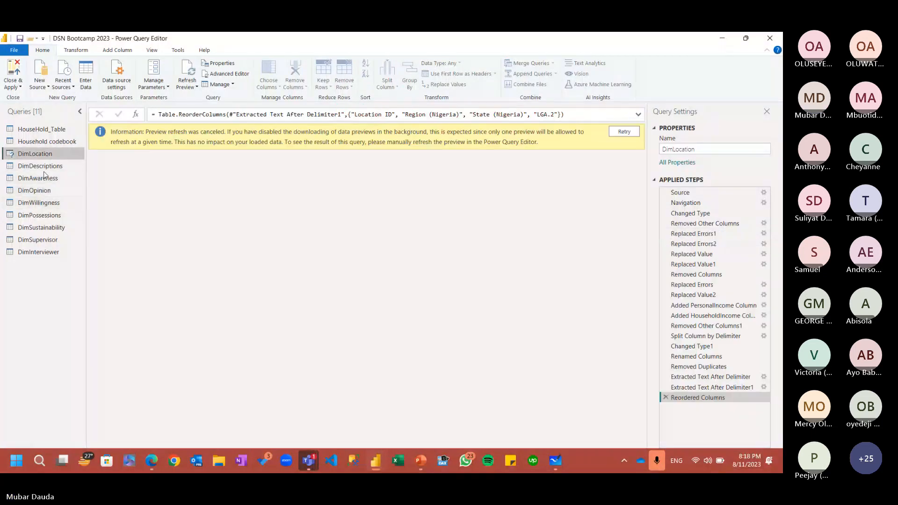
click(45, 169)
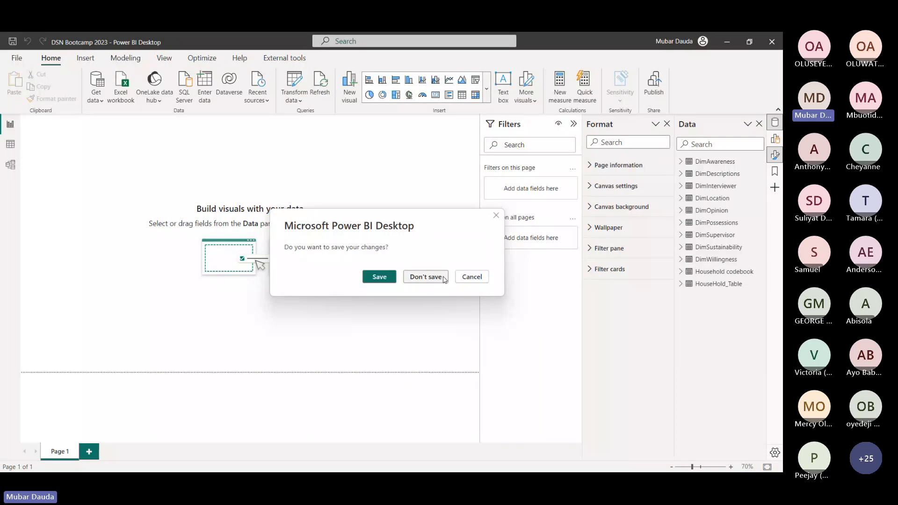
Close the DSN Bootcamp 2023 report without saving its changes and show the participants list in the Teams meeting window
click(444, 277)
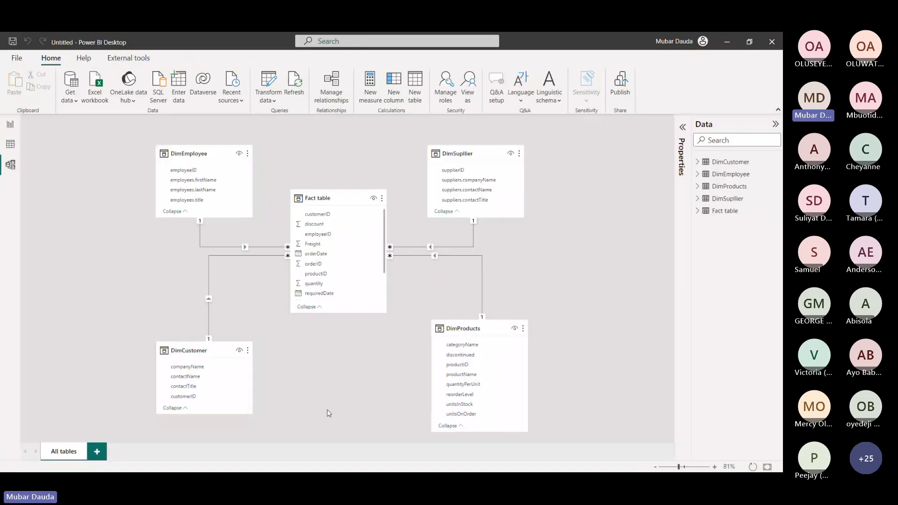
mouse_move(331, 456)
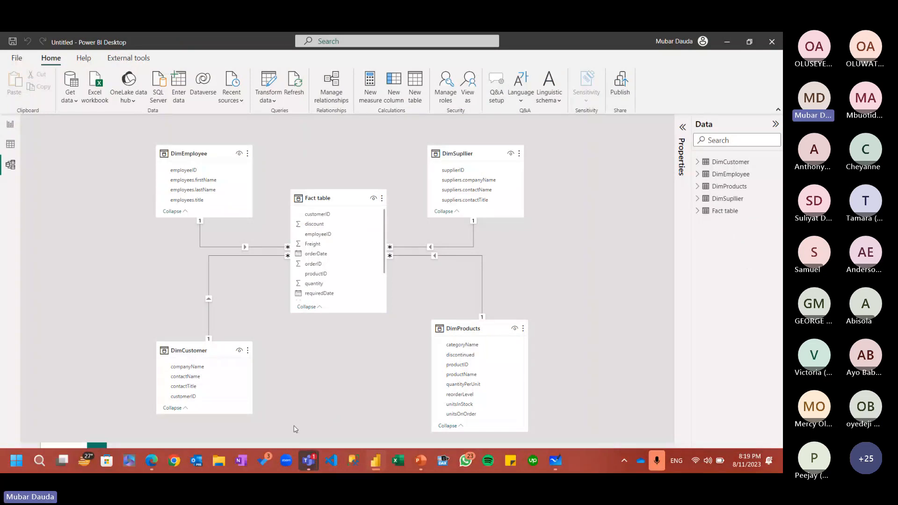
click(308, 461)
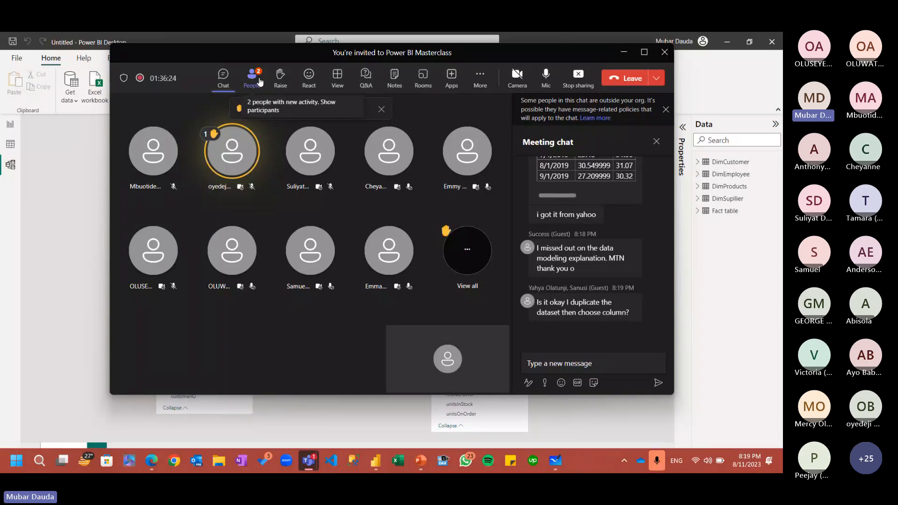
click(260, 82)
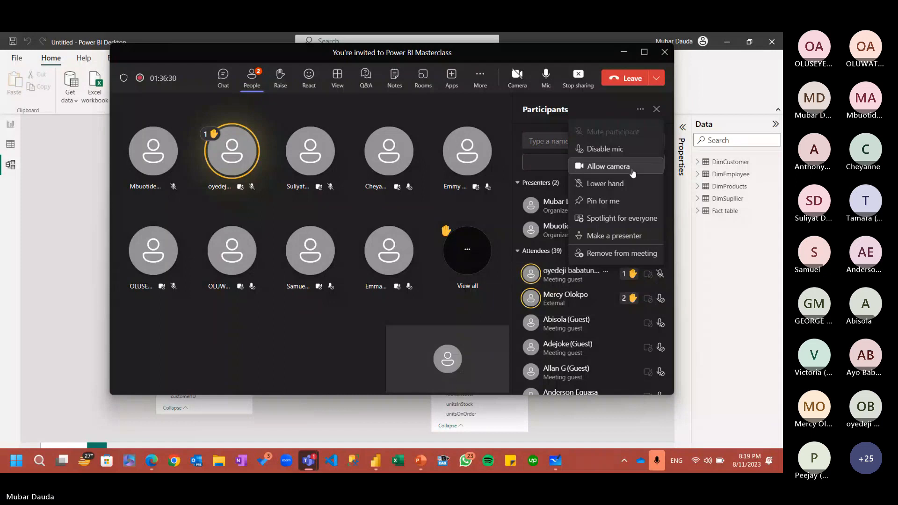
Allow the microphone of the second attendee with a raised hand and unmute the presenter's own microphone
mouse_move(660, 296)
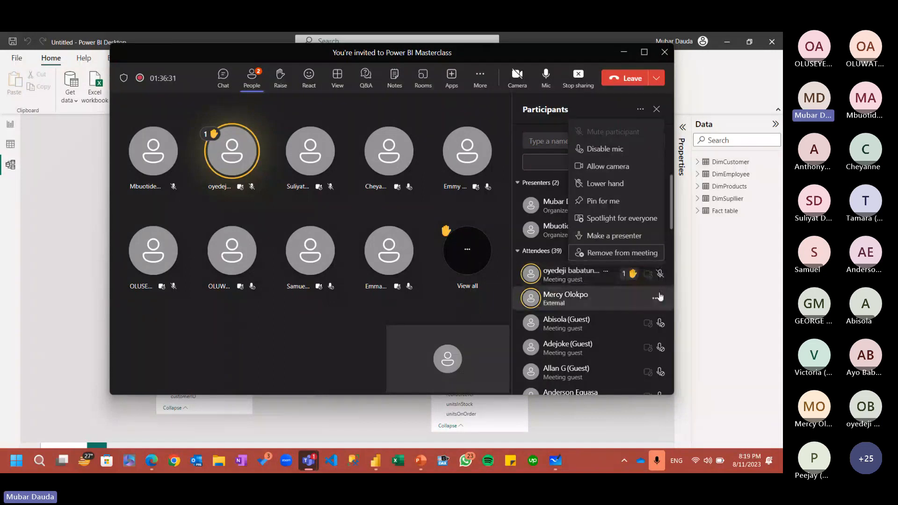
click(658, 298)
click(614, 173)
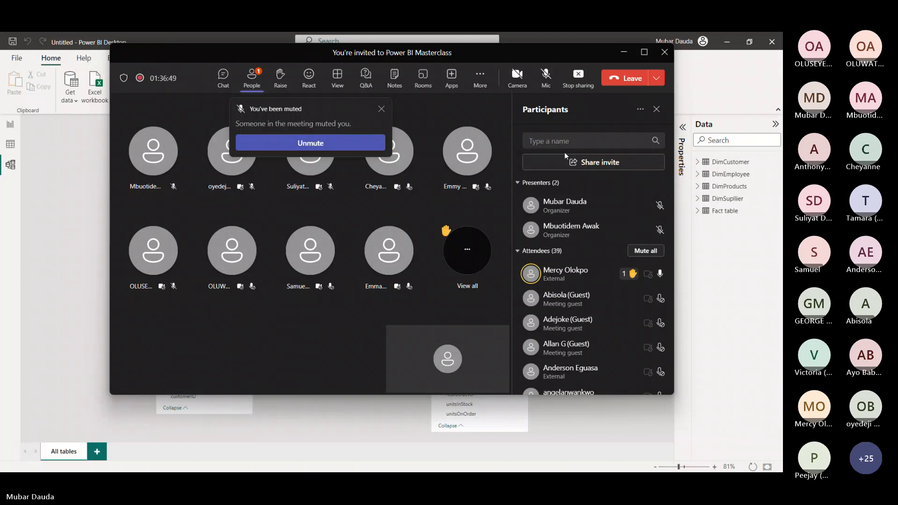
key(ctrl+shift+m)
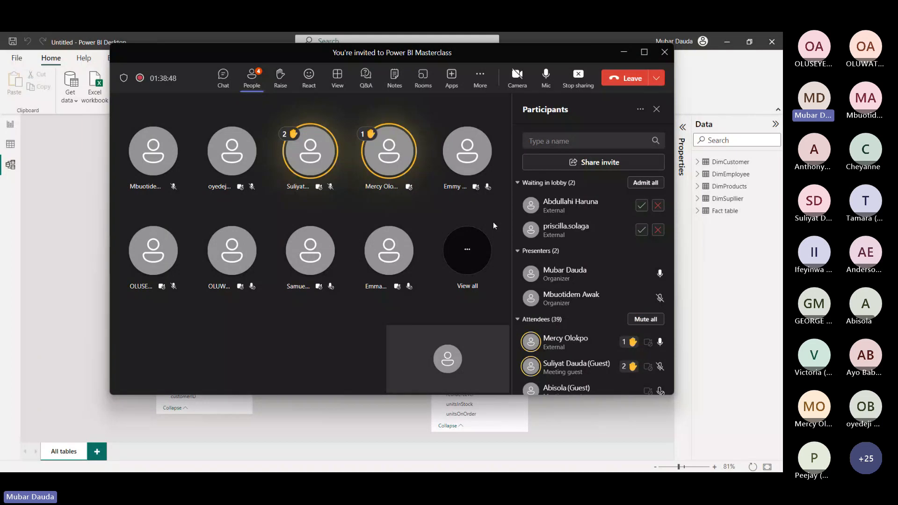
Switch to the Edge browser to look at the Amazon product listings, and return to the star schema in Power BI Desktop
mouse_move(236, 470)
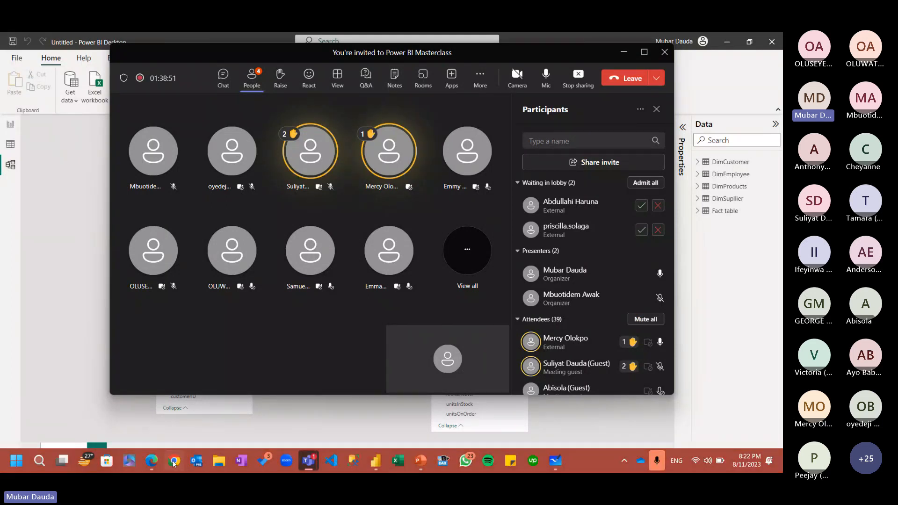
click(148, 466)
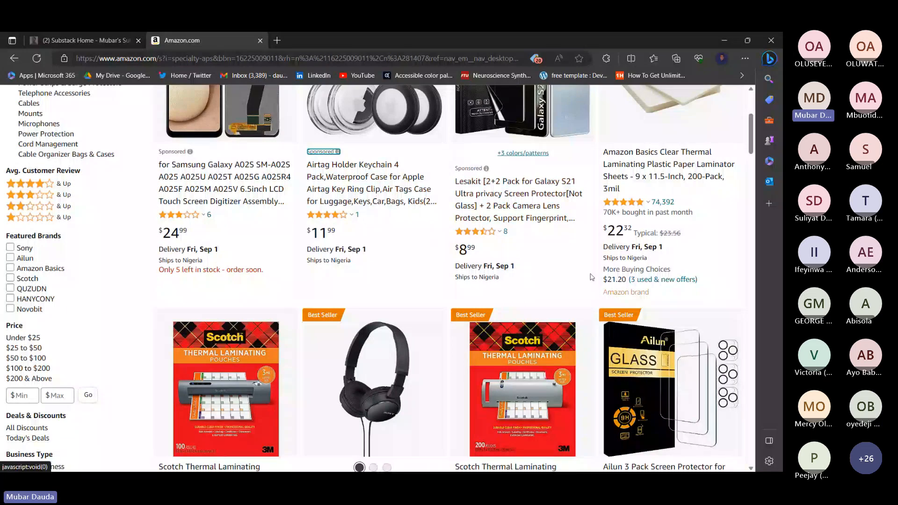
click(725, 40)
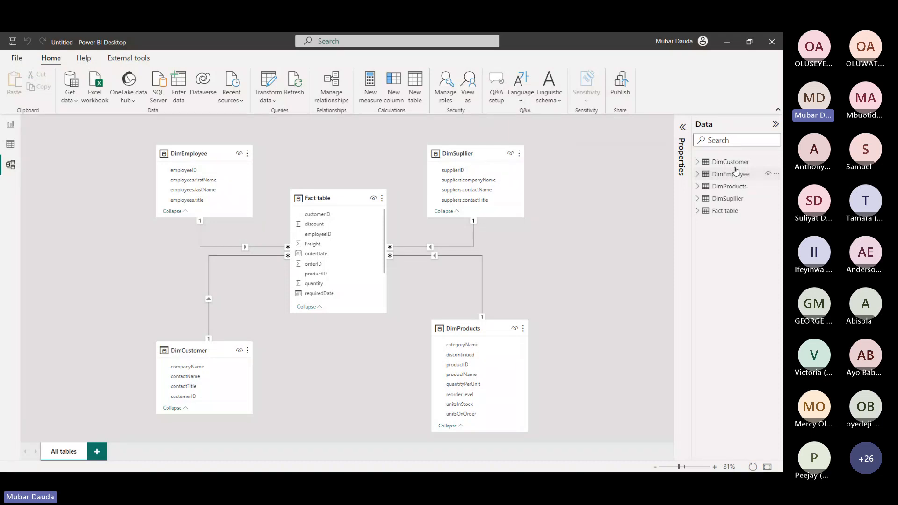
mouse_move(733, 172)
mouse_move(734, 192)
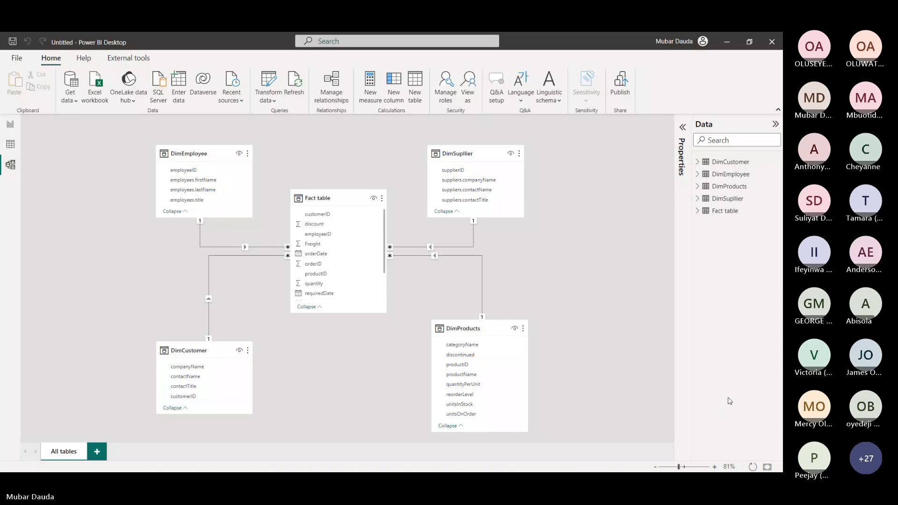
Switch to the Teams participants list, view the options for the next attendee with a raised hand and dismiss them
click(754, 348)
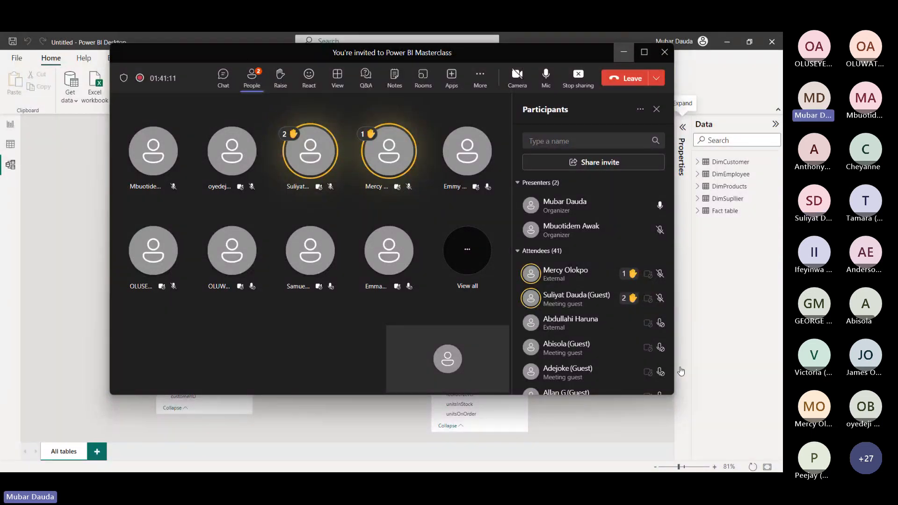
click(656, 301)
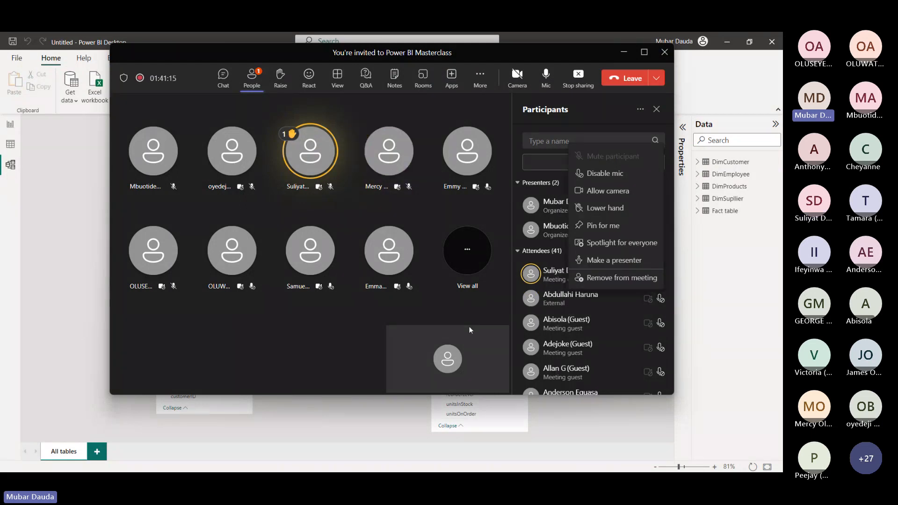
click(301, 344)
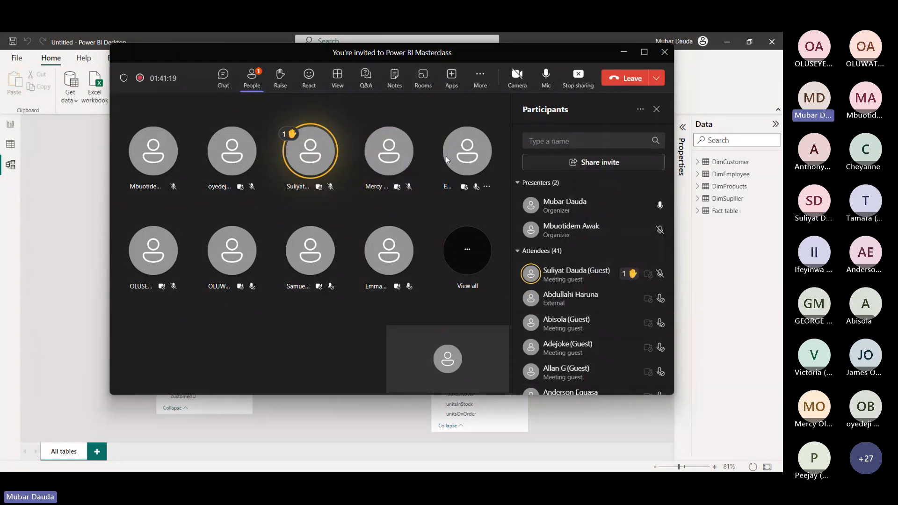
Return to the Power BI model view and arrange the four dimension tables more evenly around the Fact table
click(624, 52)
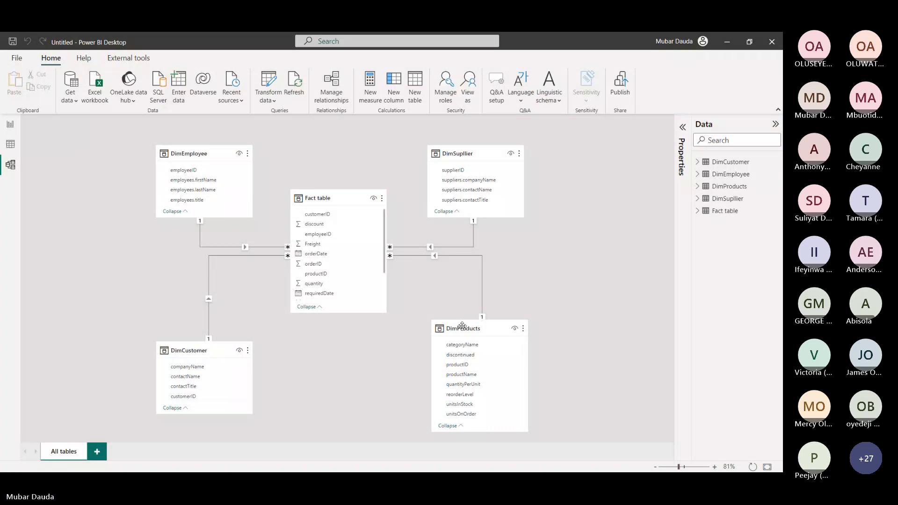
drag(461, 325, 452, 314)
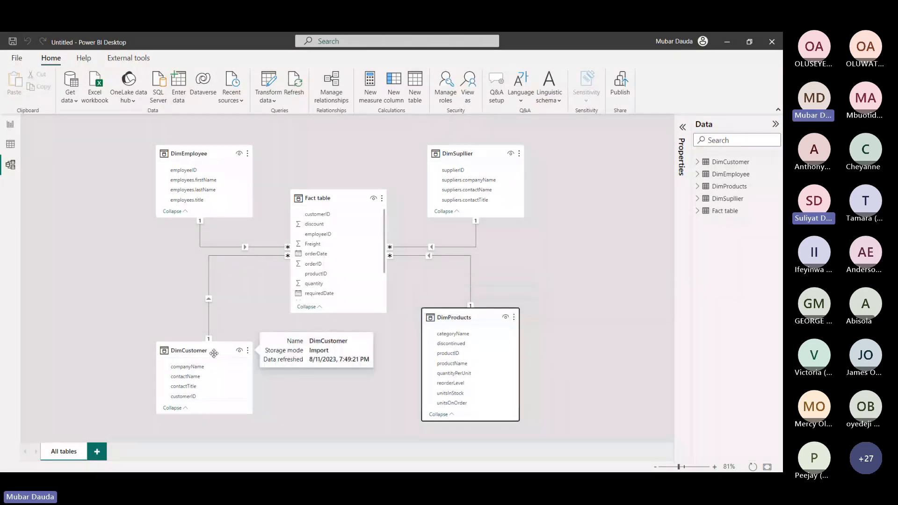
drag(214, 354, 218, 339)
drag(199, 151, 204, 152)
drag(461, 152, 466, 152)
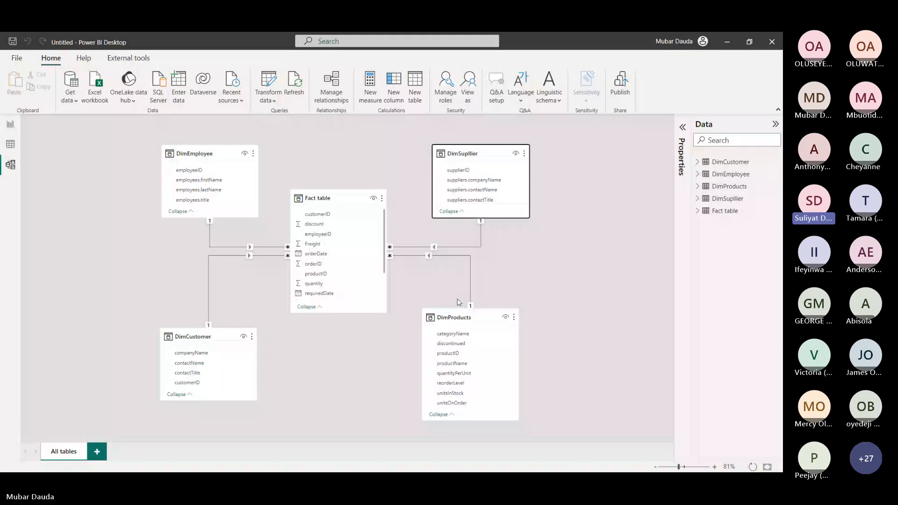
drag(459, 317, 468, 314)
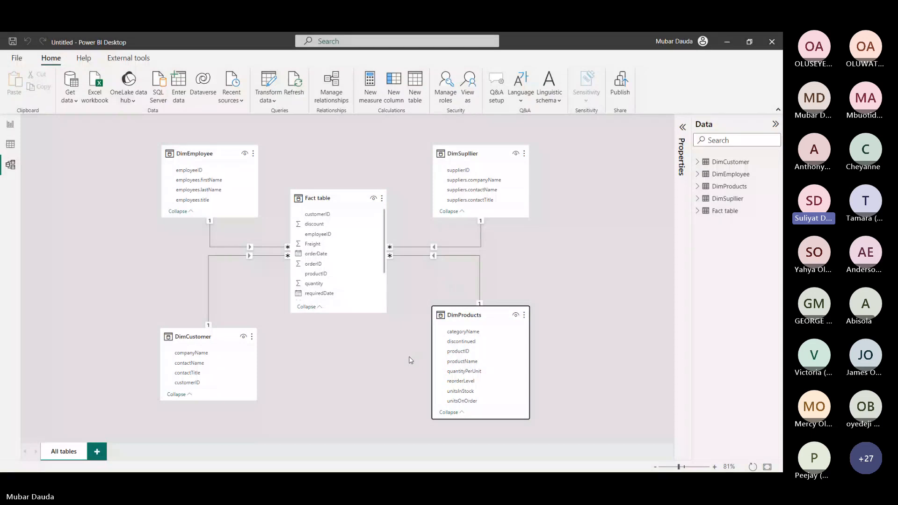
Switch to the Teams meeting window and admit the guest waiting in the lobby
mouse_move(378, 473)
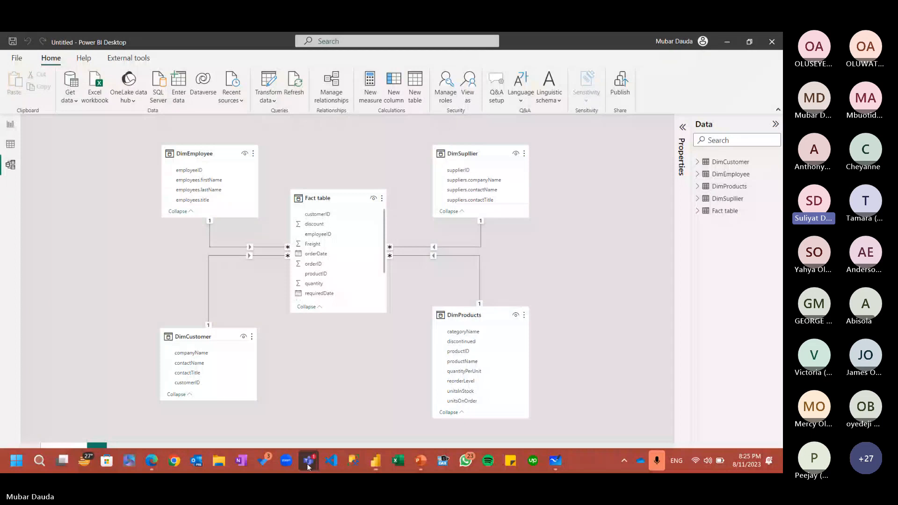
mouse_move(307, 464)
click(326, 381)
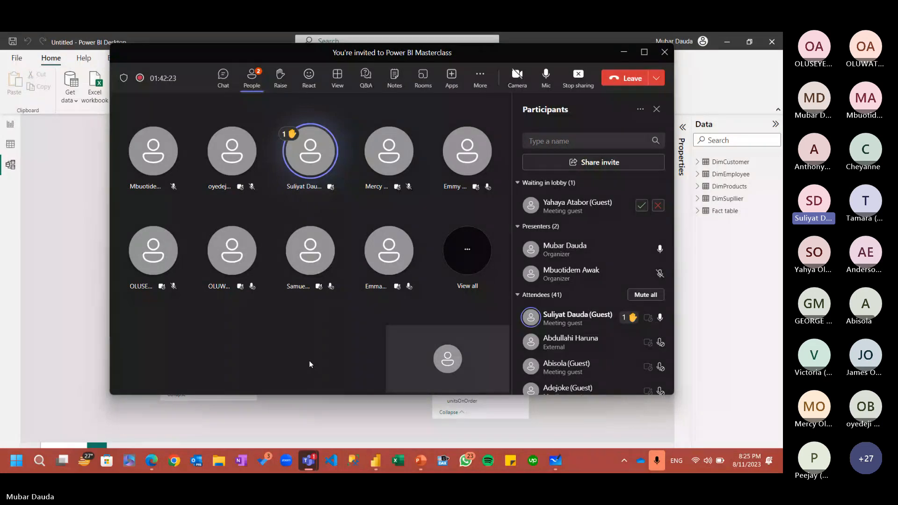
click(641, 206)
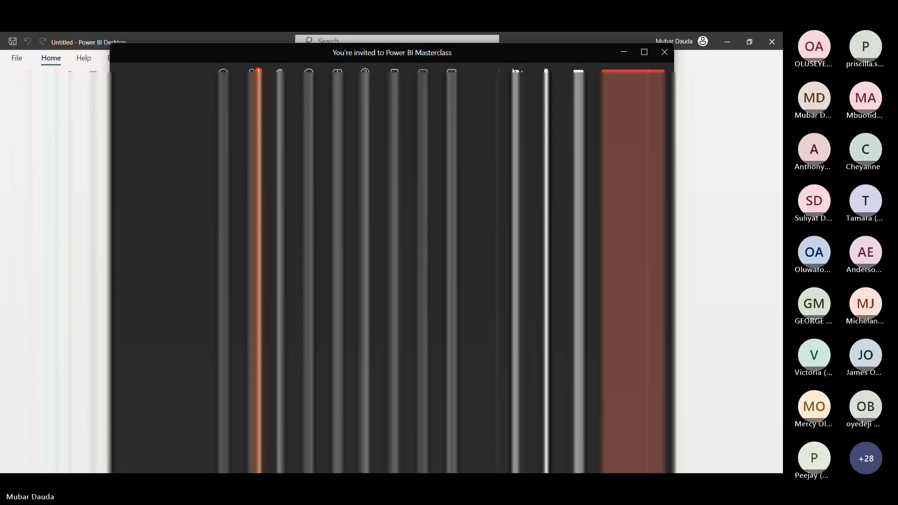
Unmute the presenter's own microphone, and look through the participants list and the meeting chat
click(355, 144)
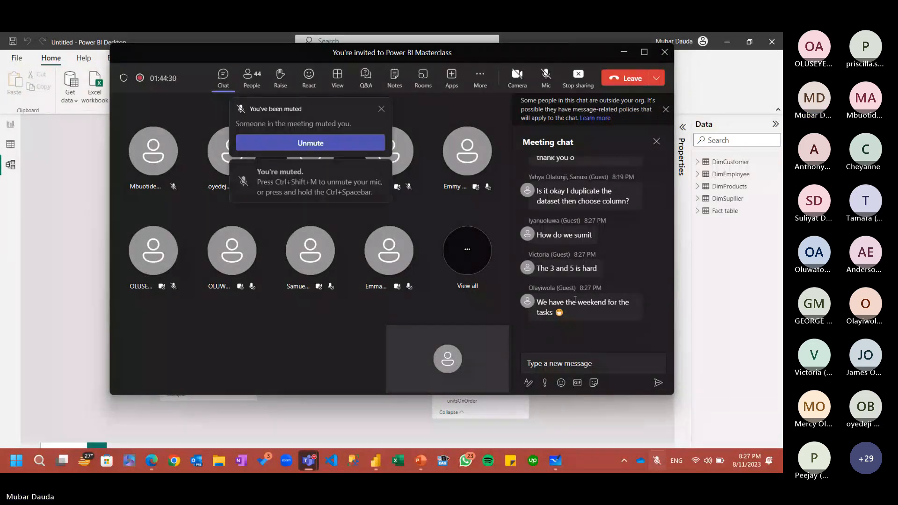
click(546, 80)
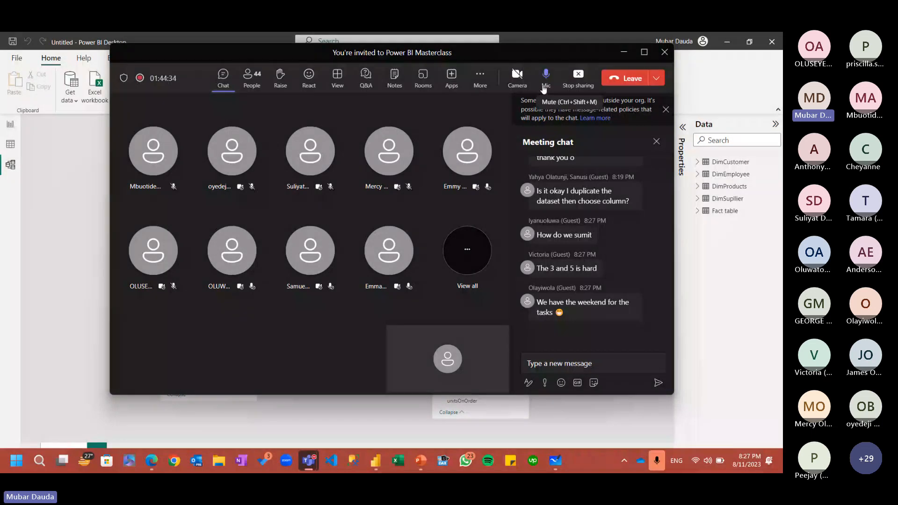
click(260, 74)
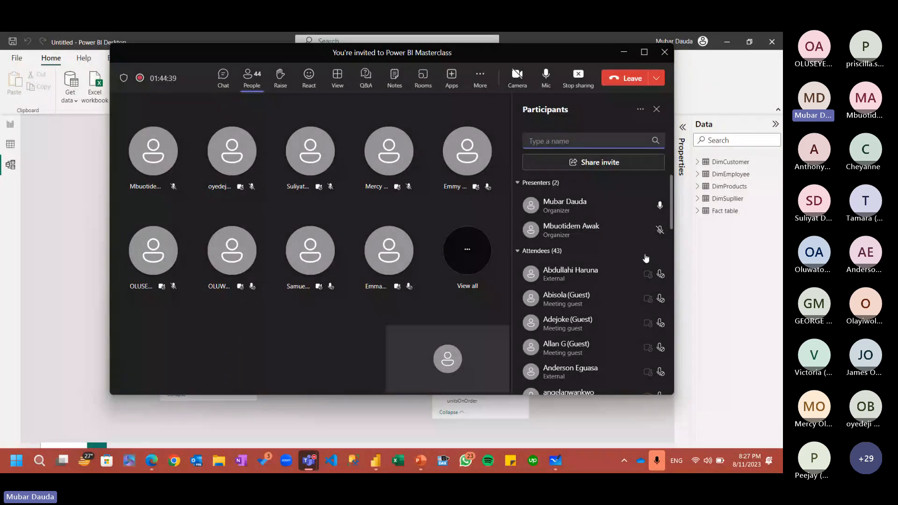
scroll(605, 305, down, 5)
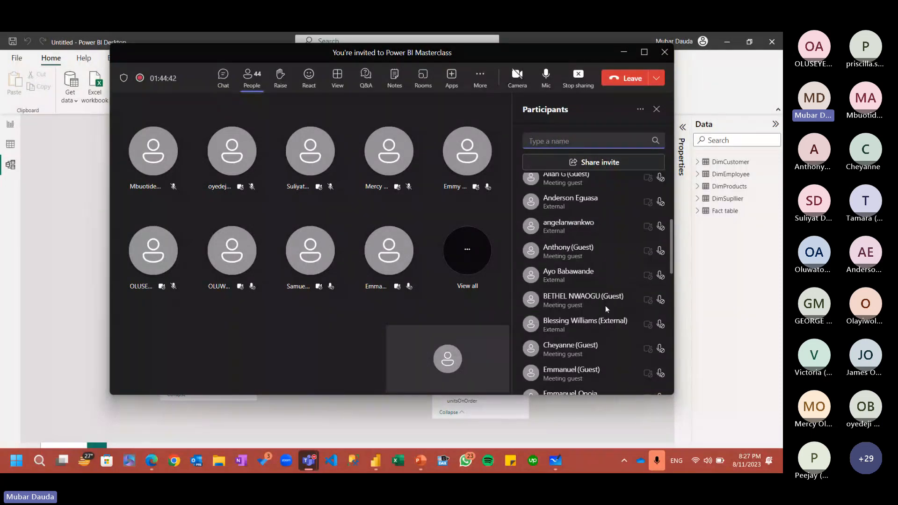
scroll(605, 305, up, 5)
click(223, 76)
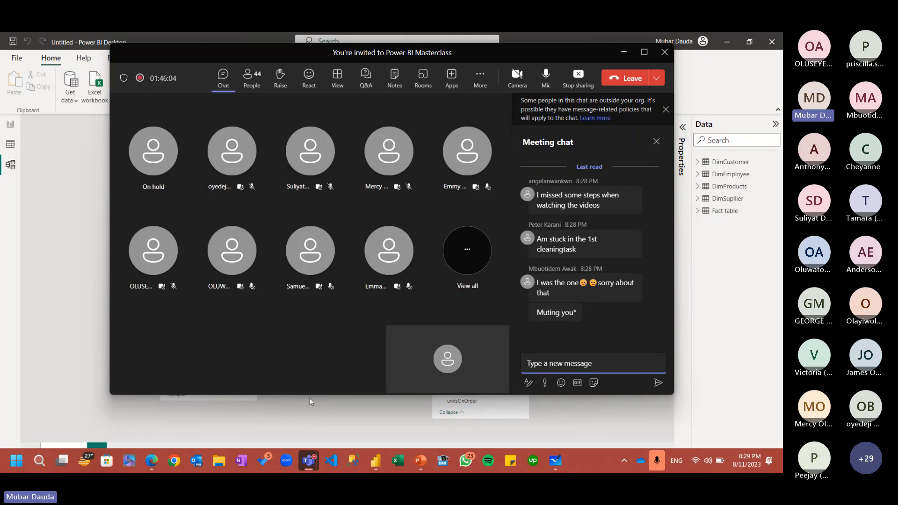
Switch to the Edge browser and open the Twitter home page in a new tab
click(152, 462)
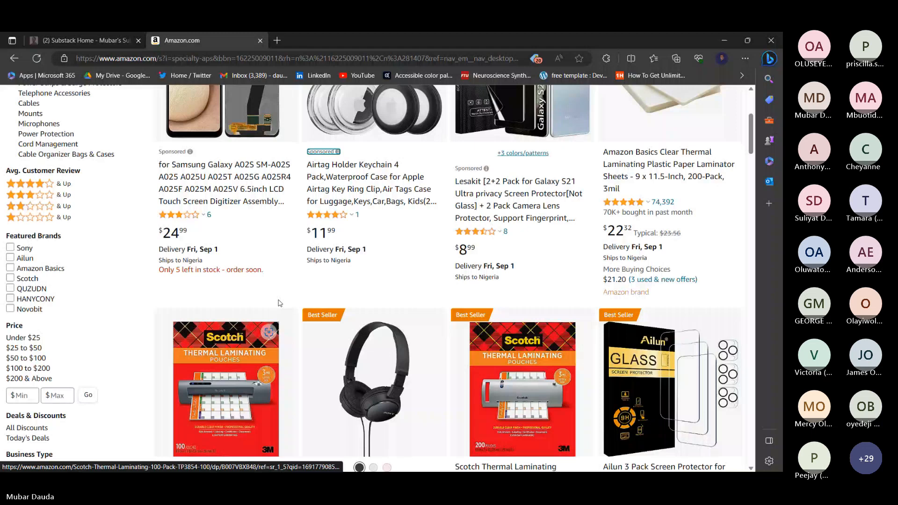
click(277, 40)
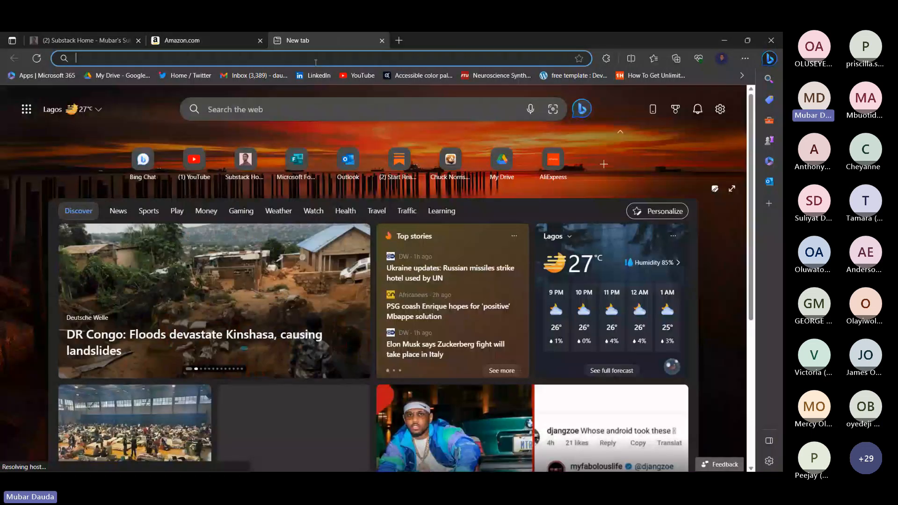
text(t)
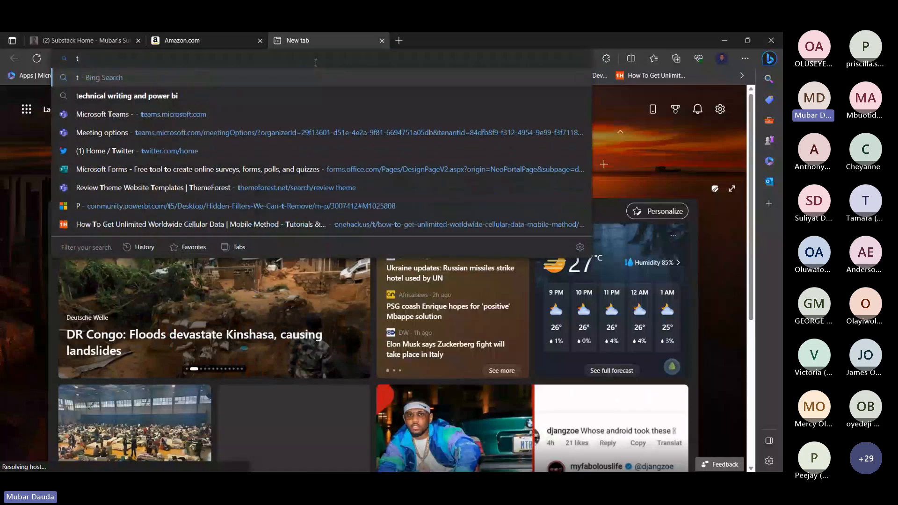
key(BackSpace)
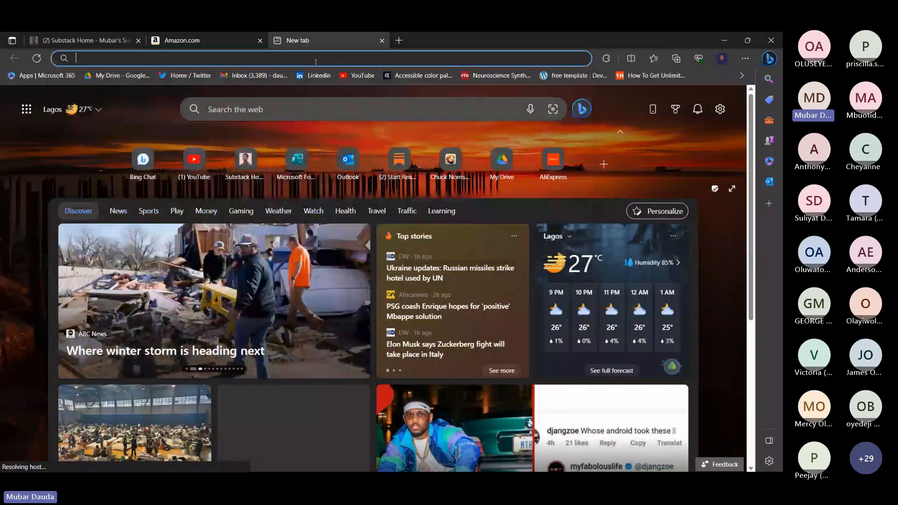
click(171, 75)
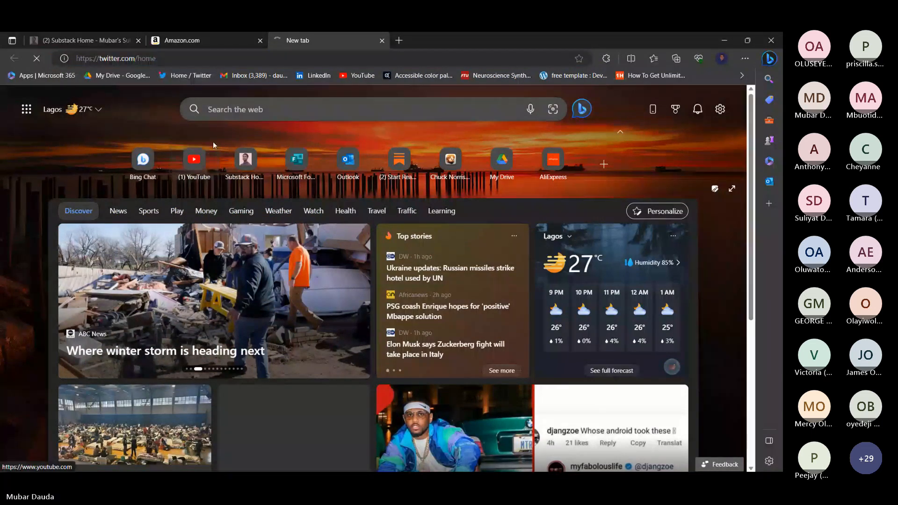
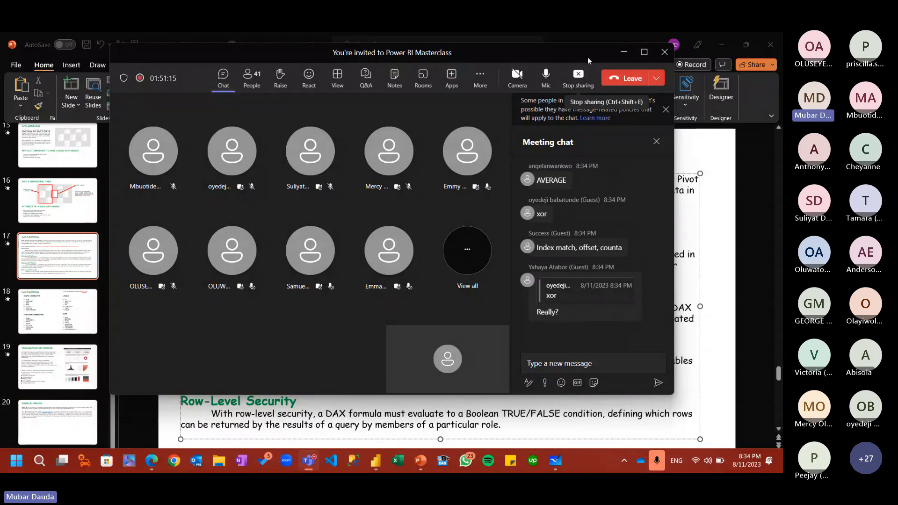
Switch to the PowerPoint slides, point out Analysis Services in the DAX definition and show slide 18 with the DAX function lists
click(738, 344)
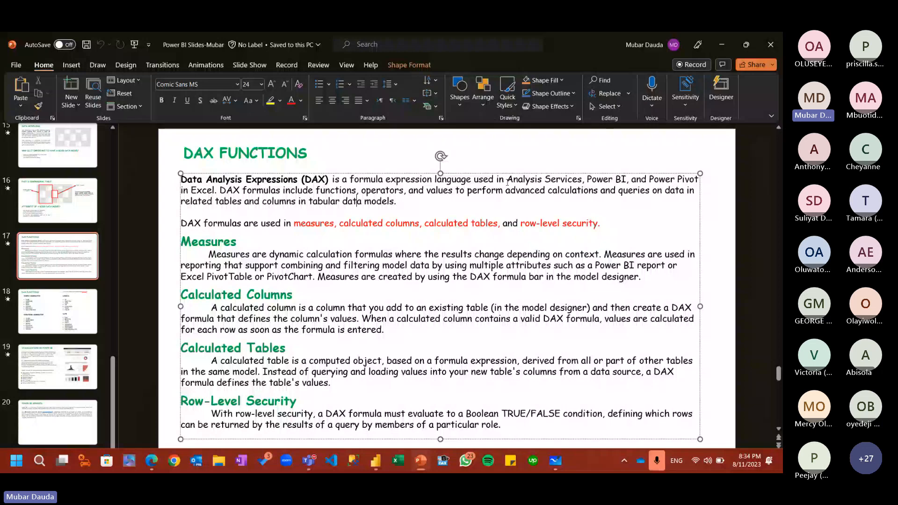
drag(508, 182, 583, 183)
click(529, 190)
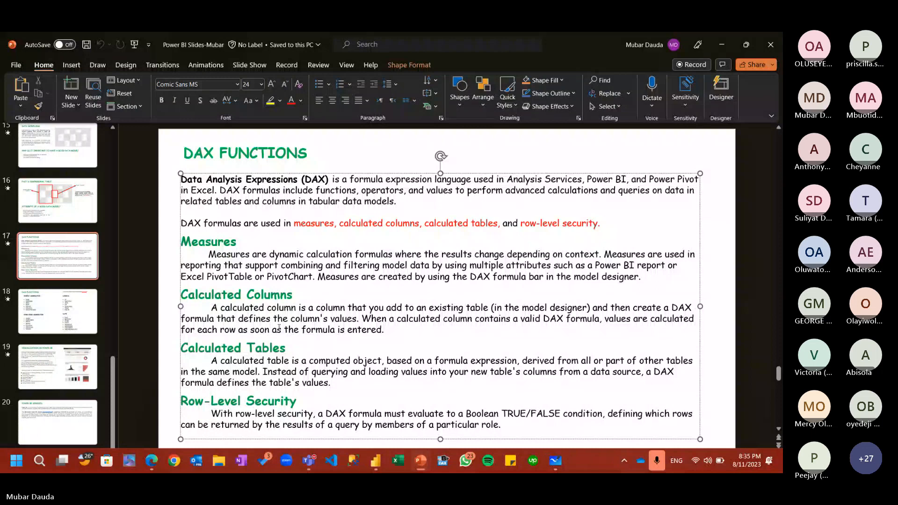
click(87, 332)
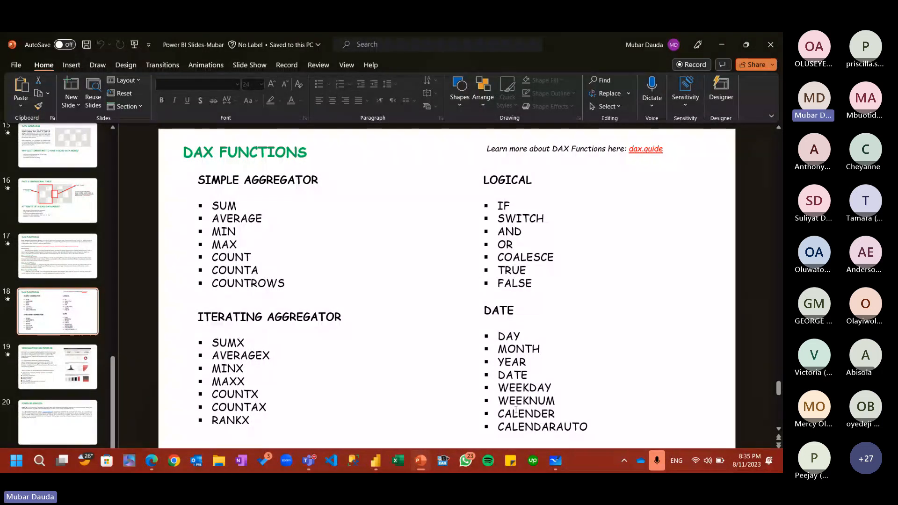
Switch to Power BI Desktop and look at the empty report page and the contactTitle column of the DimCustomer table
click(375, 461)
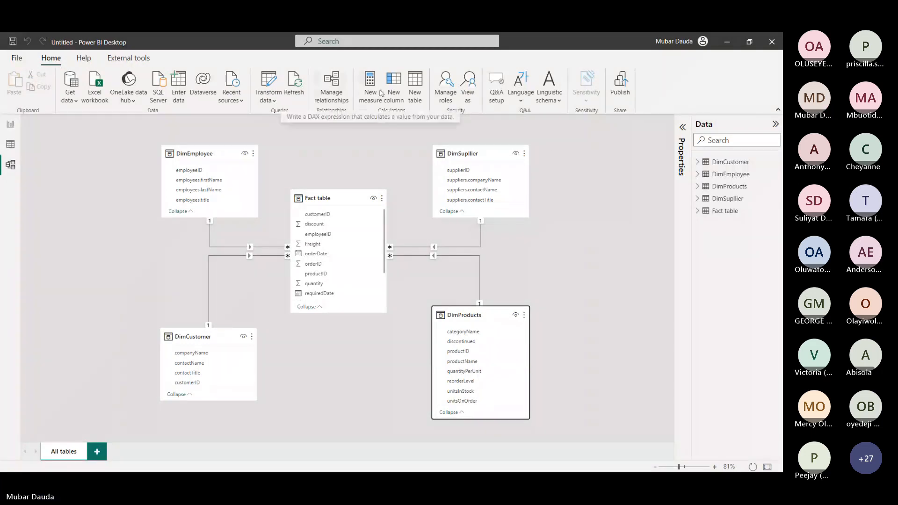
click(10, 144)
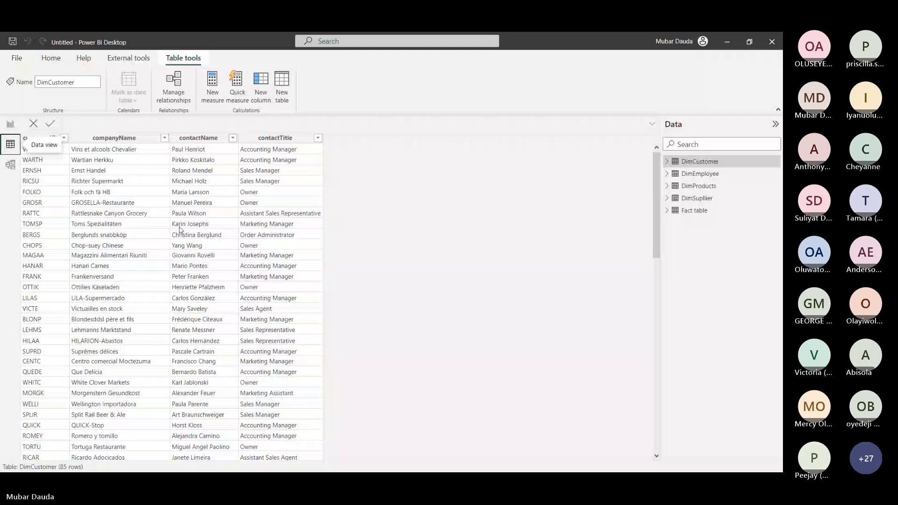
click(669, 162)
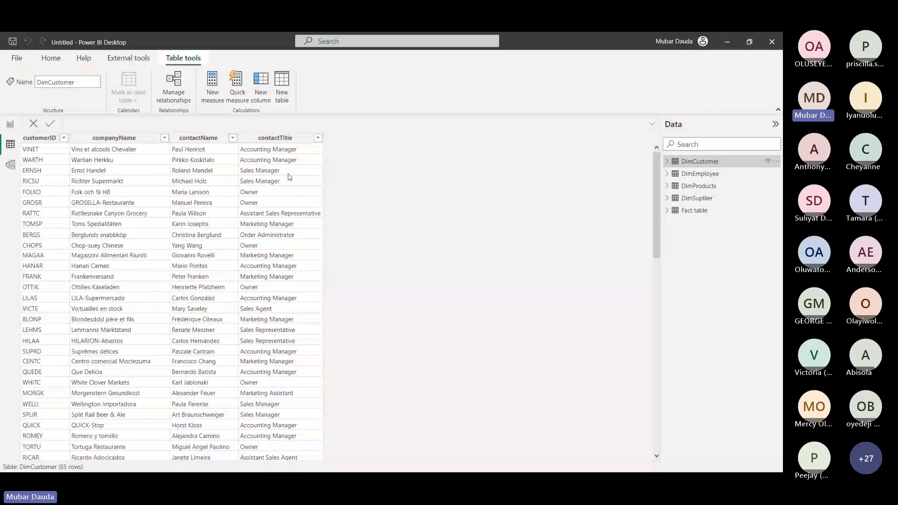
click(10, 124)
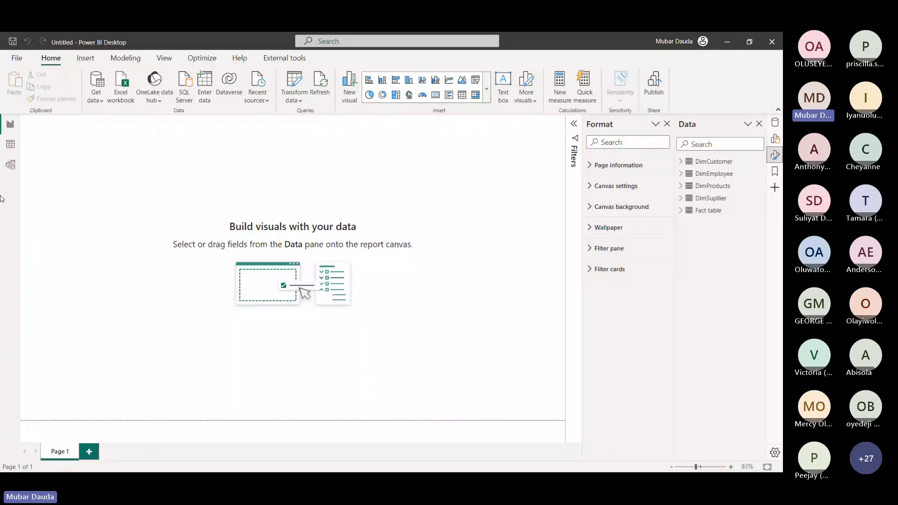
click(10, 144)
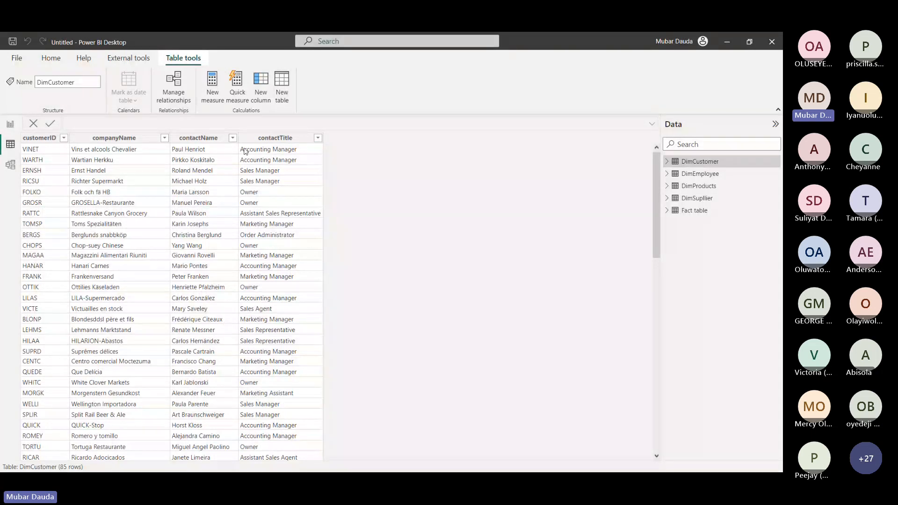
click(274, 141)
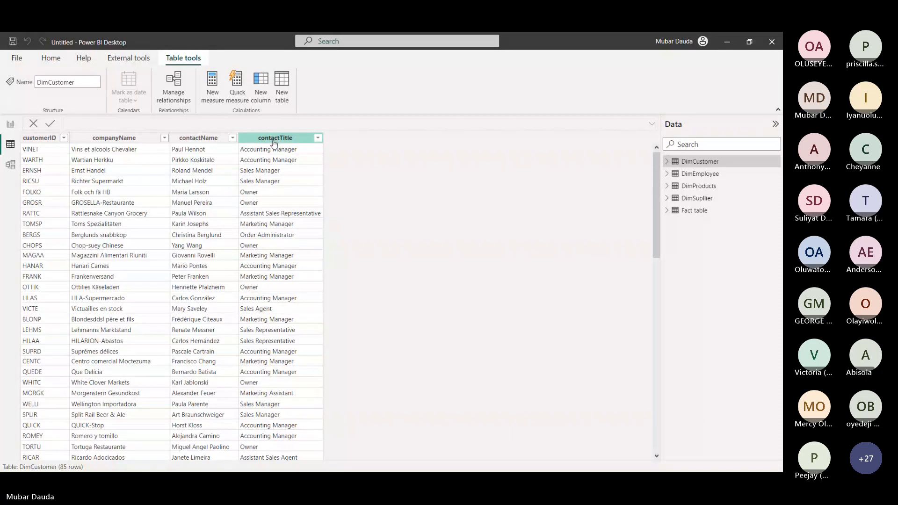
click(342, 158)
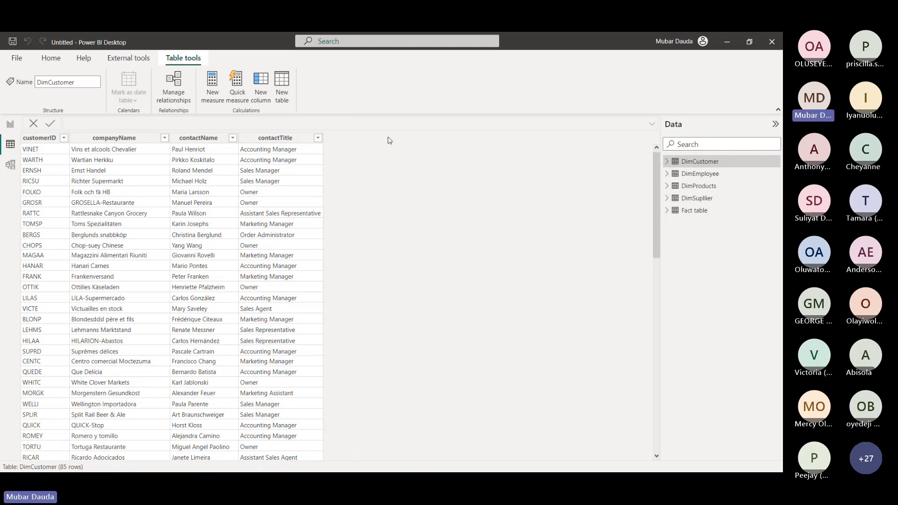
Add a calculated column to the DimProducts table, name it Discontinue New and start its formula with an IF function
click(699, 186)
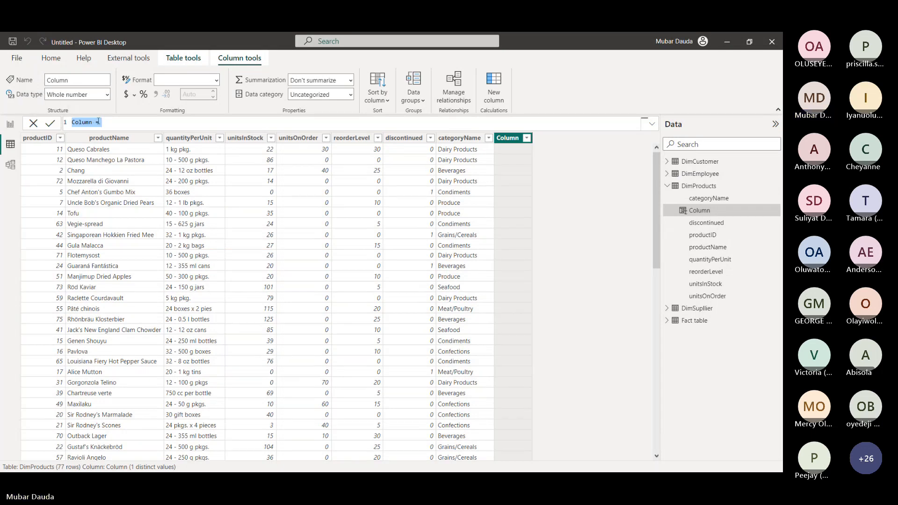
text(Disc)
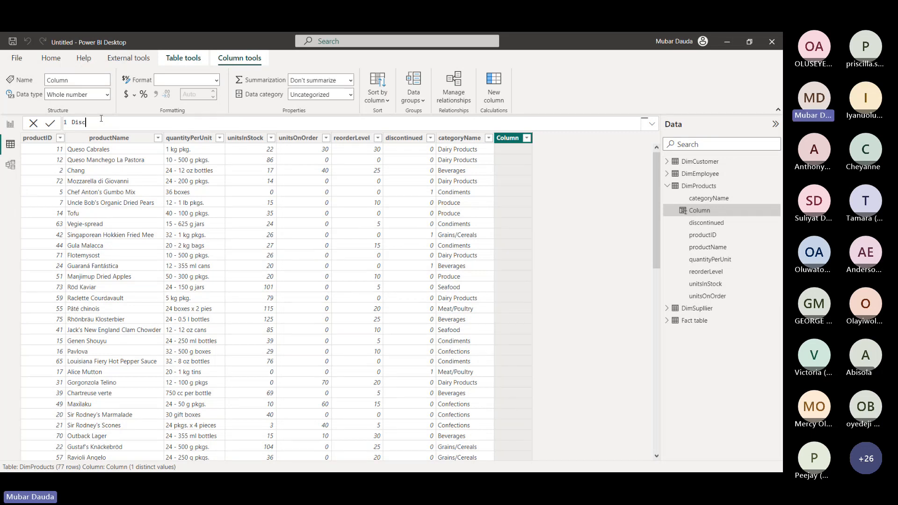
text(o)
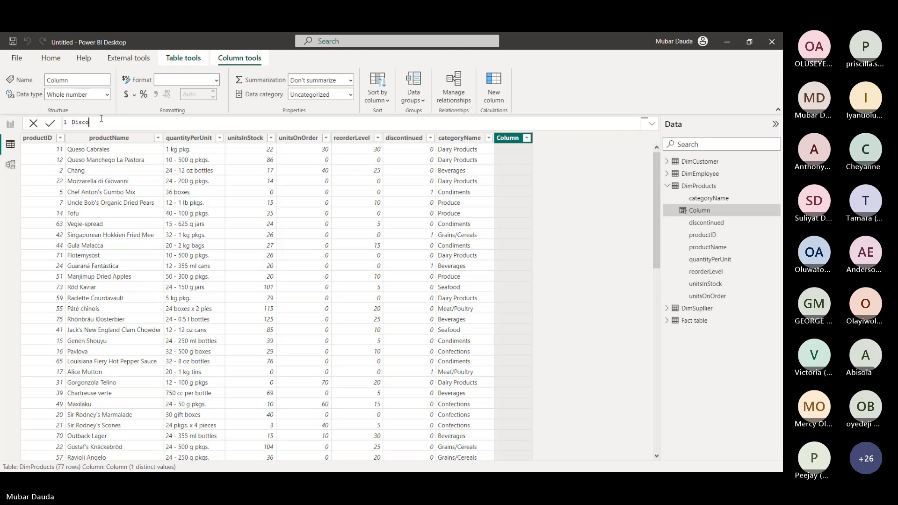
text(ntinue =)
key(BackSpace)
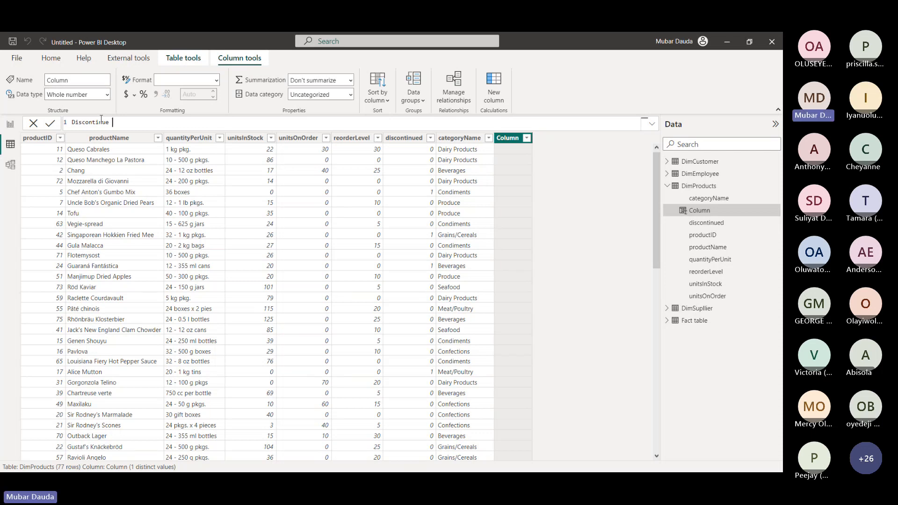
text(New = IF()
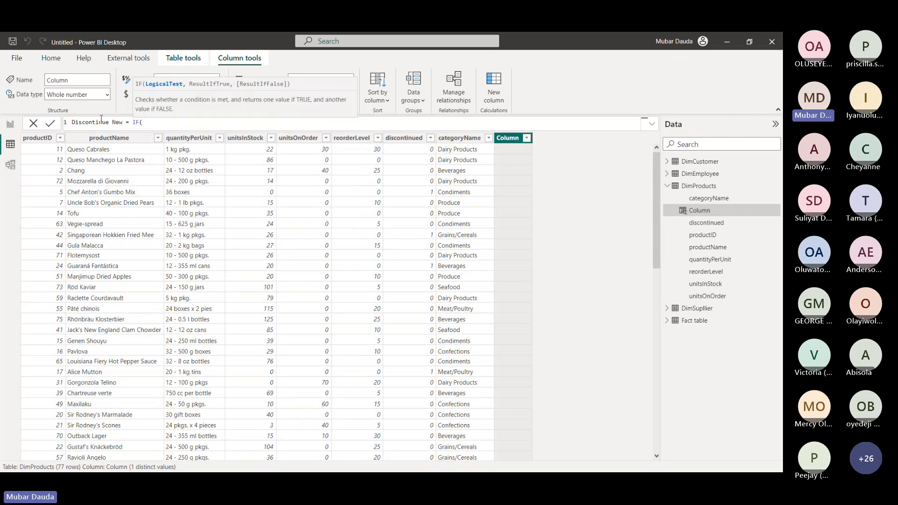
Insert DimProducts[discontinued] as the field tested by the IF function
text(dis)
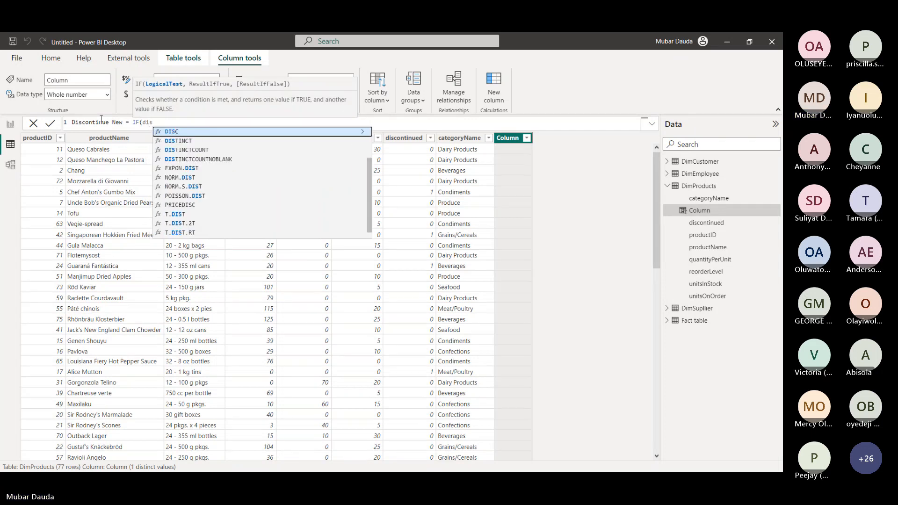
key(Down)
key(Down)
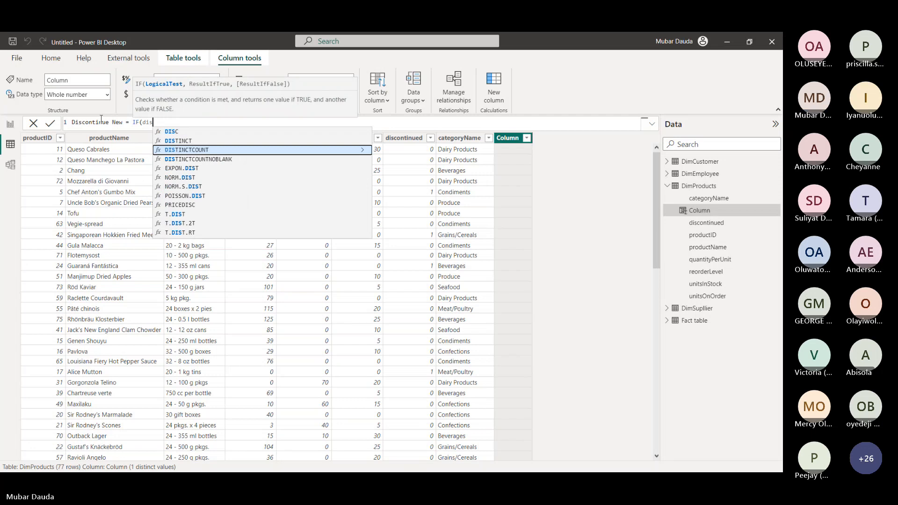
key(BackSpace)
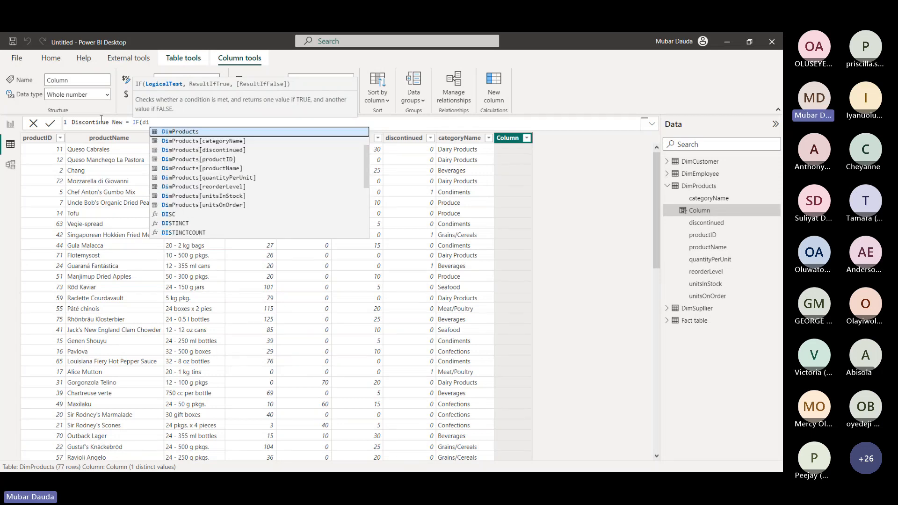
key(Down)
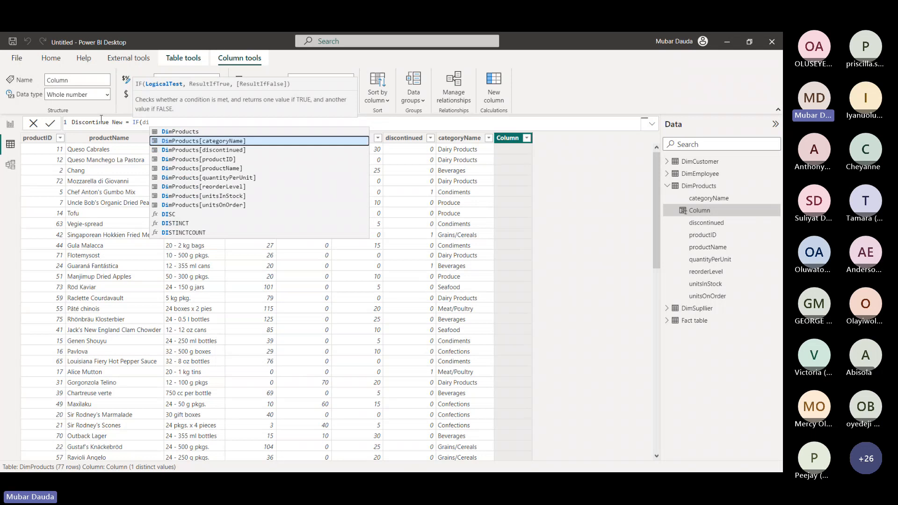
key(Down)
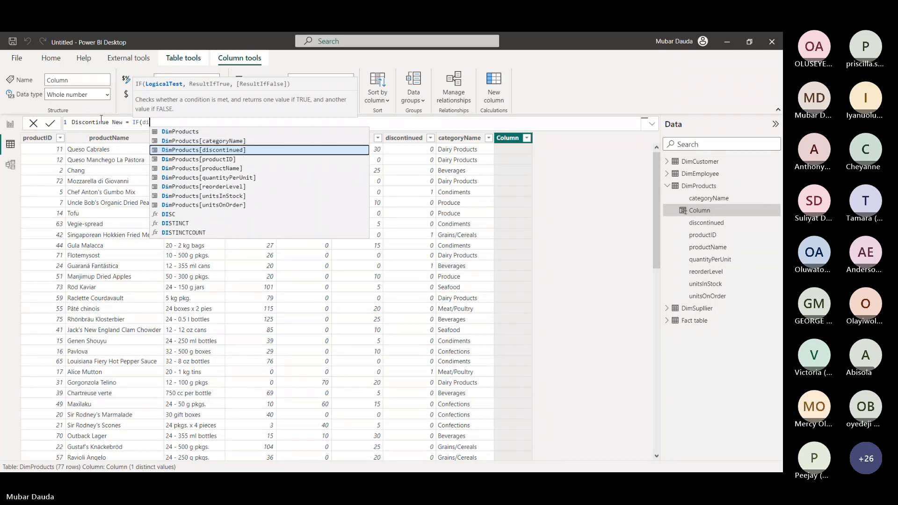
key(Tab)
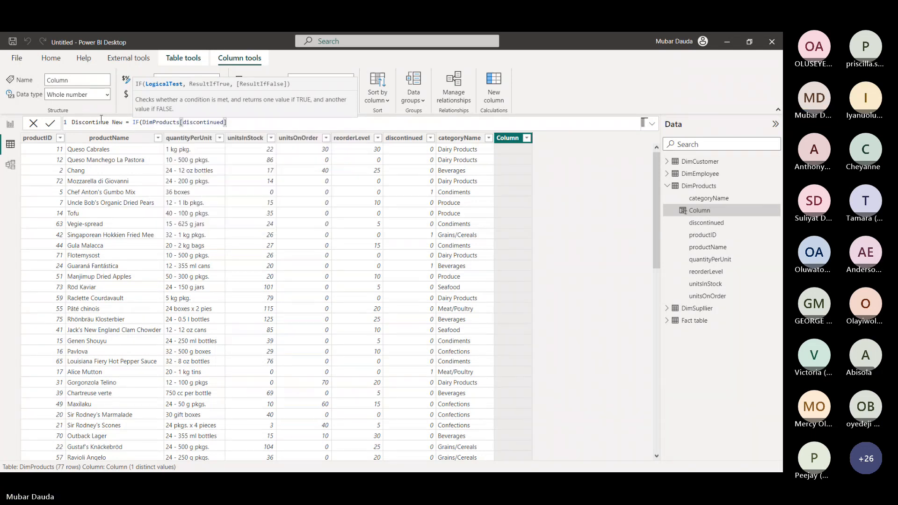
Complete the IF formula with the test = 0, False as the result if true and True as the result if false
text(= 0, F)
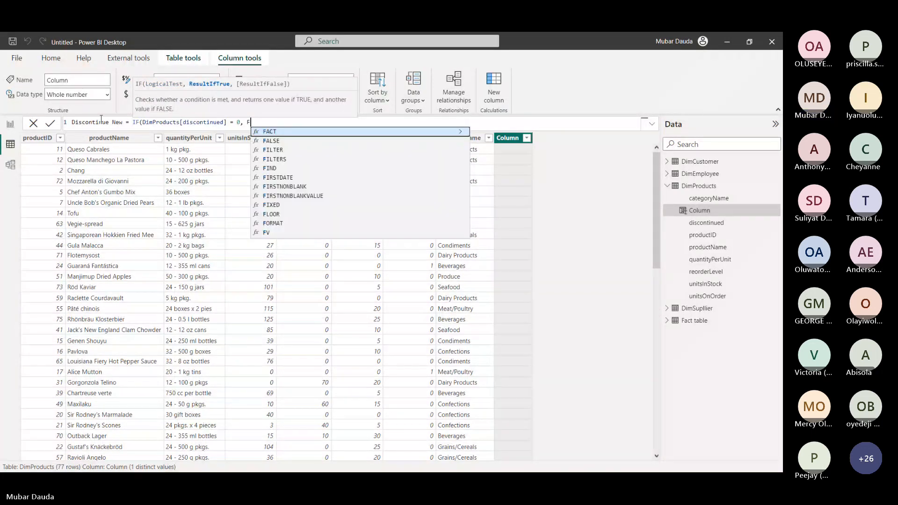
text(a)
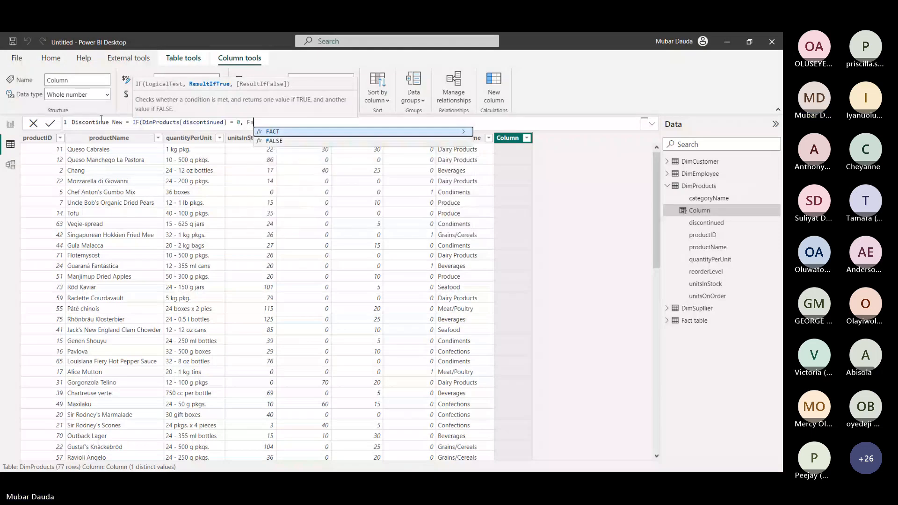
text(l)
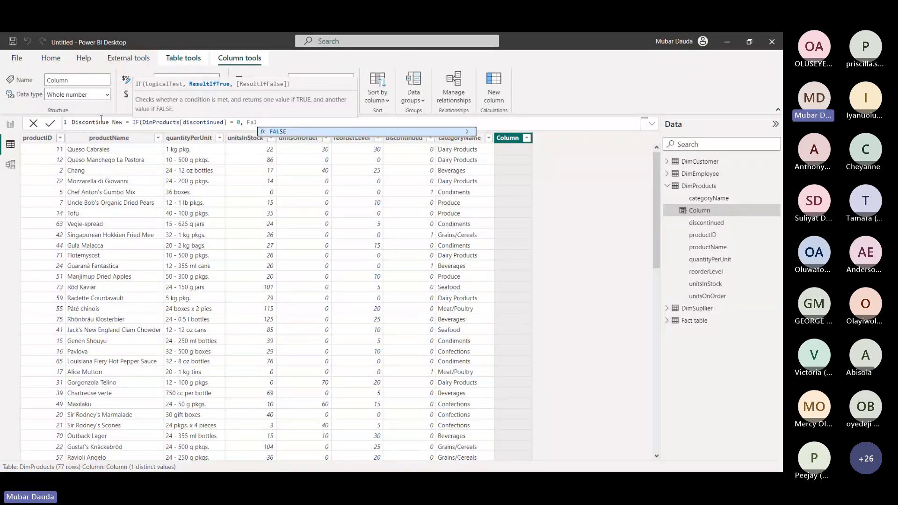
text(se, )
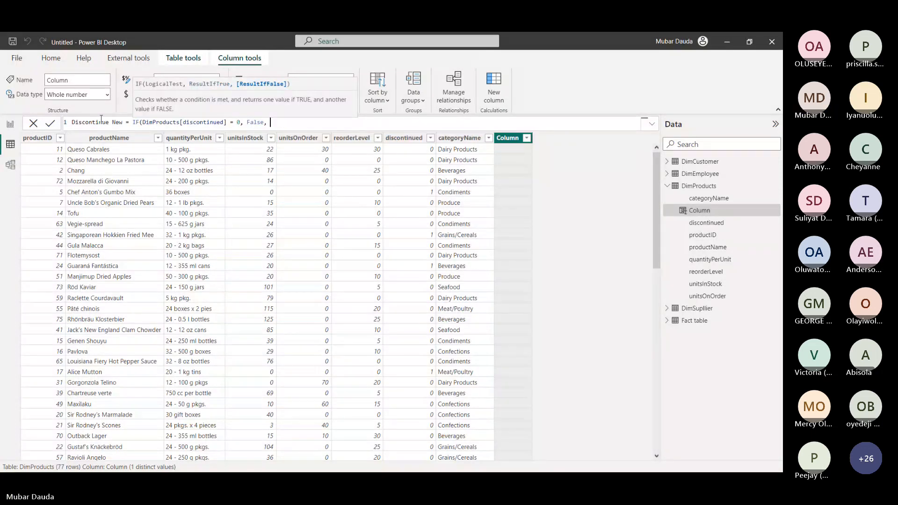
text(Tr)
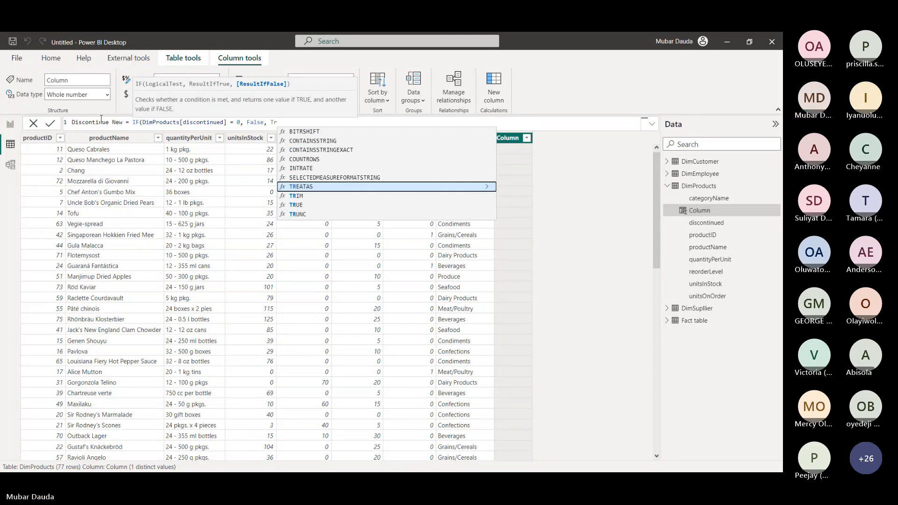
text(ue)
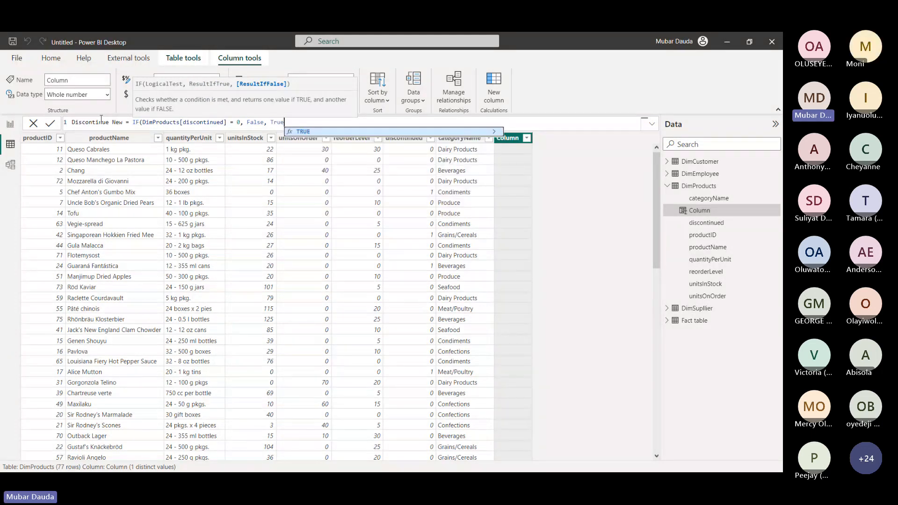
text())
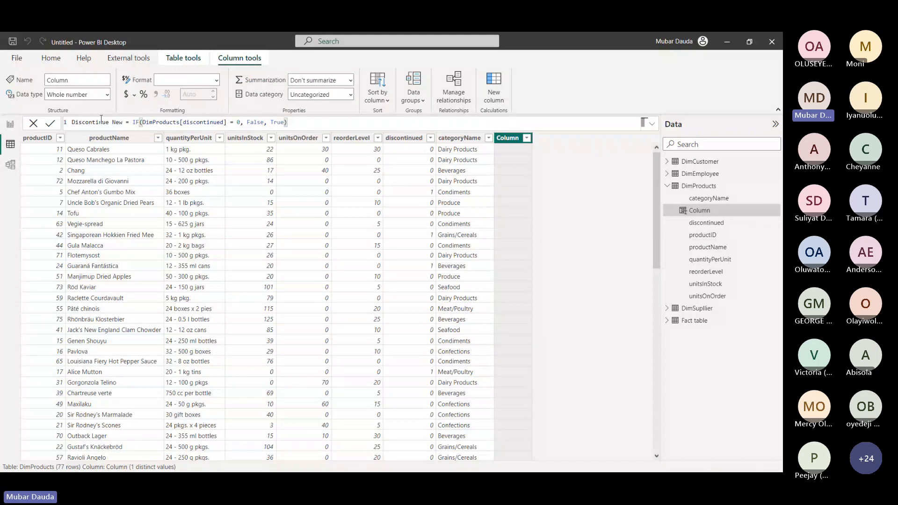
Enclose the True and False results of the IF formula in double quotation marks so they are text values
key(Left)
key(Left)
key(Left)
key(Left)
key(Left)
text(")
key(Right)
key(Right)
key(Right)
key(Right)
text(")
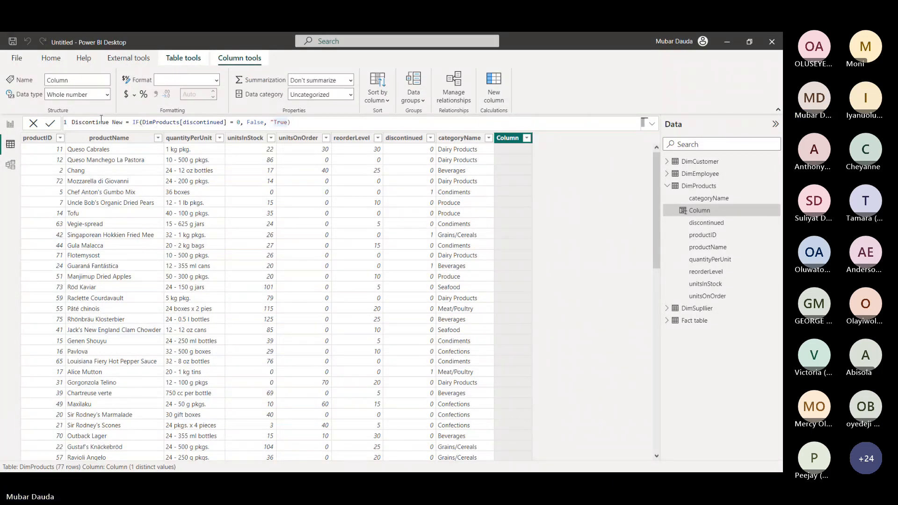
key(Left)
key(Left)
key(Left)
key(Left)
key(Left)
key(Left)
key(Left)
key(Left)
text(")
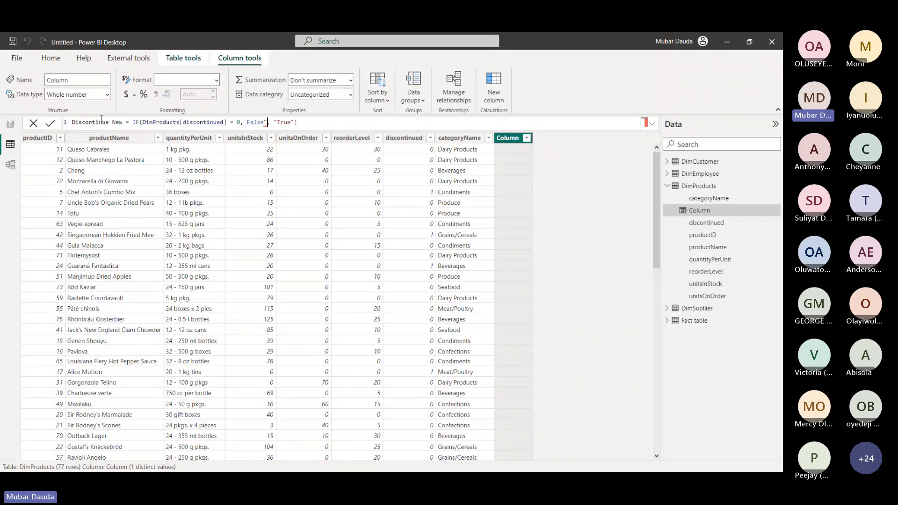
key(Left)
key(Left)
key(Left)
key(Left)
key(Left)
key(Left)
text(")
key(End)
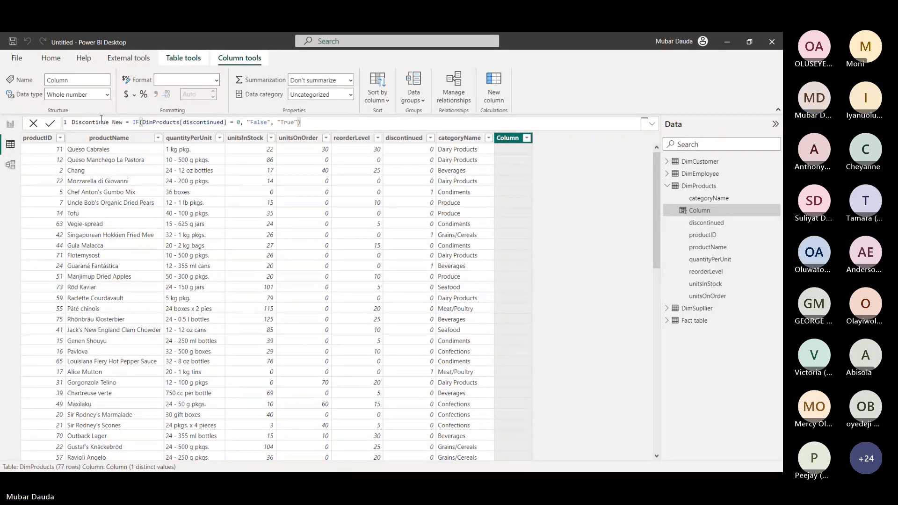
Commit the Discontinue New column formula as IF(DimProducts[discontinued] = 0, "False", "True")
click(260, 121)
click(318, 125)
text())
key(Return)
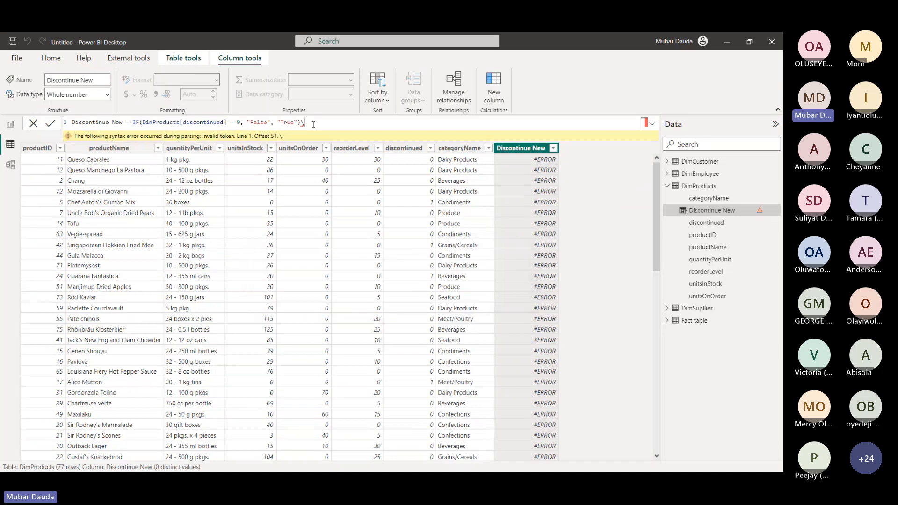
key(BackSpace)
key(Return)
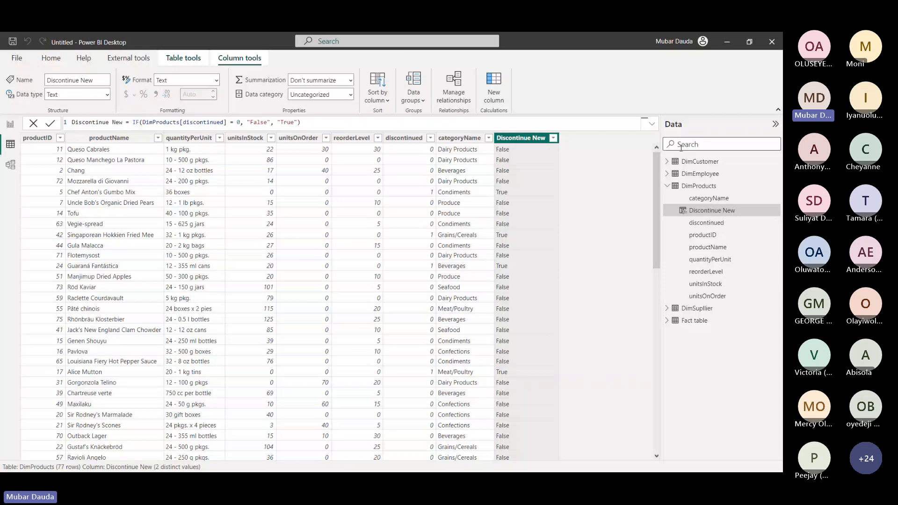
Add a new measure to the DimProducts table and name it No. of Products
click(699, 186)
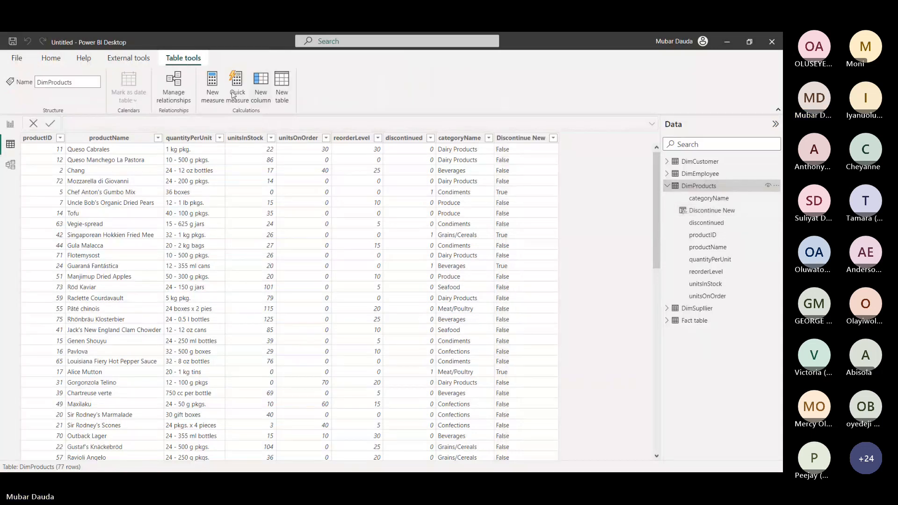
click(210, 86)
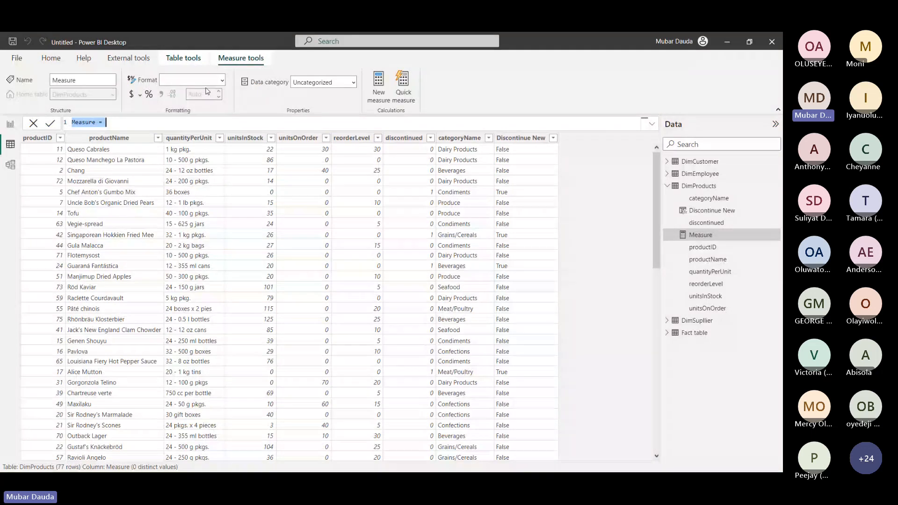
text(No)
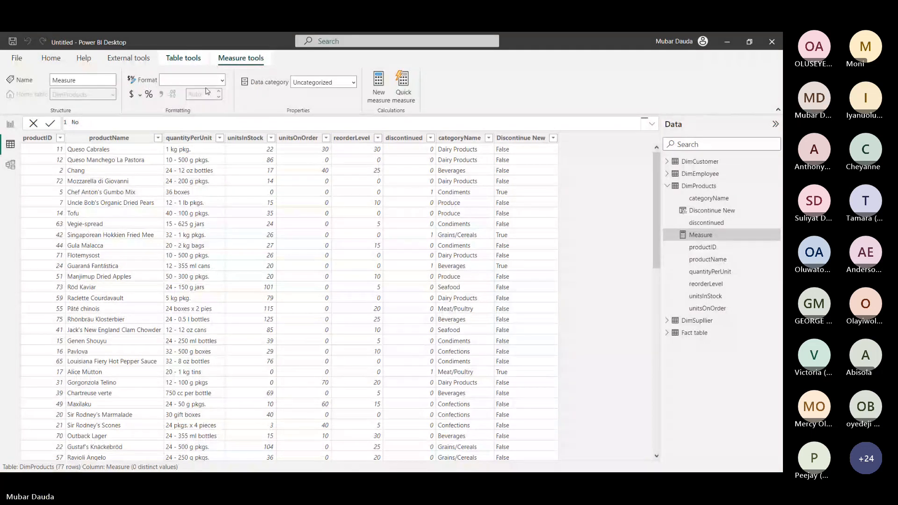
text(. of)
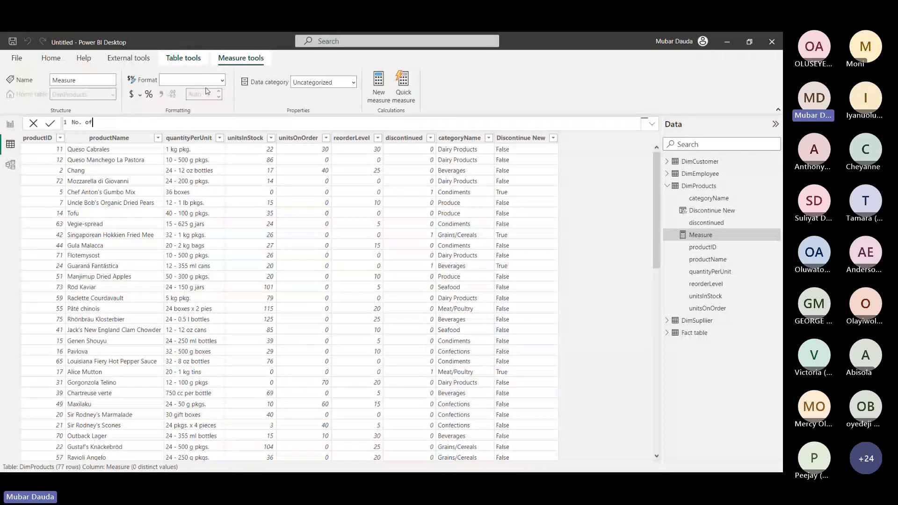
text( Pr)
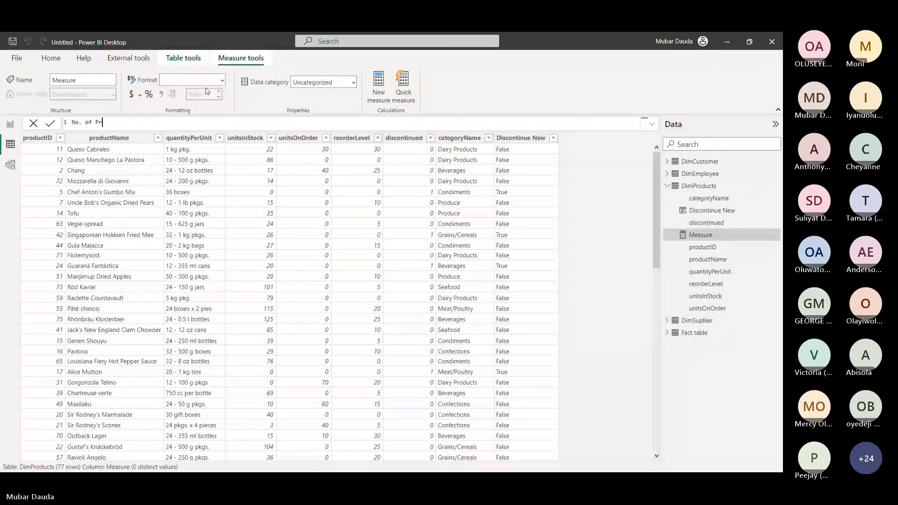
text(oducts = co)
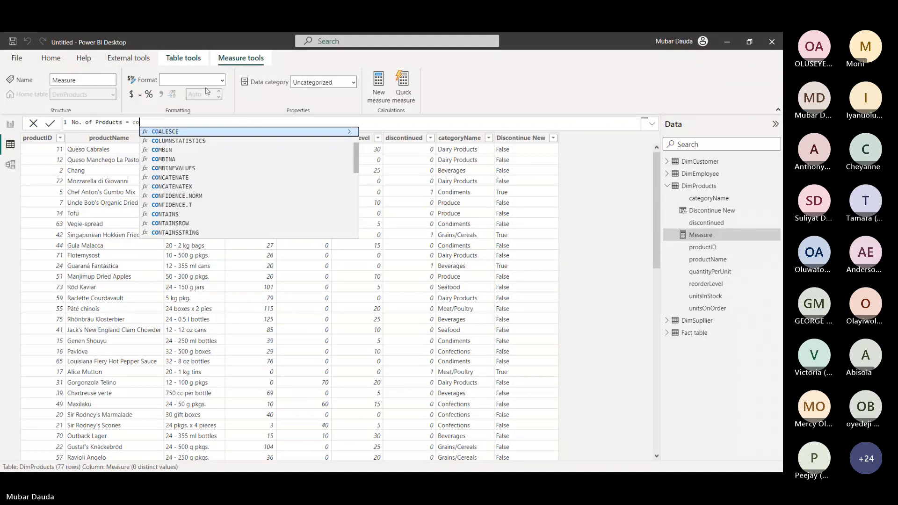
Define the No. of Products measure as COUNTROWS(DimProducts) and commit it
text(unt)
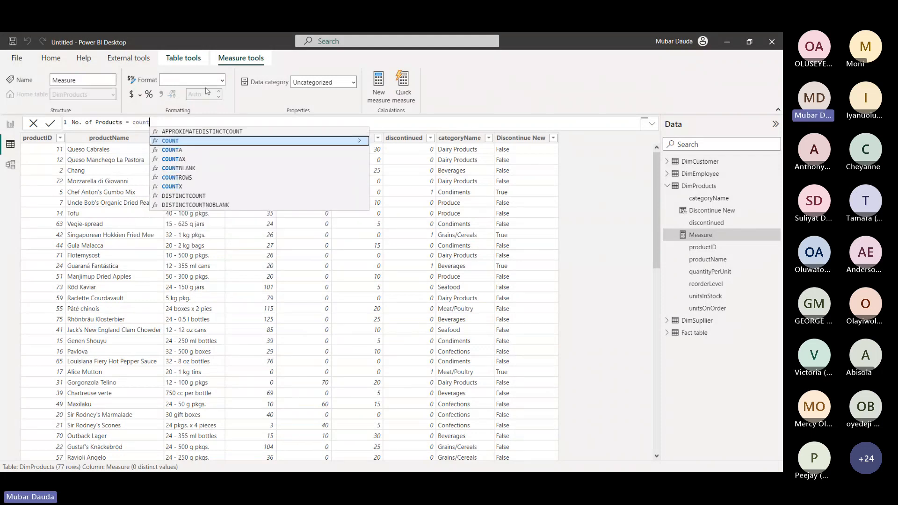
key(Down)
key(Down)
key(Down)
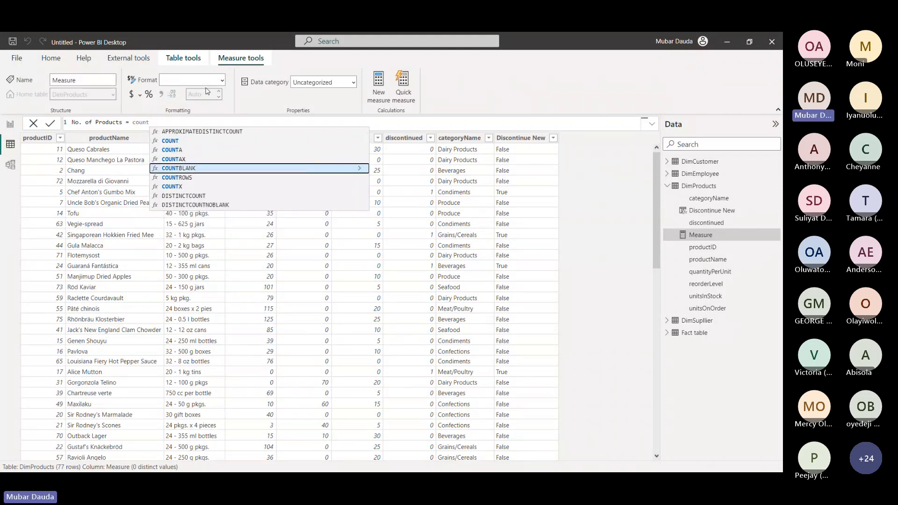
key(Down)
key(Tab)
text(di)
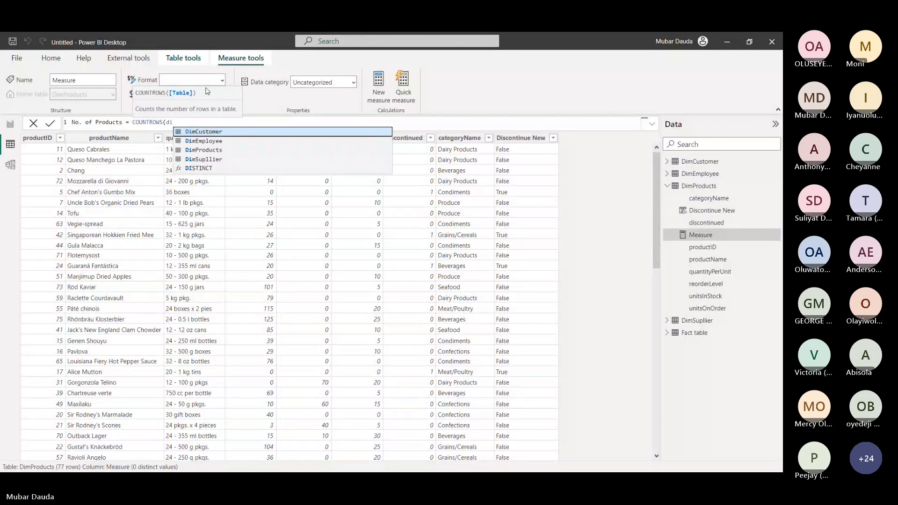
key(Down)
key(Down)
key(Tab)
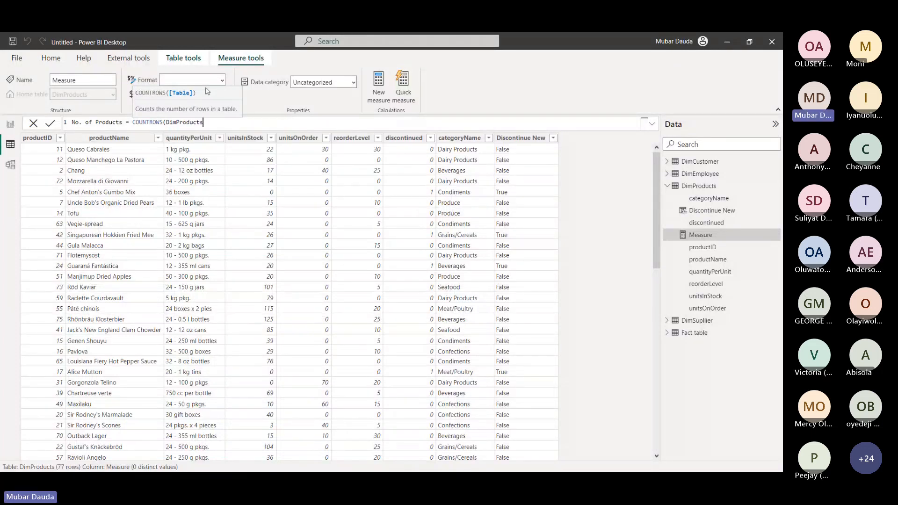
text())
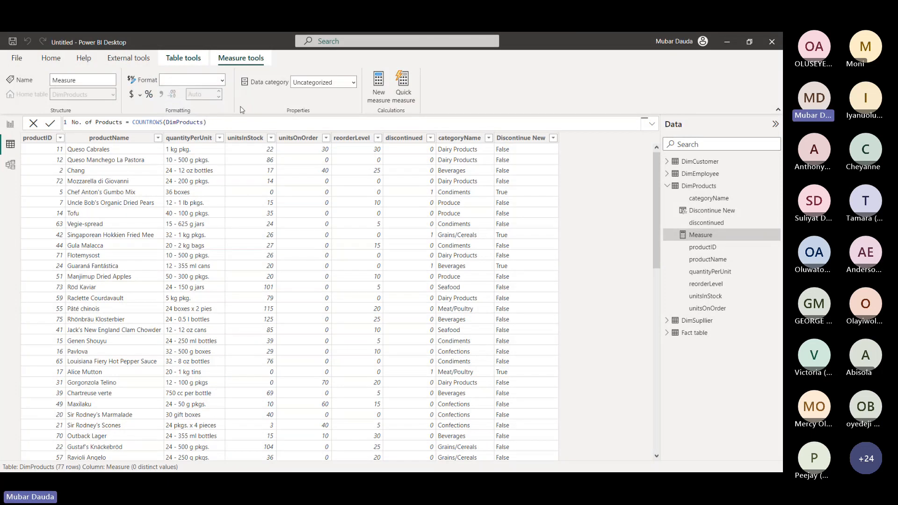
key(Return)
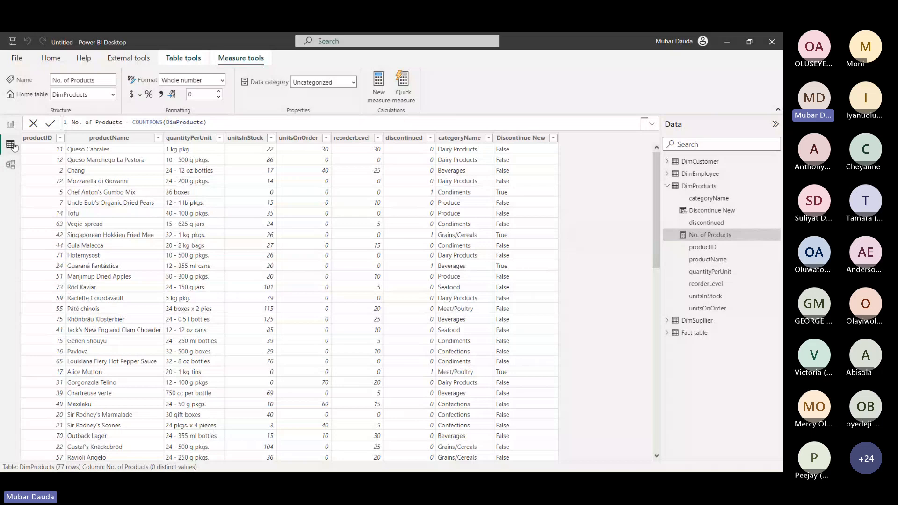
Show the No. of Products measure as a card visual on Page 1 of the report
click(11, 125)
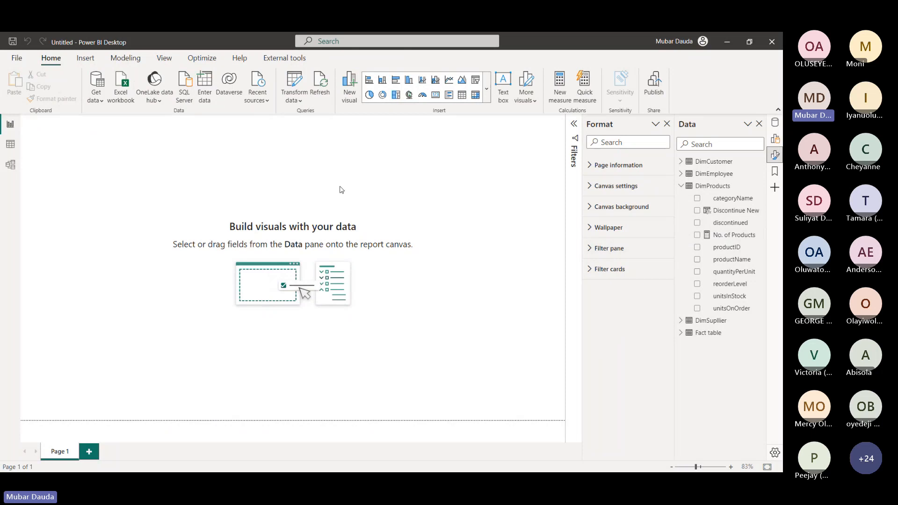
drag(730, 235, 440, 258)
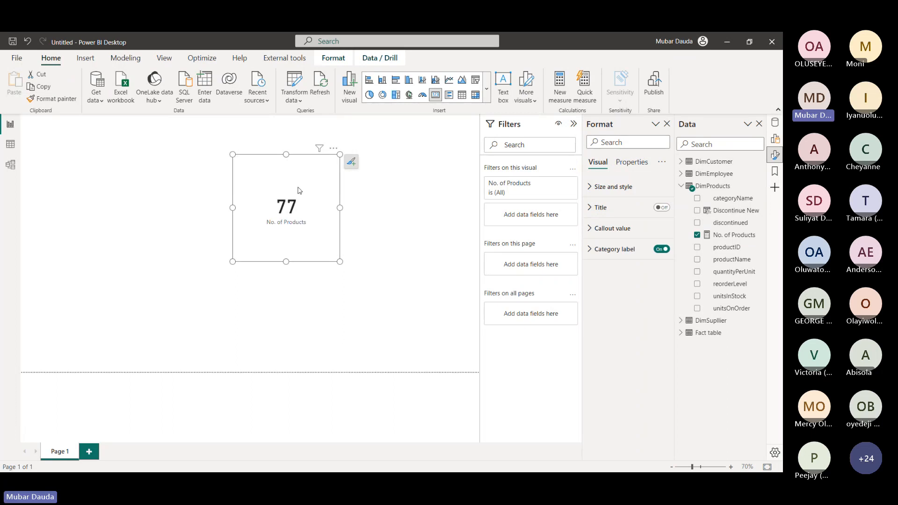
click(732, 238)
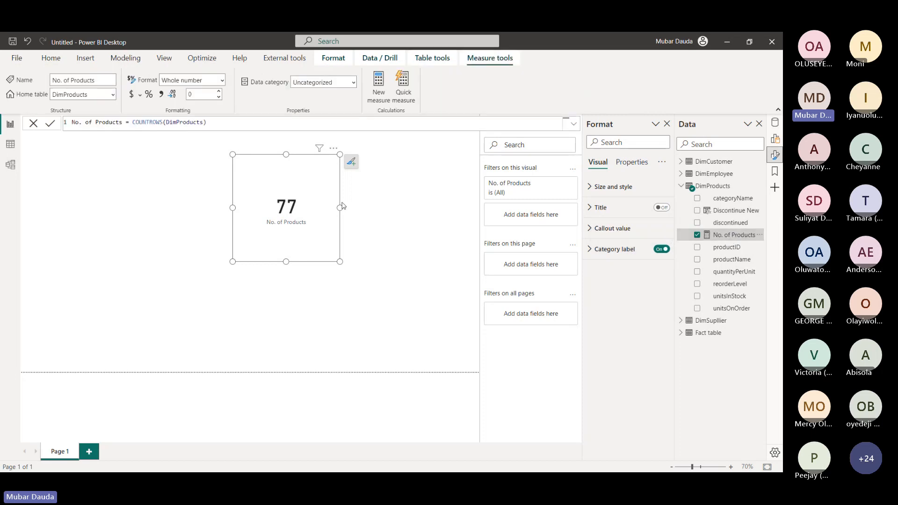
click(371, 250)
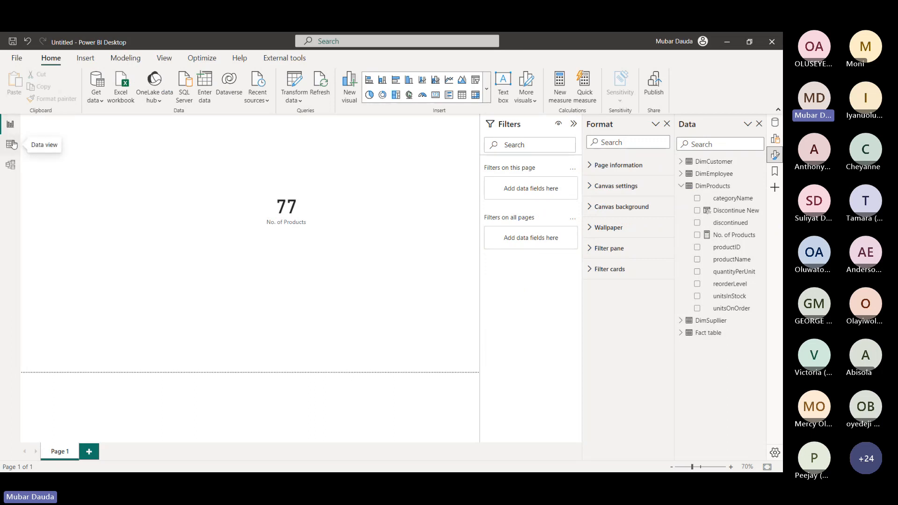
Start a quick measure in DimProducts using the Average per category calculation with No. of Products as its base value
click(10, 144)
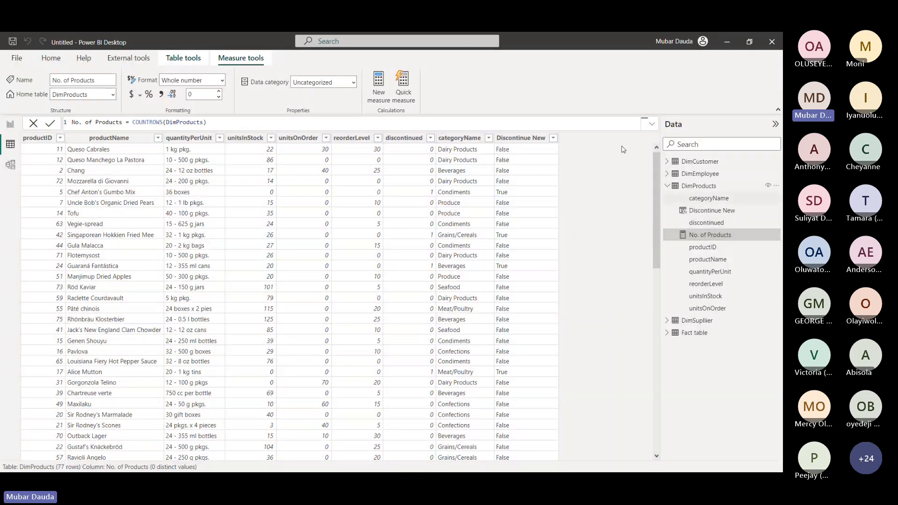
click(403, 83)
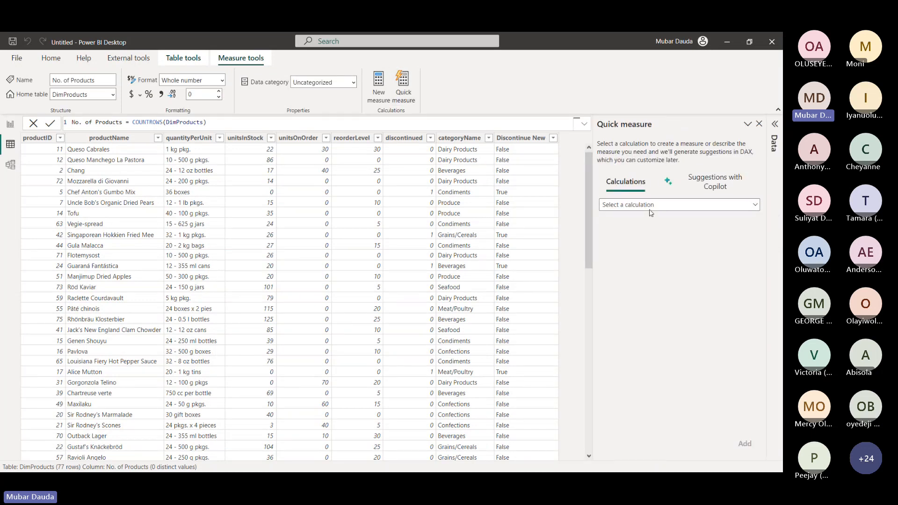
click(651, 210)
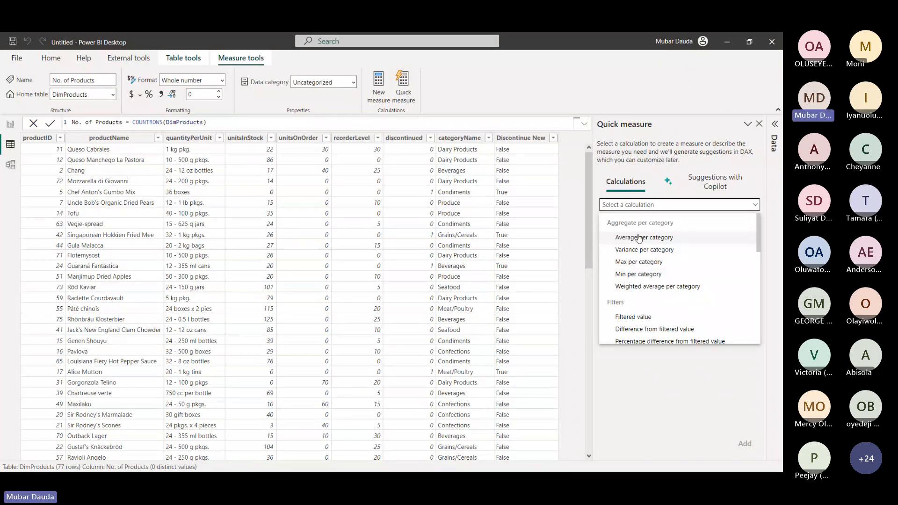
click(640, 238)
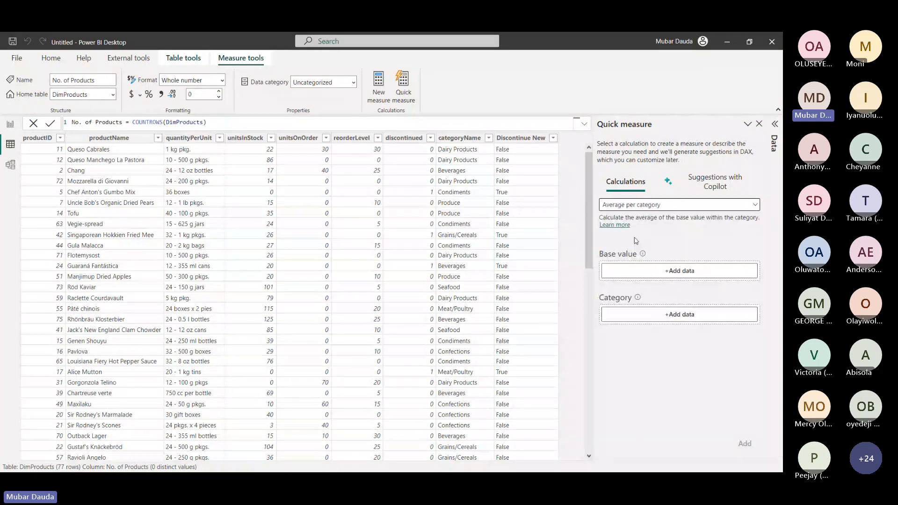
click(629, 271)
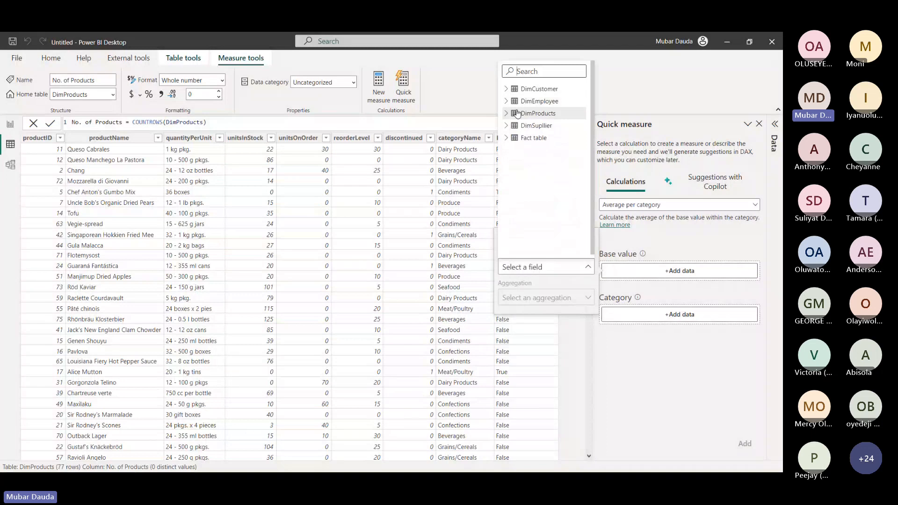
click(507, 114)
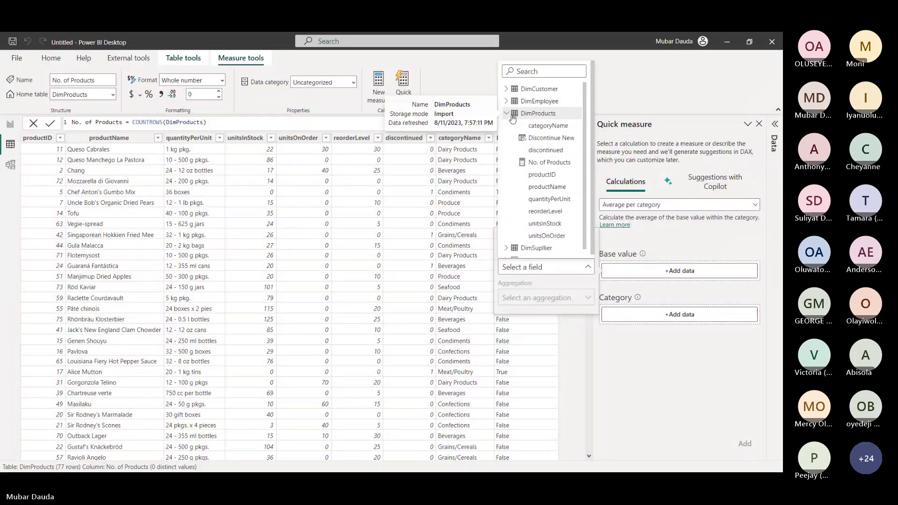
click(542, 164)
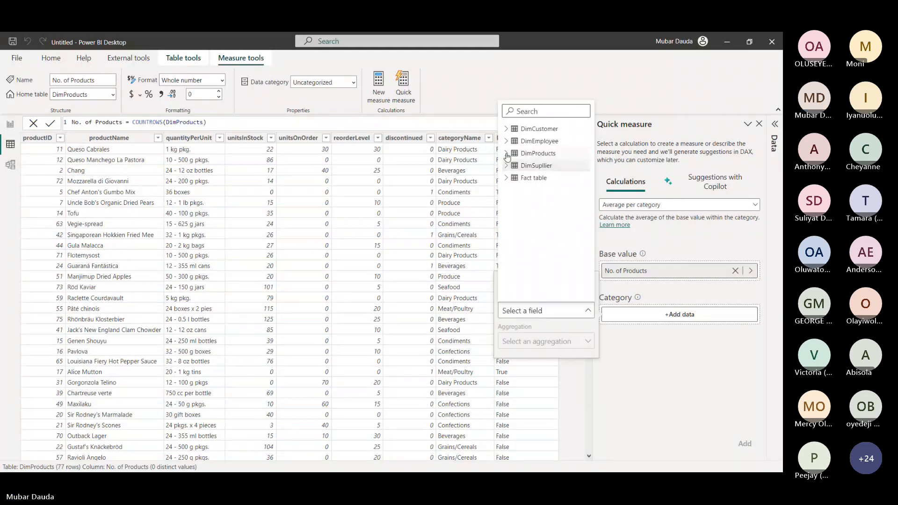
Set categoryName from DimProducts as the quick measure's category, add the measure and close the quick measure setup
click(507, 154)
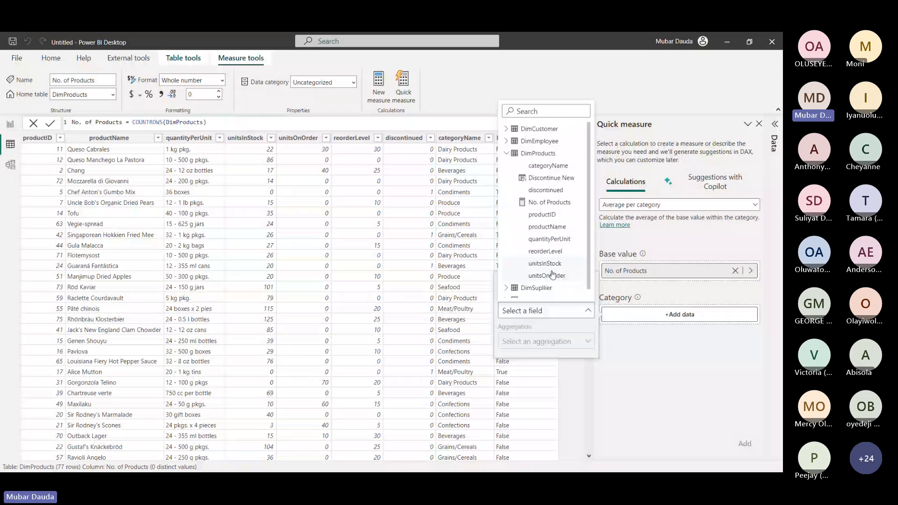
click(547, 166)
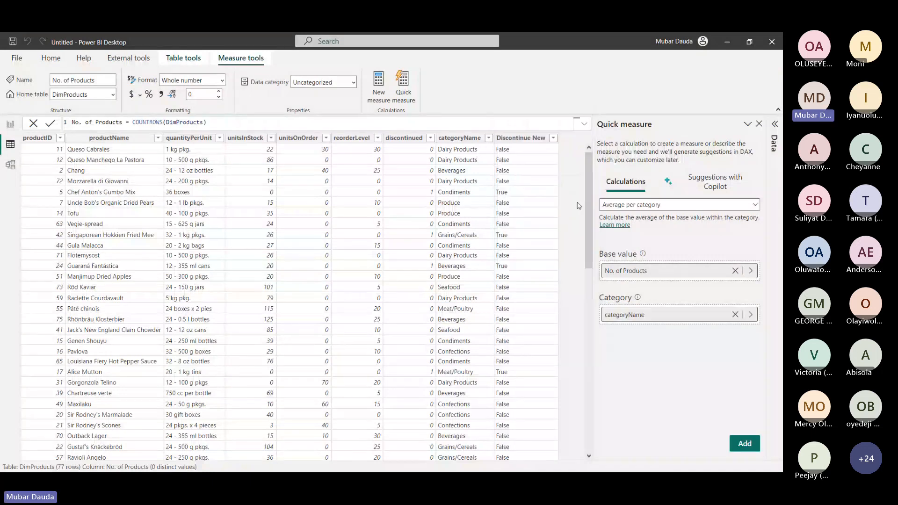
click(753, 445)
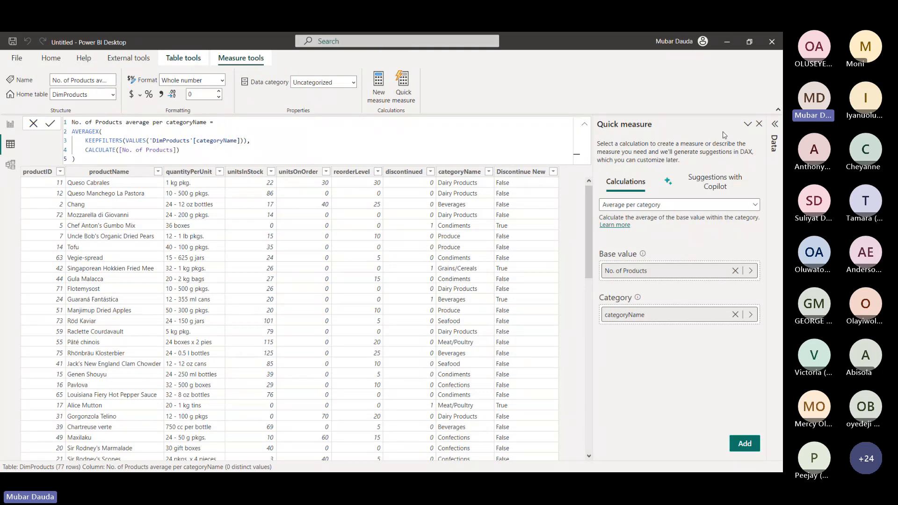
click(759, 124)
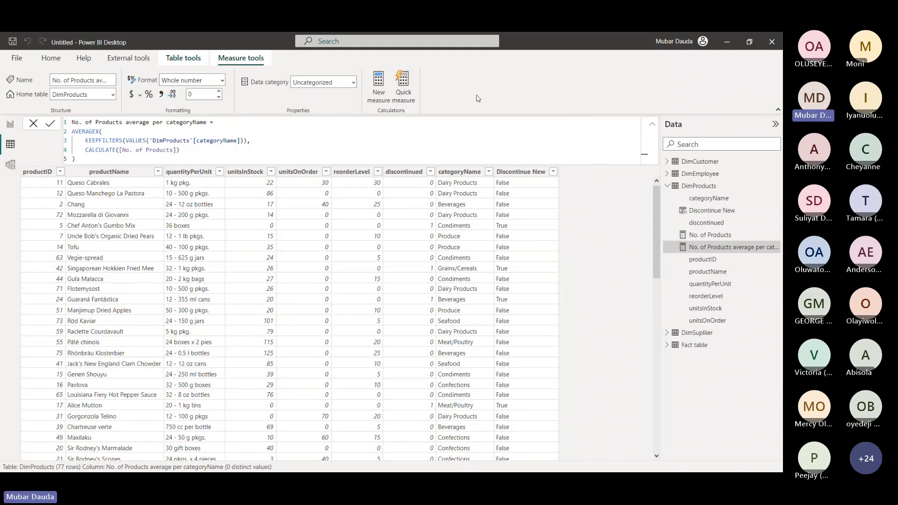
Create a new calculated table with the formula Table = DimEmployee and commit it
click(717, 188)
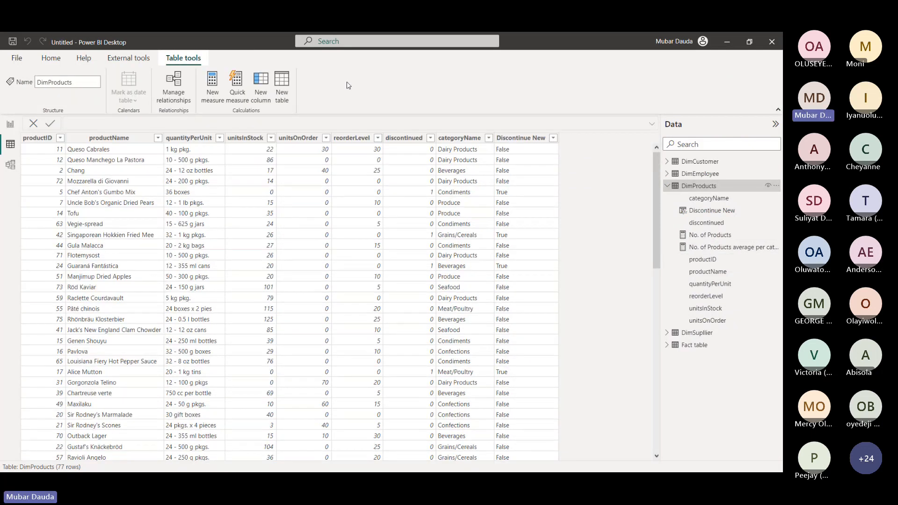
click(282, 87)
click(286, 97)
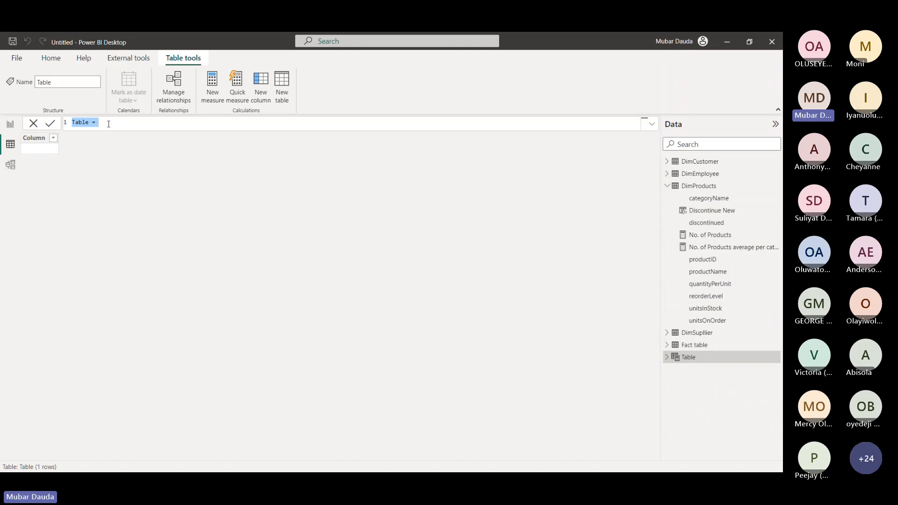
click(108, 124)
text(dm)
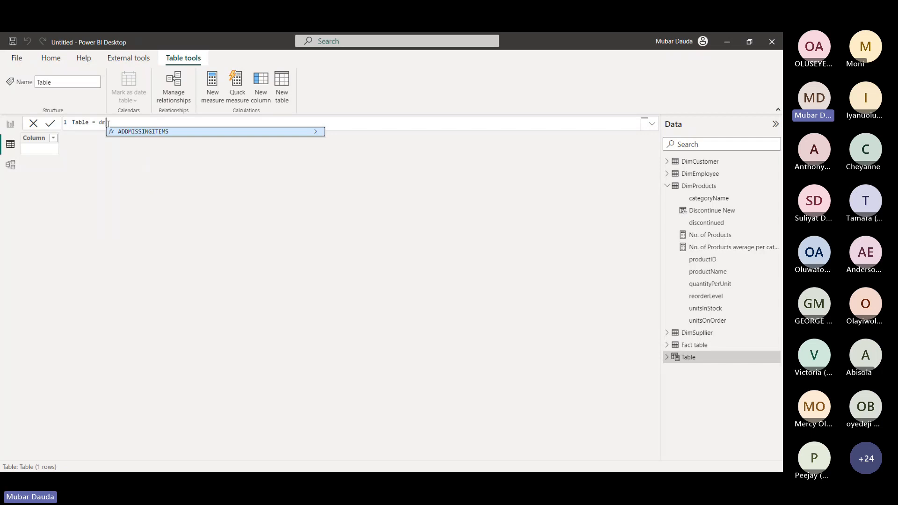
key(BackSpace)
text(im)
key(Down)
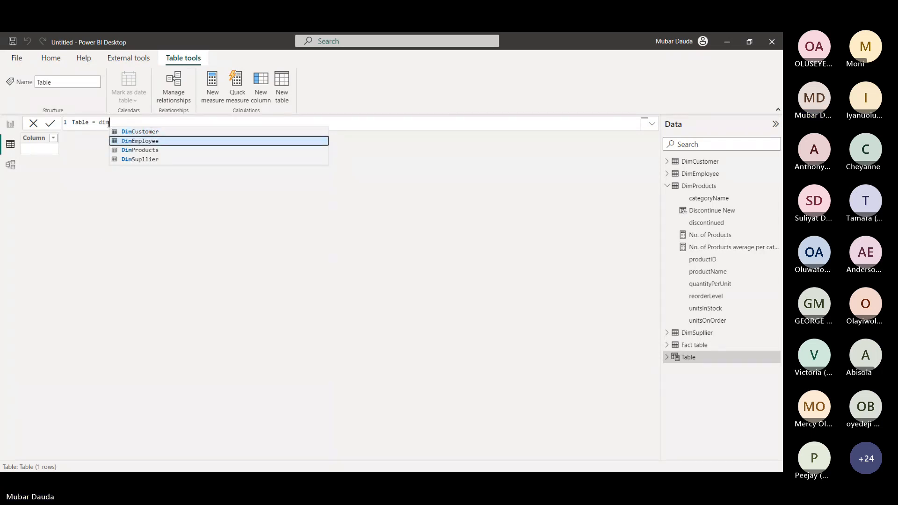
key(Tab)
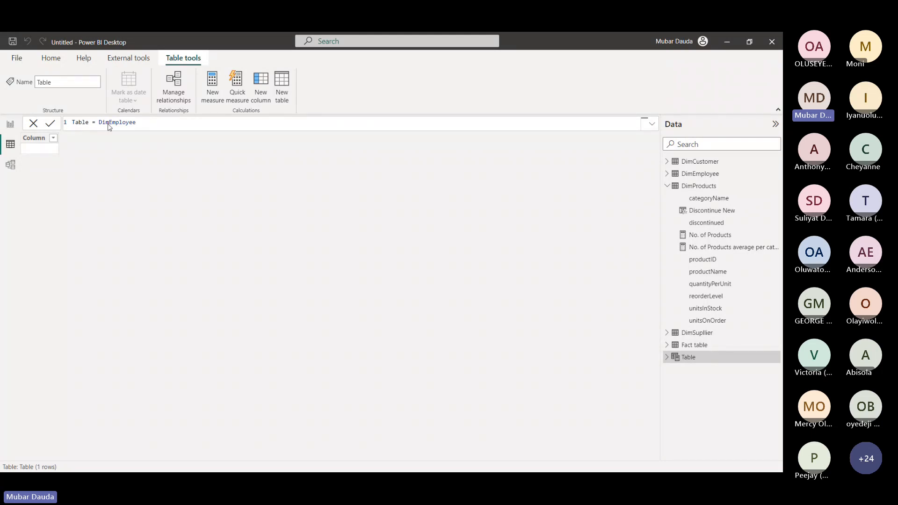
key(Return)
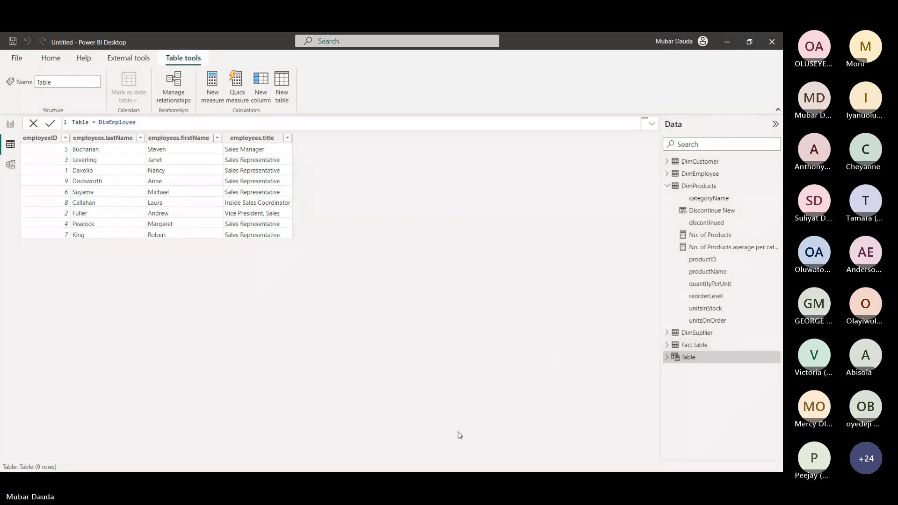
In the model diagram, move the new Table clear of DimProducts into empty space and view the measures listed in DimProducts
mouse_move(462, 471)
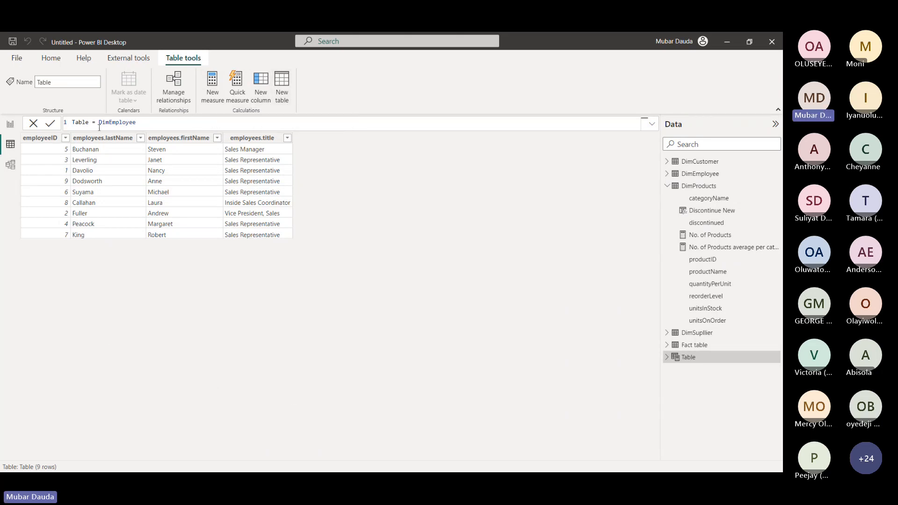
click(11, 167)
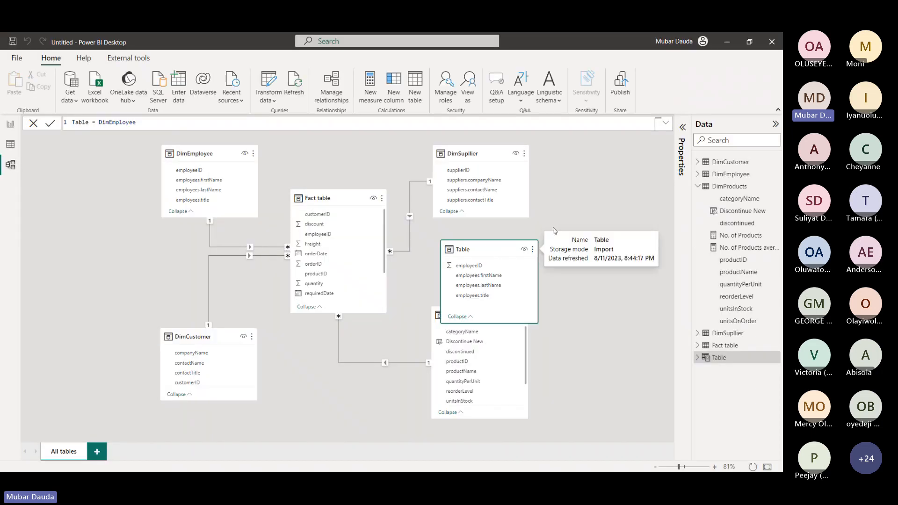
drag(481, 245, 579, 224)
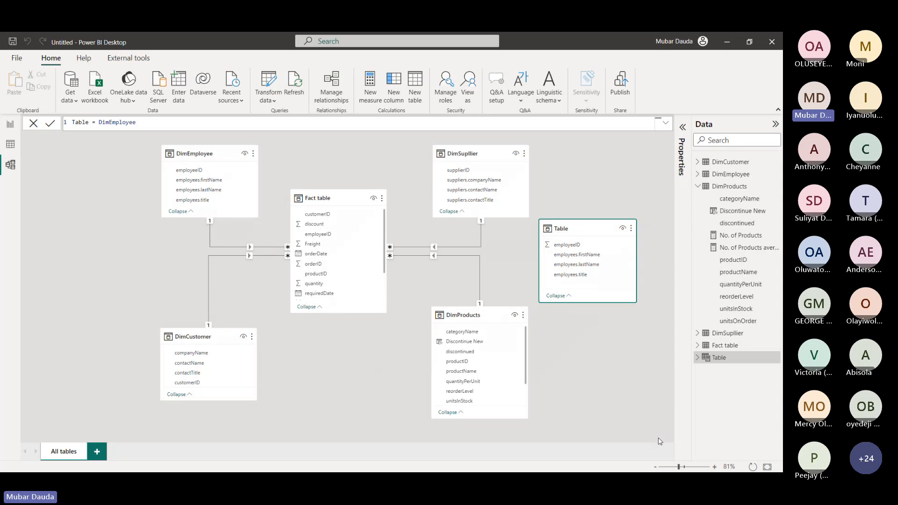
click(580, 377)
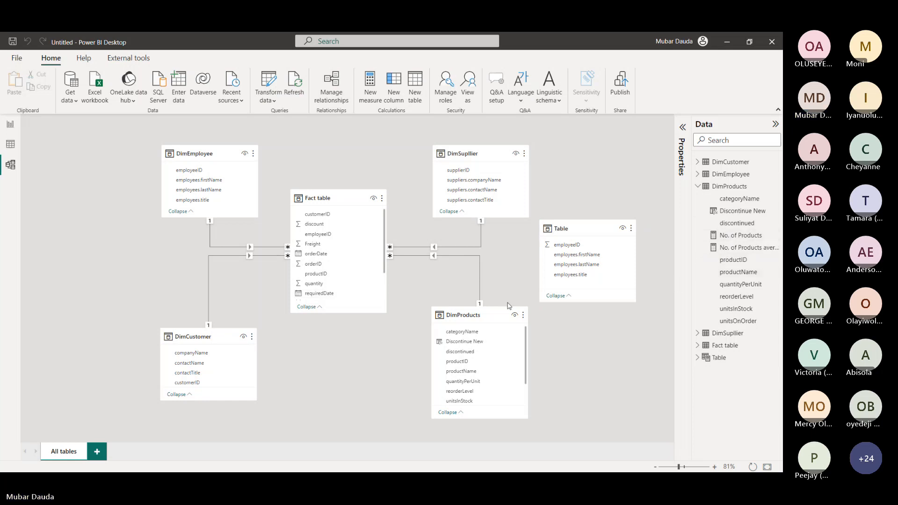
scroll(458, 372, down, 3)
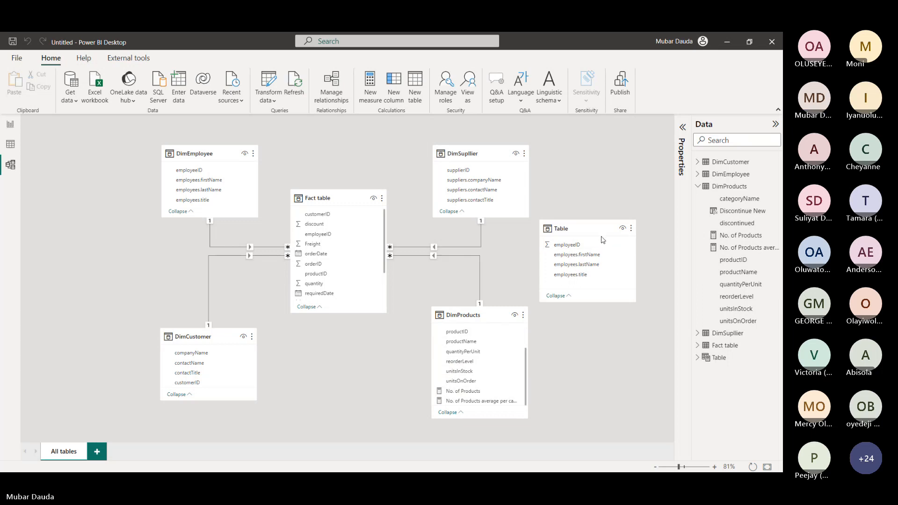
drag(592, 227, 604, 223)
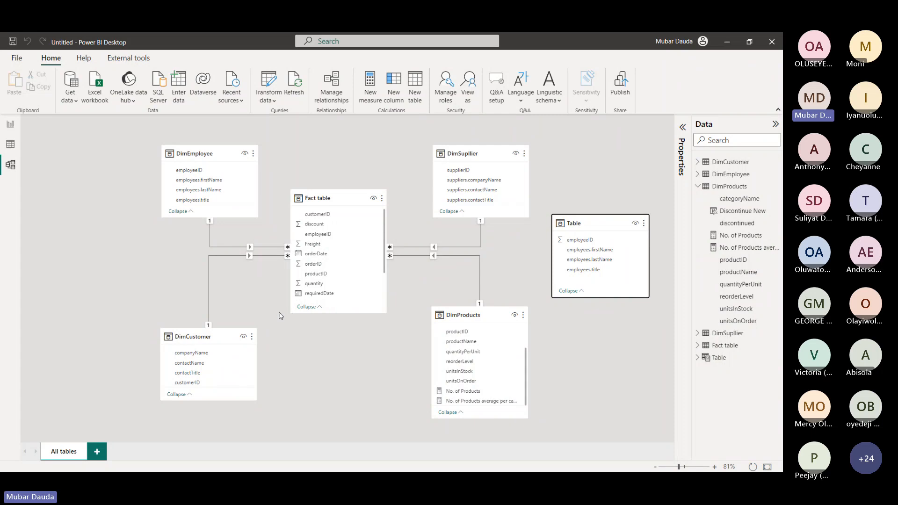
Reposition the No. of Products card further left on the report page and shrink it to a smaller rectangle
click(2, 130)
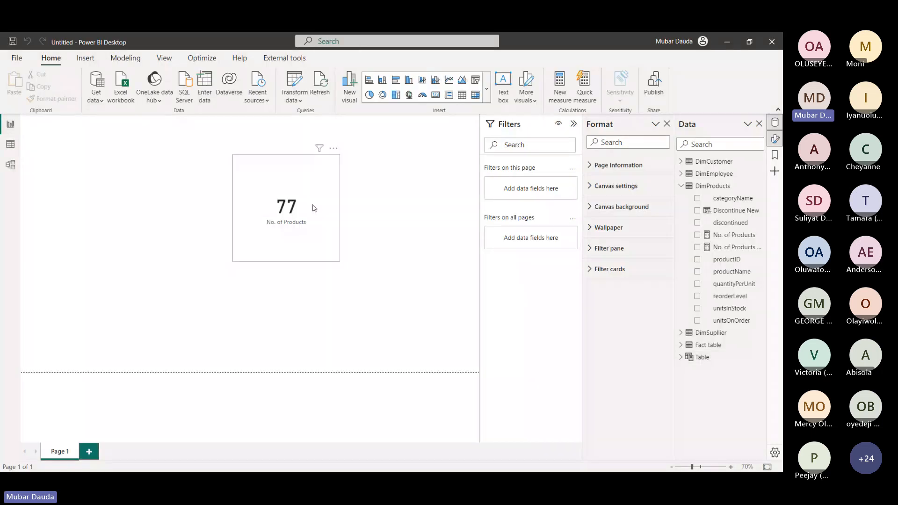
drag(264, 206, 196, 202)
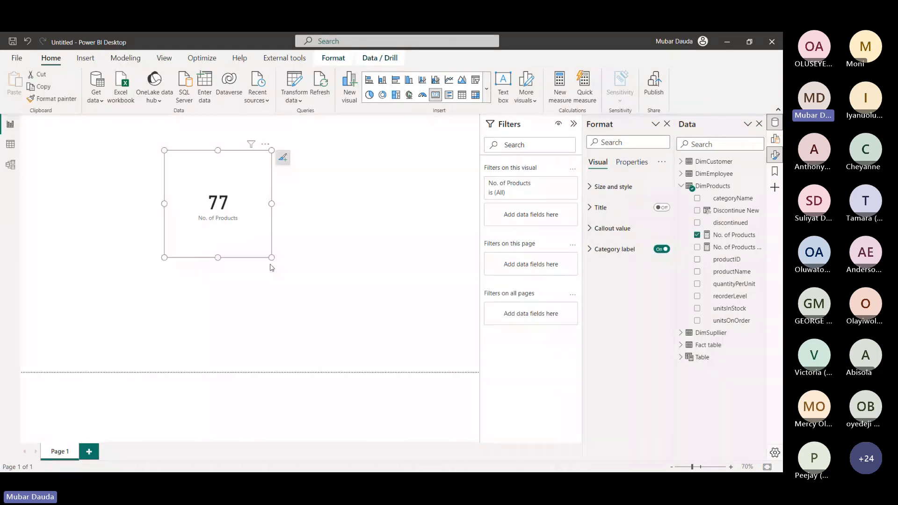
drag(271, 259, 262, 235)
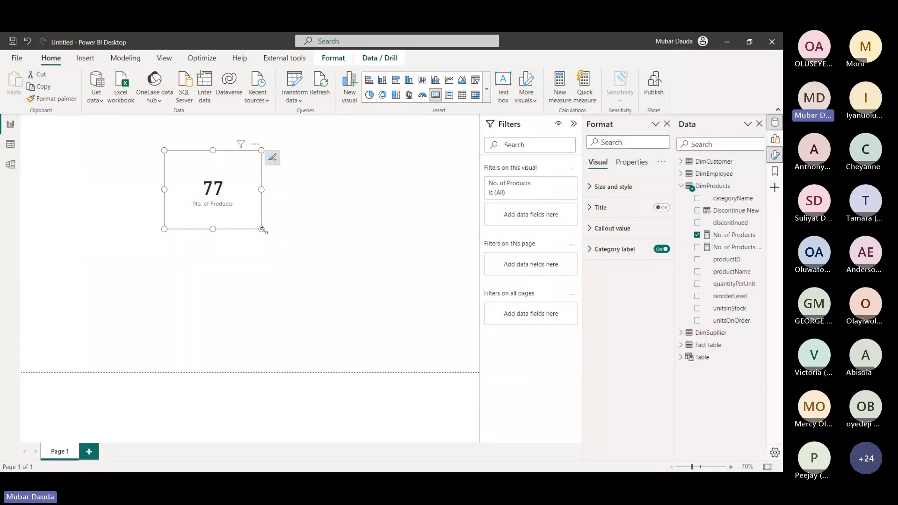
drag(261, 229, 251, 215)
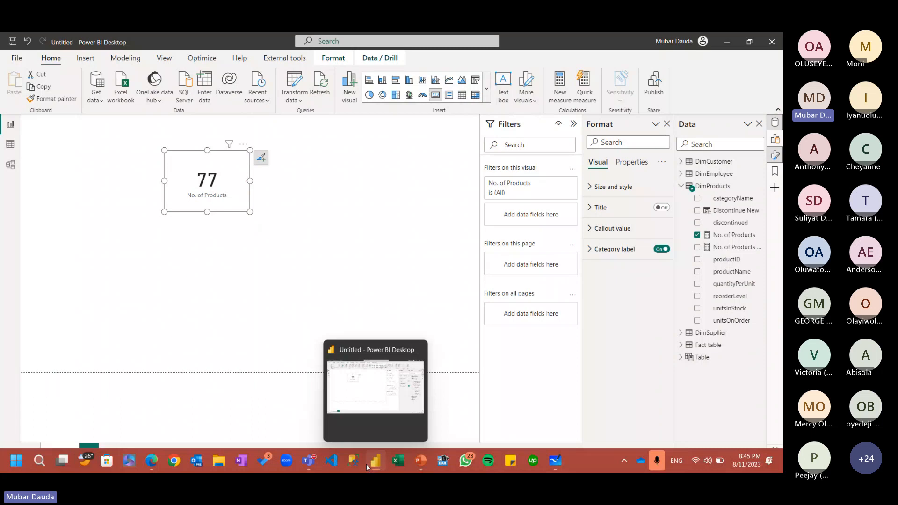
Switch to the Teams meeting window and check the participants list and the meeting chat for attendee questions
mouse_move(308, 464)
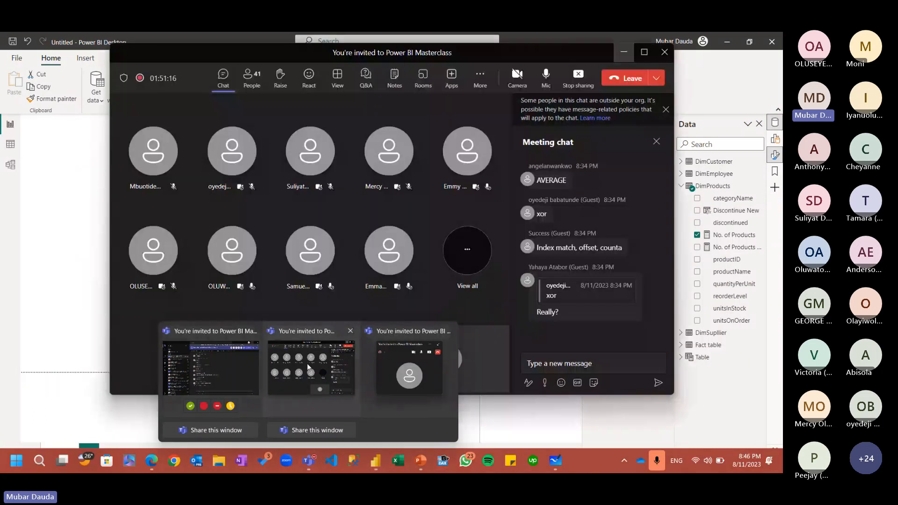
click(308, 367)
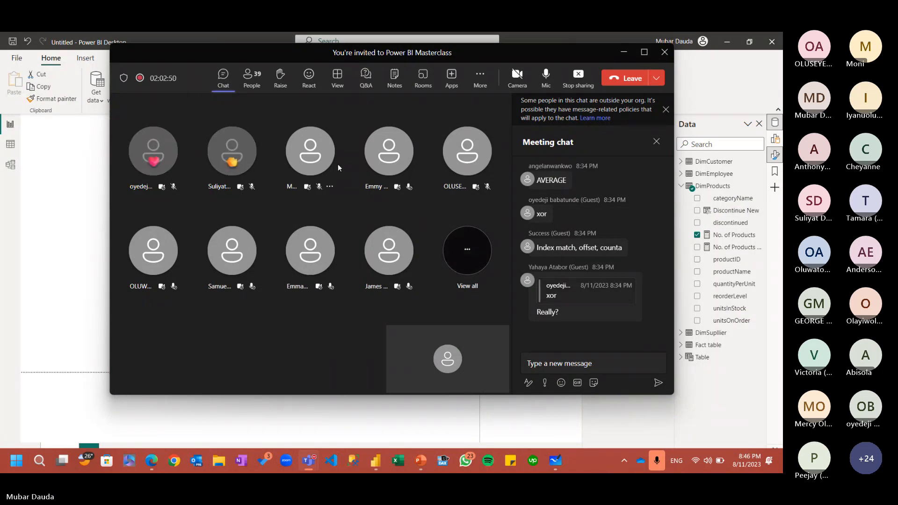
click(252, 79)
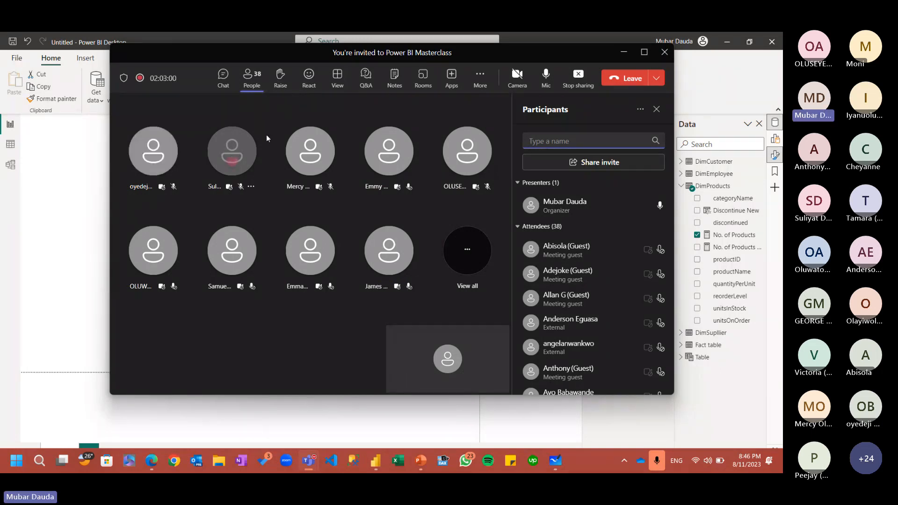
click(225, 82)
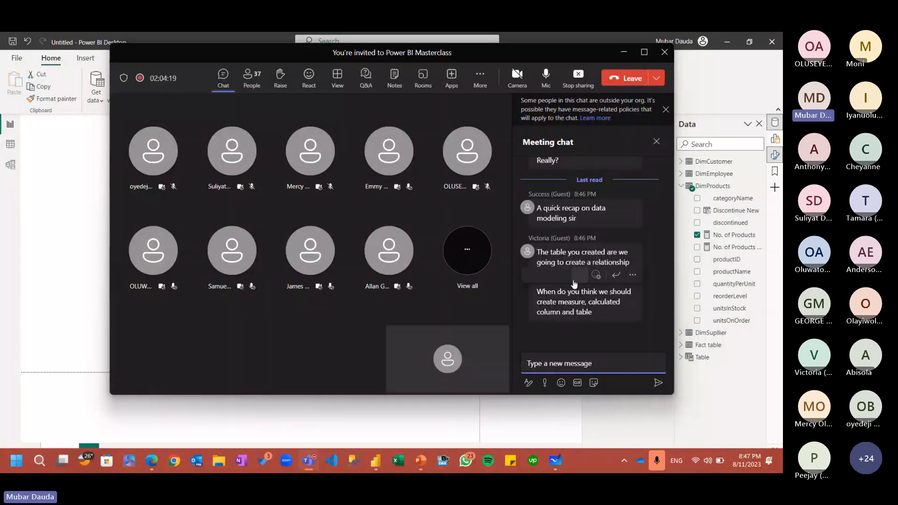
Switch from the meeting chat back to Power BI Desktop and view the calculated Table's rows and its place in the model diagram
click(534, 283)
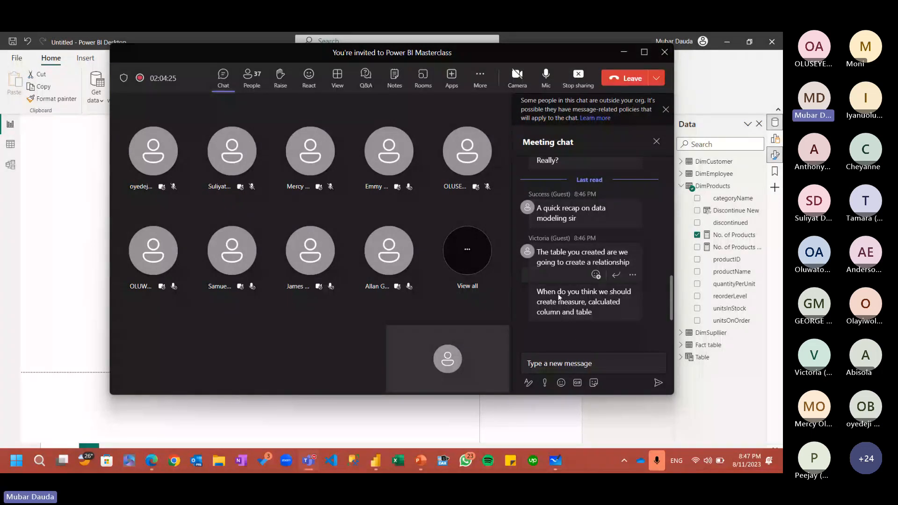
click(624, 52)
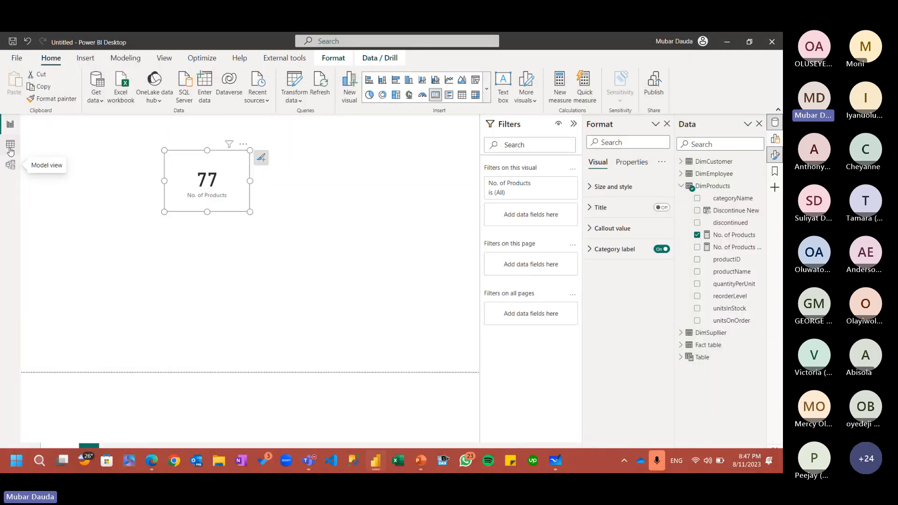
click(11, 149)
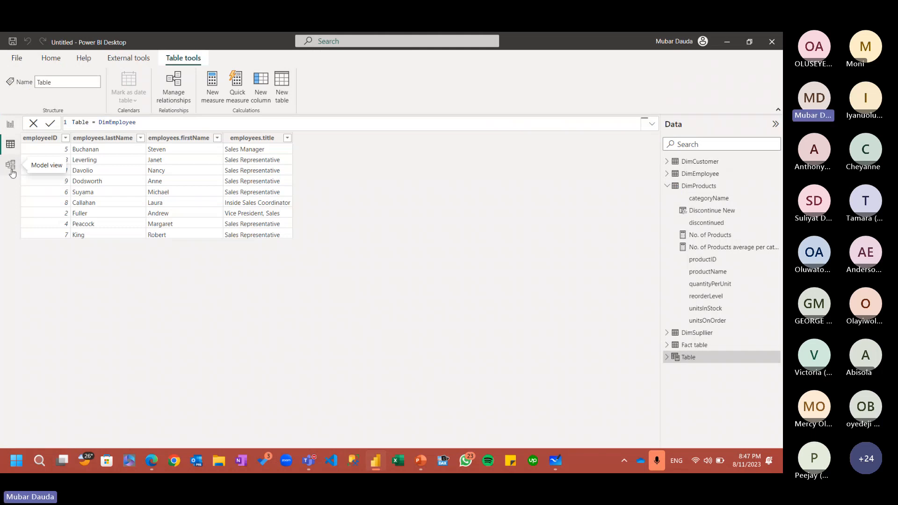
click(11, 169)
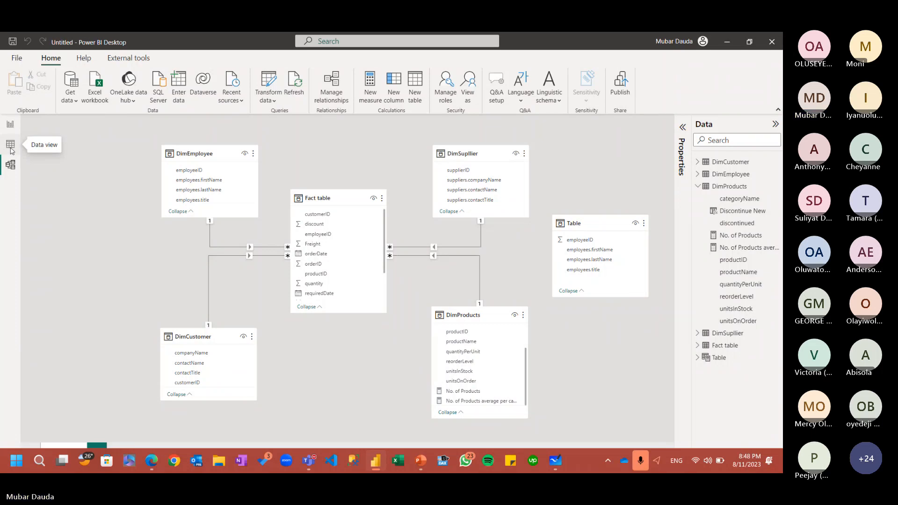
Return to the data view and display the Discontinue New calculated column of DimProducts with its formula
click(11, 148)
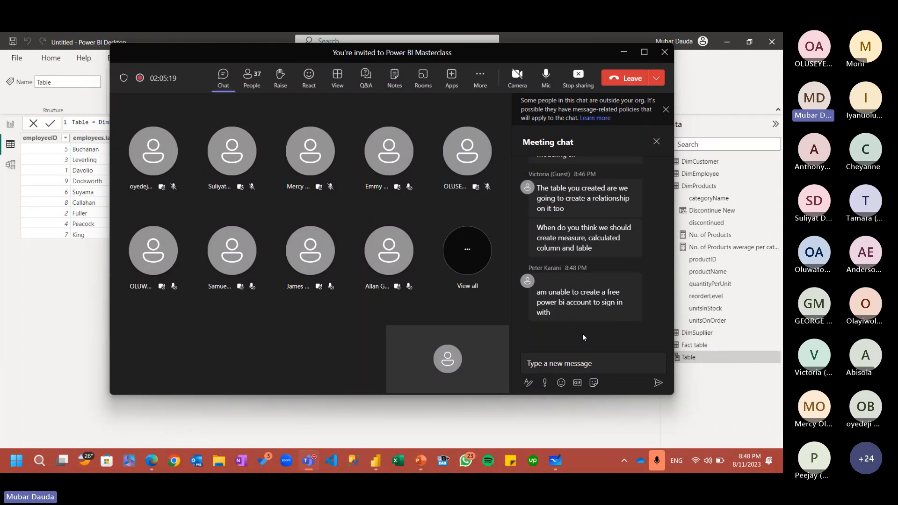
click(626, 58)
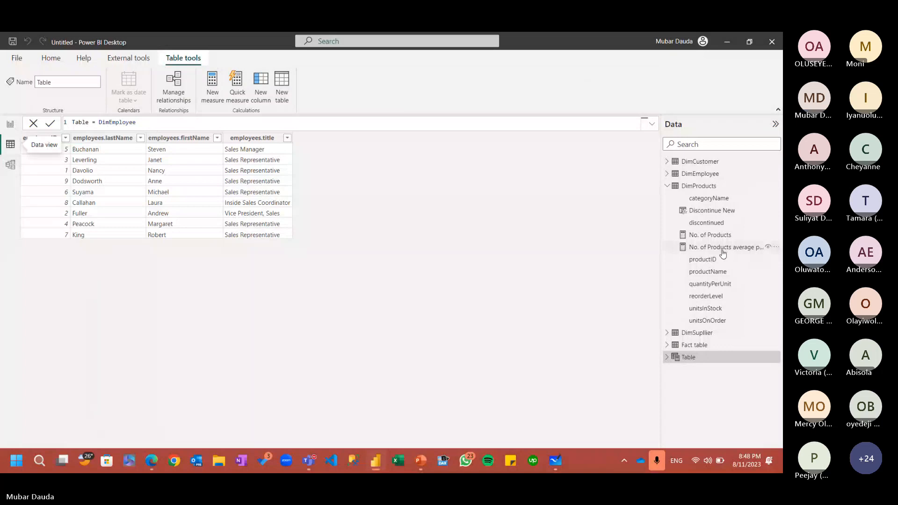
click(712, 210)
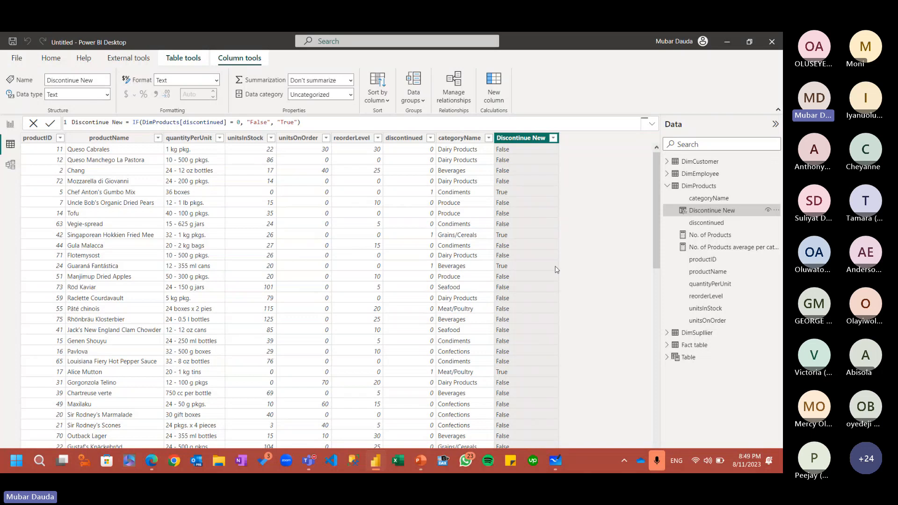
Check the Teams participants list and the meeting chat for questions, and return to Power BI Desktop
click(753, 343)
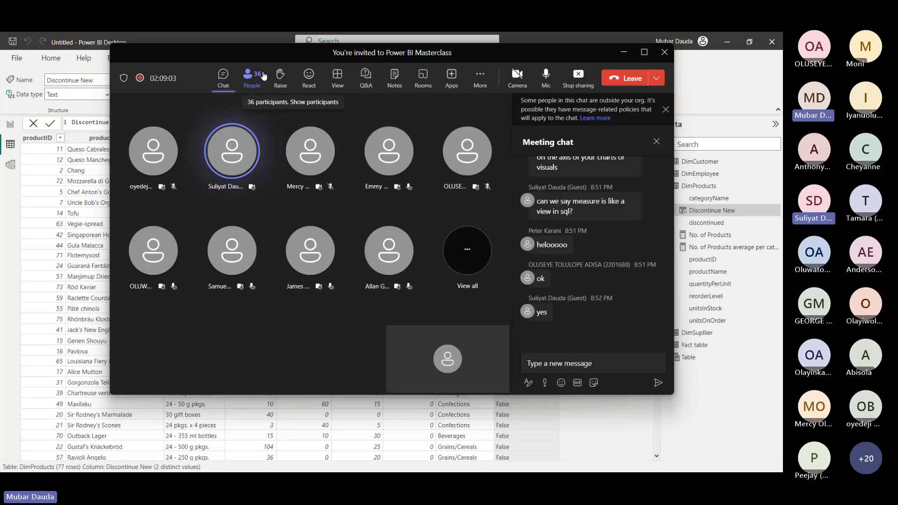
click(264, 75)
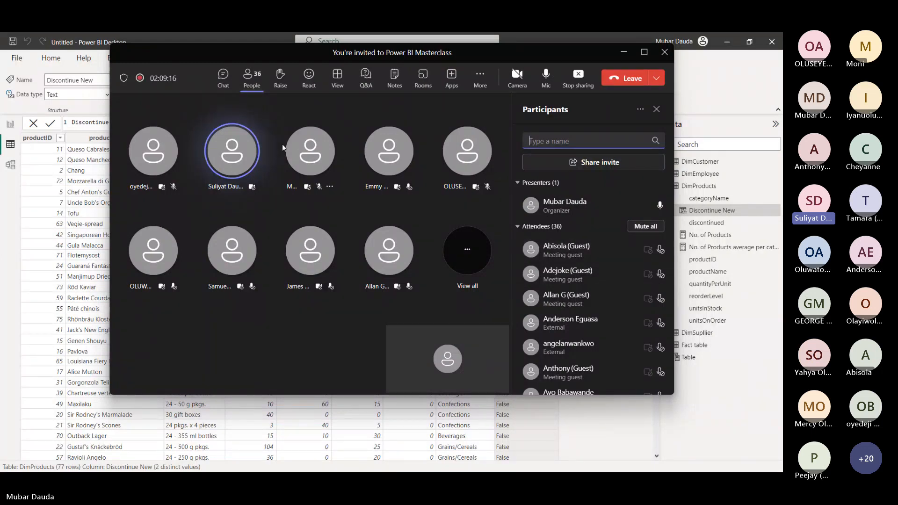
click(228, 82)
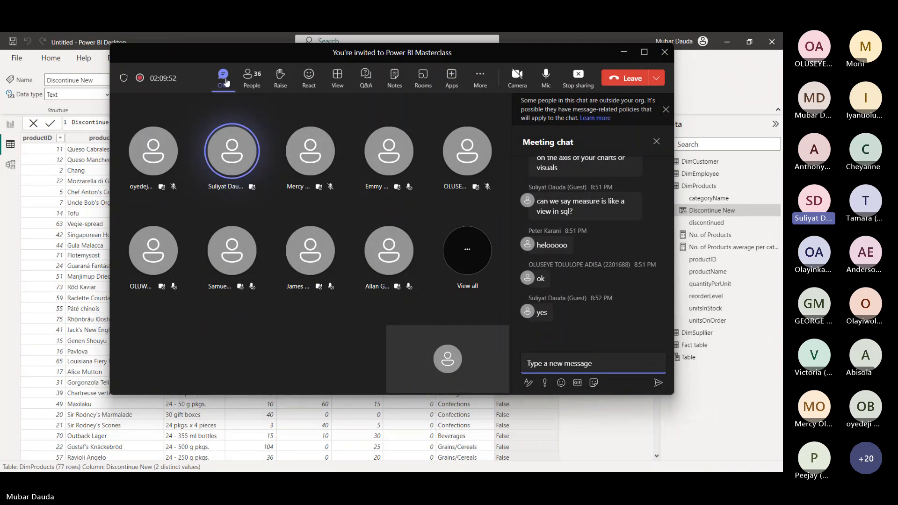
click(624, 55)
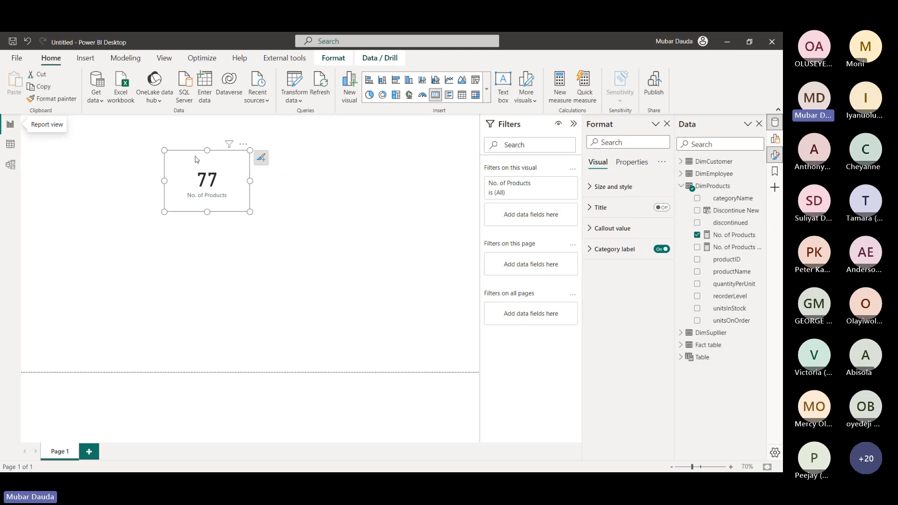
Add a card showing the No. of Products average per categoryName measure to the report page and shrink it
click(10, 145)
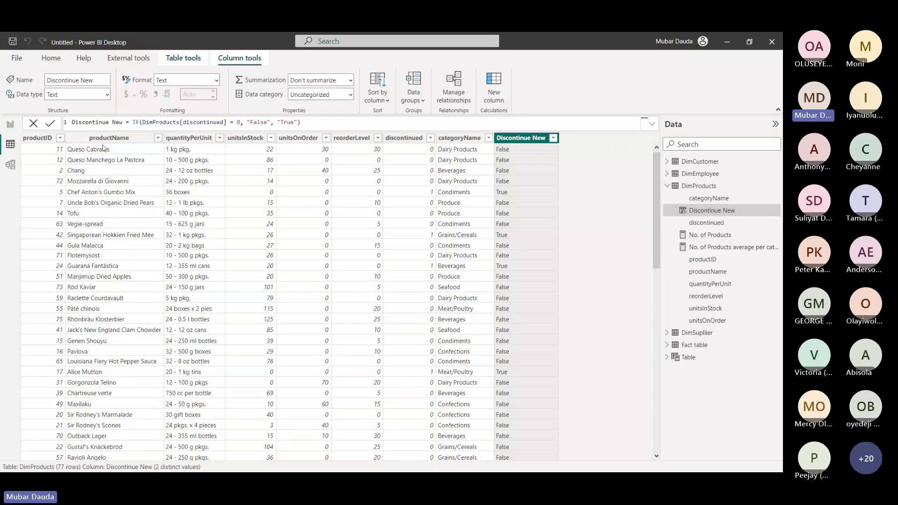
click(17, 128)
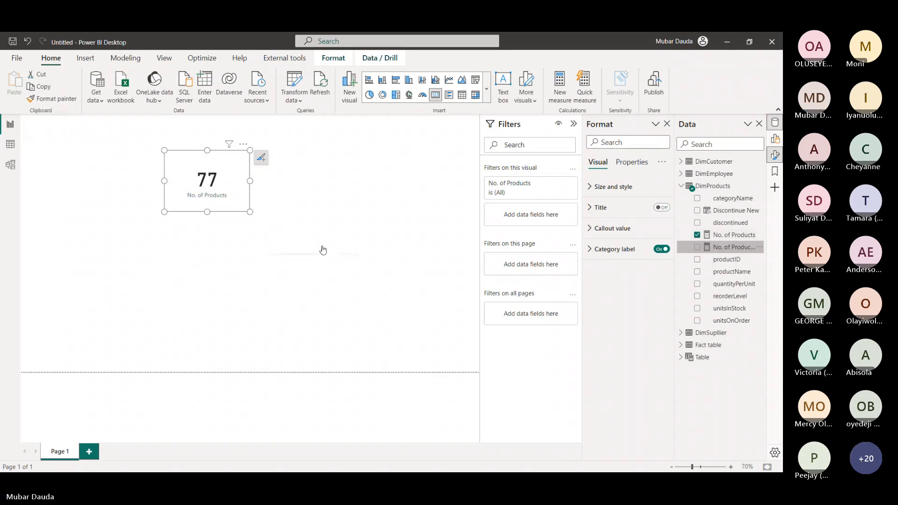
click(363, 285)
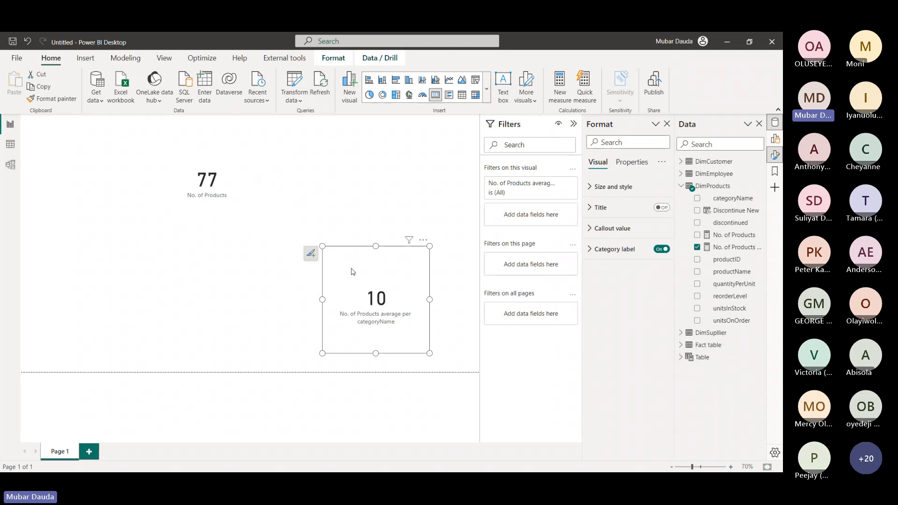
drag(323, 245, 355, 284)
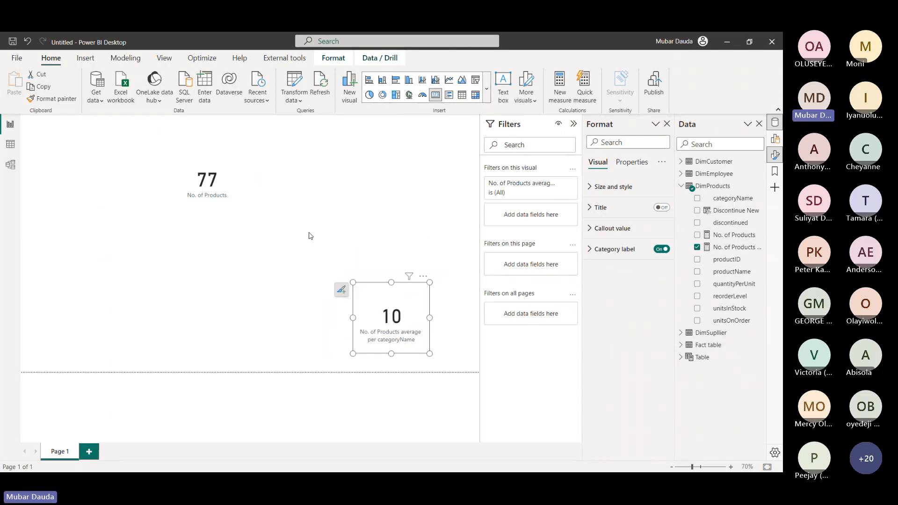
Move the average-per-category card up and left, closer to the No. of Products card, and trim its height slightly
click(10, 145)
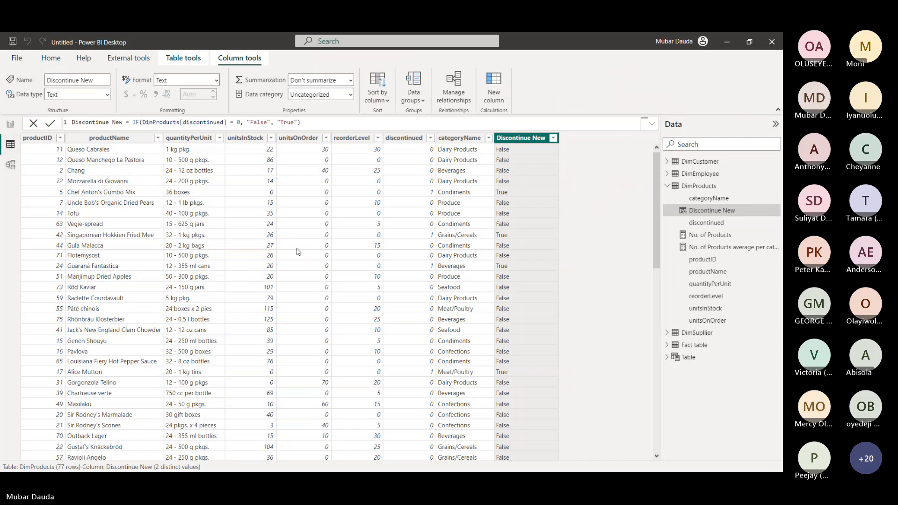
click(13, 125)
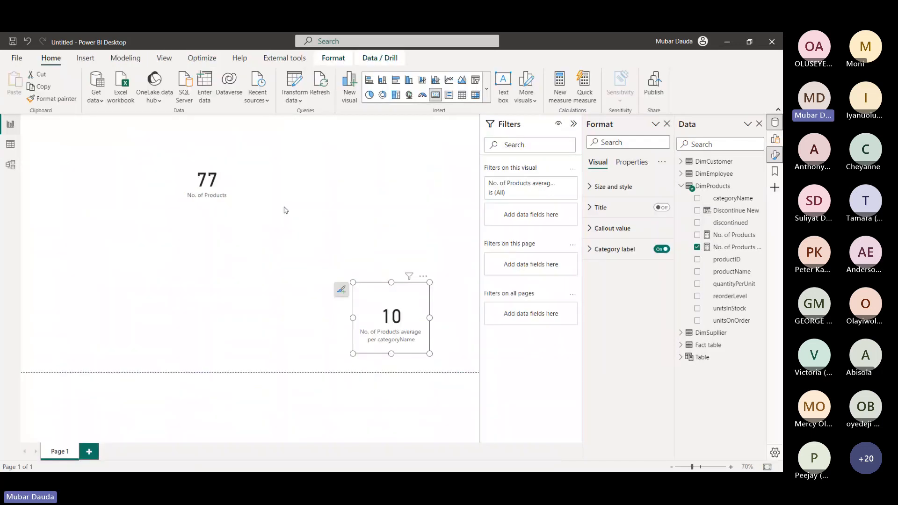
drag(328, 219, 319, 205)
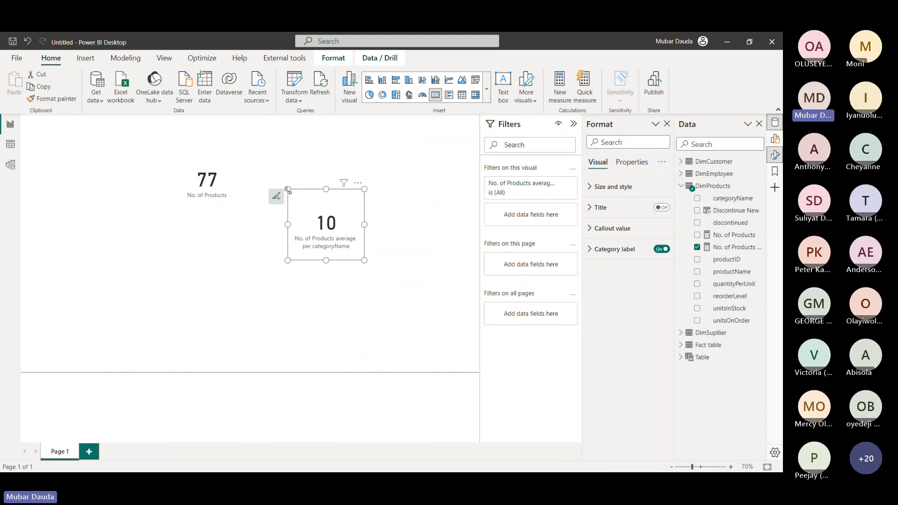
mouse_move(287, 189)
mouse_down()
mouse_move(305, 205)
mouse_move(282, 207)
mouse_move(287, 191)
mouse_up()
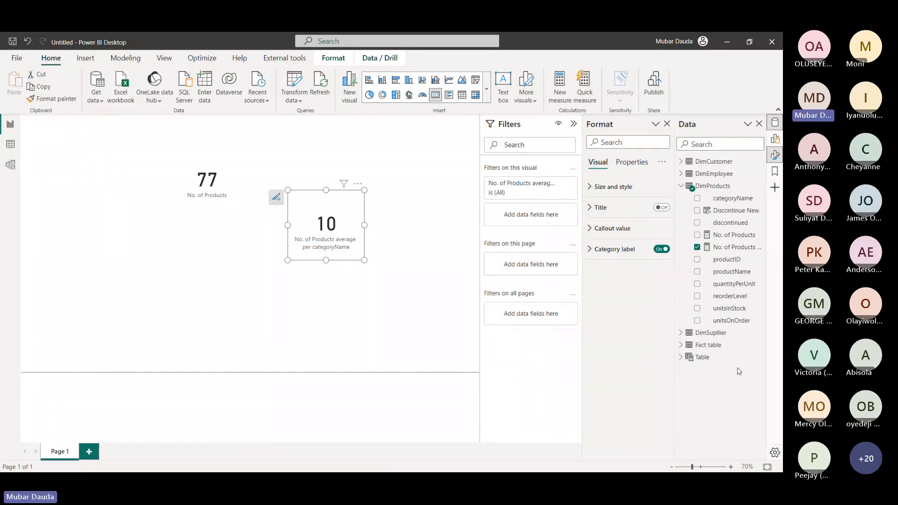
Switch to the Teams meeting window, show the participants list and look through the additional meeting actions
click(757, 343)
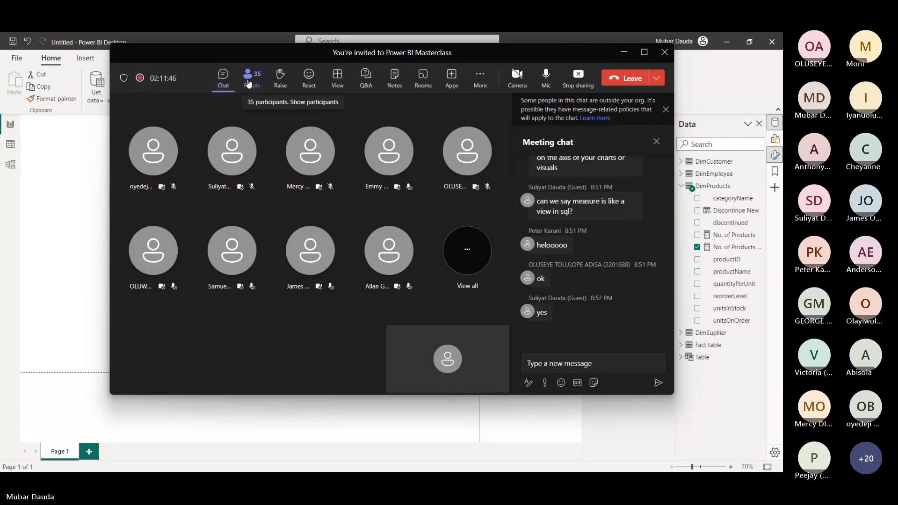
click(248, 83)
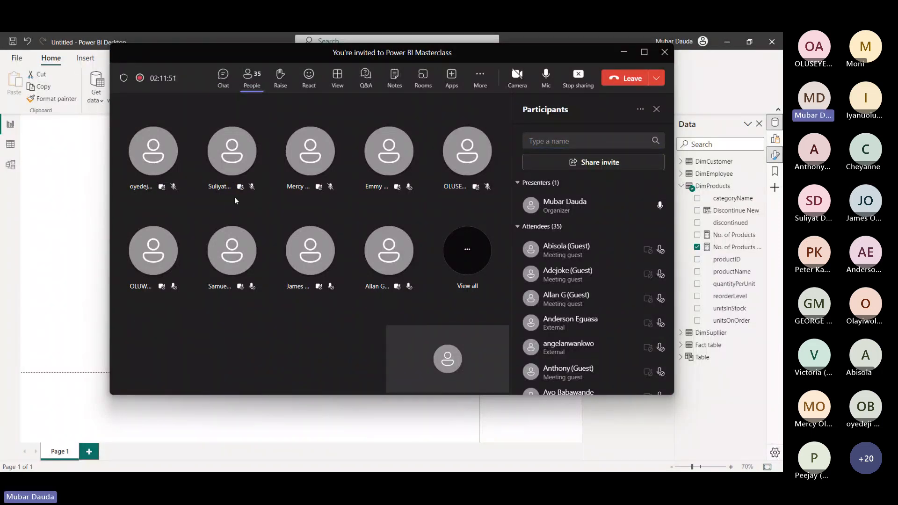
mouse_move(250, 190)
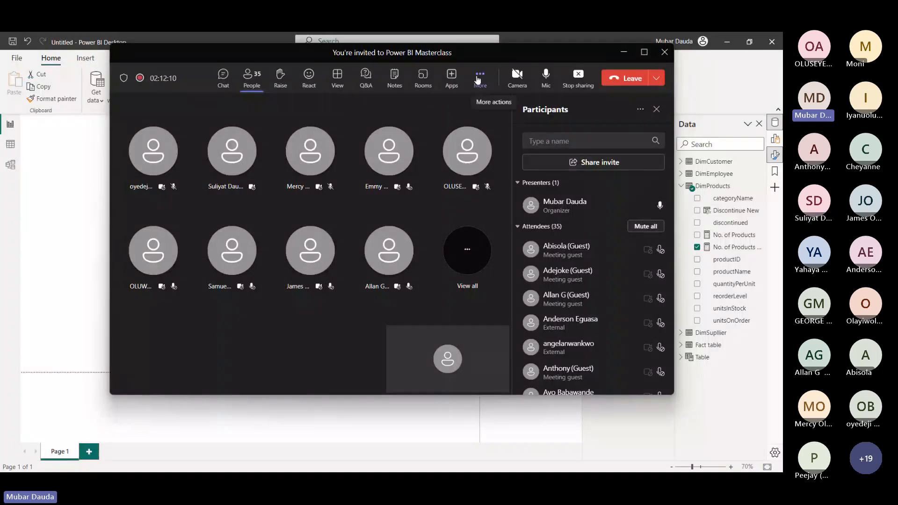
click(478, 86)
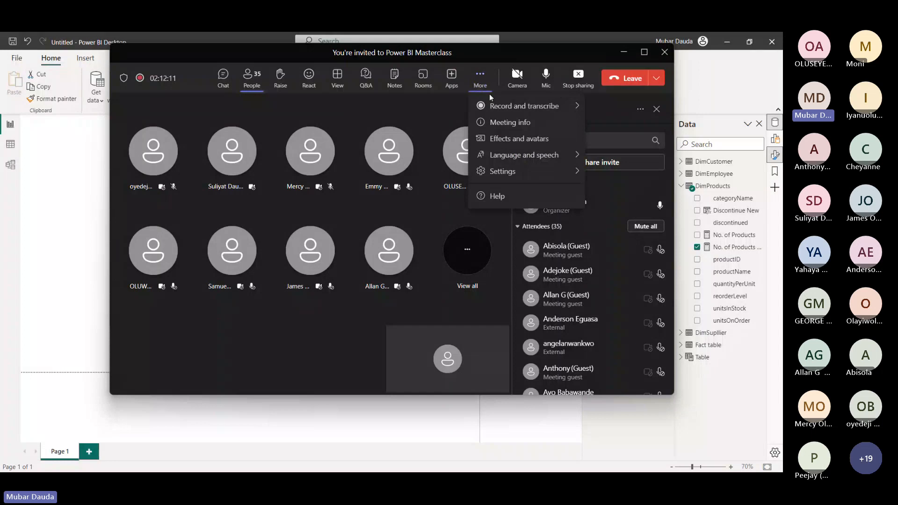
mouse_move(487, 106)
click(451, 109)
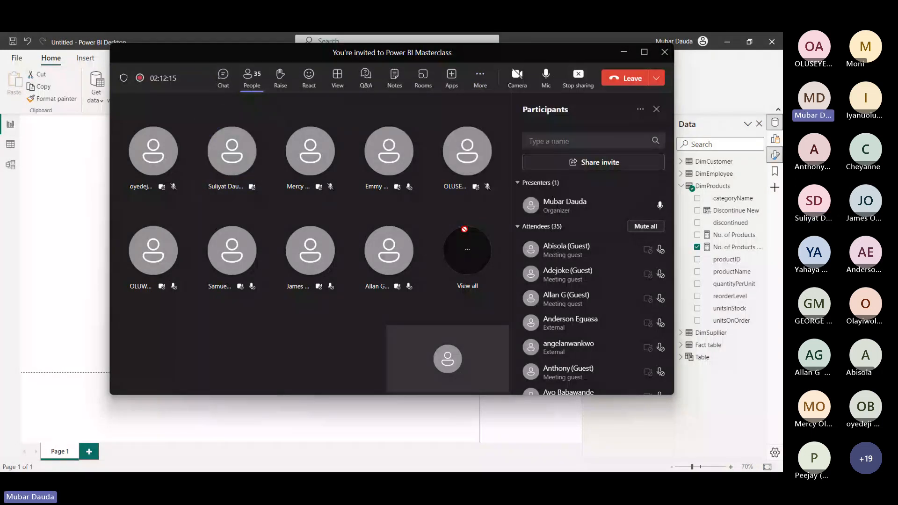